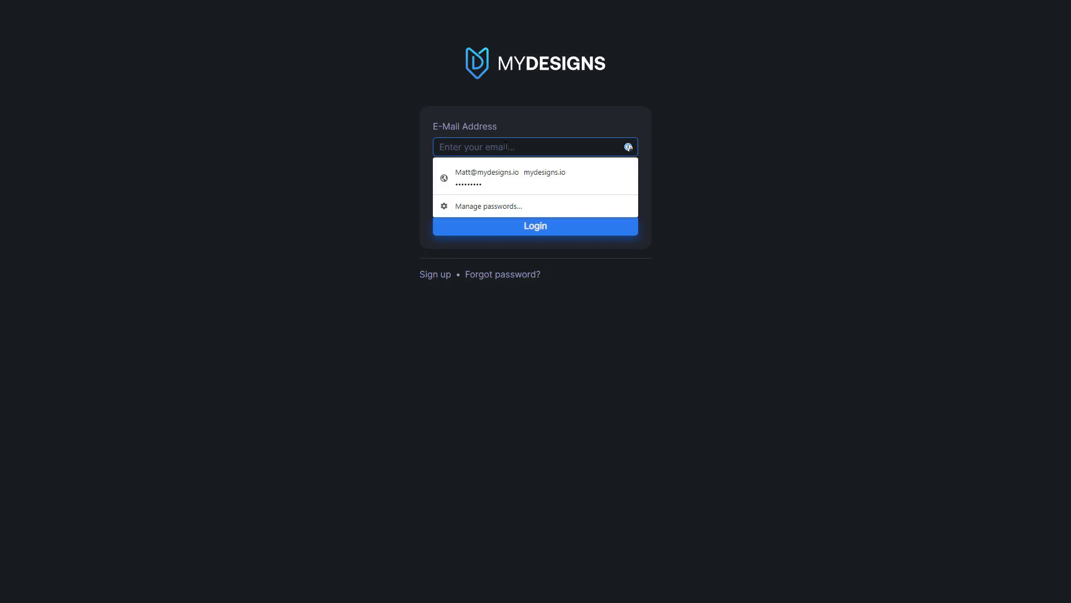
- Log in to MyDesigns with the account e-mail and password
key(ctrl+v)
click(502, 194)
text(•••••)
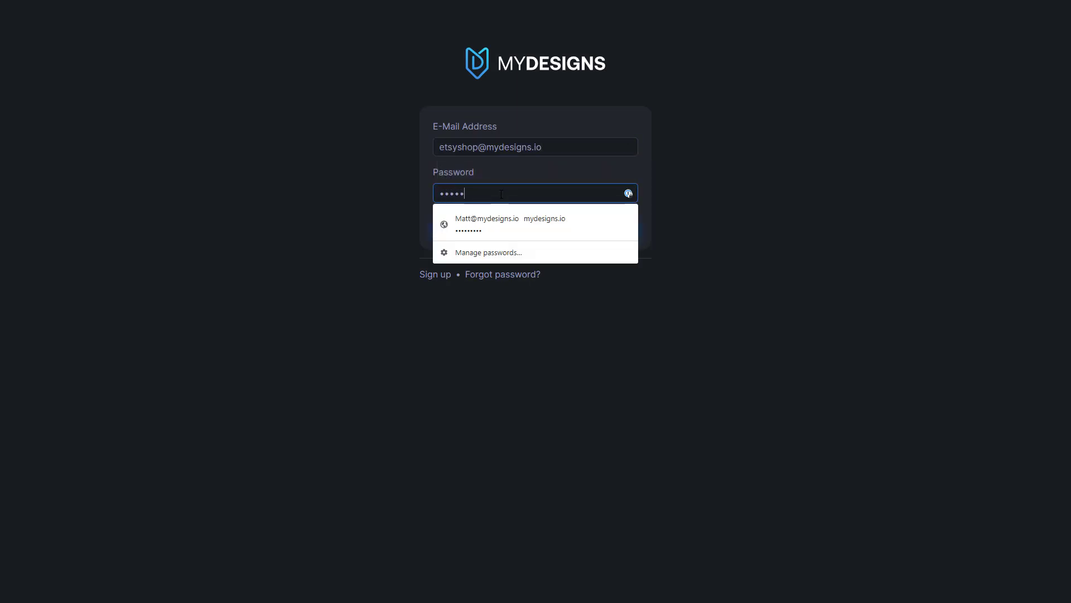
text(••)
key(Return)
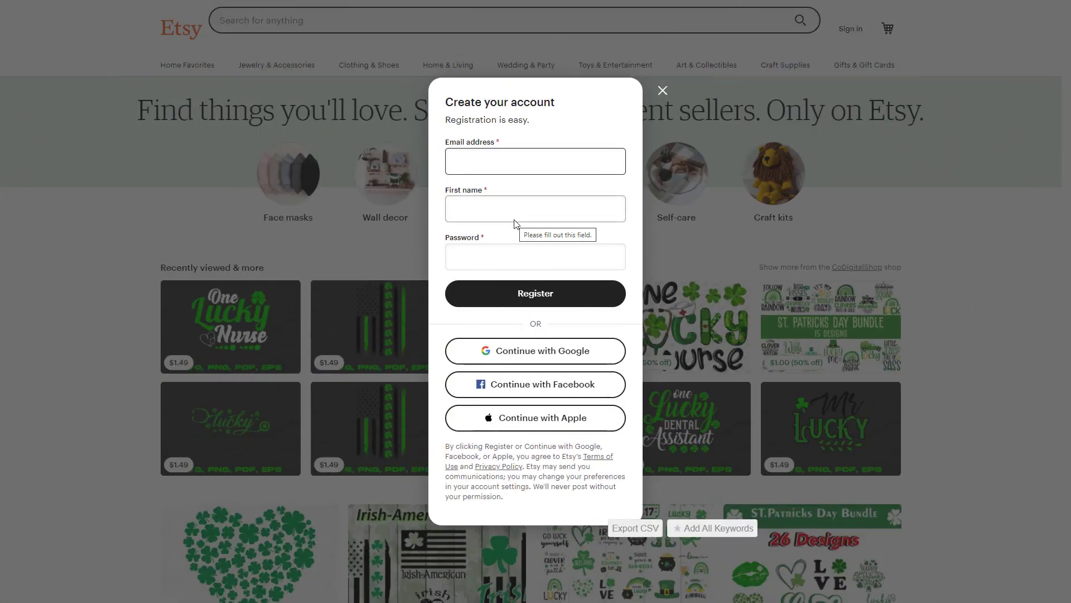
- Switch to Etsy and open the shop's listings in Shop Manager
click(506, 154)
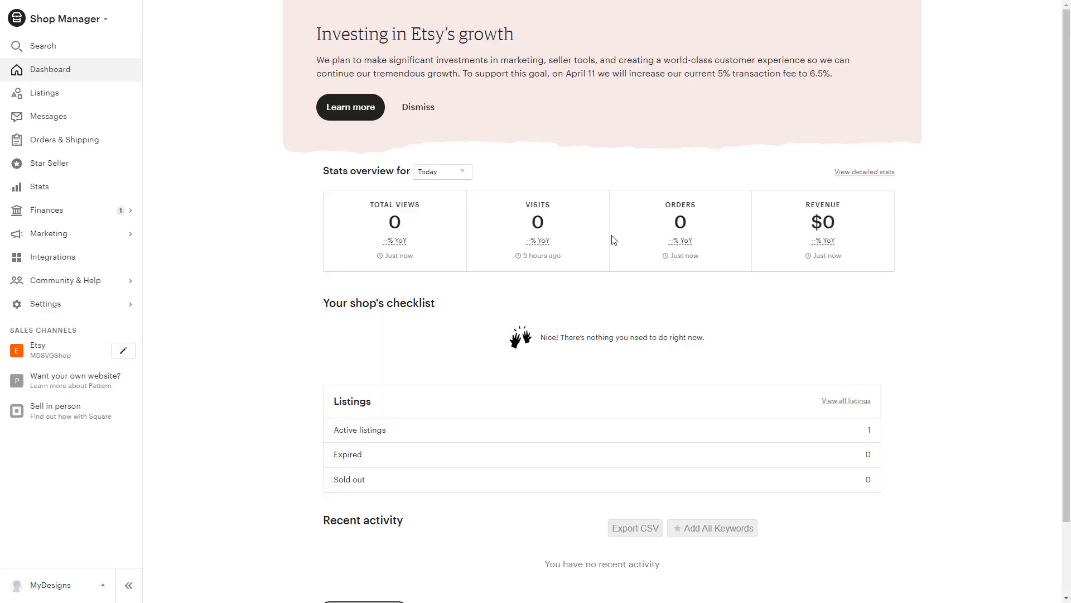
mouse_move(373, 233)
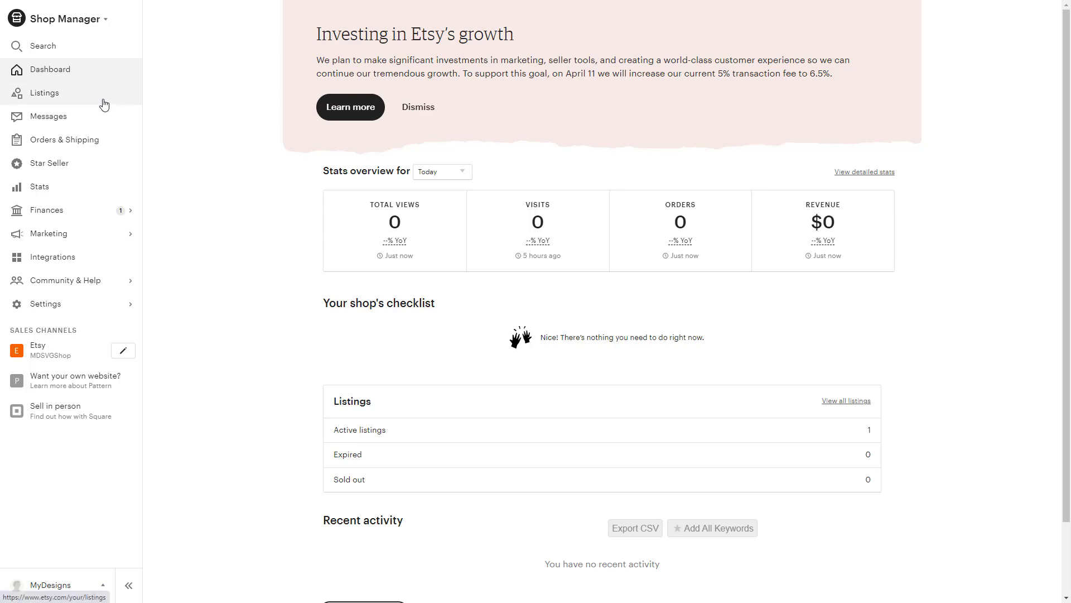
click(84, 92)
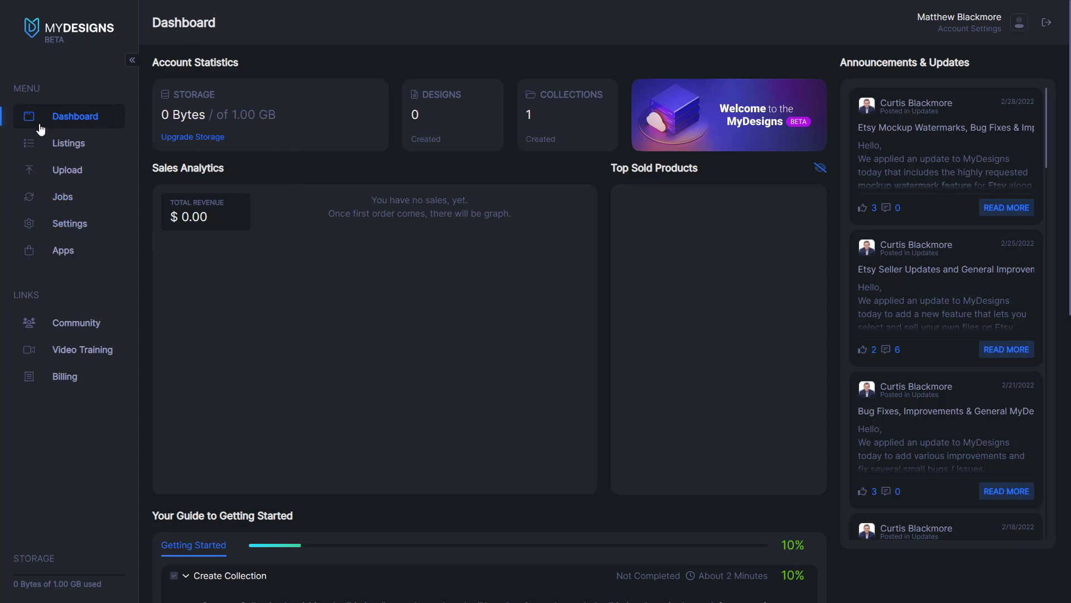
- Open the Etsy integration in the MyDesigns settings and start connecting the Etsy account
click(71, 227)
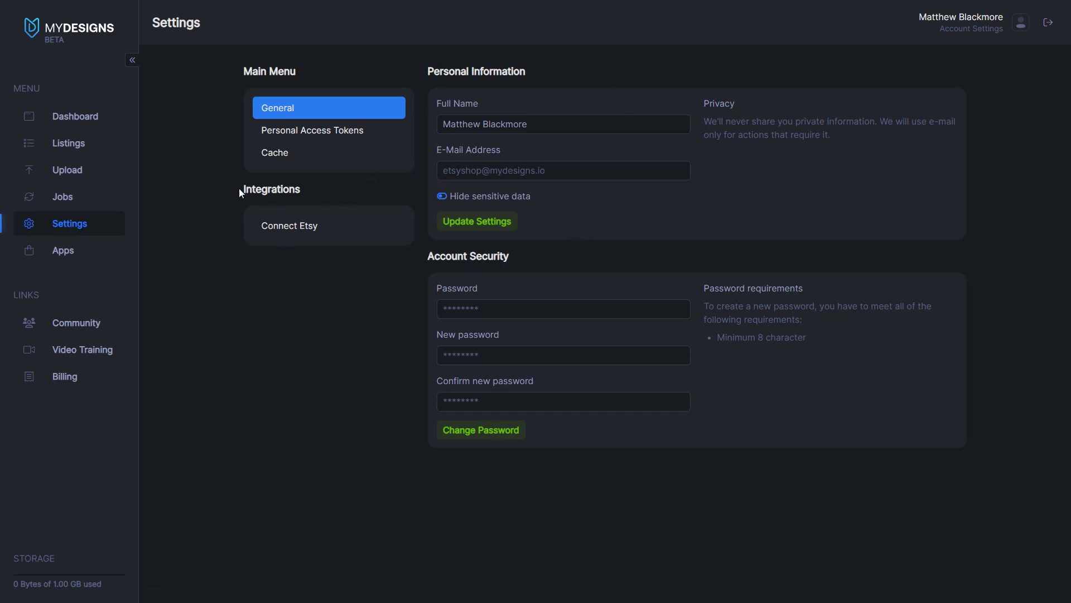
click(299, 234)
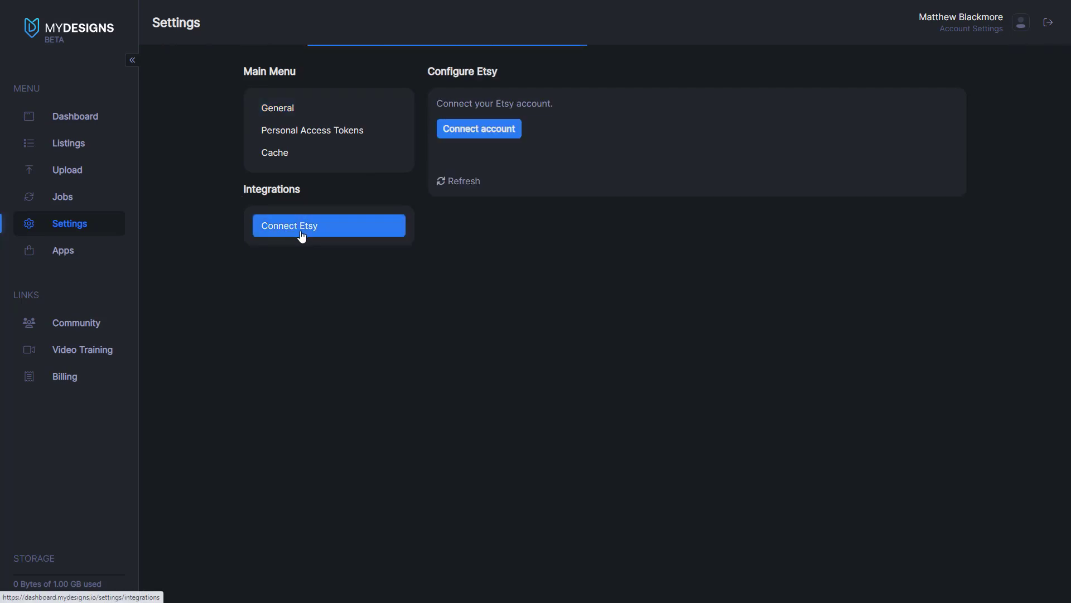
click(475, 132)
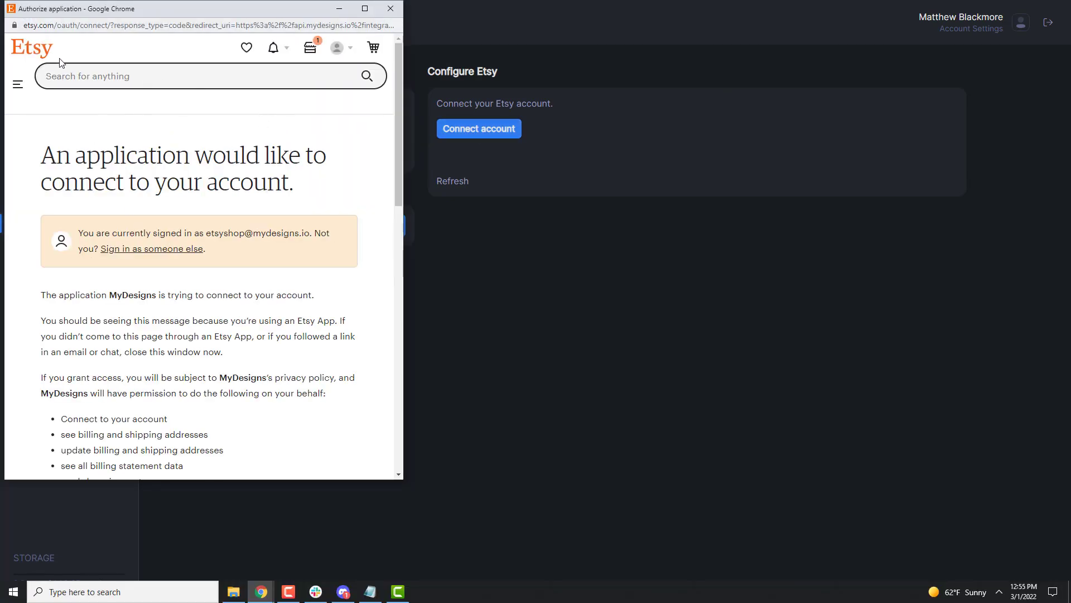
- Grant MyDesigns access to the Etsy account, close the authorization window and refresh the Etsy integration settings
scroll(184, 199, down, 8)
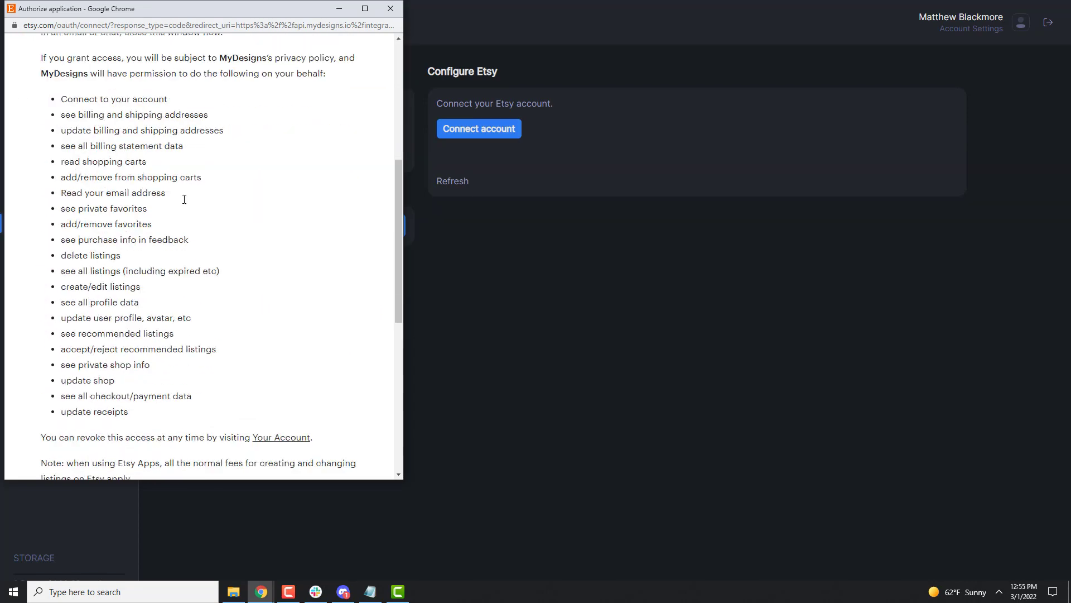
scroll(190, 145, down, 3)
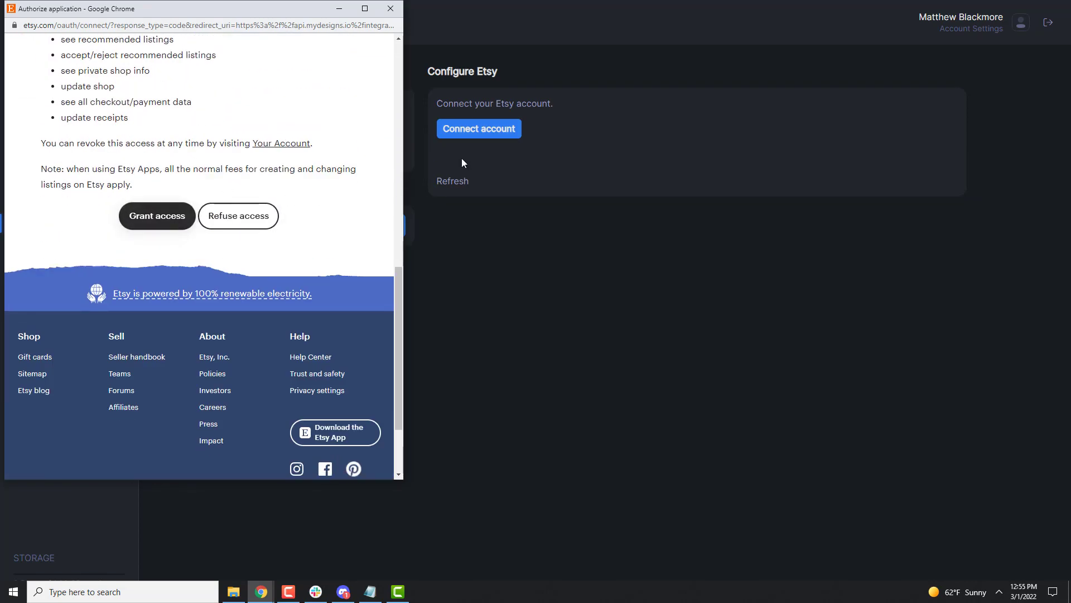
click(149, 223)
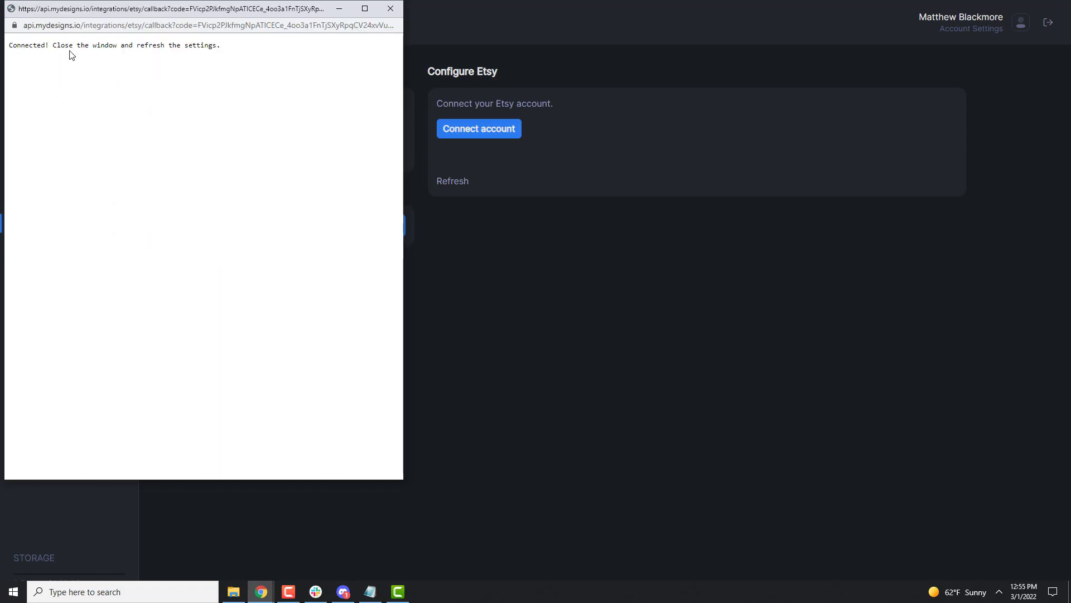
click(390, 9)
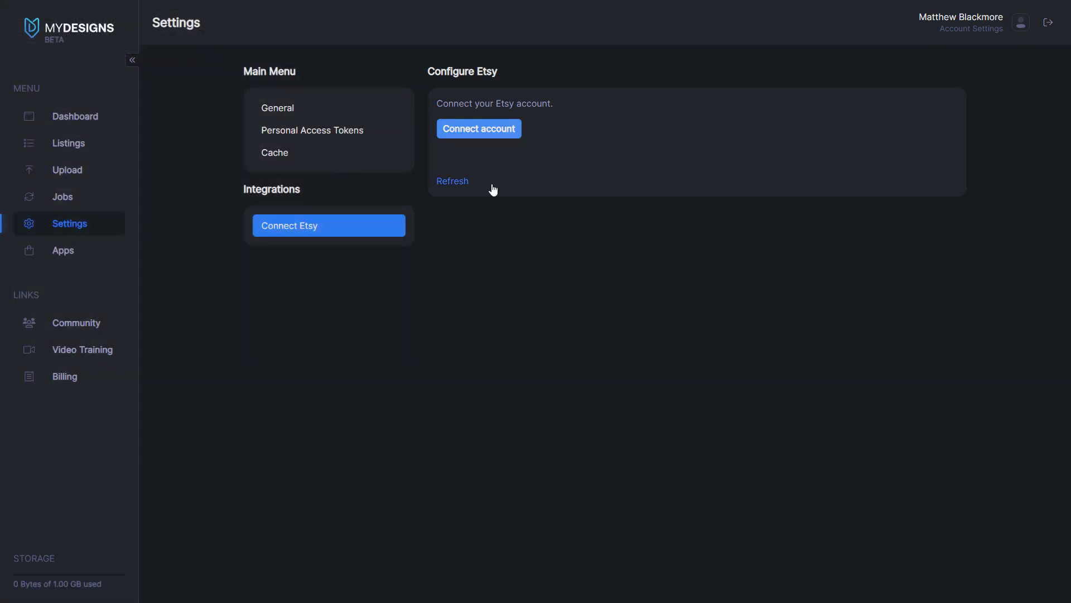
click(449, 181)
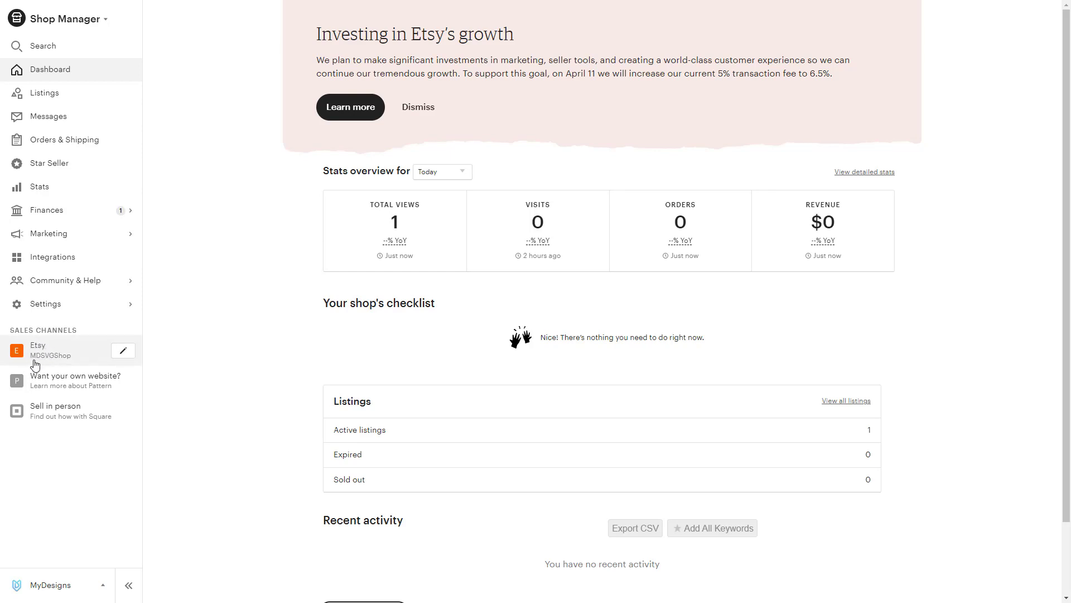
- Edit the MDSVGShop storefront in Etsy Shop Manager and save "Md Logo White Background" as its shop icon
click(123, 355)
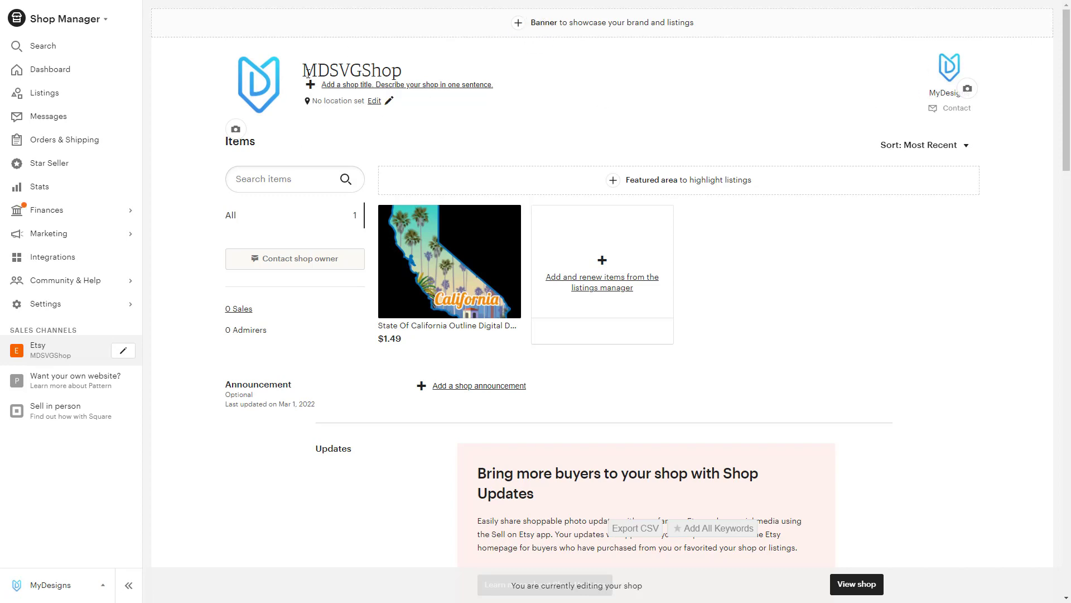
click(236, 130)
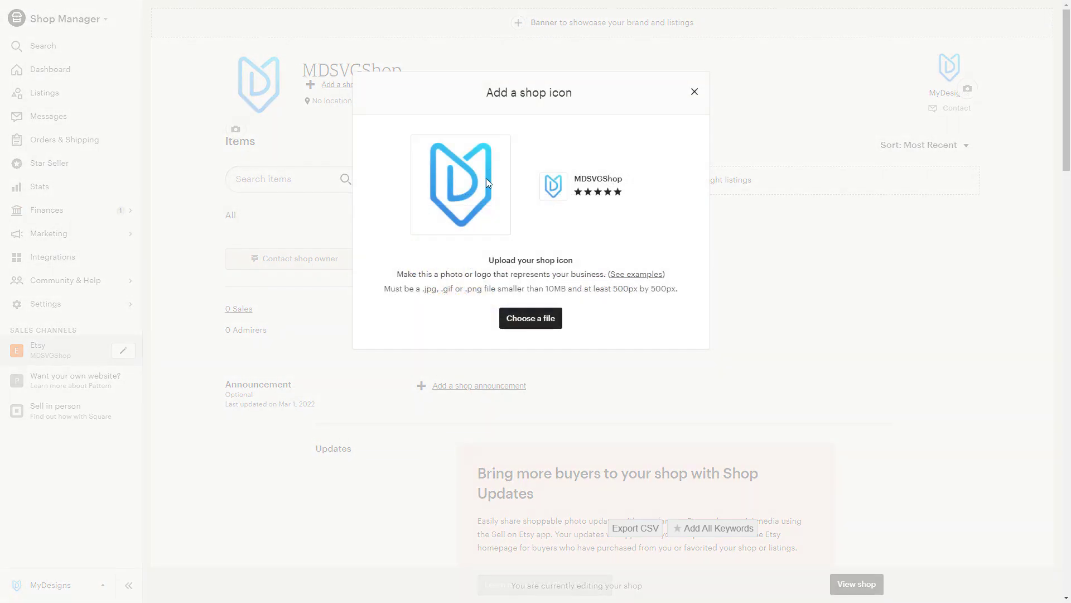
click(531, 318)
double_click(192, 107)
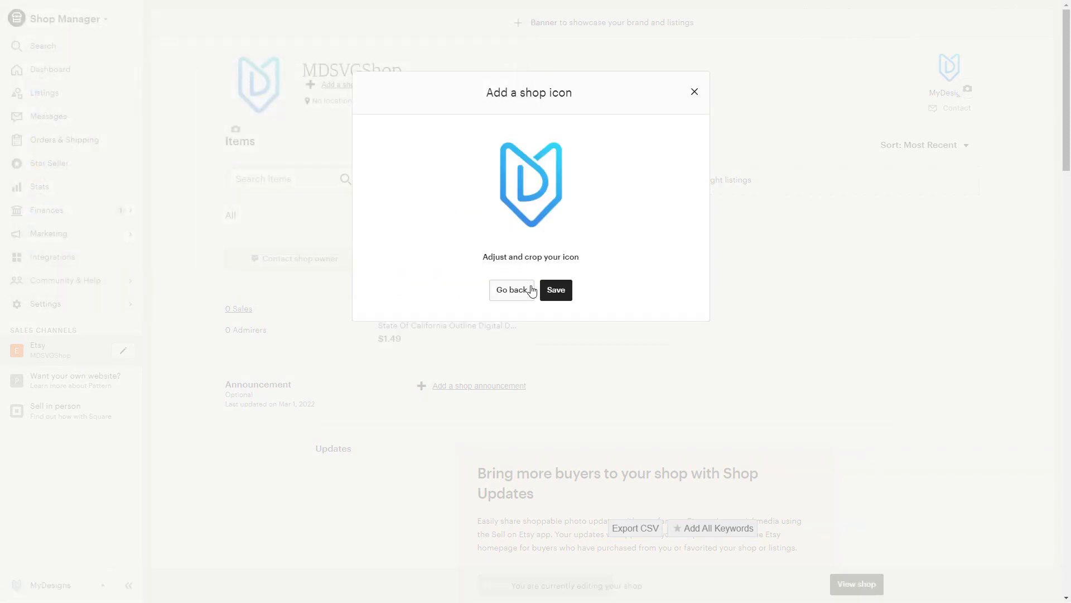
click(552, 289)
click(560, 321)
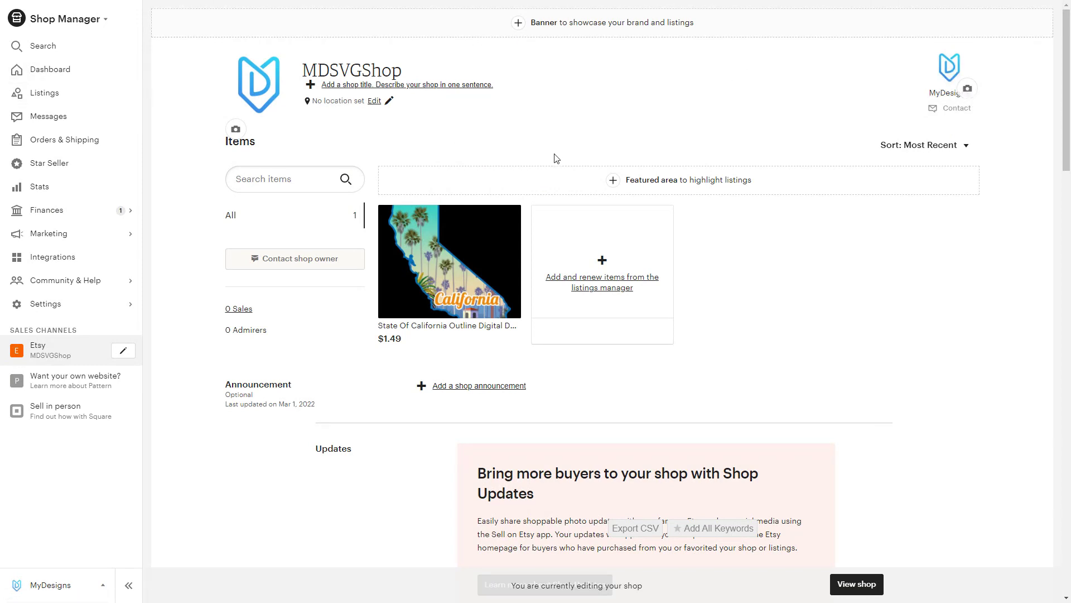
- Add a Big Banner to the shop using the "MD ETSY SHOP BANNER" image and save it
click(519, 27)
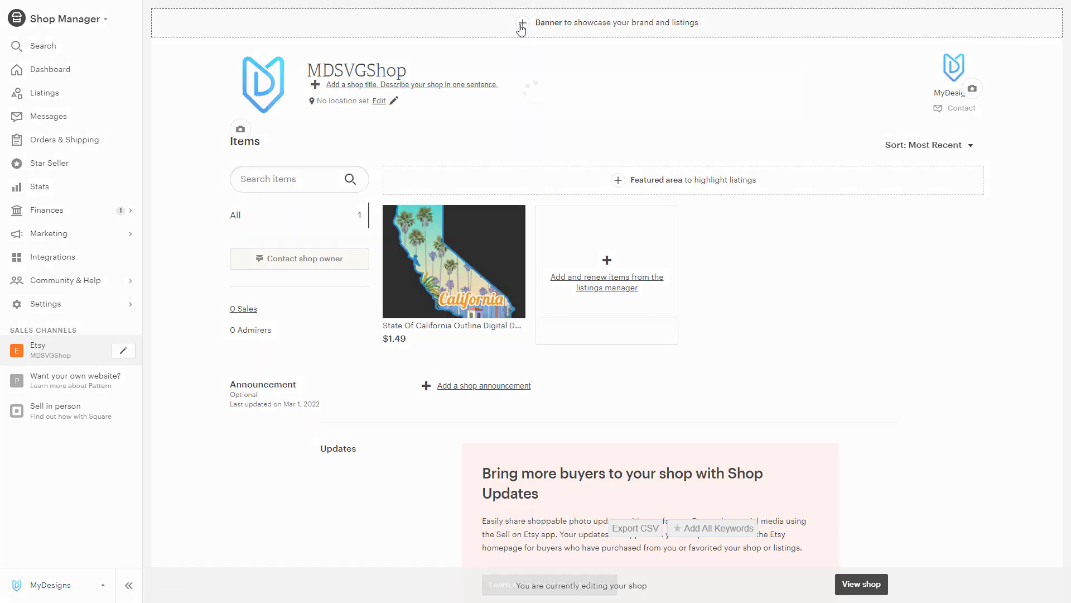
click(288, 127)
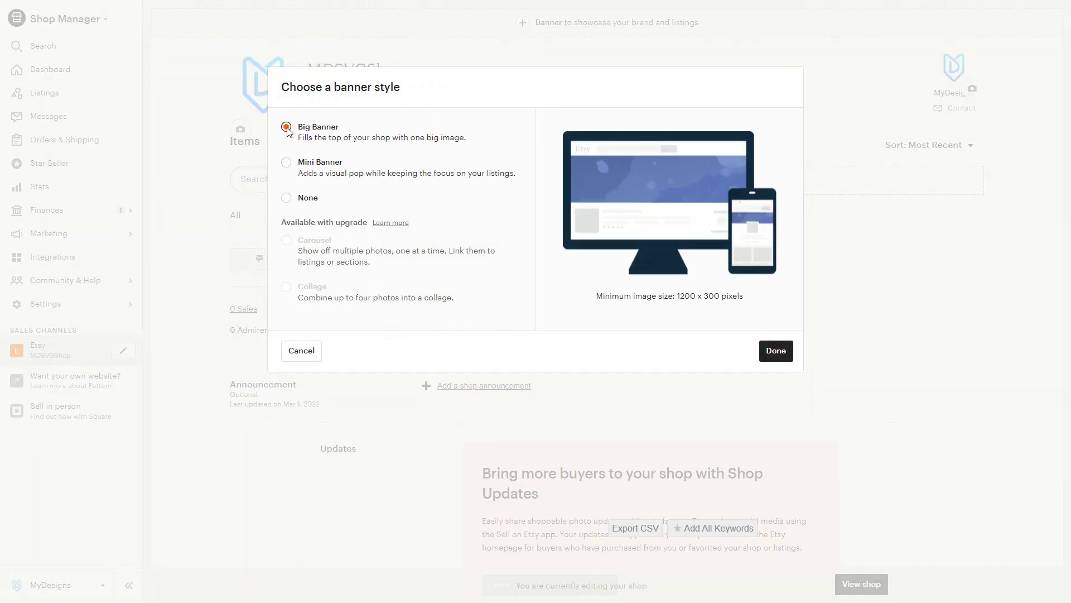
click(773, 351)
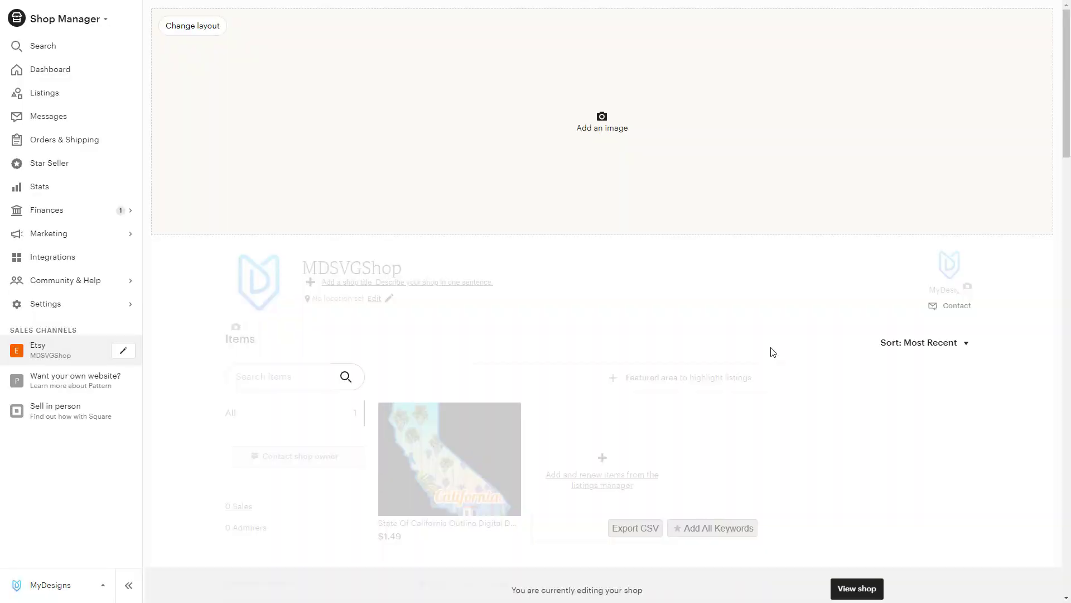
click(598, 131)
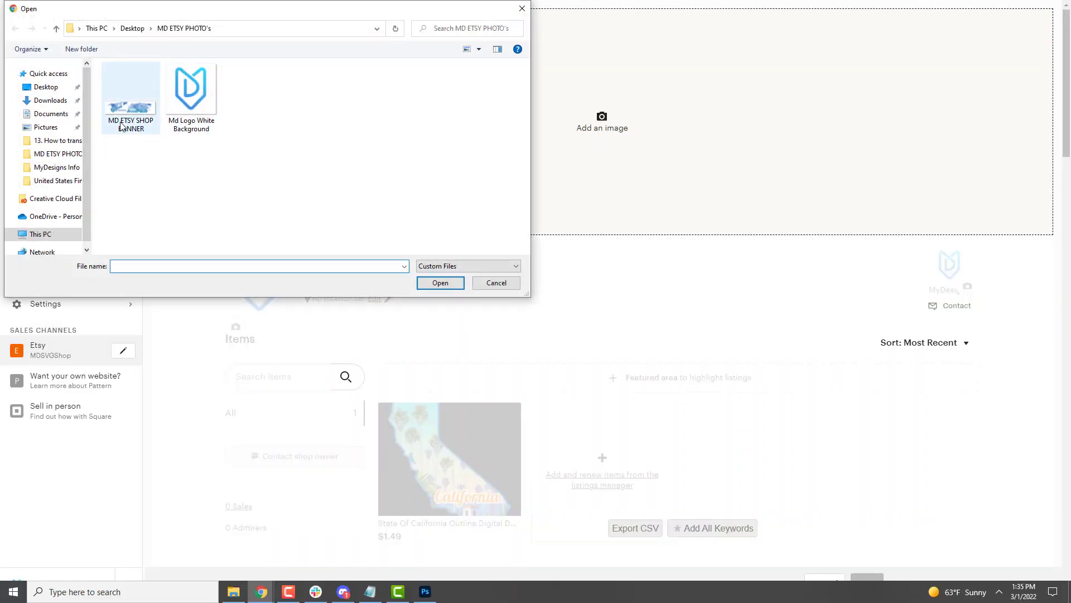
double_click(131, 109)
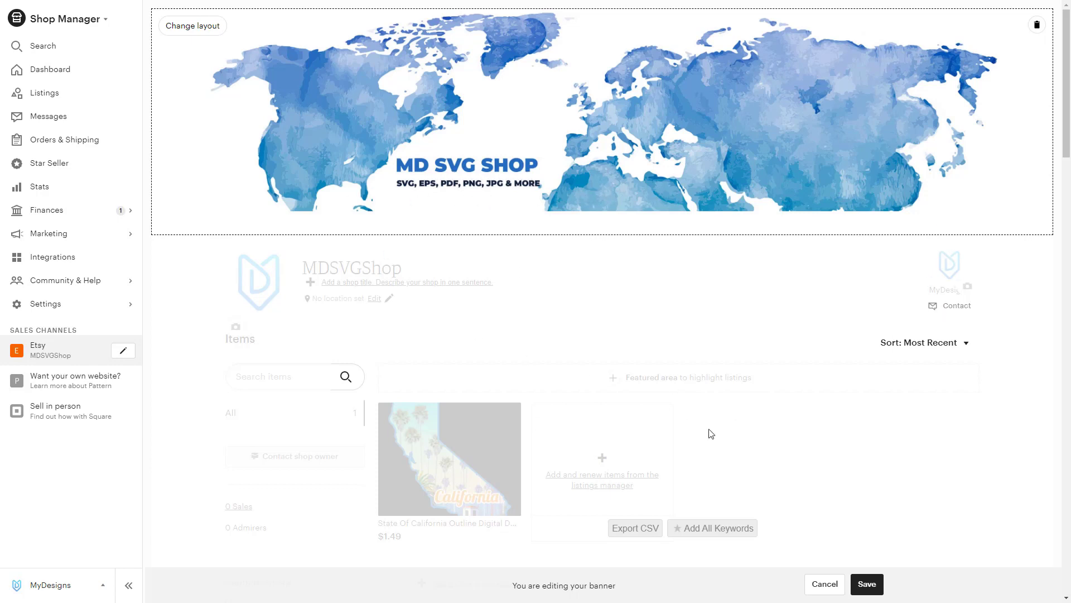
click(866, 585)
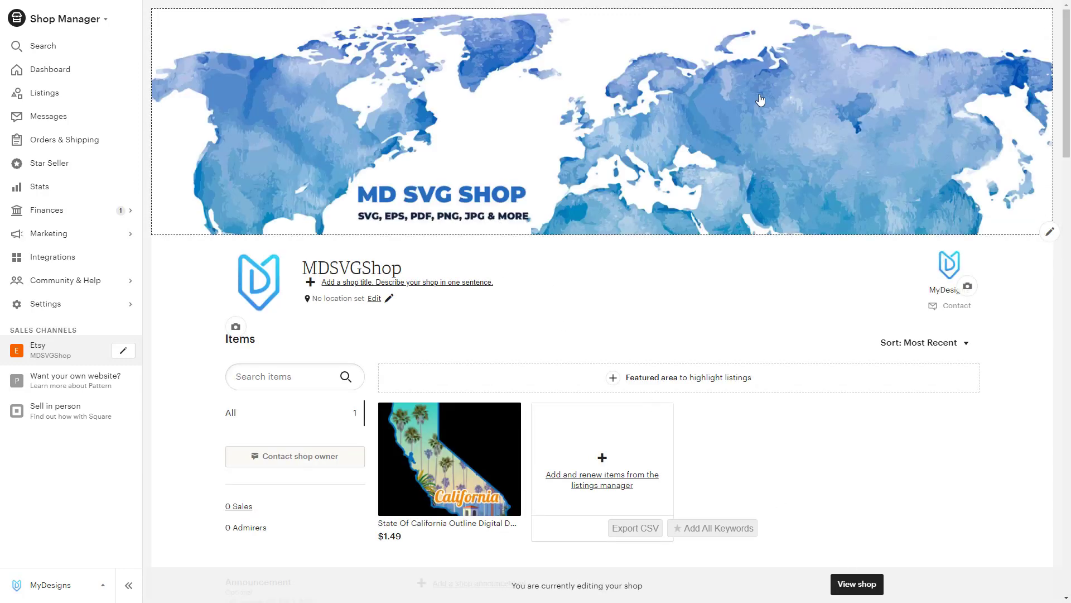
scroll(543, 292, down, 1)
scroll(543, 291, up, 1)
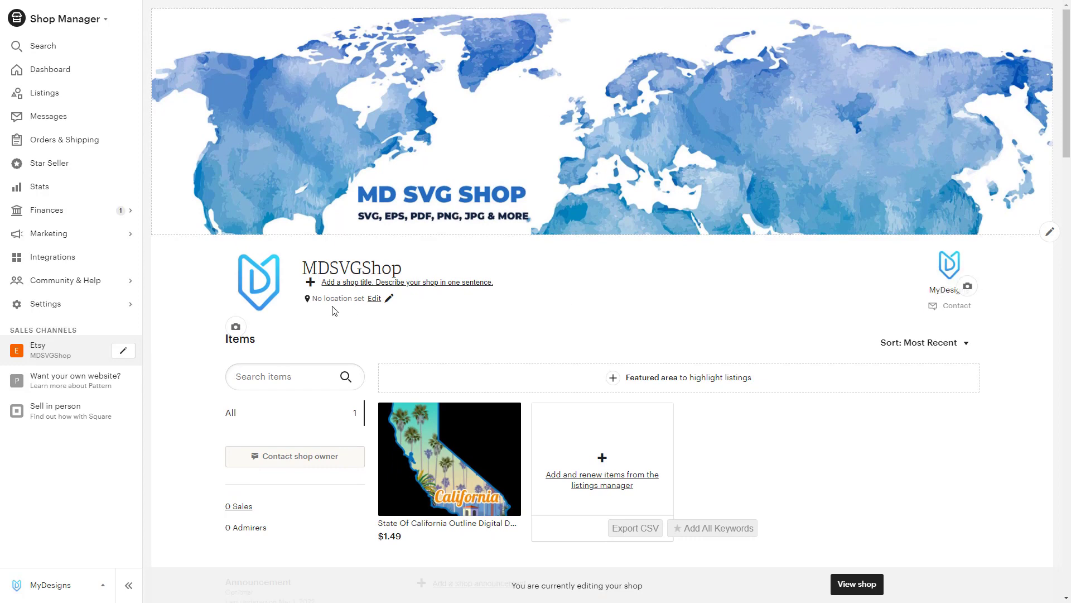
scroll(558, 391, down, 6)
scroll(529, 407, up, 5)
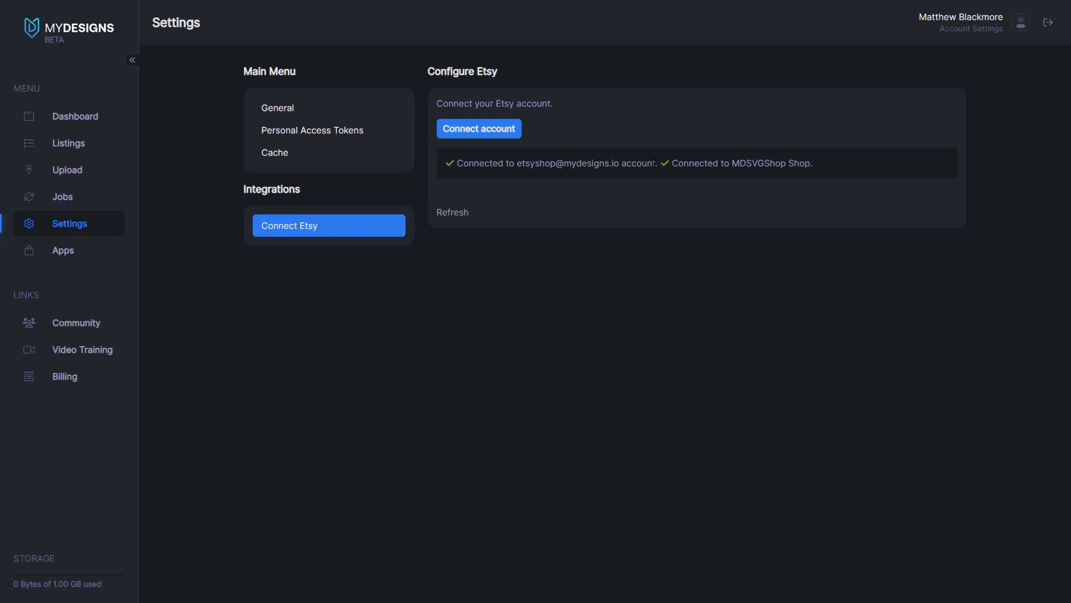
- Check the Etsy shop connection status in the MyDesigns integration settings
drag(819, 166, 678, 162)
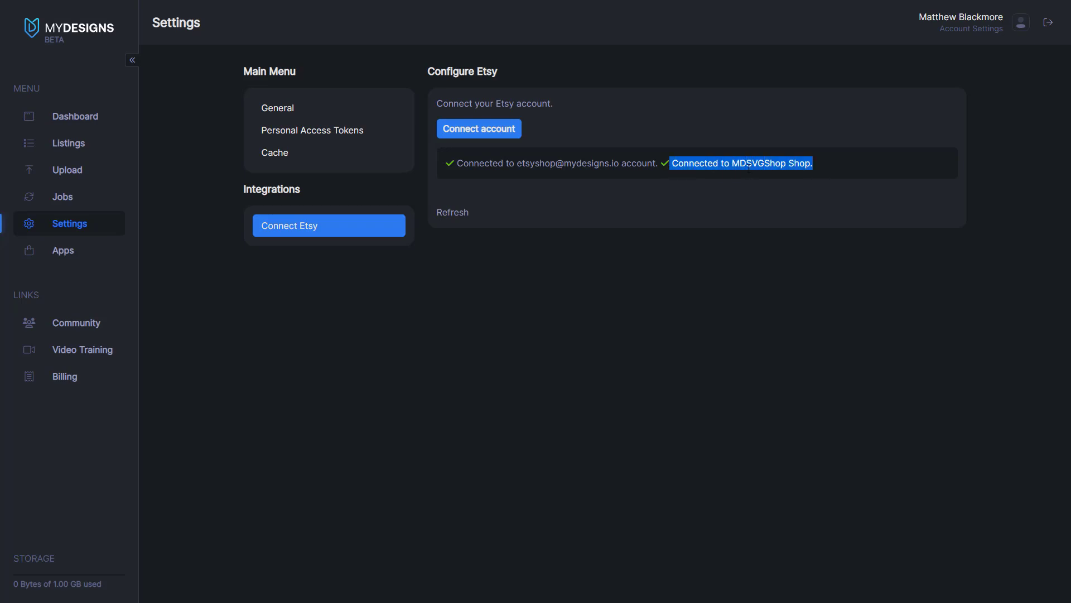
click(646, 171)
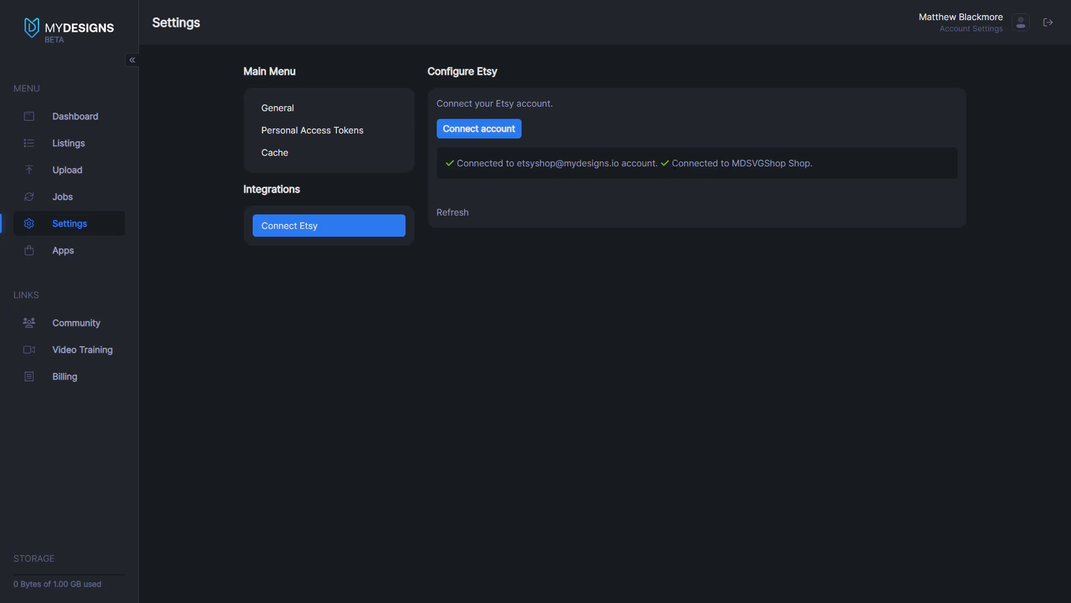
drag(675, 167, 815, 167)
click(821, 169)
drag(672, 163, 822, 161)
click(682, 163)
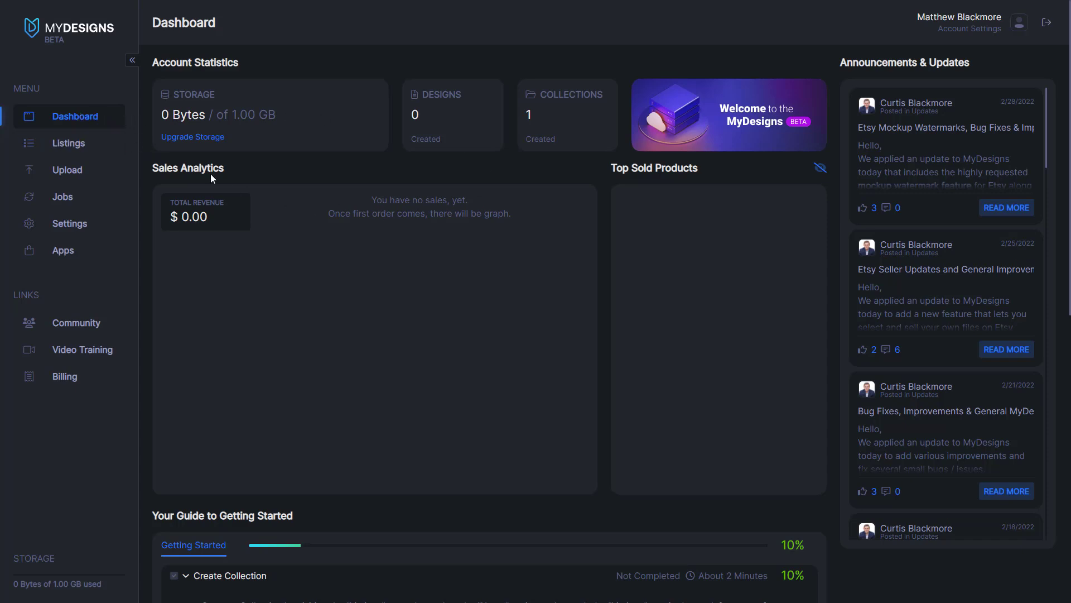
- Open the collections from the MyDesigns listings and start a new collection nested under Home
click(64, 146)
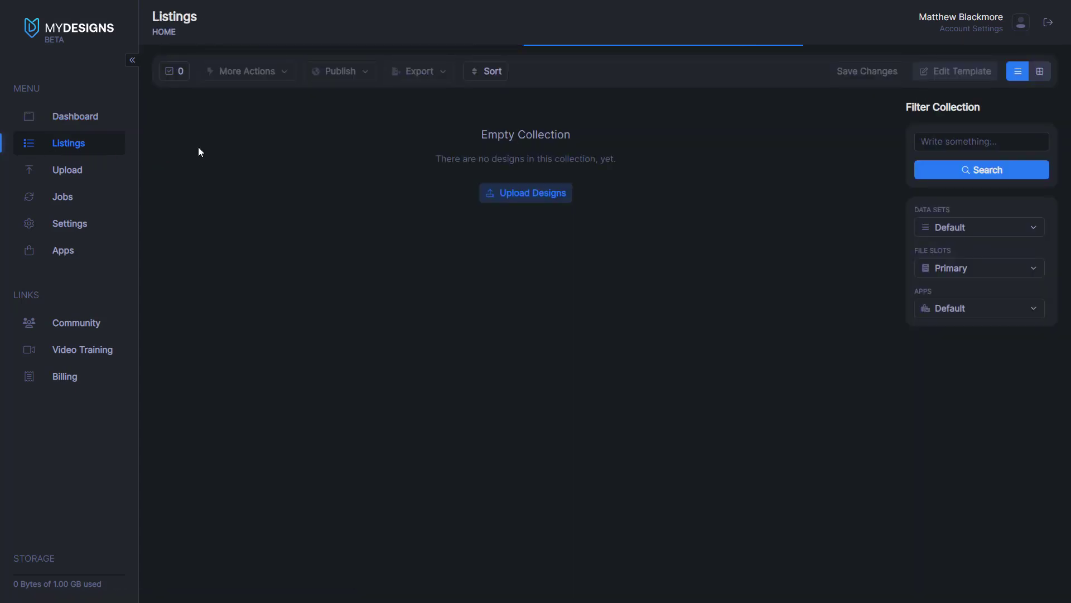
click(162, 35)
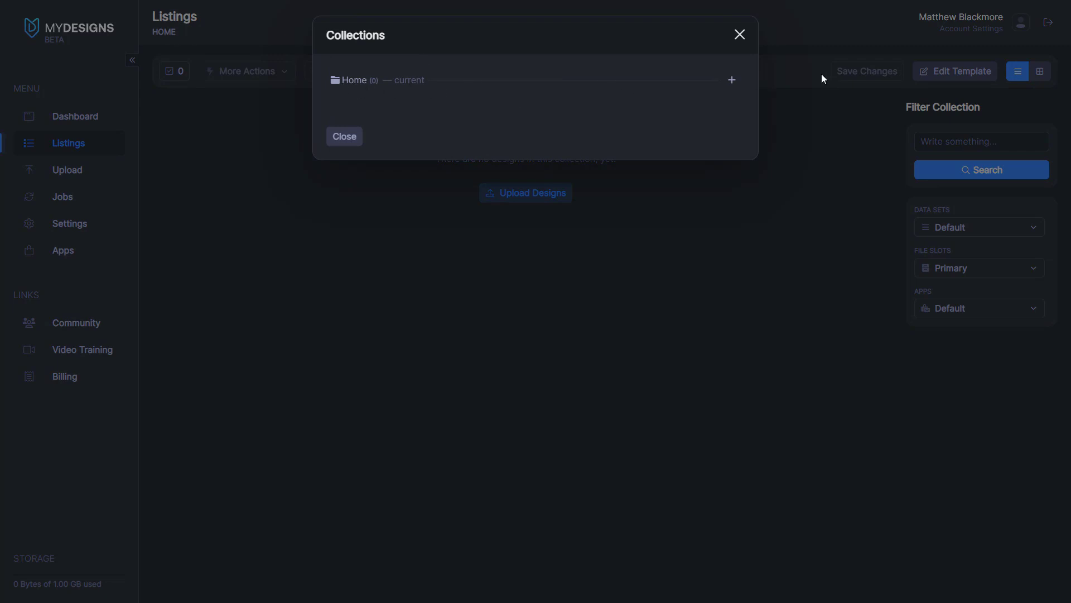
click(733, 85)
click(390, 138)
click(391, 137)
- Create a collection named "Nature/Camping" under Home using the Etsy Digital template
click(555, 138)
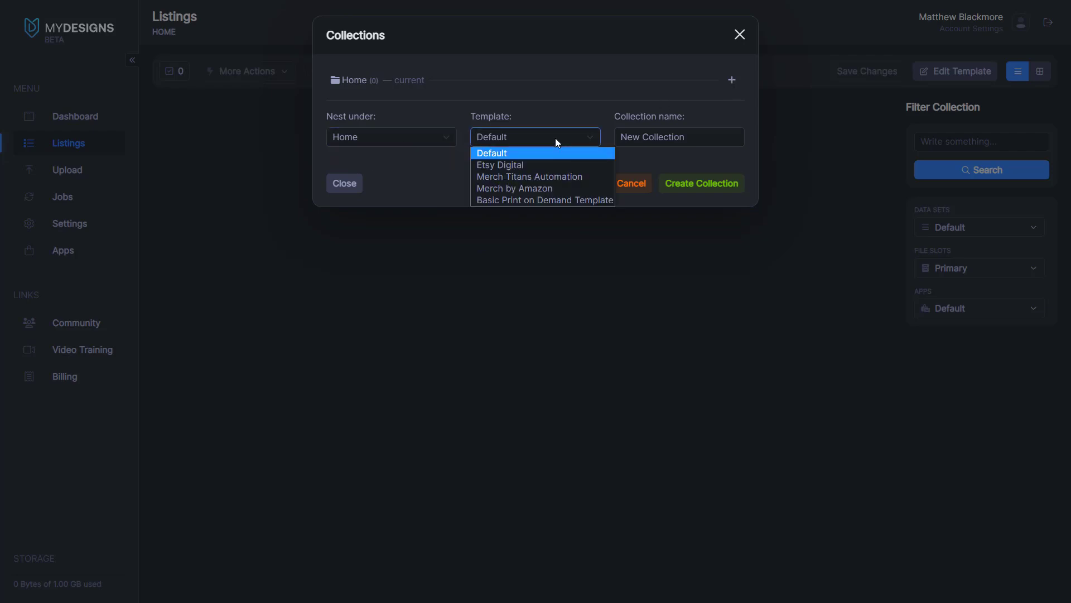
click(503, 132)
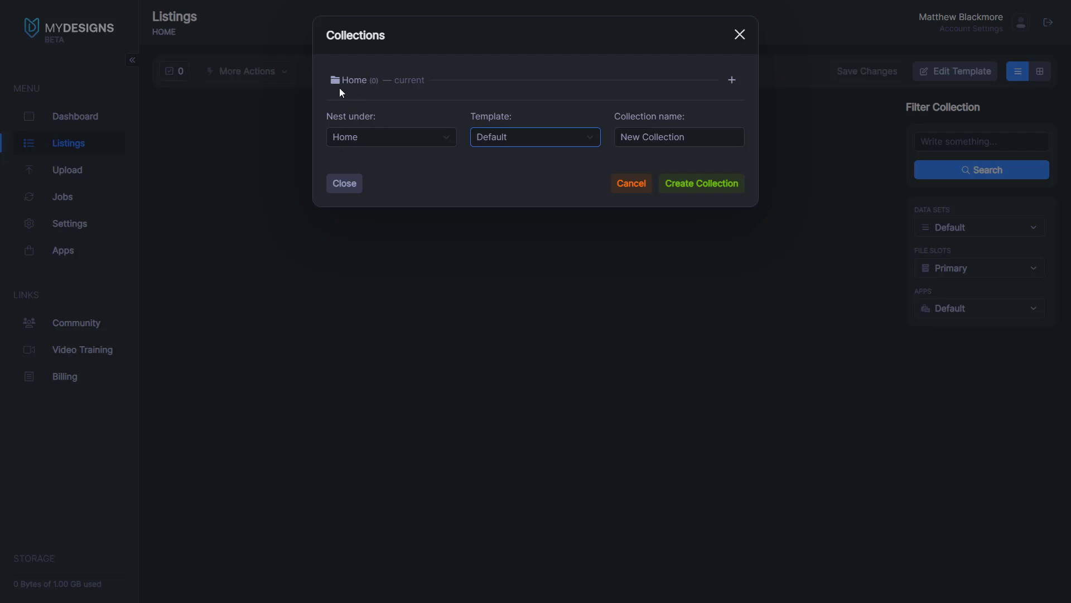
click(531, 137)
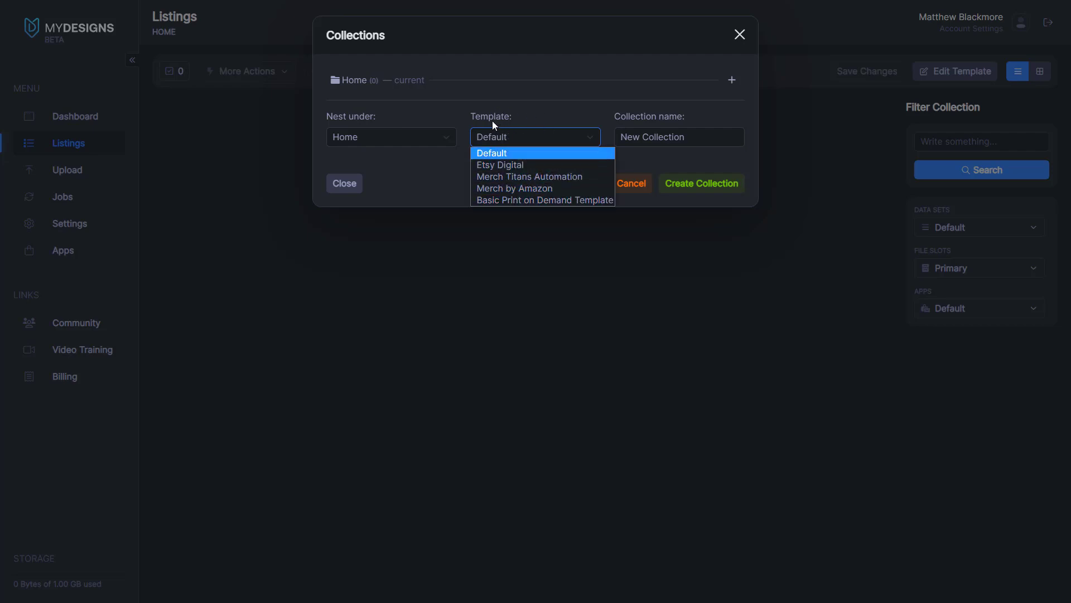
click(510, 167)
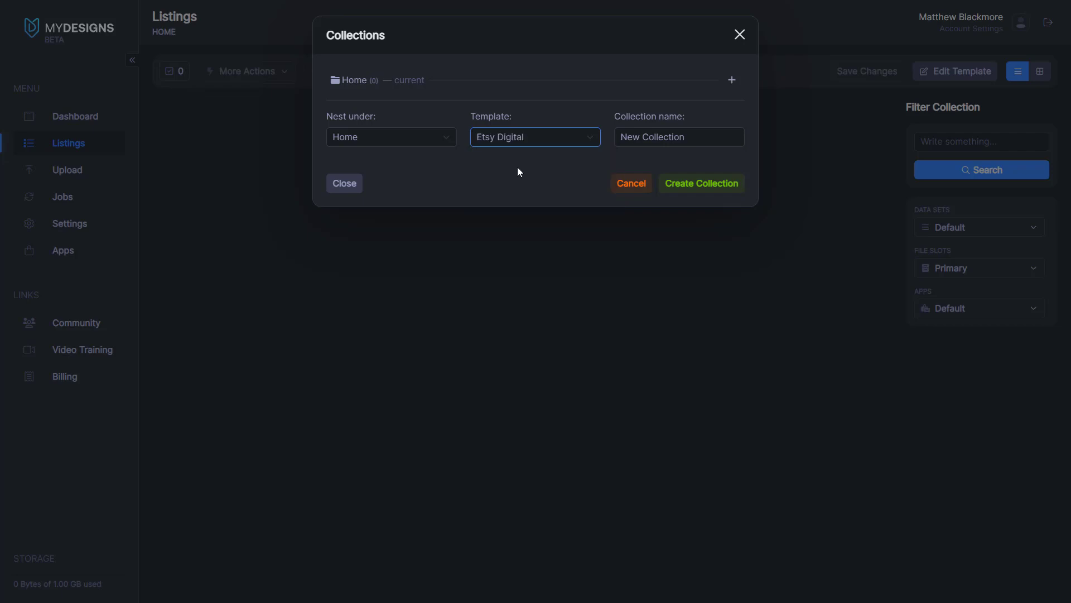
key(Tab)
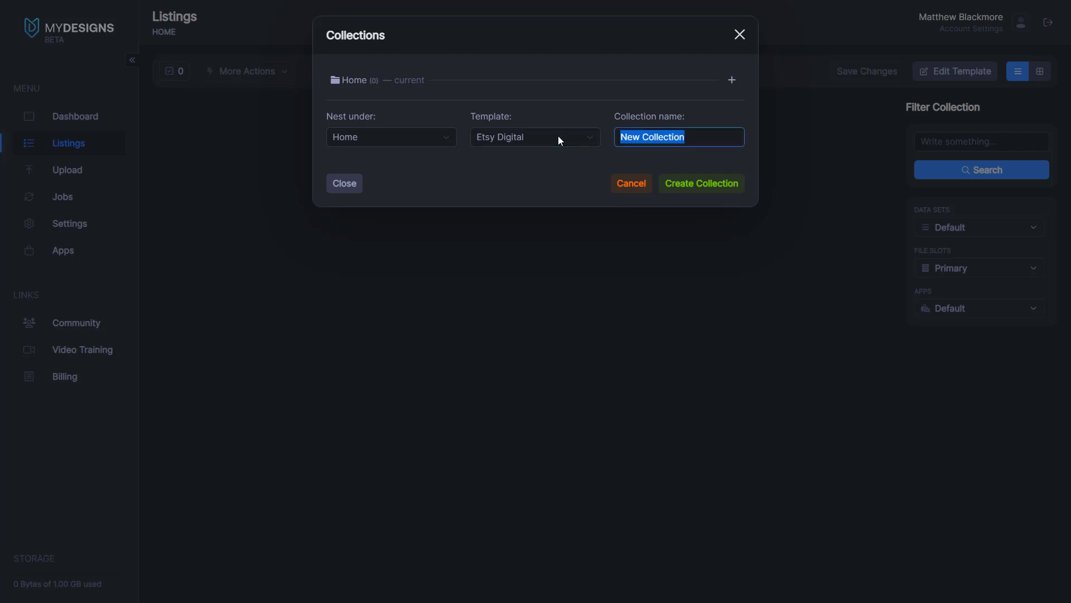
text(Camping)
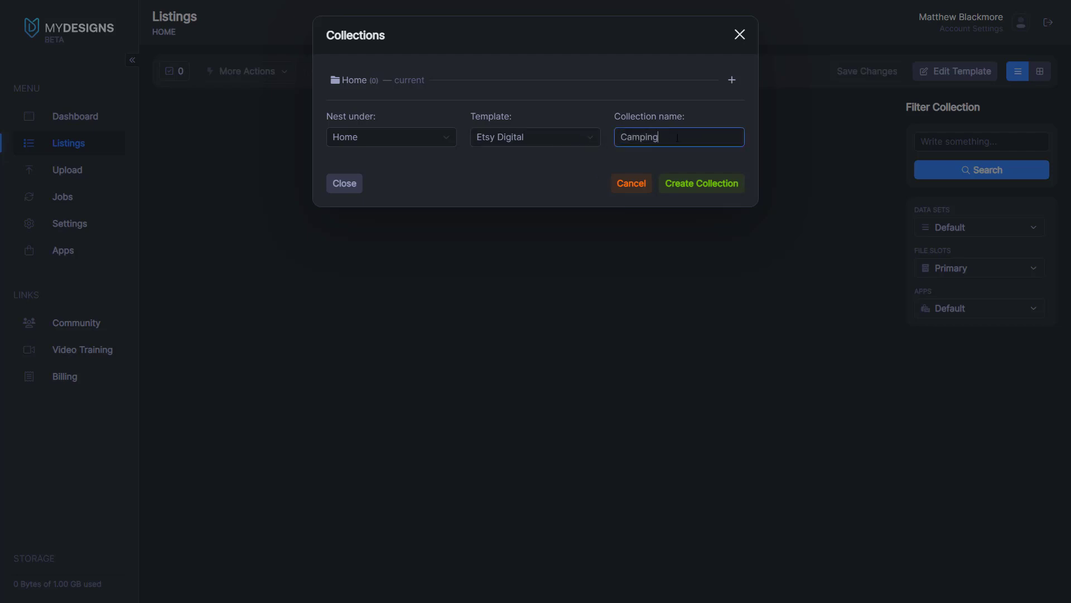
key(ctrl+a)
text(Nature/Camping)
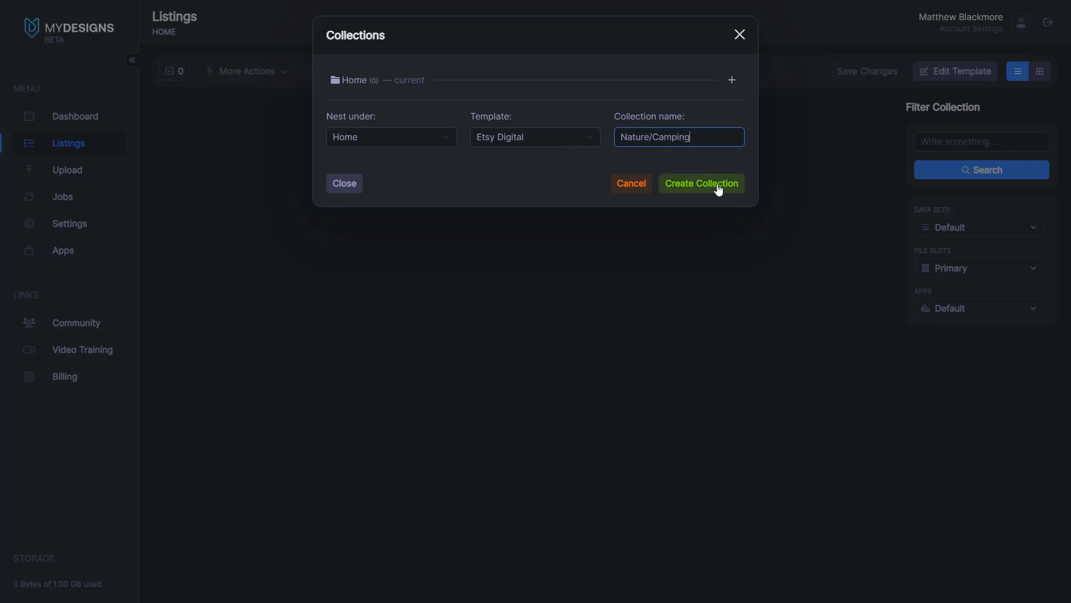
click(718, 190)
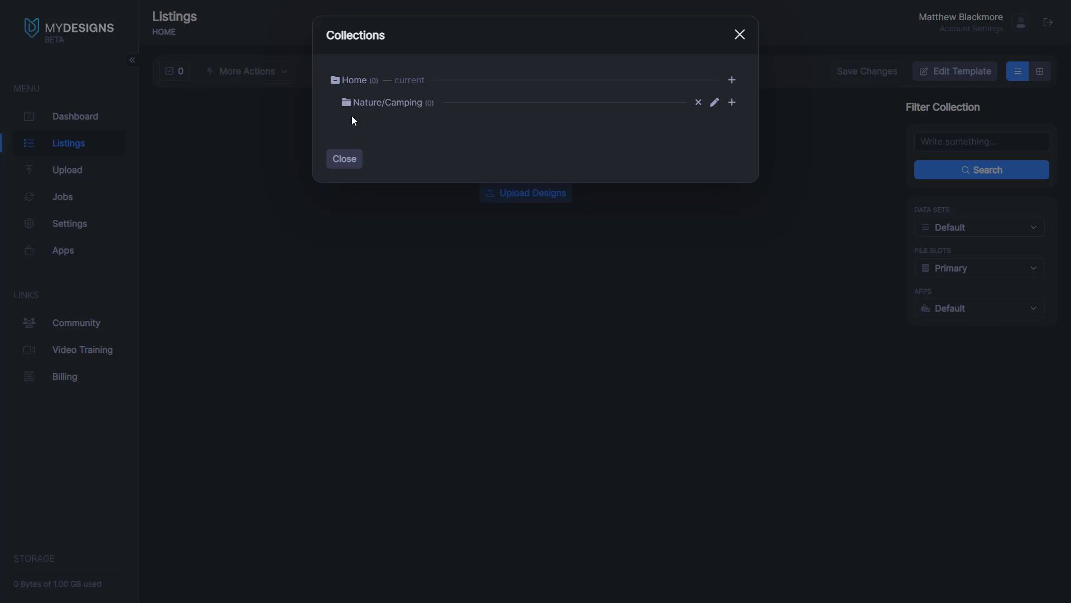
- Create a collection named "2022" nested under Nature/Camping with the Etsy Digital template
click(732, 103)
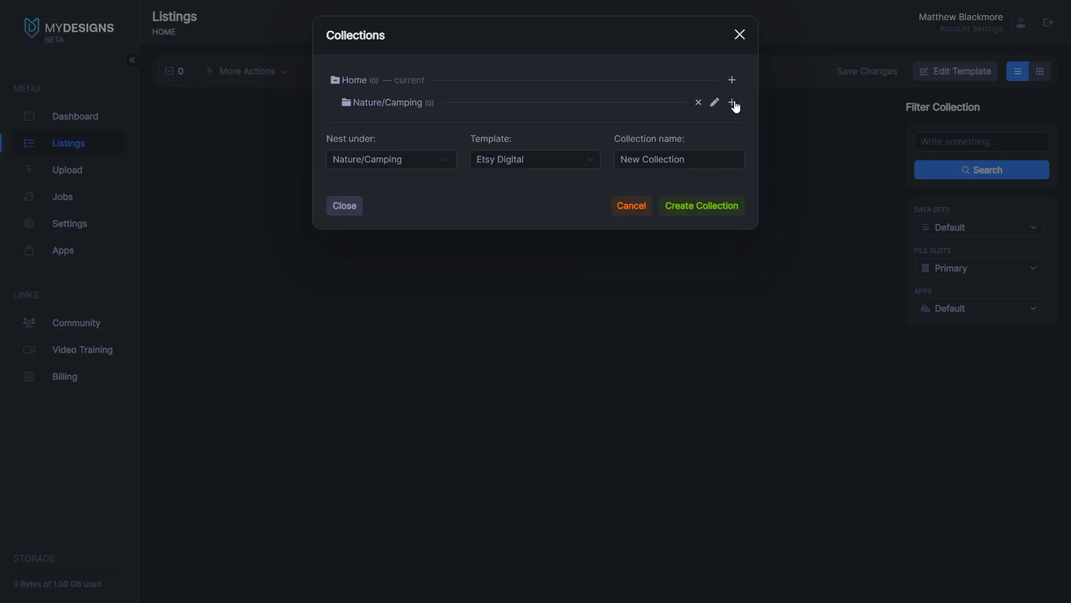
drag(691, 158, 537, 156)
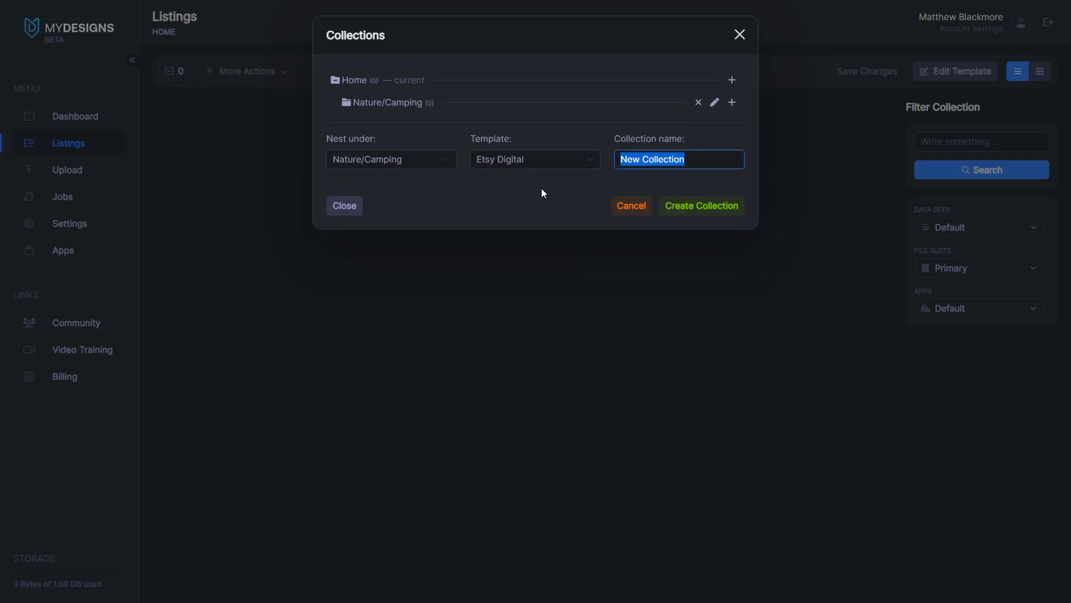
text(2022)
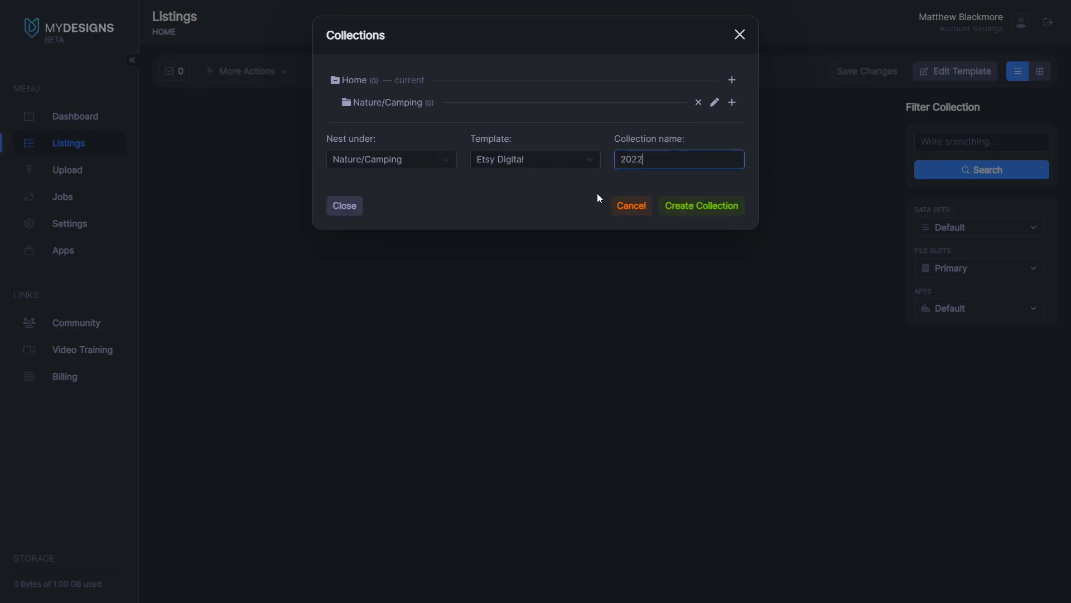
click(544, 194)
click(691, 207)
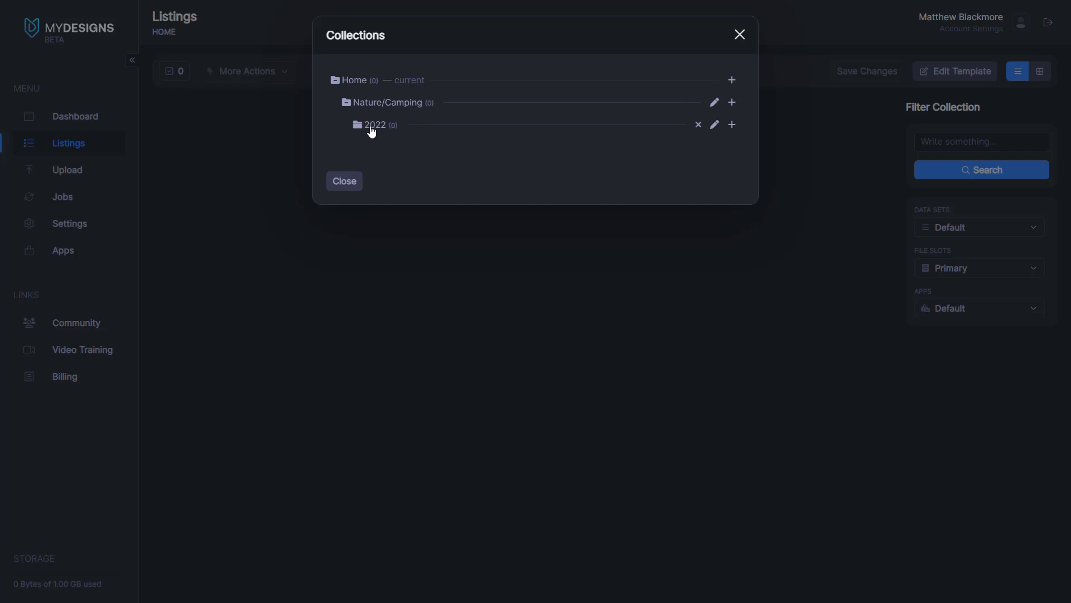
- Open the 2022 collection and add all SVG files from the Camping Elements folder to its upload queue
click(372, 125)
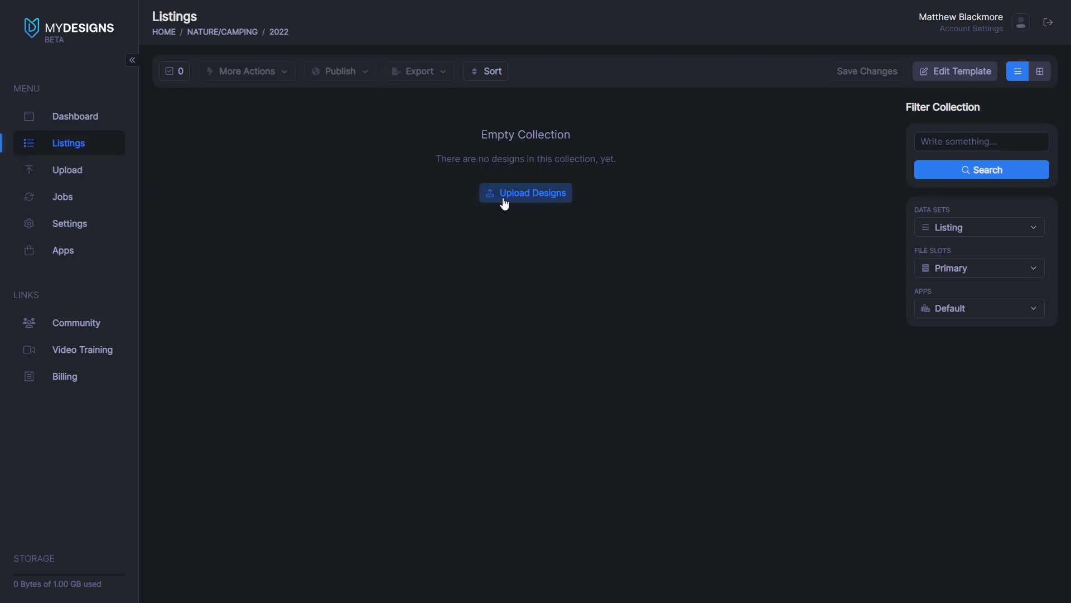
click(525, 206)
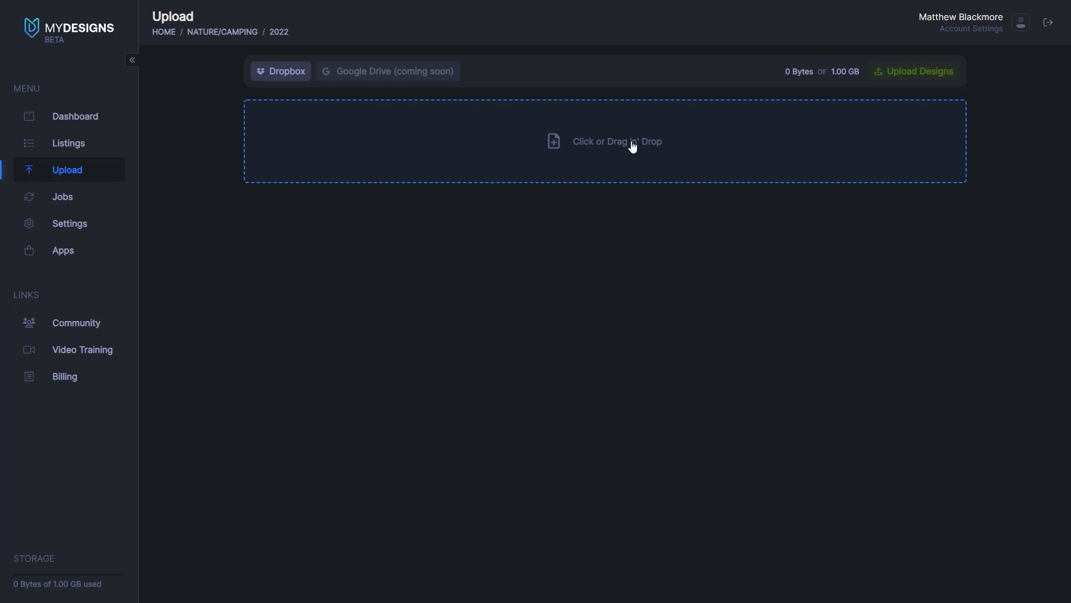
drag(617, 141, 601, 154)
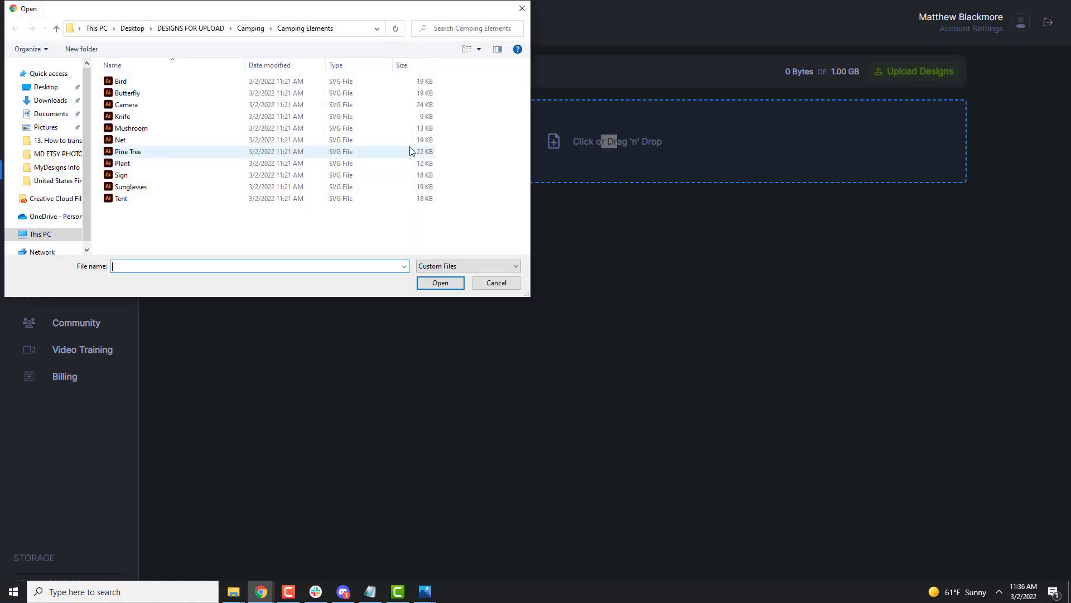
drag(455, 84, 281, 216)
click(446, 286)
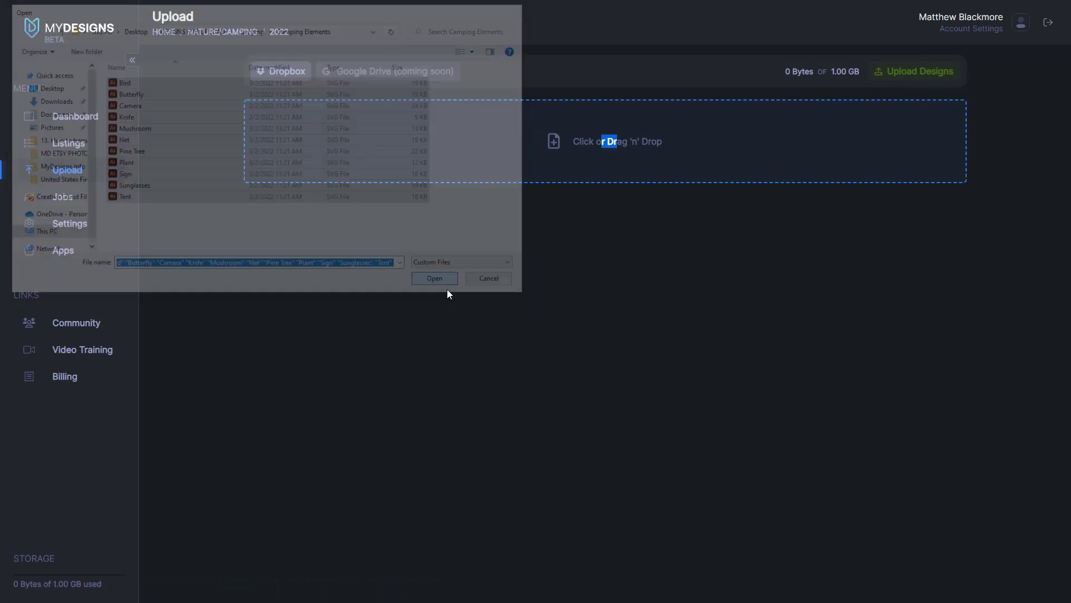
- Review the queued SVG files and their file names, from Tent.svg through Bird.svg, before uploading
scroll(438, 179, down, 5)
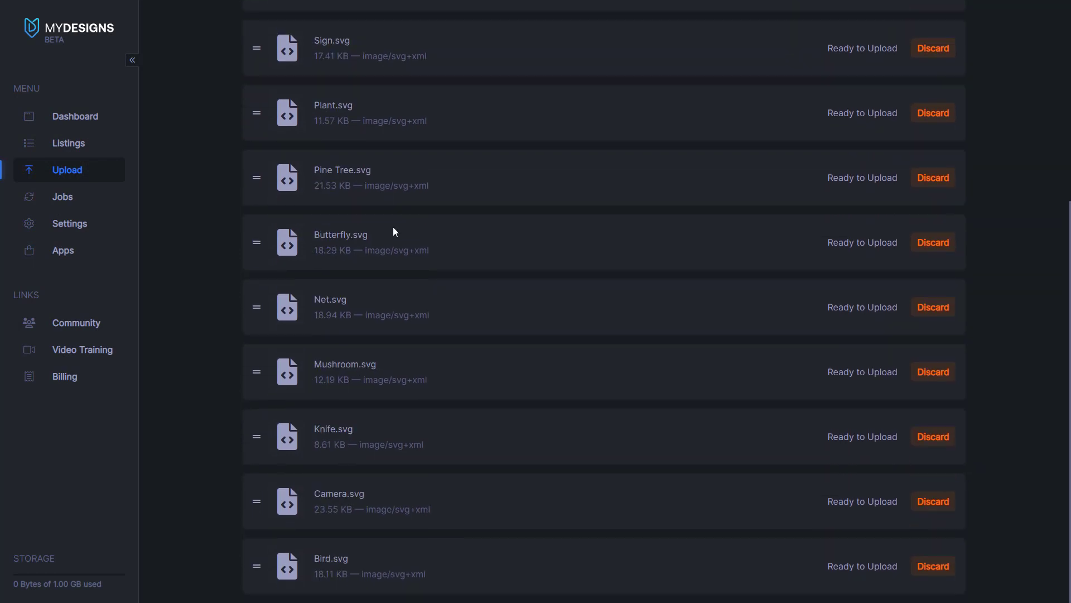
scroll(525, 371, up, 5)
scroll(507, 339, down, 5)
scroll(503, 343, up, 3)
scroll(453, 314, up, 3)
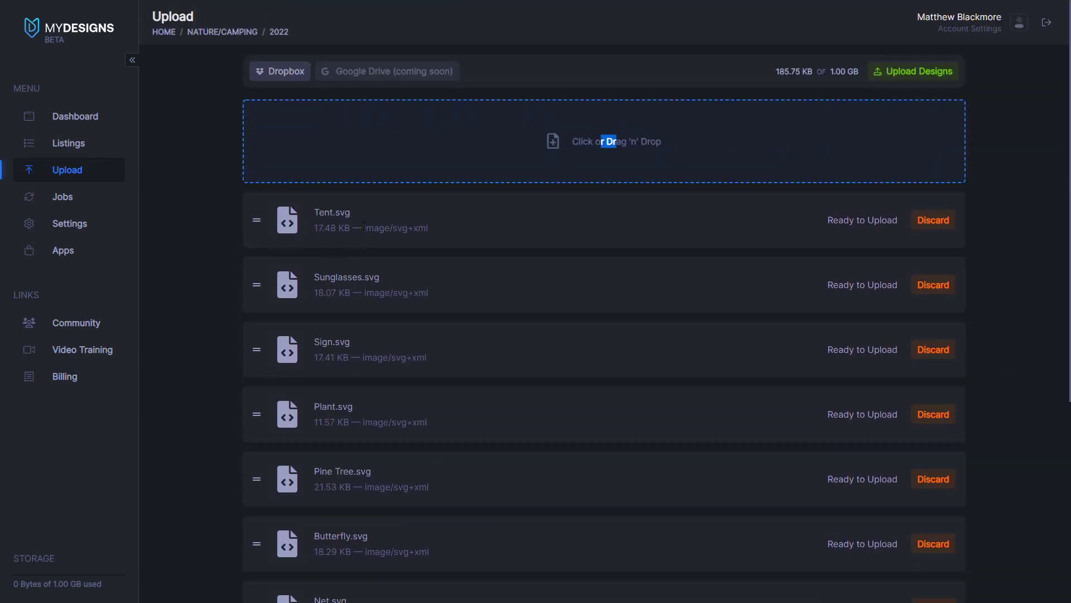
drag(361, 215, 337, 212)
mouse_move(351, 226)
mouse_down()
mouse_move(323, 226)
mouse_move(345, 213)
mouse_up()
click(329, 224)
click(341, 216)
scroll(413, 422, down, 5)
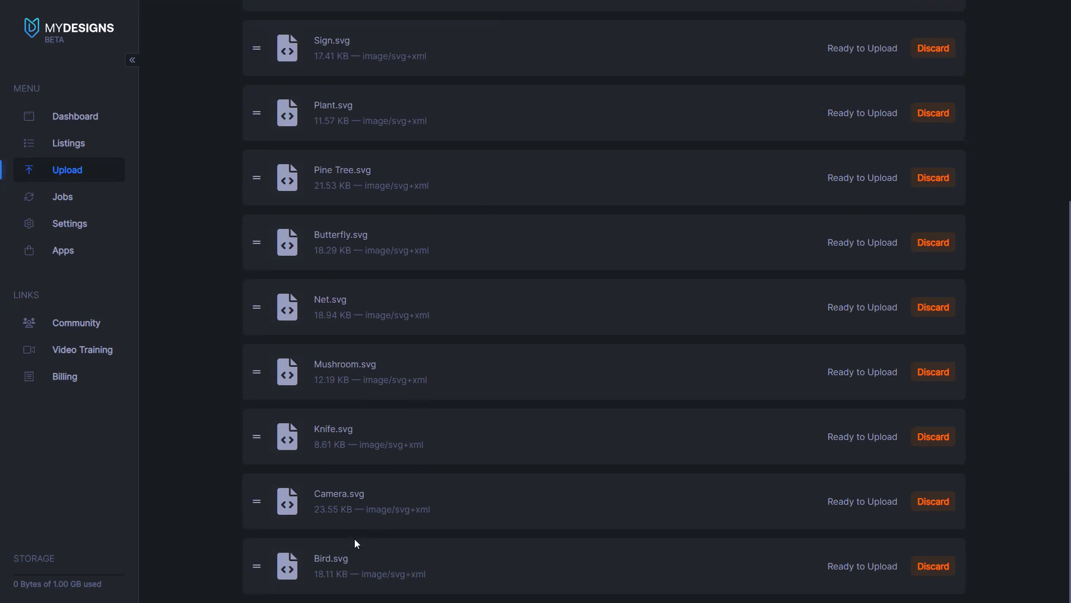
scroll(349, 526, up, 5)
scroll(381, 410, down, 5)
scroll(413, 437, up, 5)
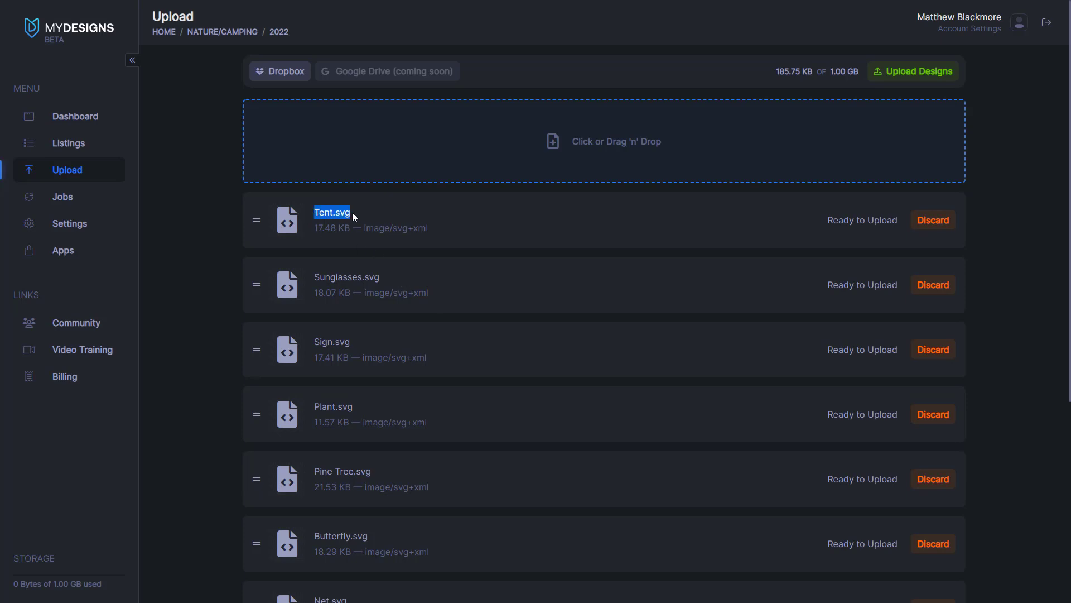
click(323, 214)
click(362, 278)
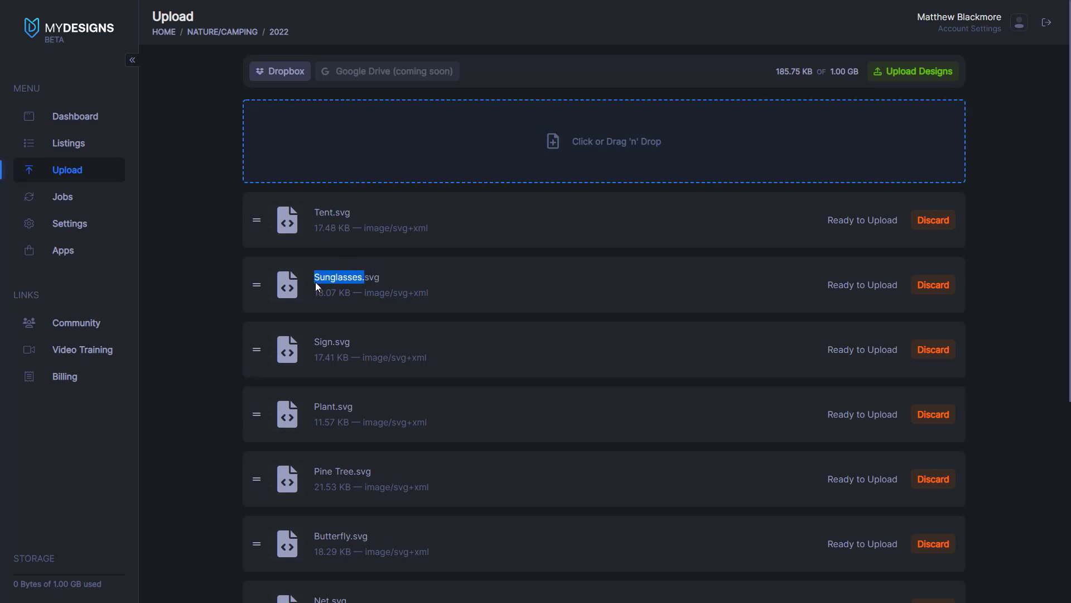
click(350, 340)
scroll(329, 326, down, 2)
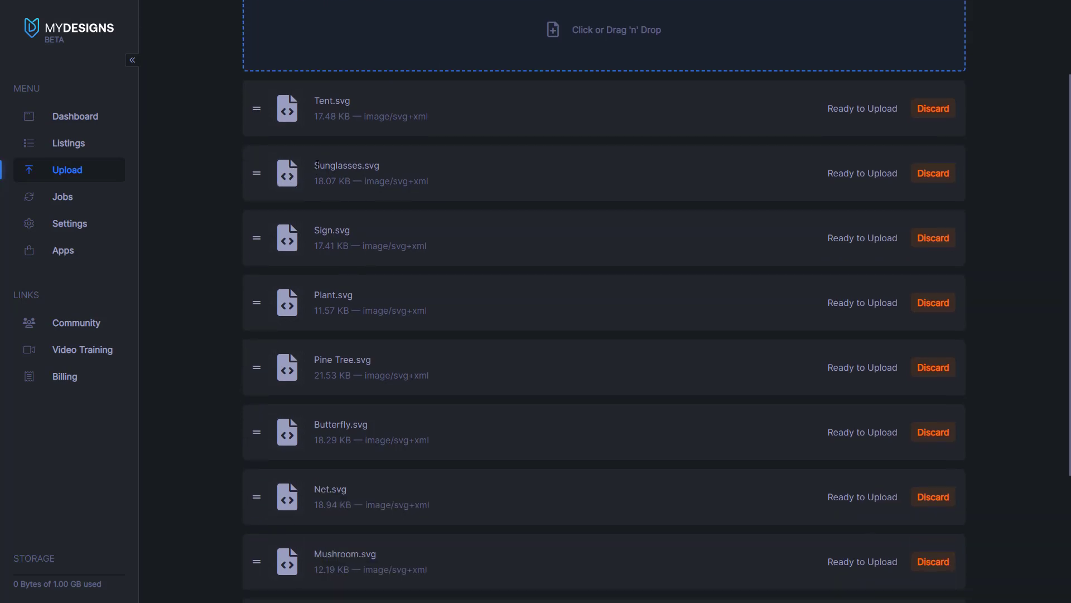
drag(315, 165, 364, 165)
click(402, 179)
scroll(425, 229, up, 1)
scroll(382, 294, down, 4)
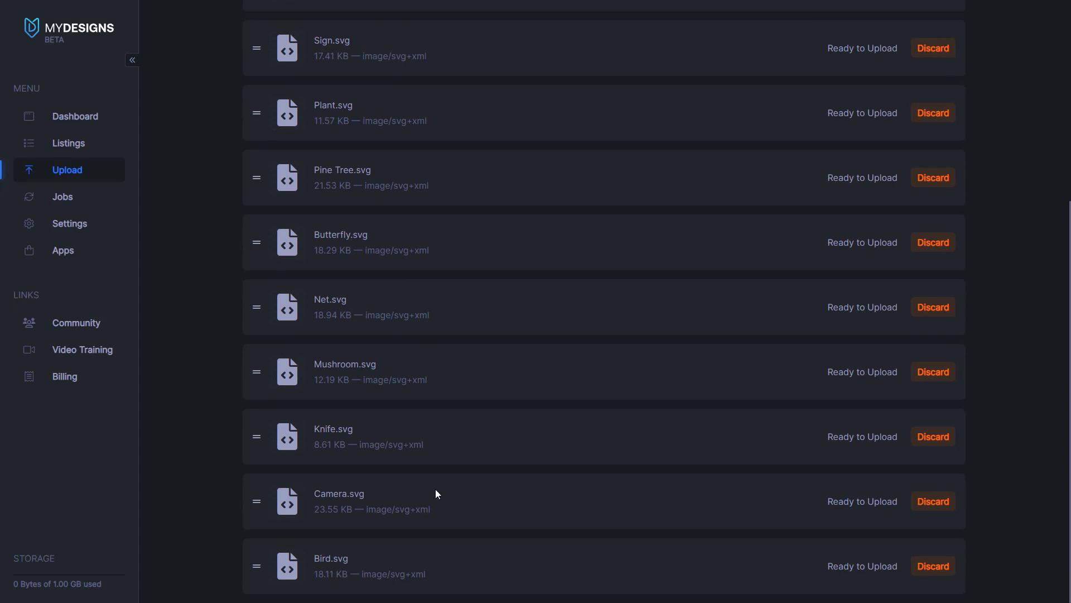
scroll(502, 435, up, 5)
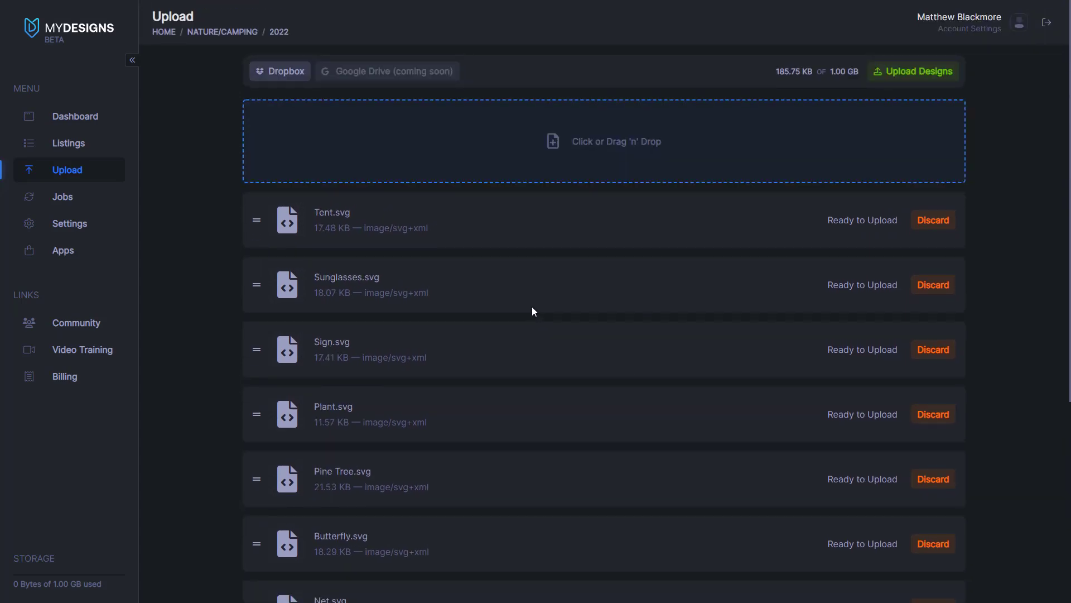
- Upload the queued designs to the 2022 collection and follow the files' upload progress
click(907, 78)
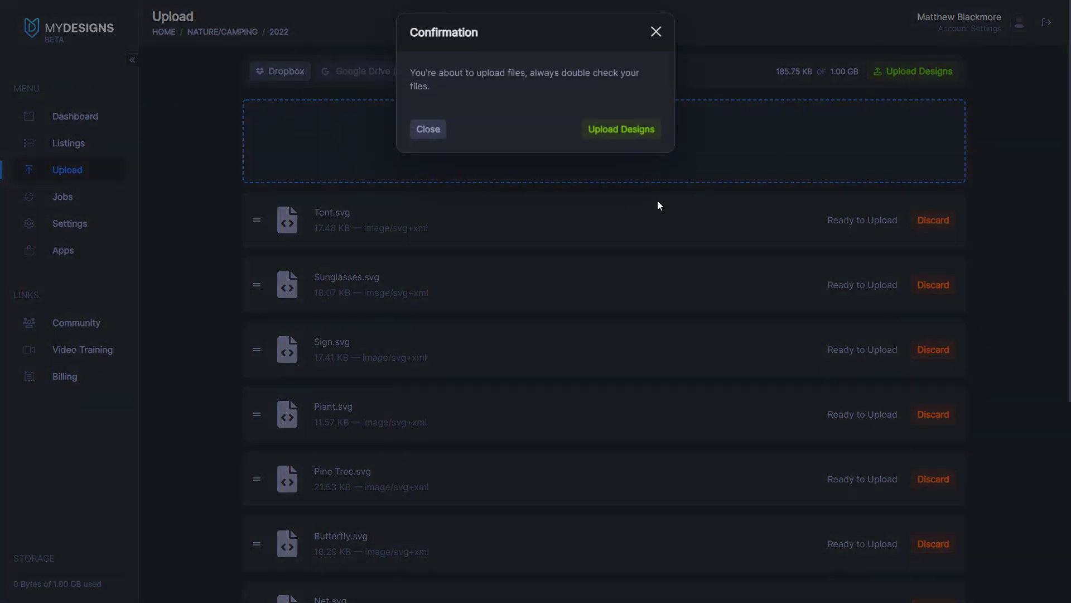
click(624, 135)
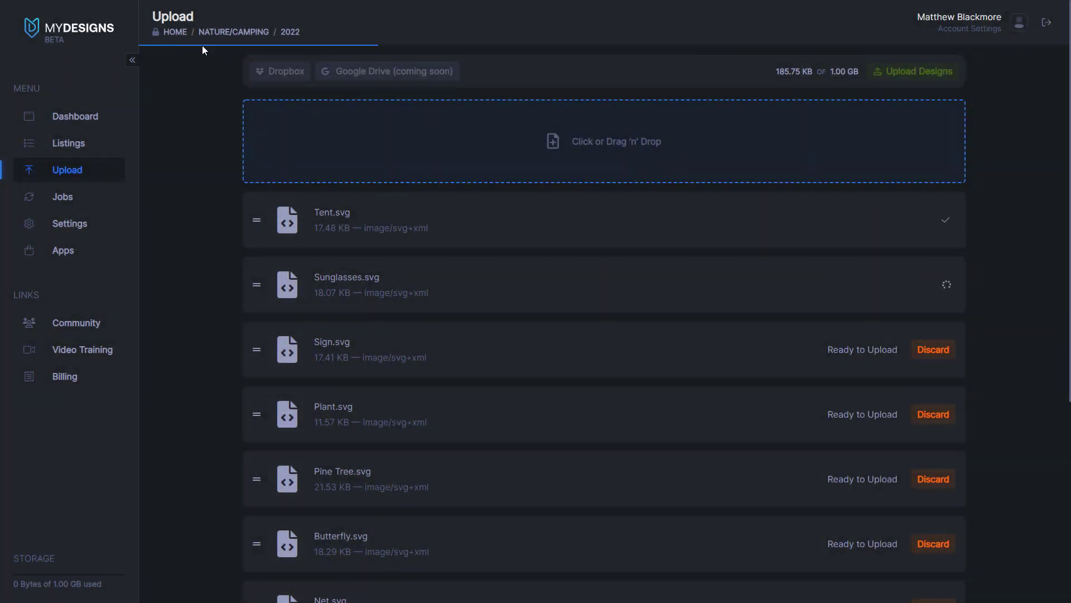
scroll(958, 167, down, 1)
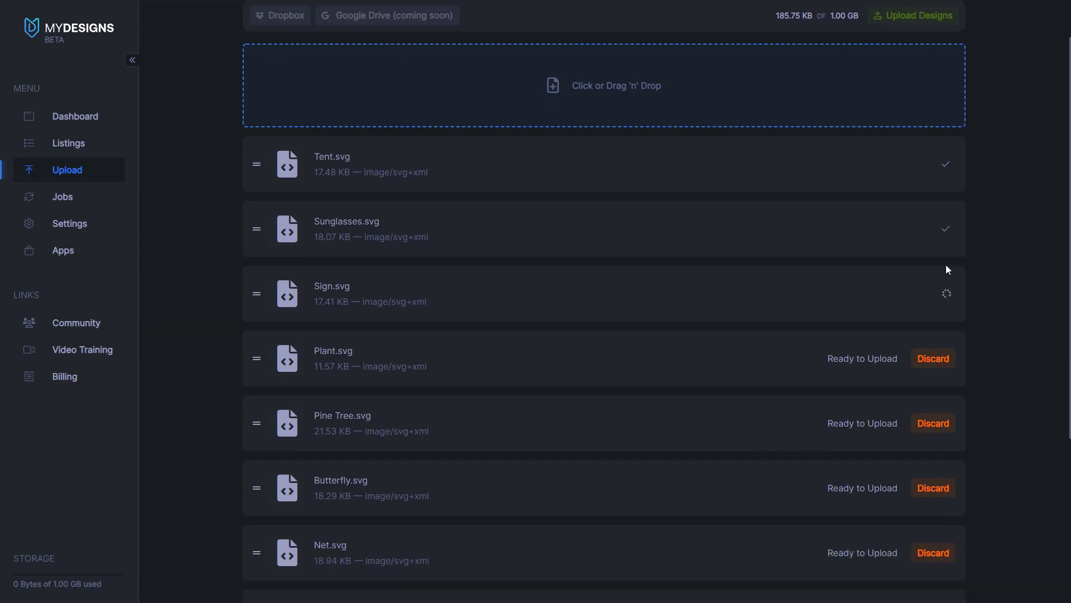
scroll(955, 315, down, 5)
scroll(942, 257, up, 3)
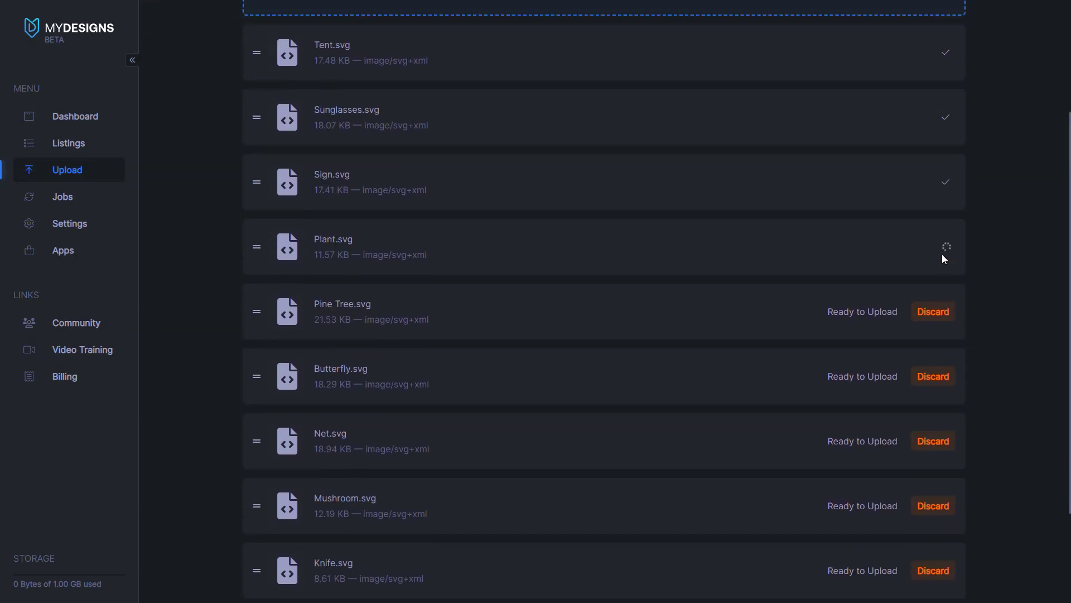
scroll(942, 255, down, 2)
scroll(943, 255, up, 5)
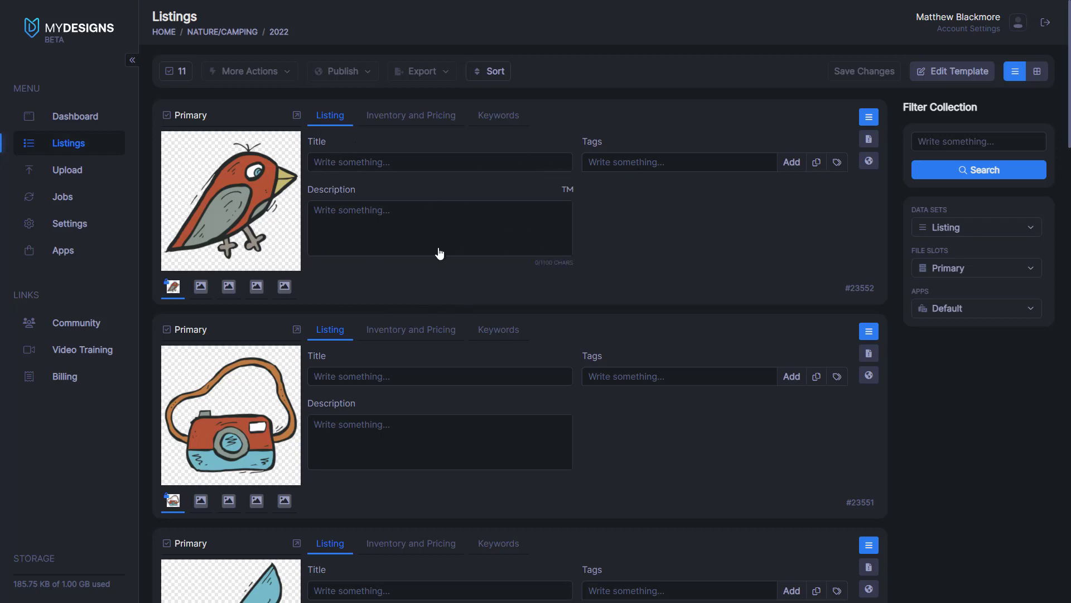
- Look through the uploaded design listings in the 2022 collection
scroll(724, 270, down, 10)
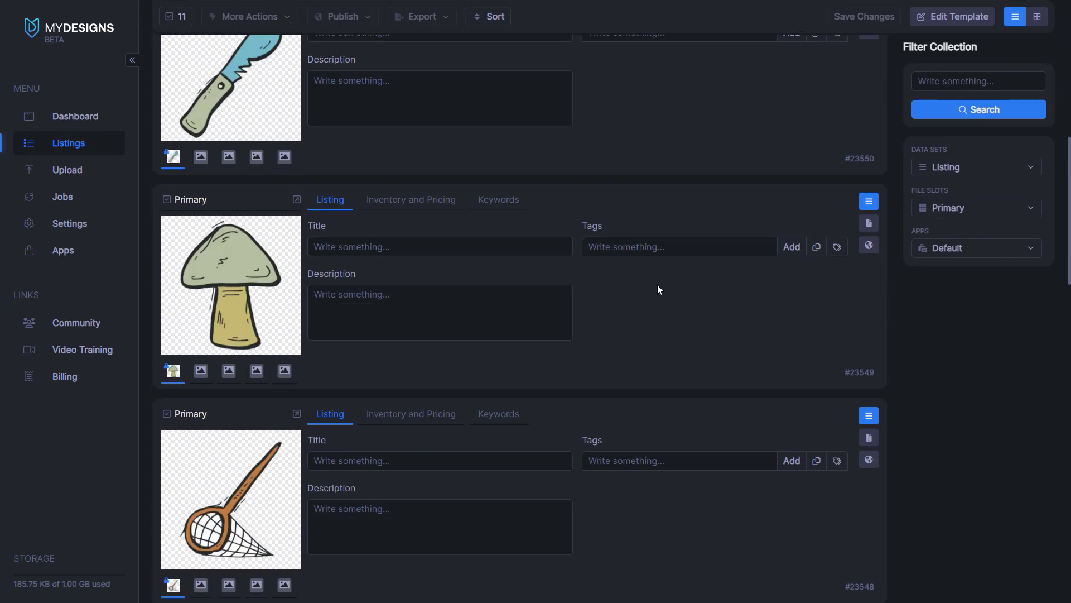
scroll(658, 289, down, 12)
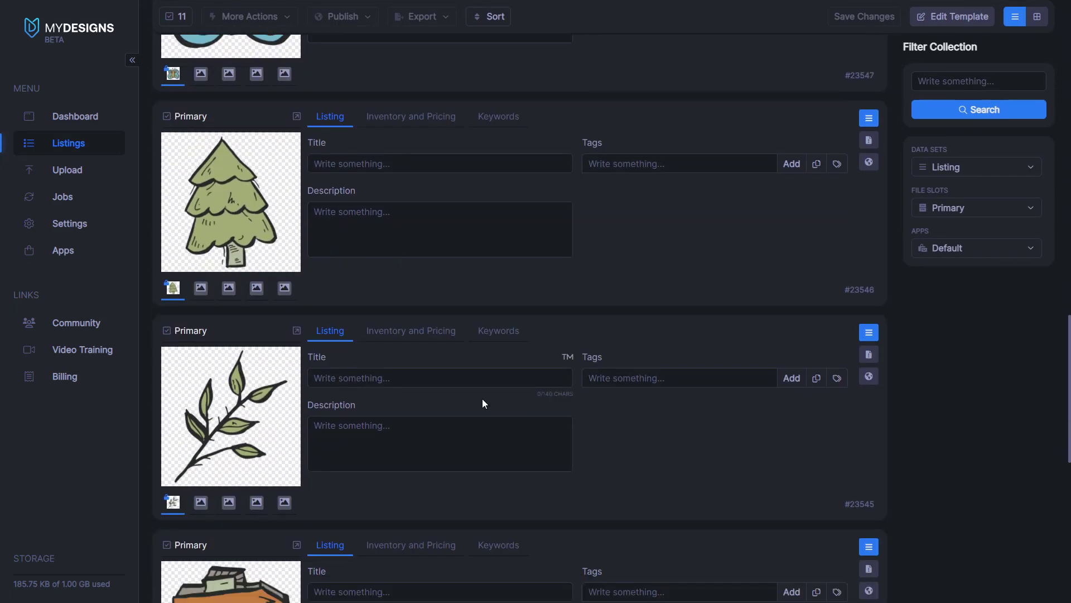
scroll(482, 399, down, 4)
scroll(473, 457, down, 4)
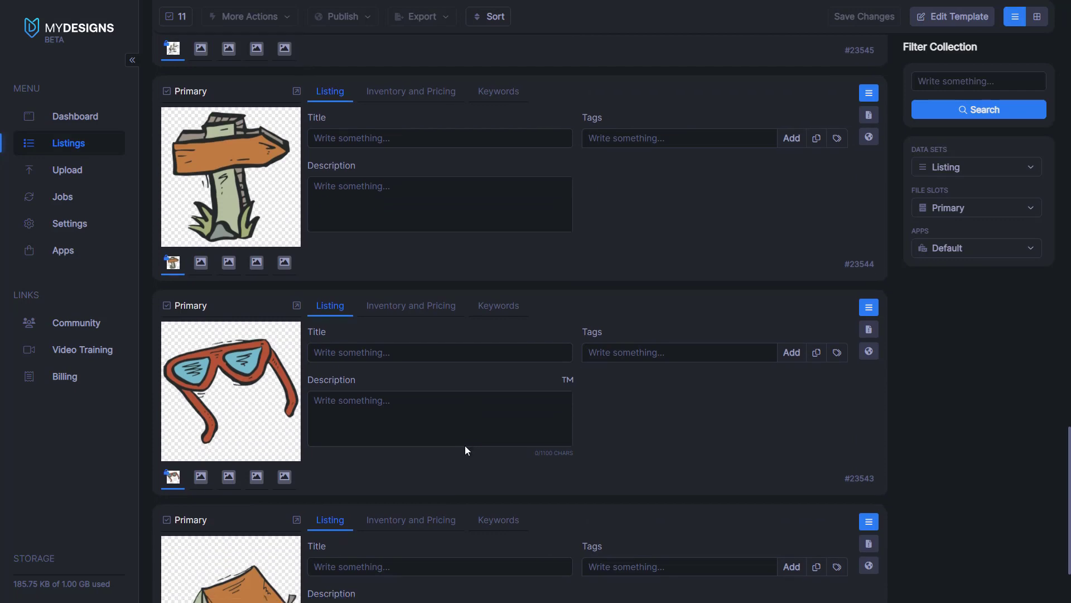
scroll(500, 425, up, 20)
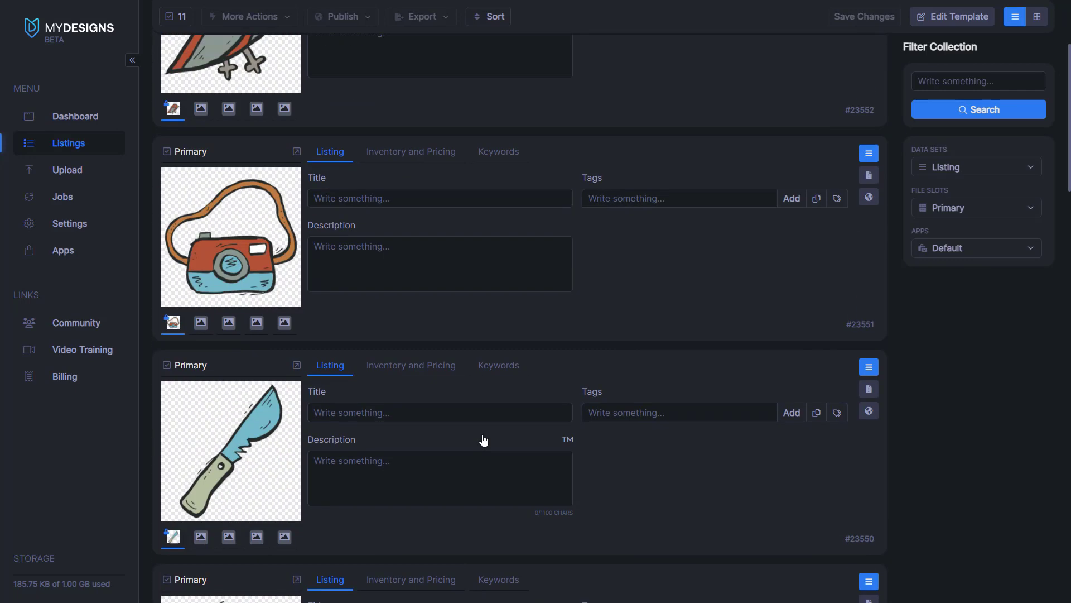
scroll(483, 440, up, 3)
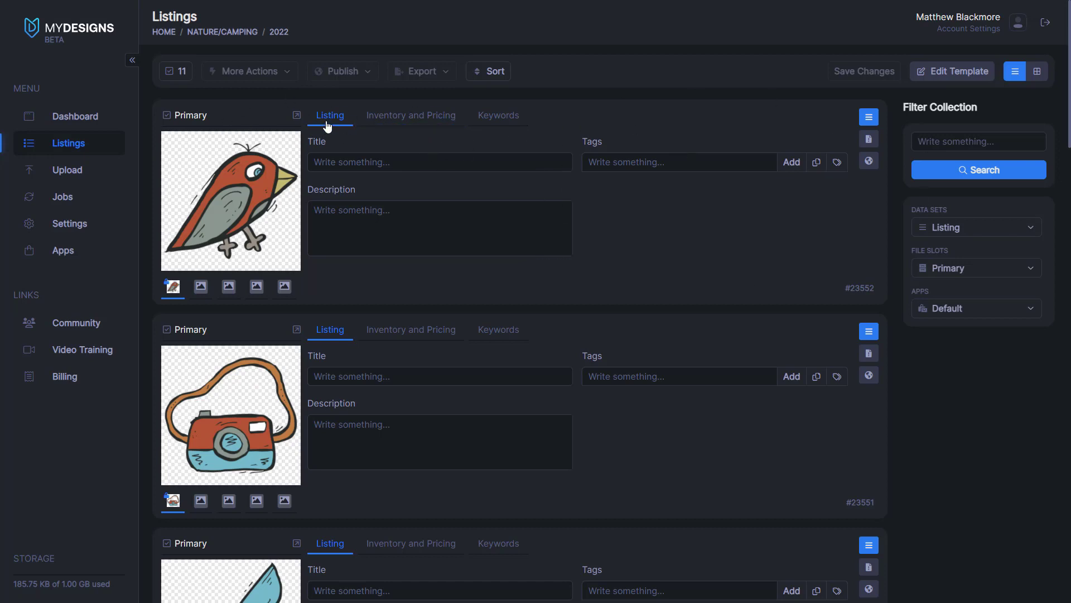
- Examine the bird design's listing fields and its inventory and pricing fields
drag(327, 144, 307, 140)
click(327, 143)
click(411, 116)
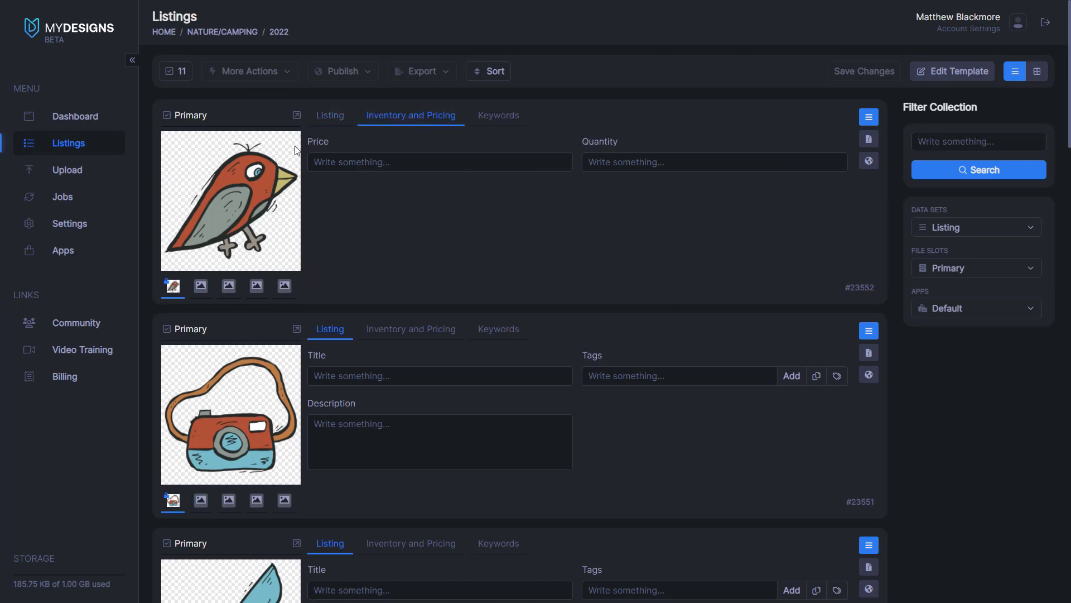
- Examine the bird design's price, quantity, keyword and listing fields in the 2022 collection
click(365, 164)
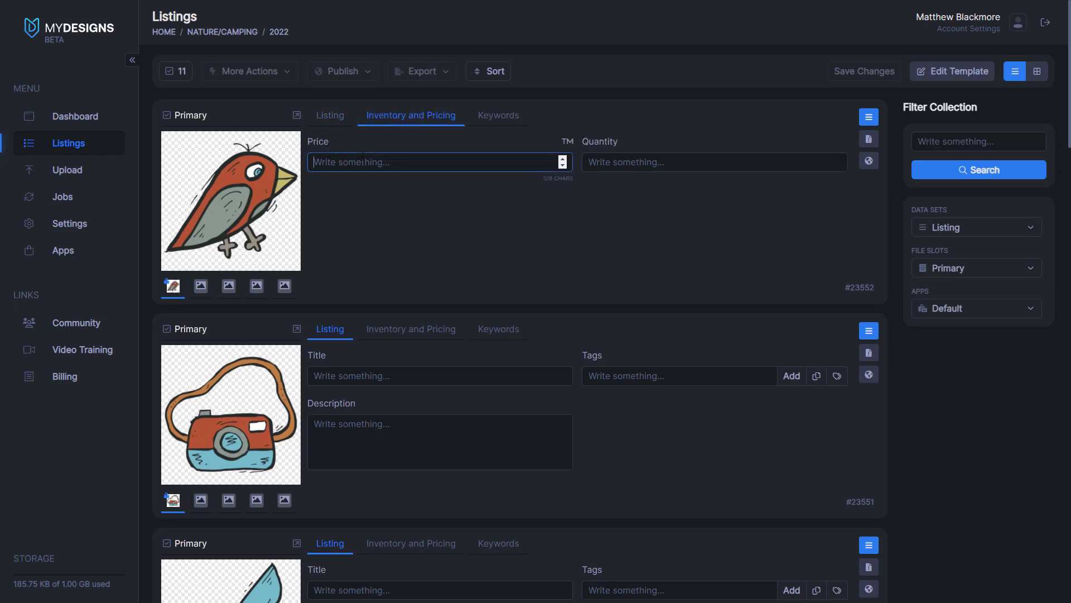
click(613, 165)
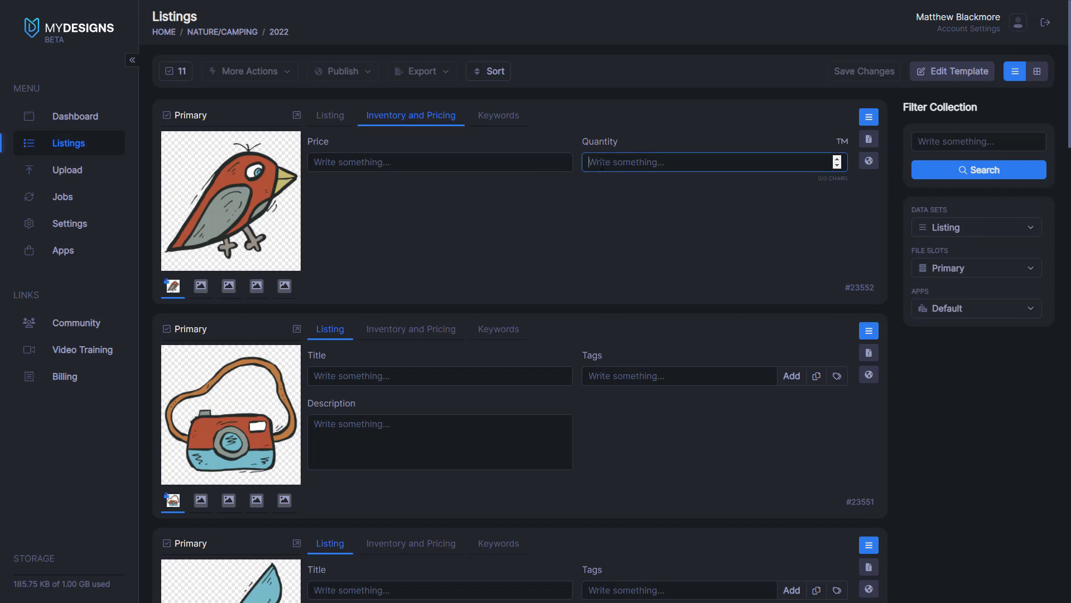
click(498, 123)
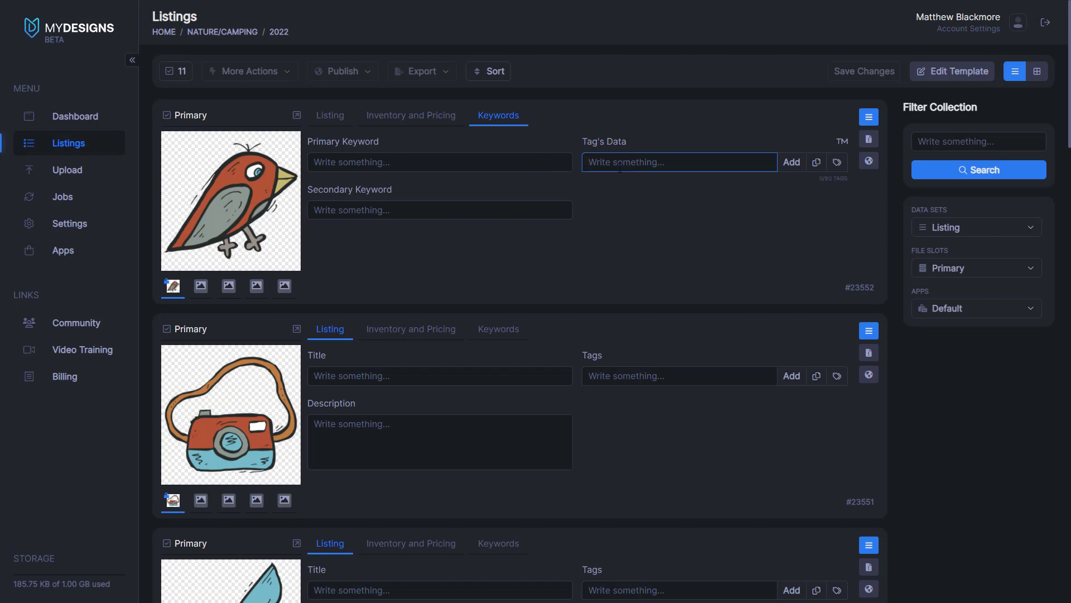
click(328, 115)
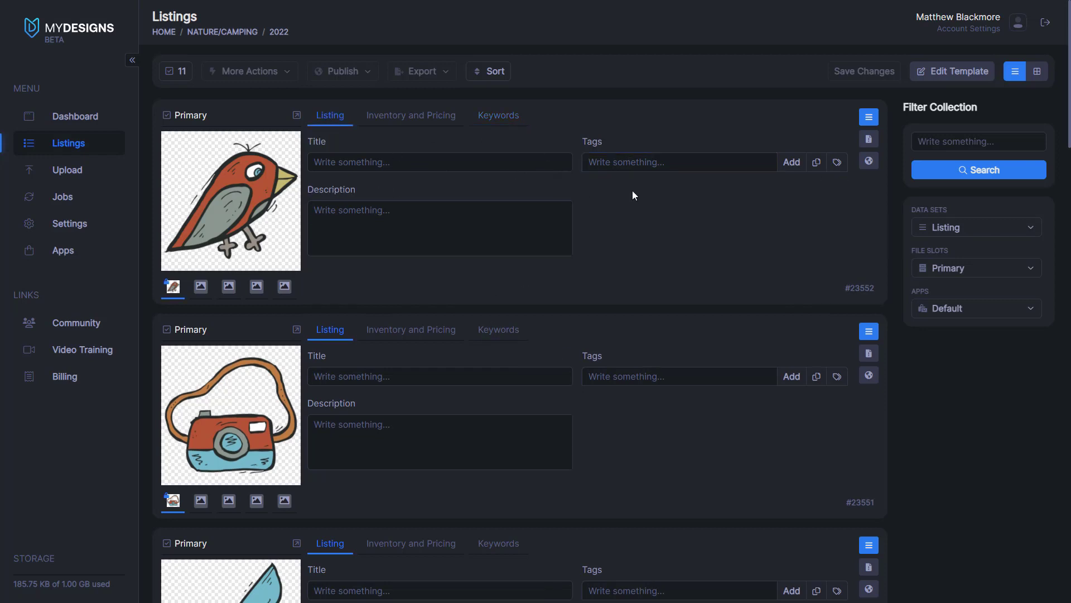
click(413, 125)
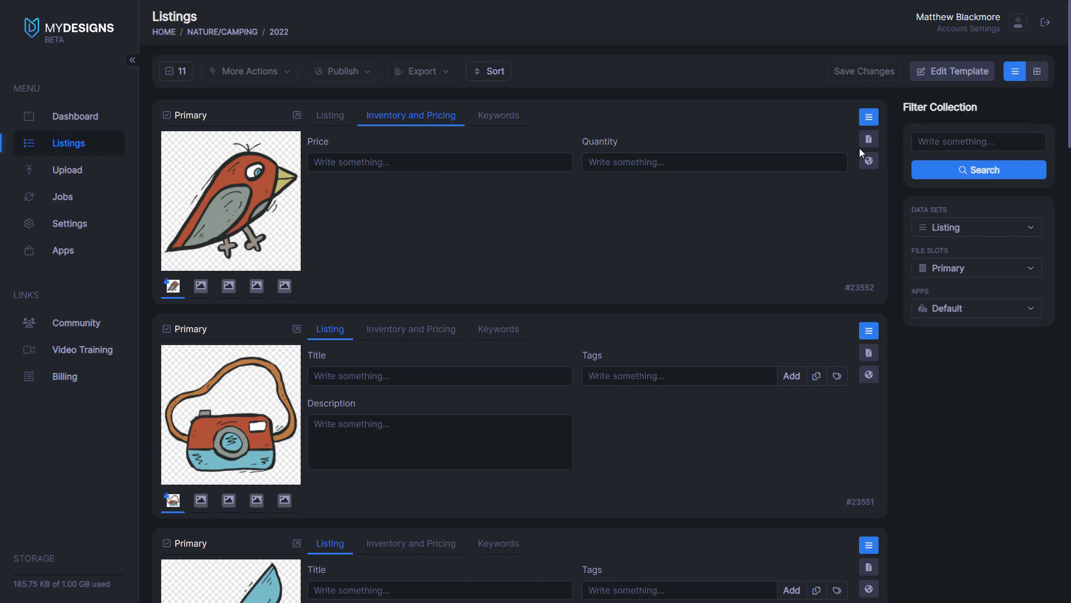
- Edit the 2022 collection's template, setting the default price to 1.49 and the quantity to 999
click(965, 73)
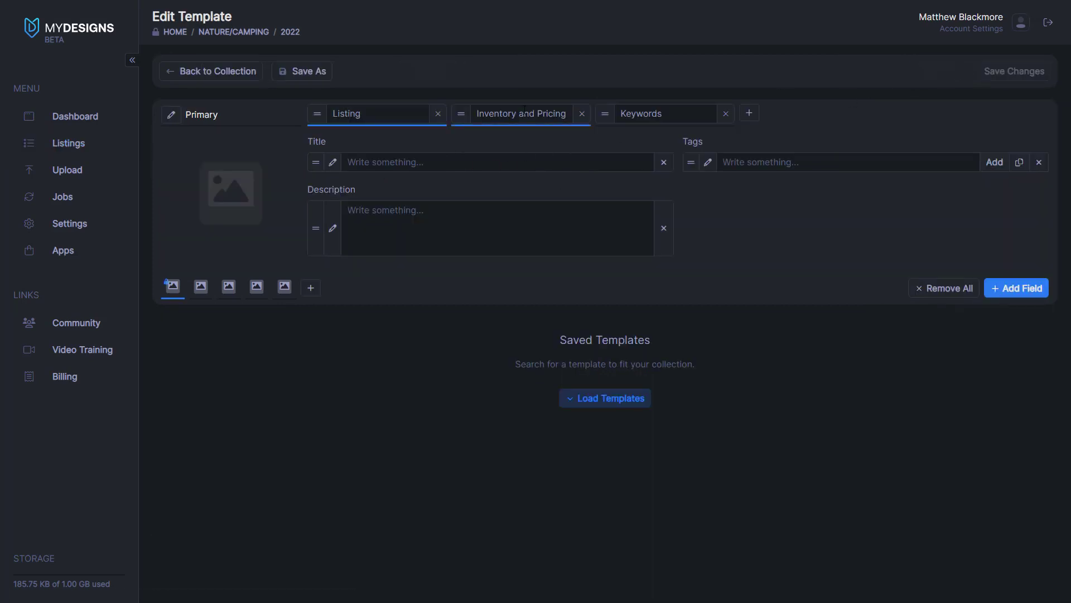
click(416, 163)
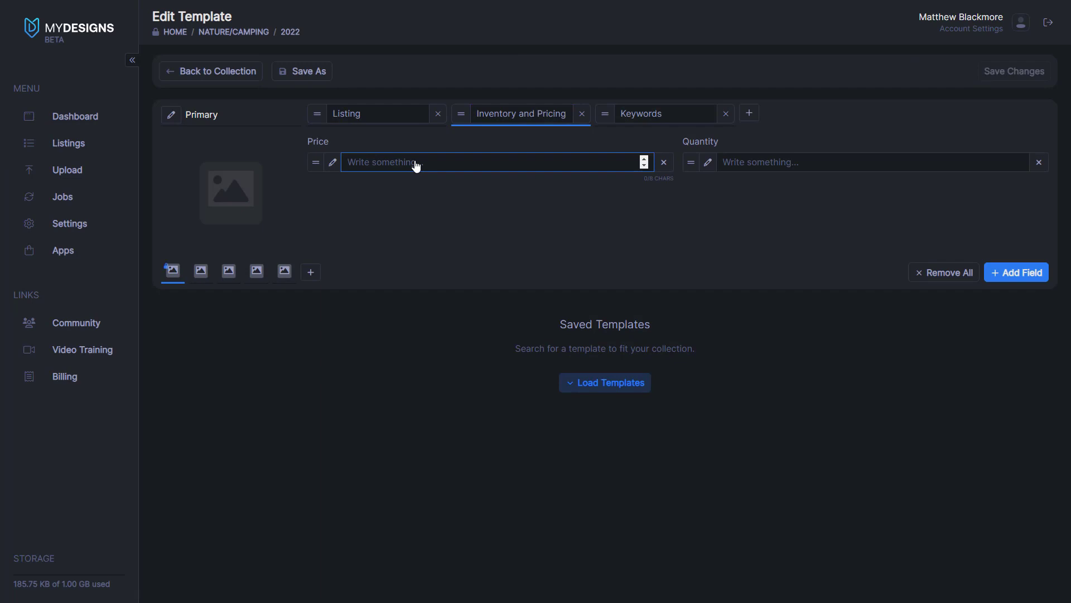
text(1.49)
click(775, 162)
text(999)
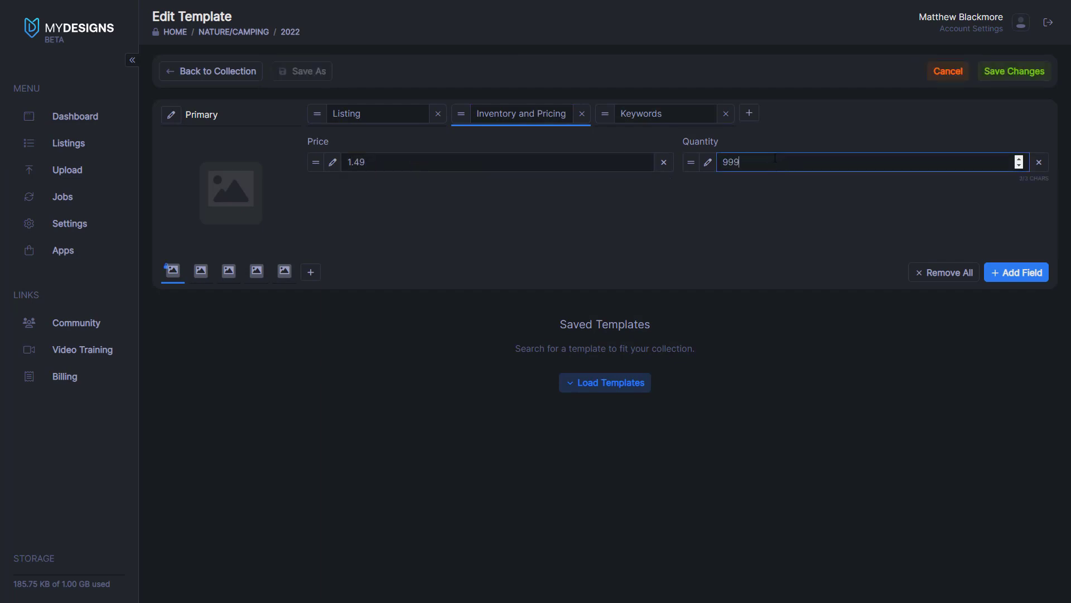
click(843, 233)
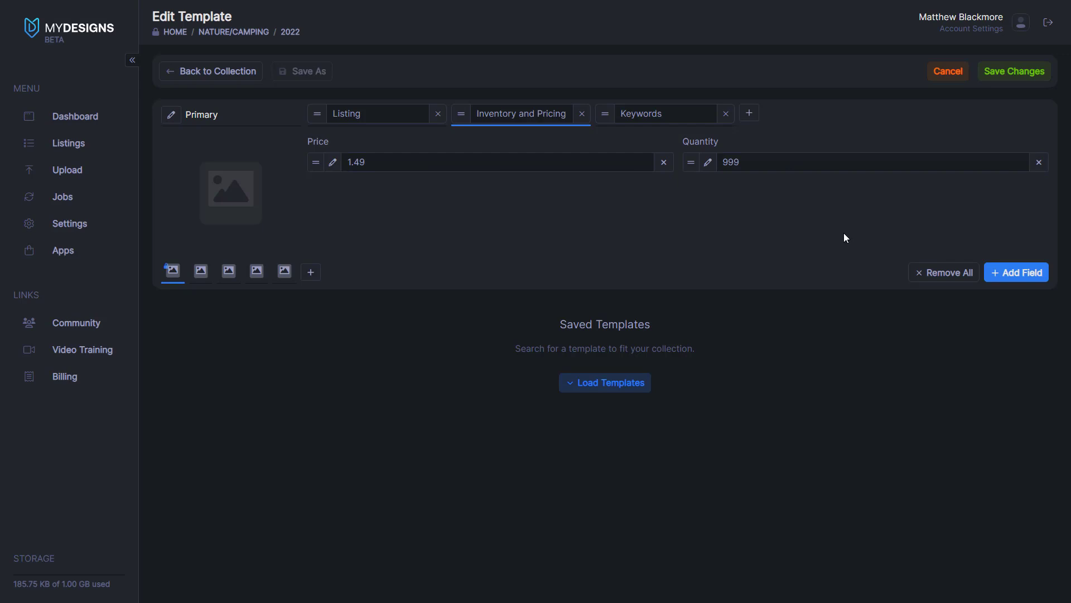
- Save the template changes with the option to update both the template and the design values
click(1011, 73)
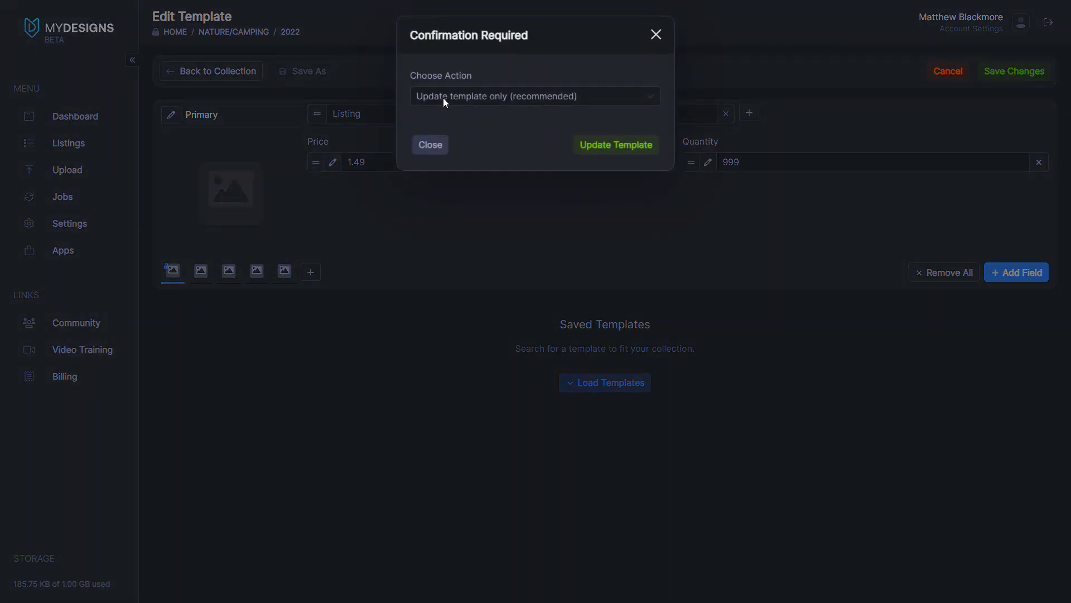
click(493, 100)
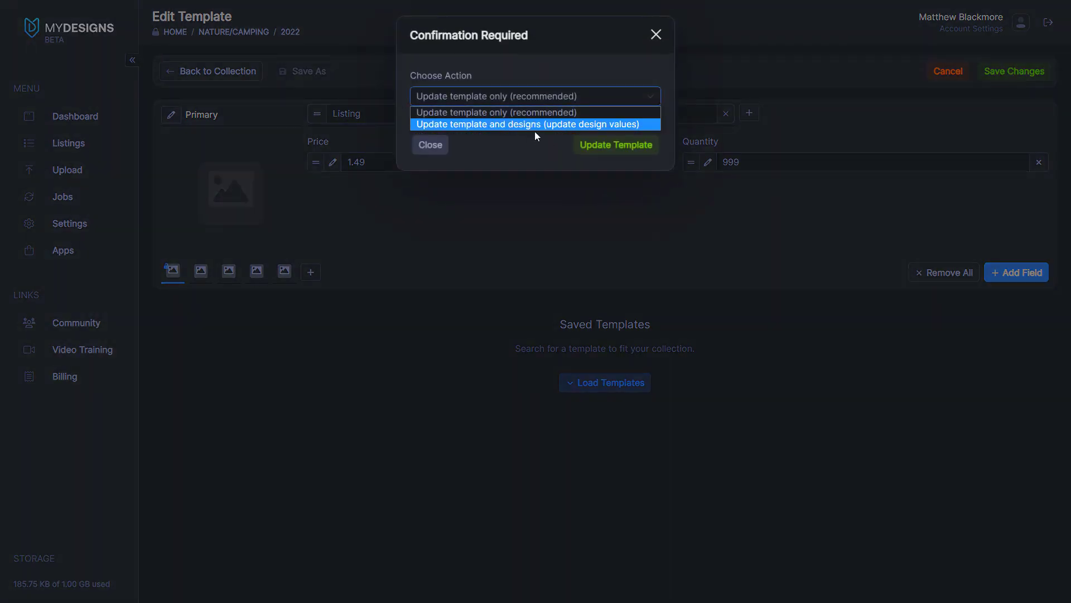
click(618, 125)
click(617, 147)
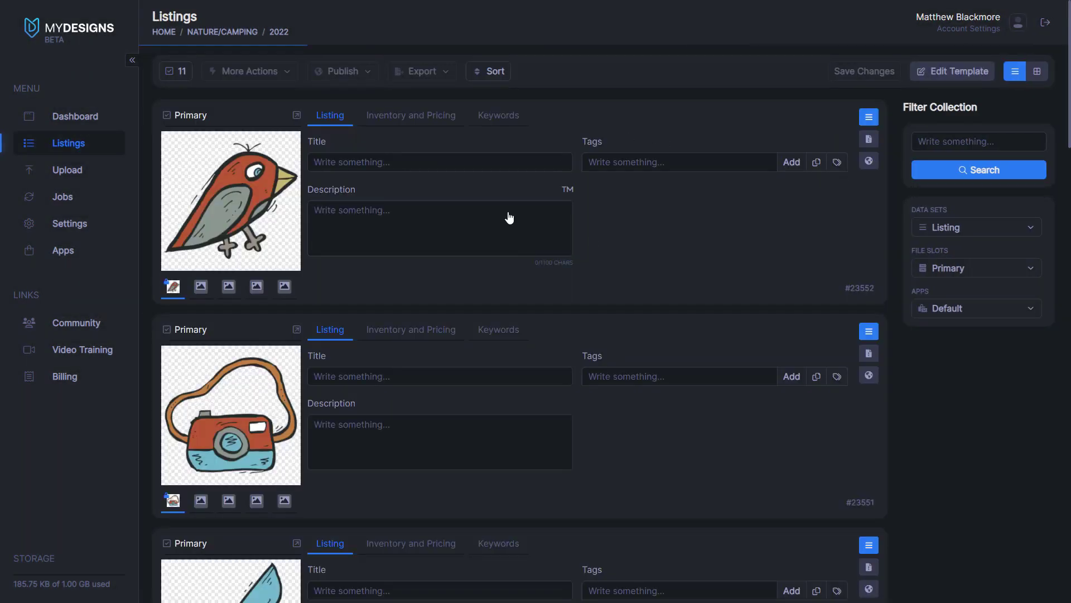
- Check the price and quantity of the bird, camera, knife and mushroom listings in the collection
scroll(670, 267, down, 3)
scroll(645, 265, up, 3)
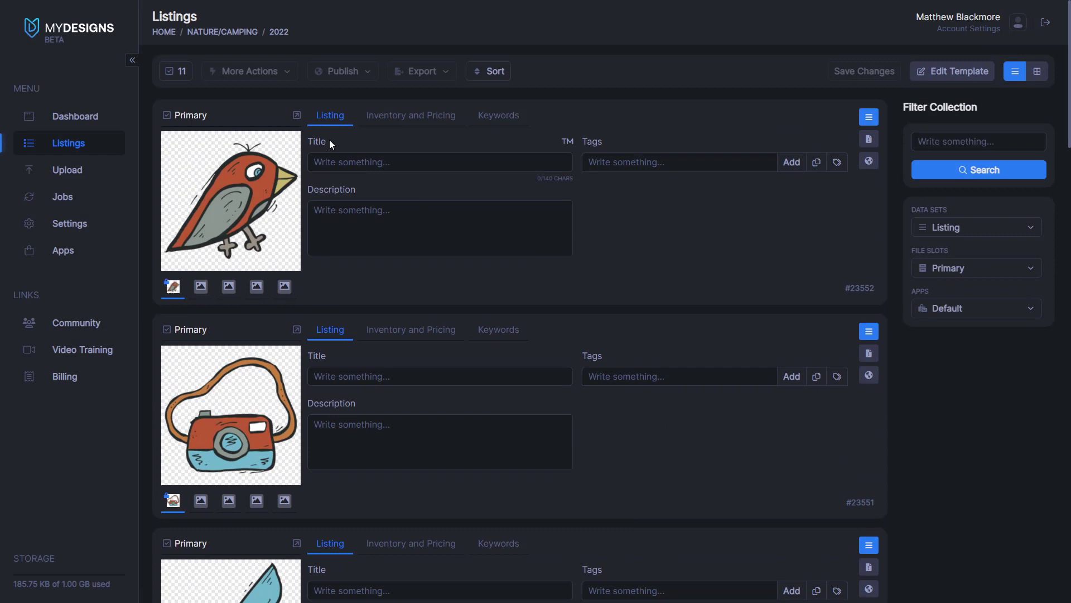
click(386, 122)
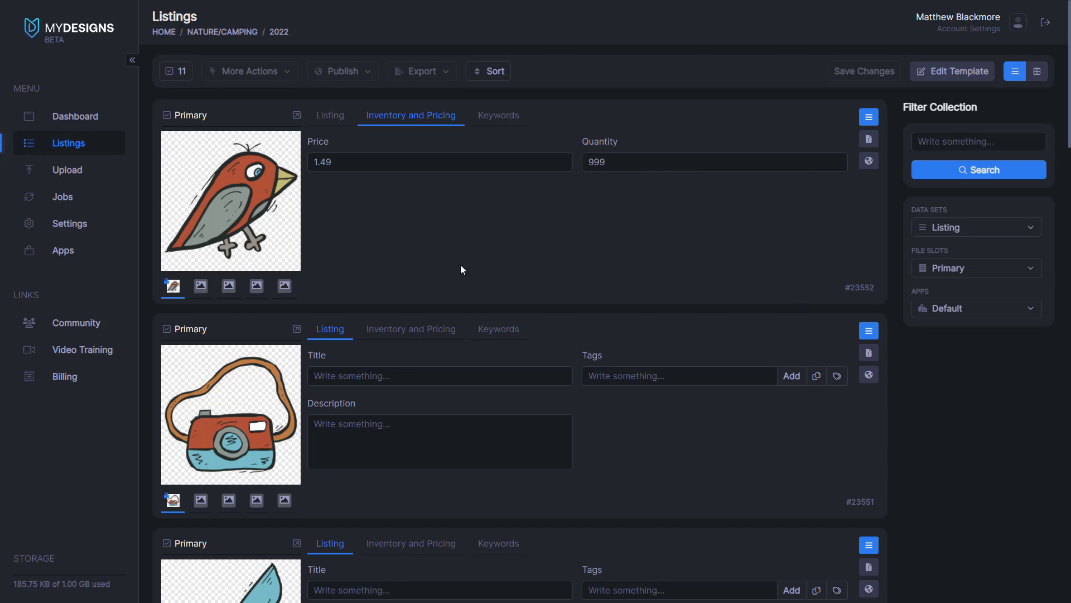
click(412, 332)
scroll(427, 446, down, 2)
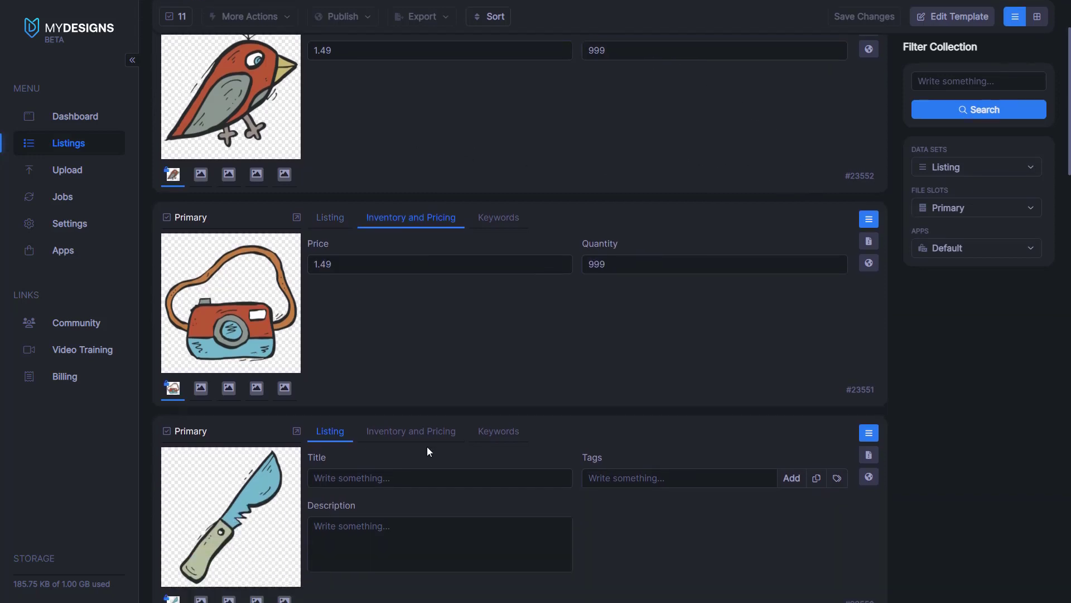
click(427, 441)
scroll(435, 469, down, 3)
click(443, 470)
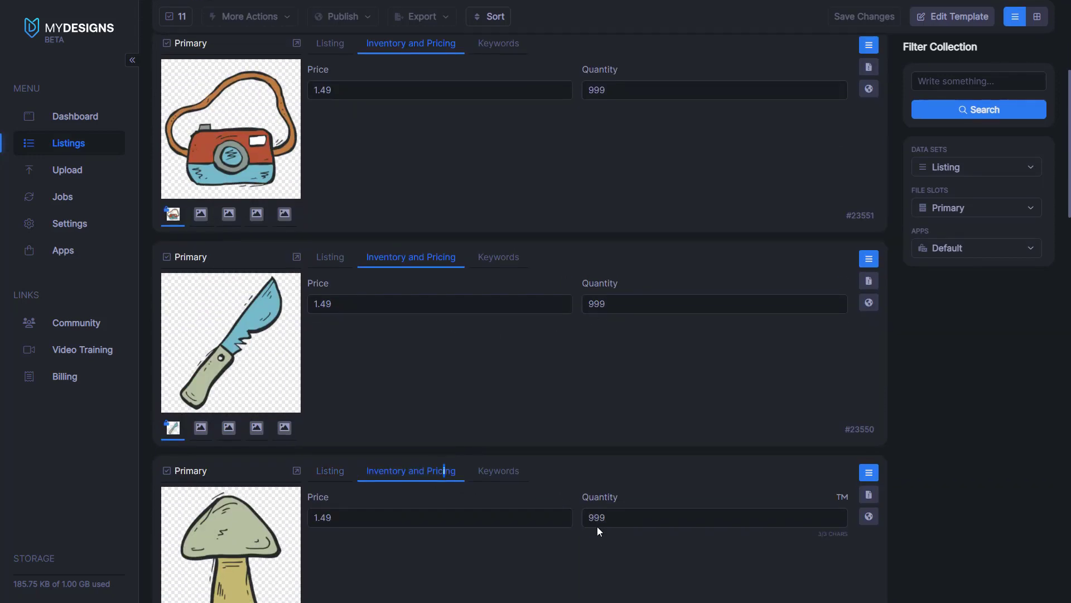
scroll(426, 358, down, 7)
scroll(222, 102, up, 12)
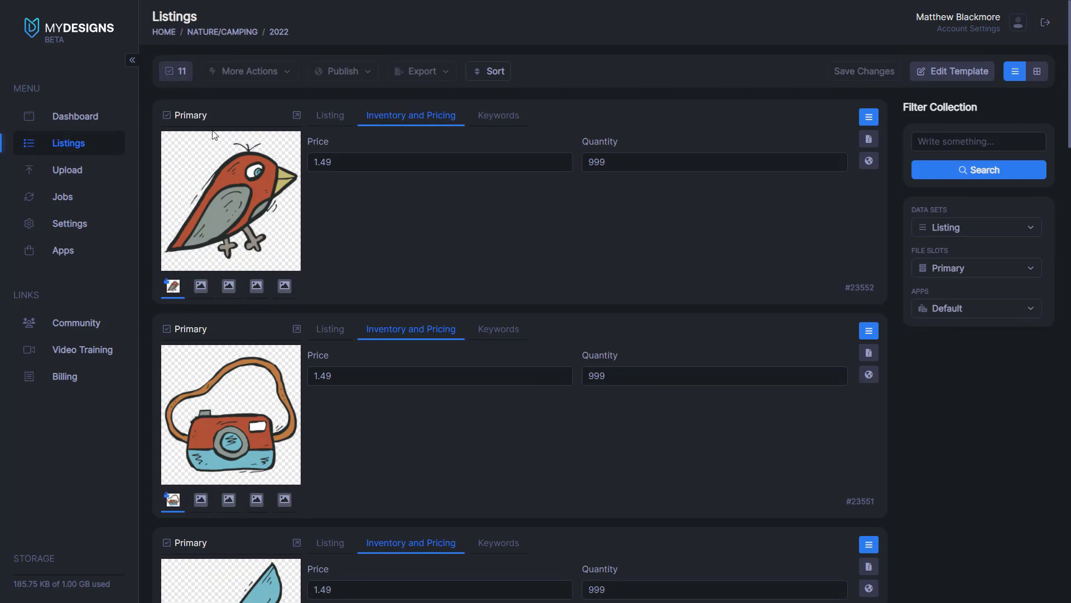
scroll(510, 446, down, 3)
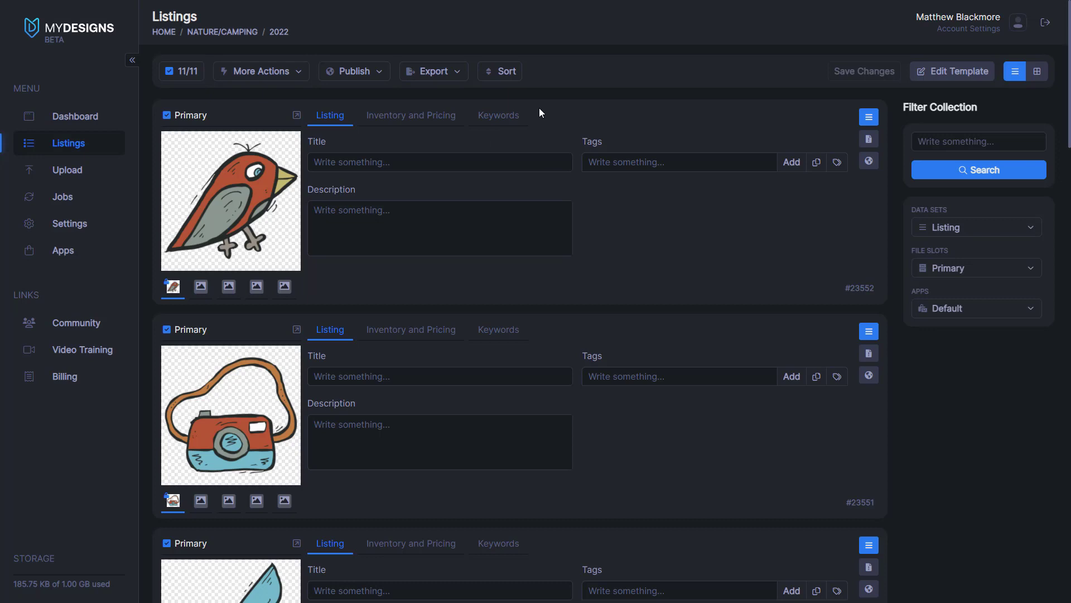
- View the bird design's primary keyword, secondary keyword and tag data fields, and clear the listing selection
click(485, 118)
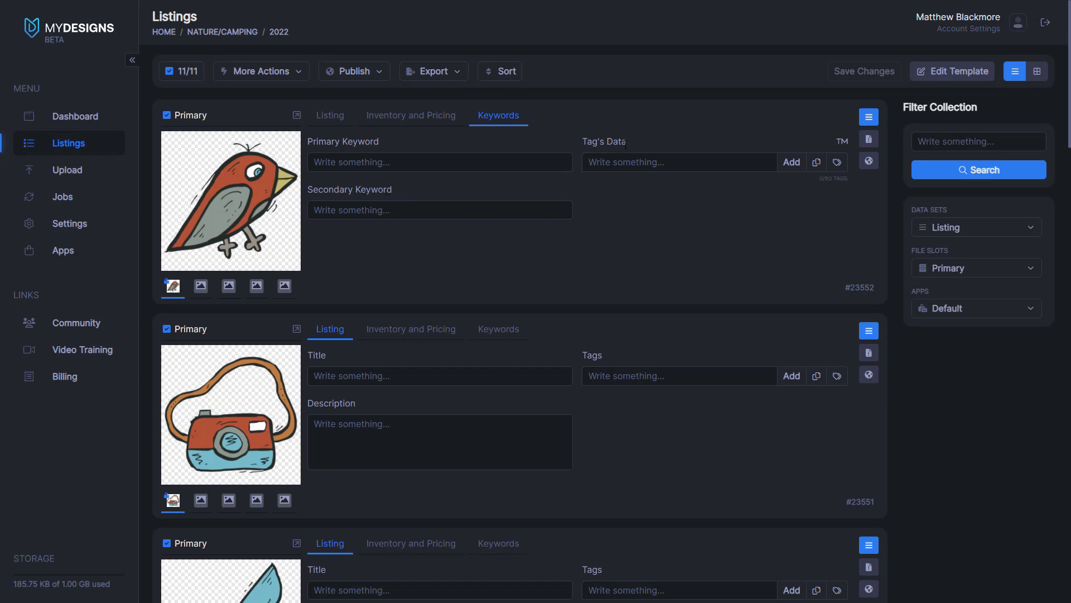
click(396, 161)
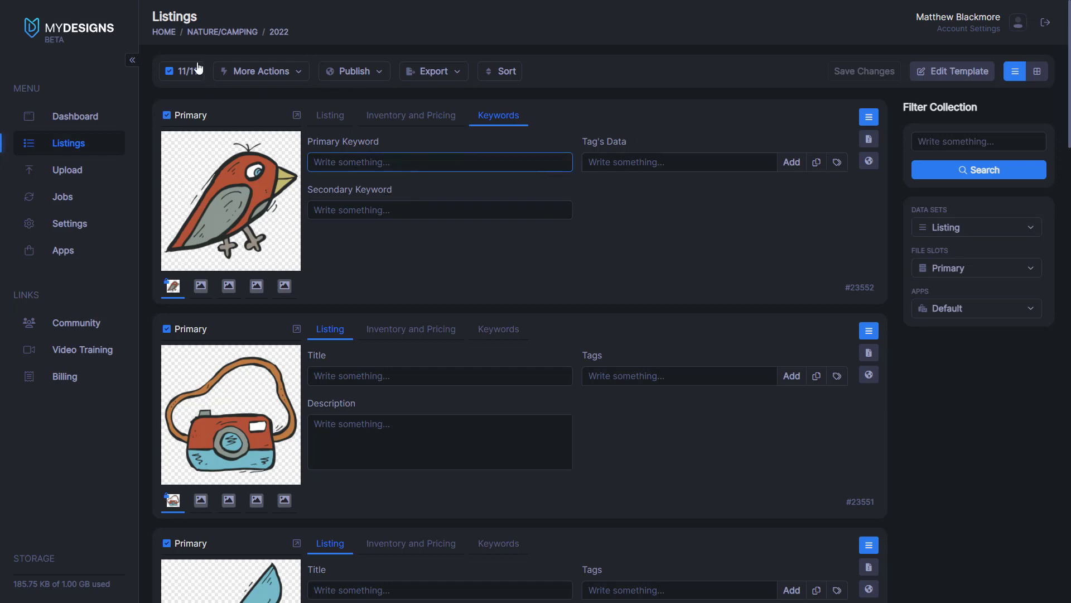
click(181, 71)
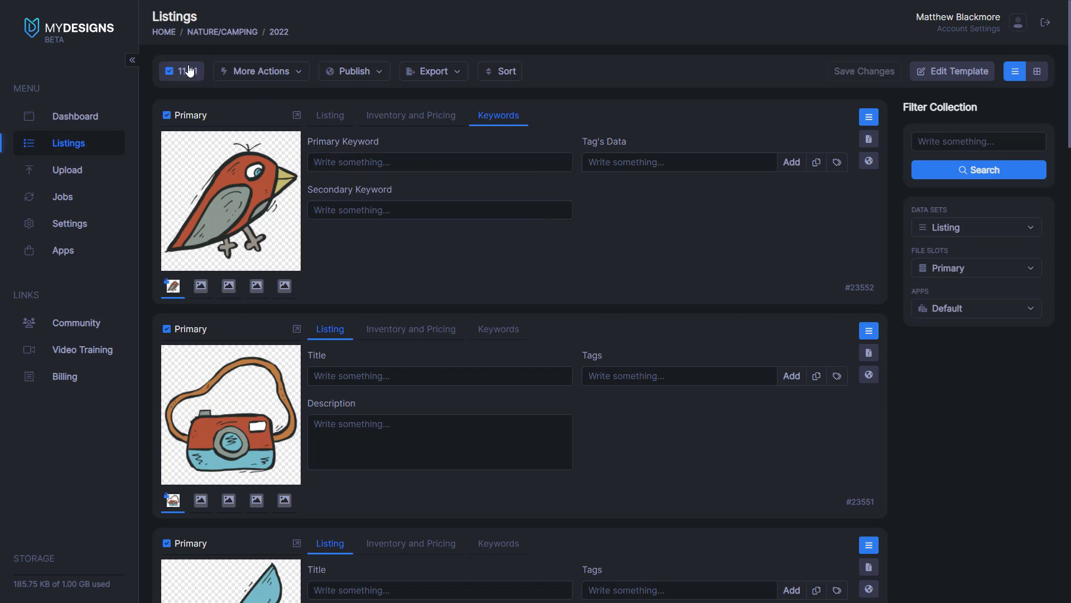
click(465, 260)
click(368, 158)
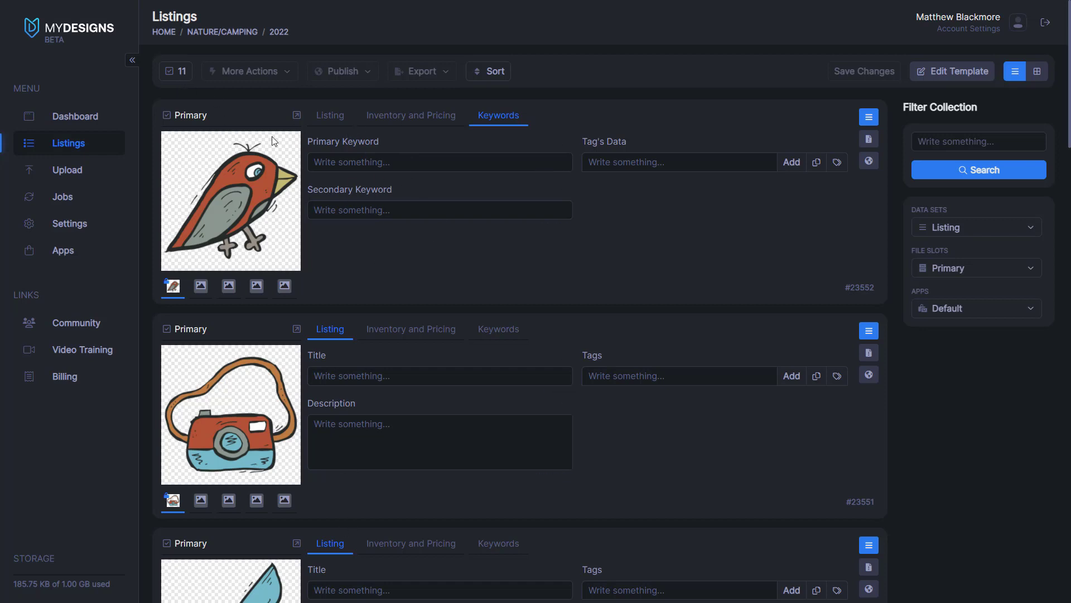
- Select all listings in the 2022 collection and open them for bulk editing
click(182, 80)
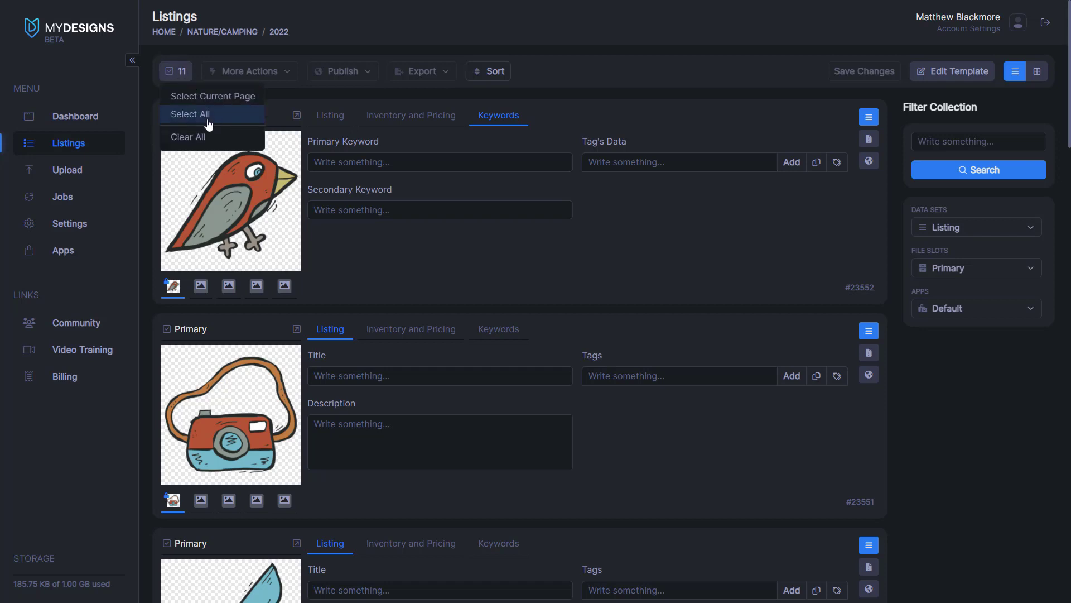
click(187, 113)
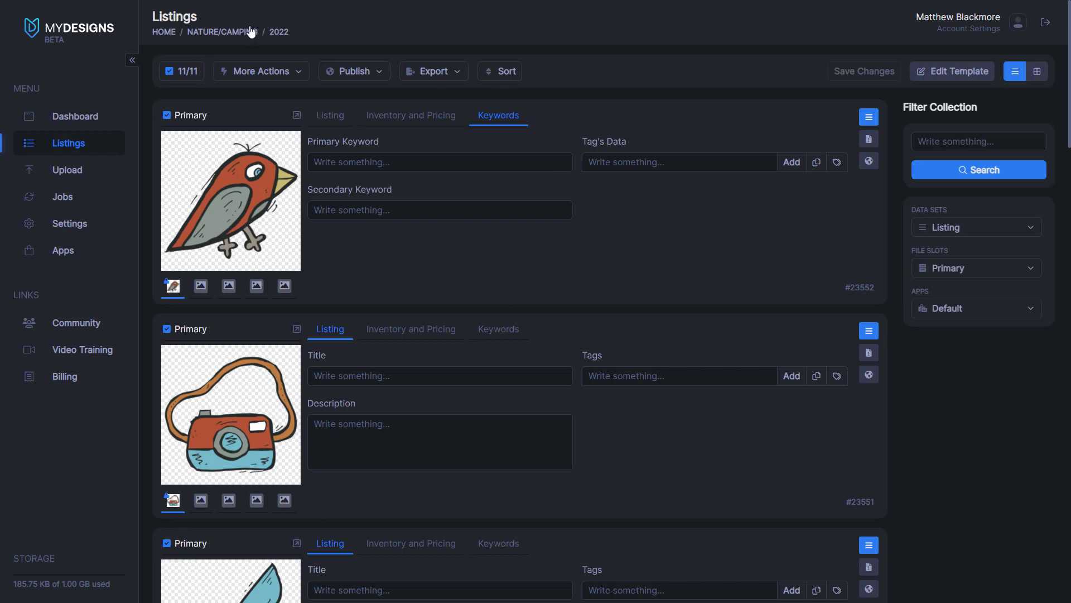
click(282, 71)
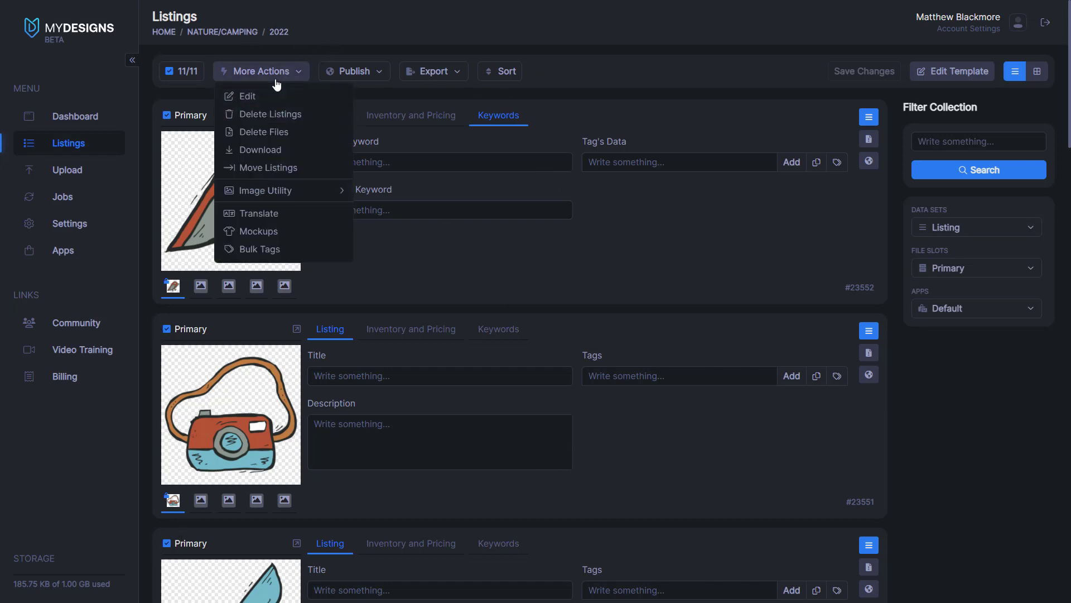
click(248, 96)
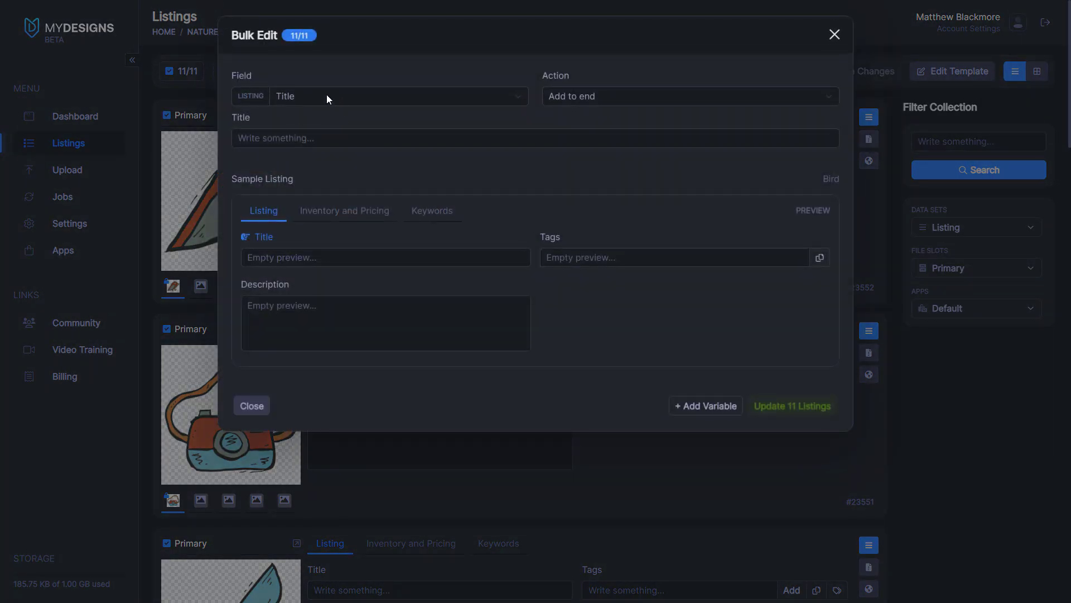
- Set the bulk edit to target the Primary Keyword field with the Add to front action
click(323, 97)
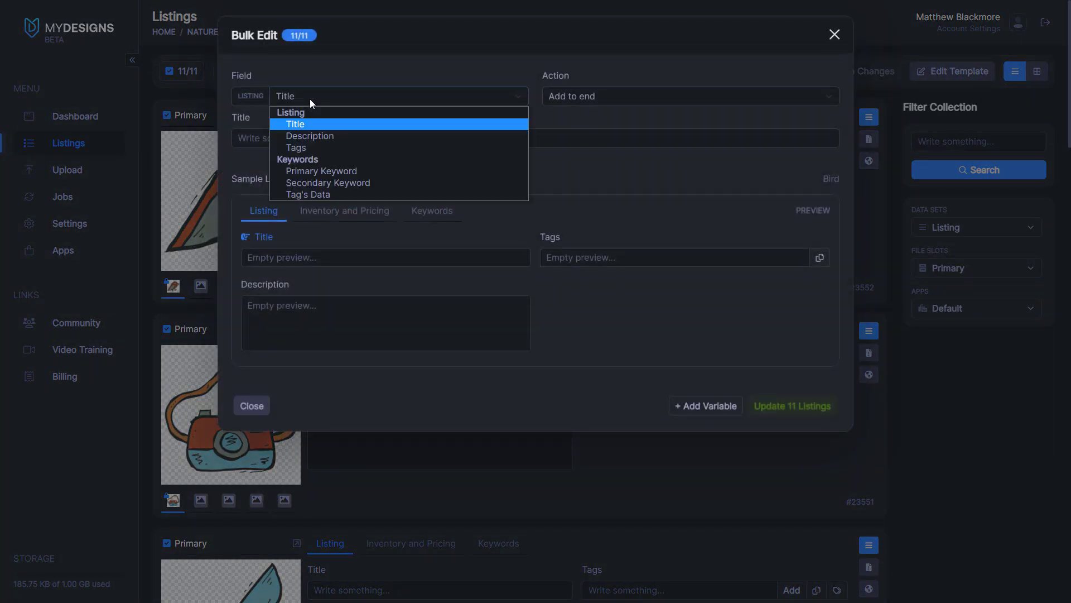
click(331, 173)
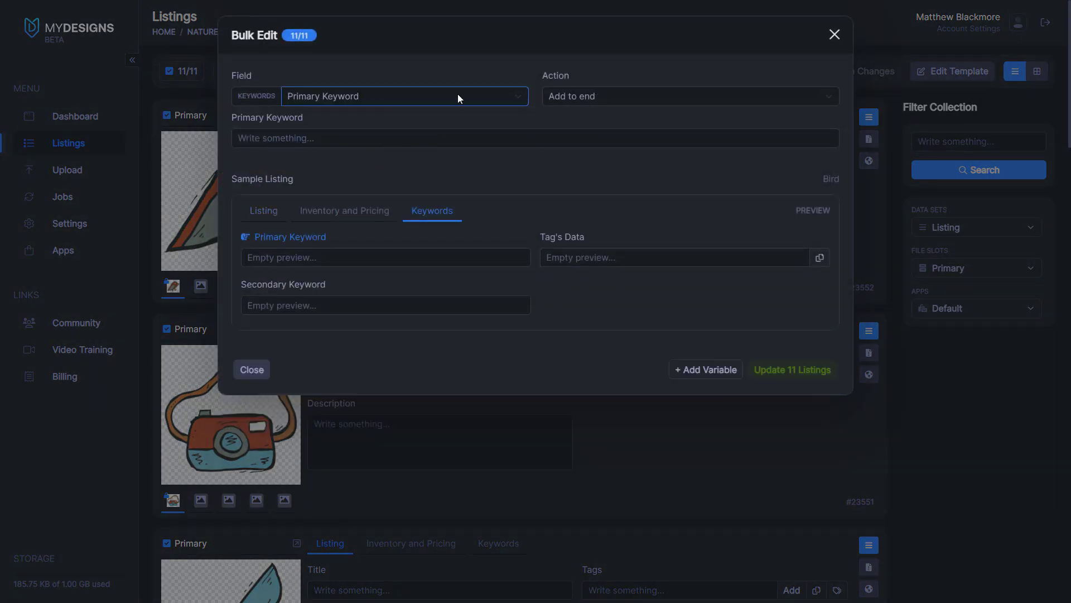
click(617, 101)
click(617, 112)
click(586, 95)
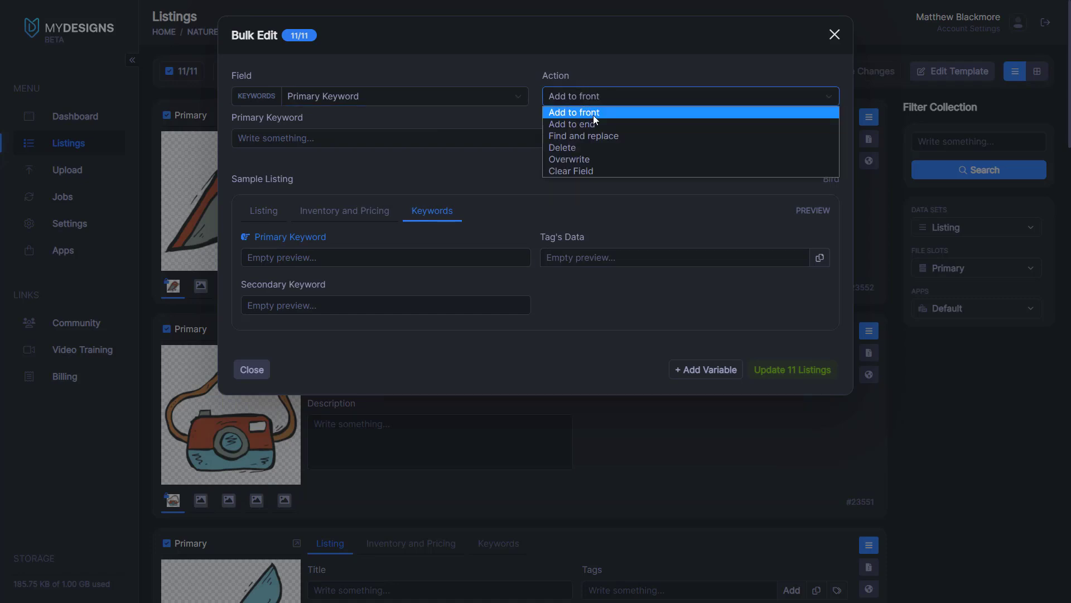
click(584, 111)
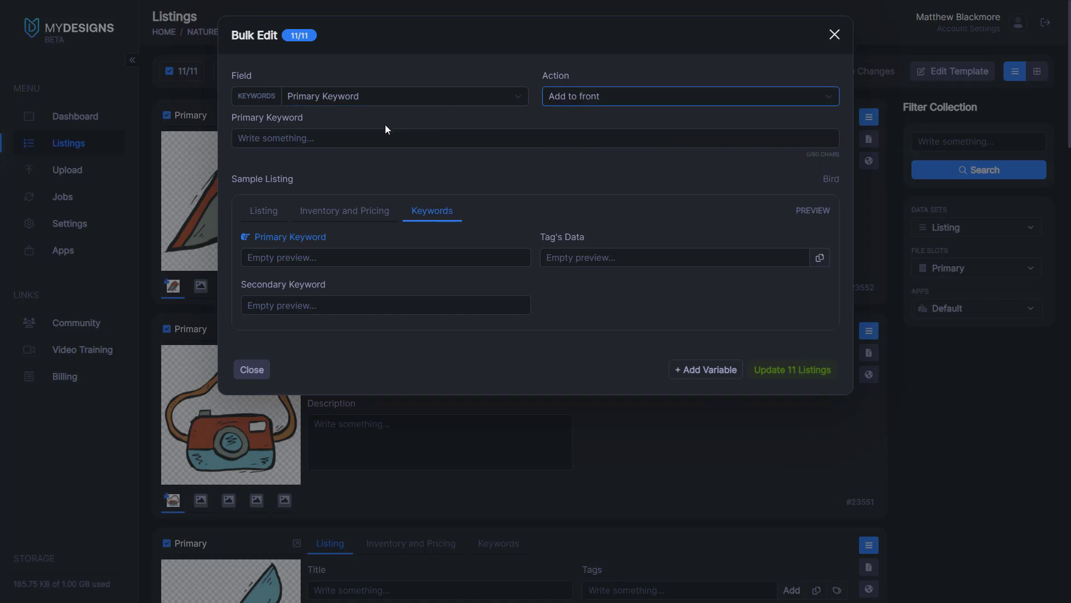
- Add "svg, png, pdf, eps" as the primary keyword of all selected listings and check the camera design's keywords
click(336, 139)
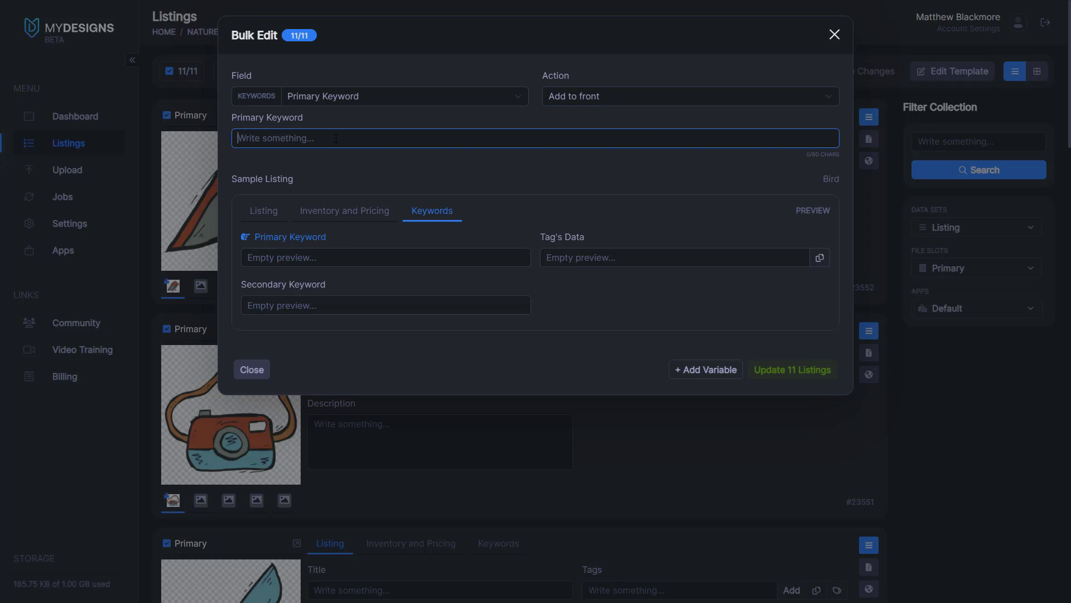
text(svg, png, pdf, eps)
click(416, 118)
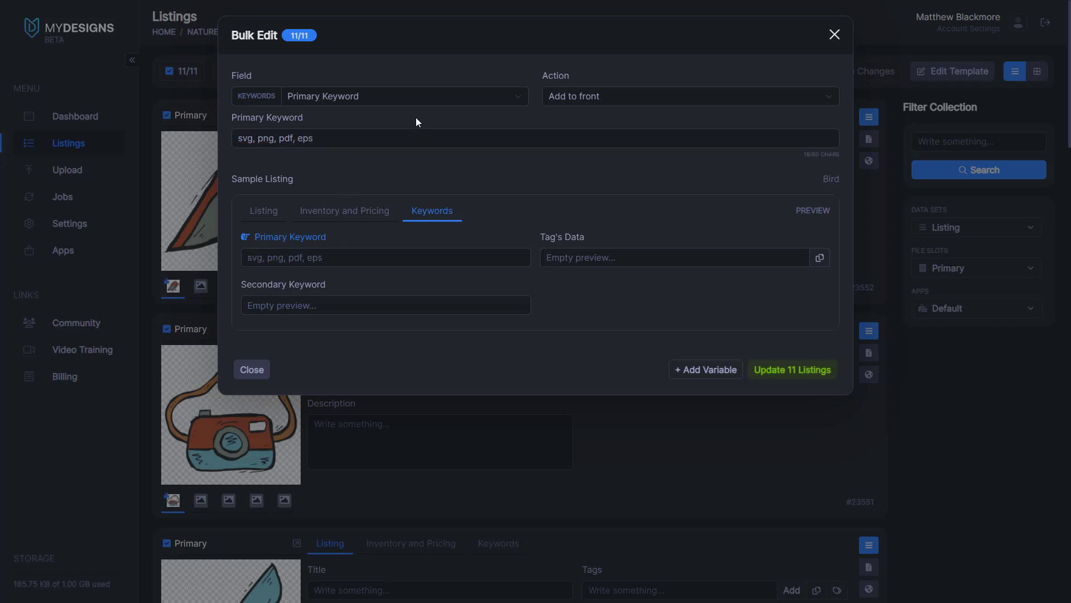
click(790, 381)
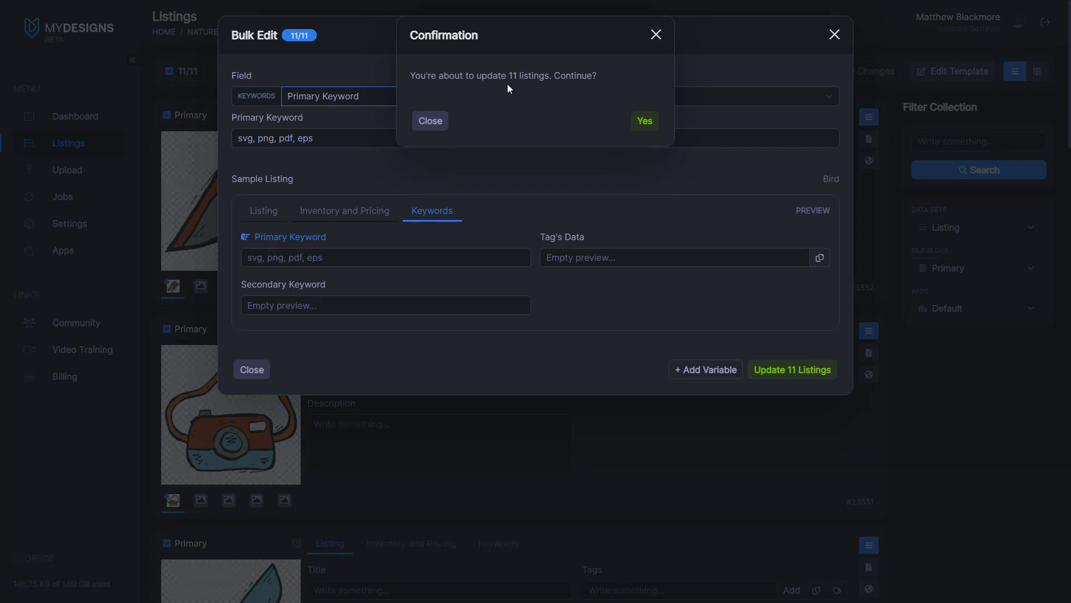
click(647, 121)
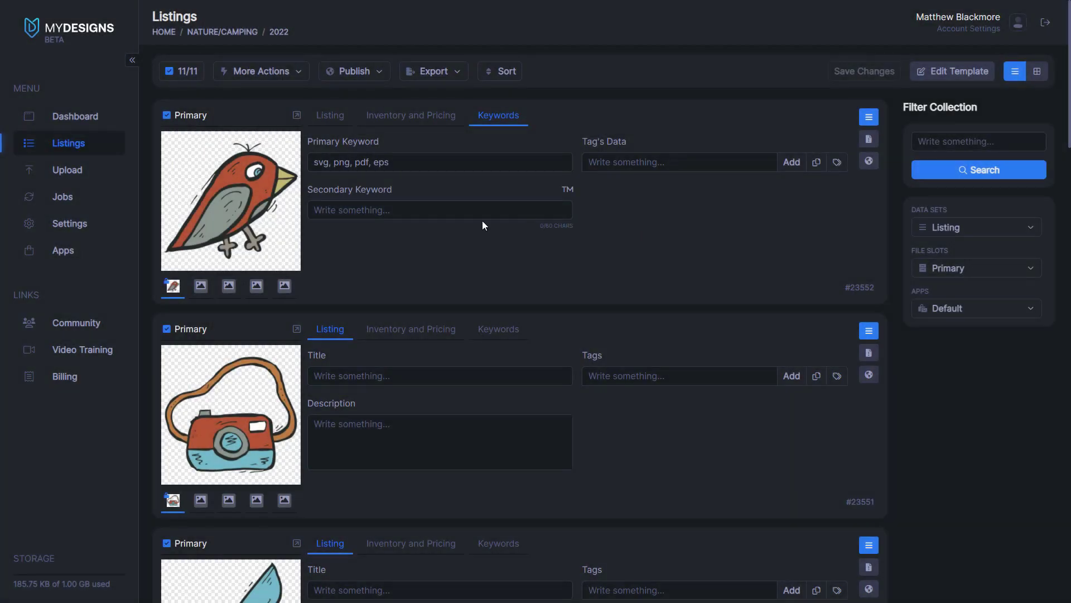
click(497, 331)
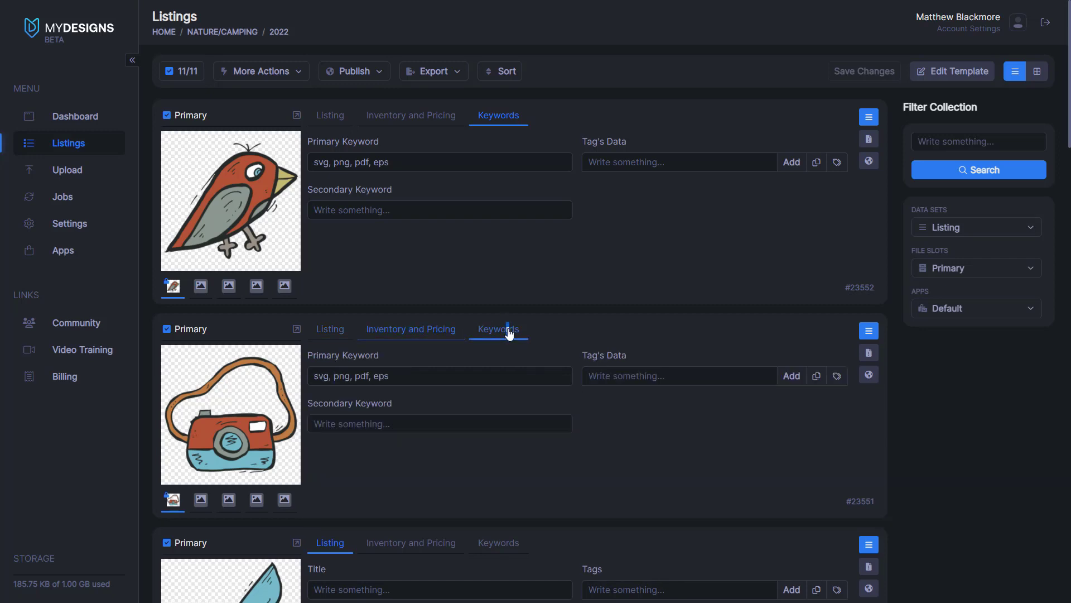
- View the knife design's keywords and set a bulk edit of all listings to the Secondary Keyword field with the Add to front action
click(496, 441)
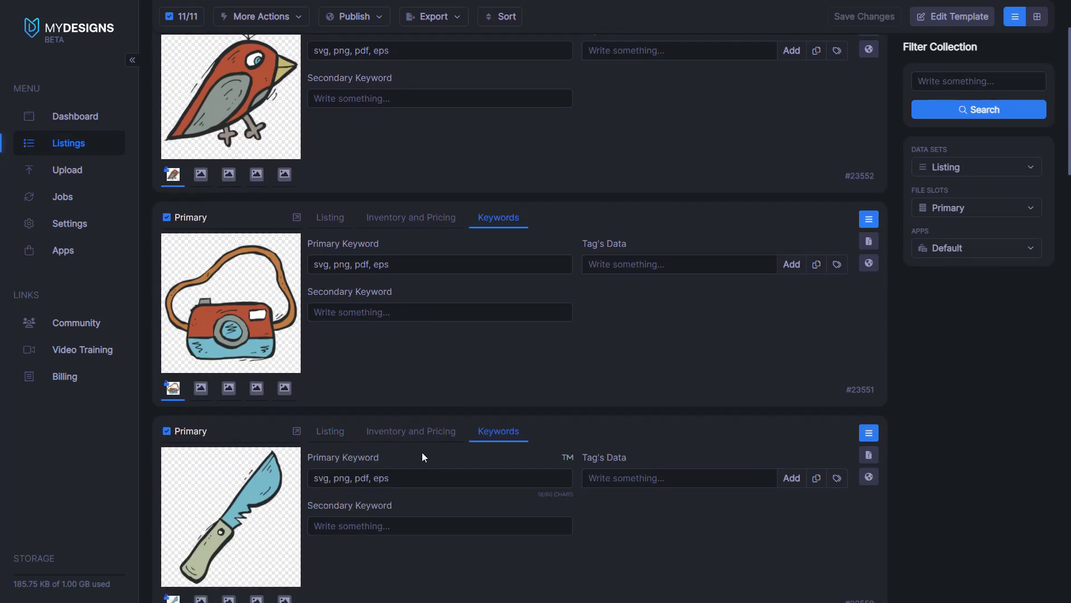
scroll(423, 452, up, 2)
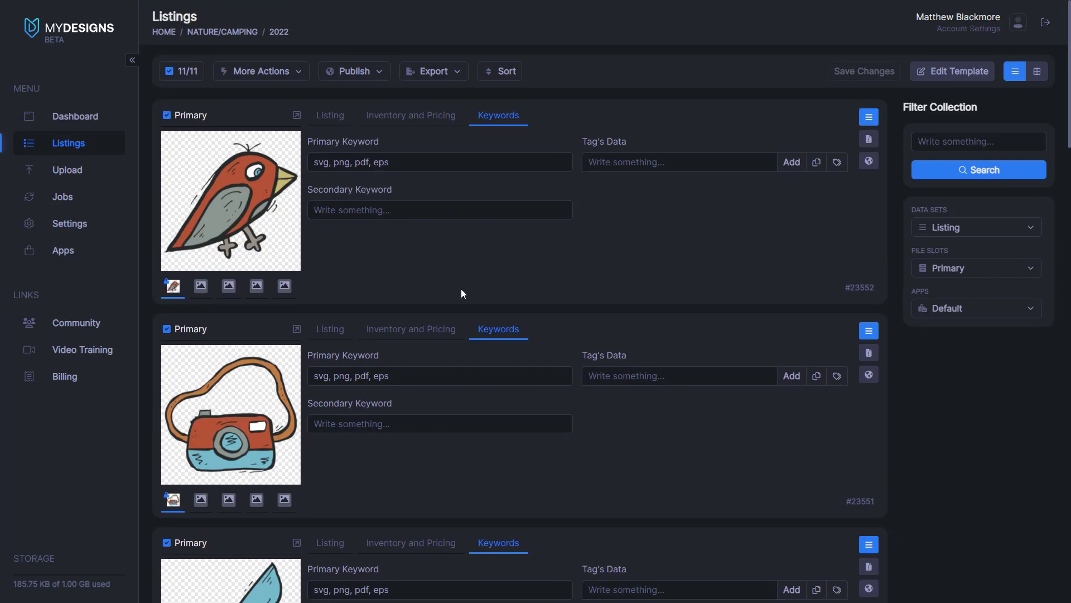
click(286, 72)
click(387, 96)
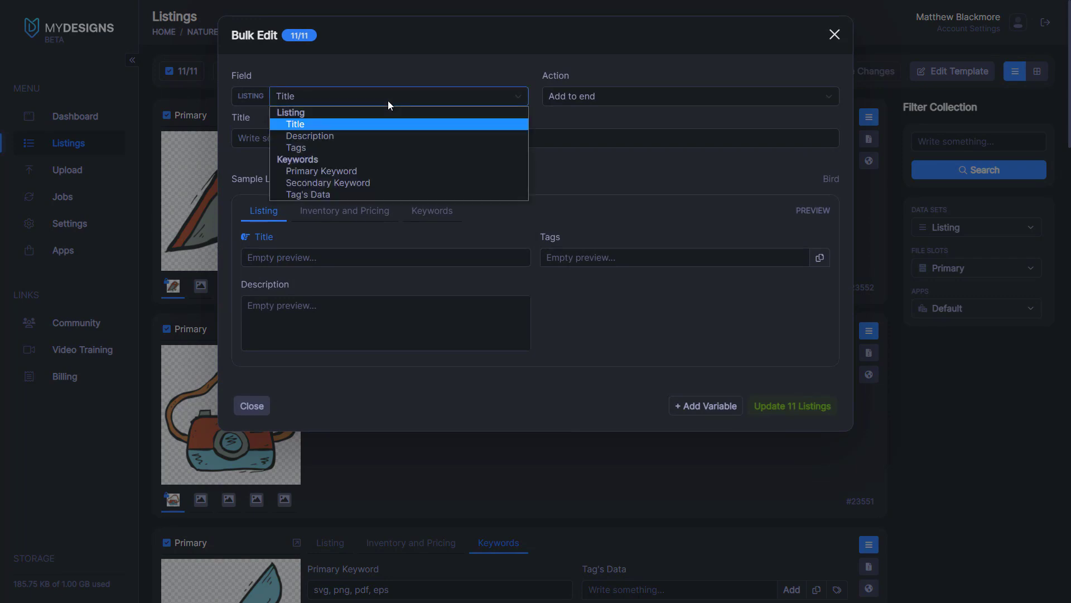
click(354, 182)
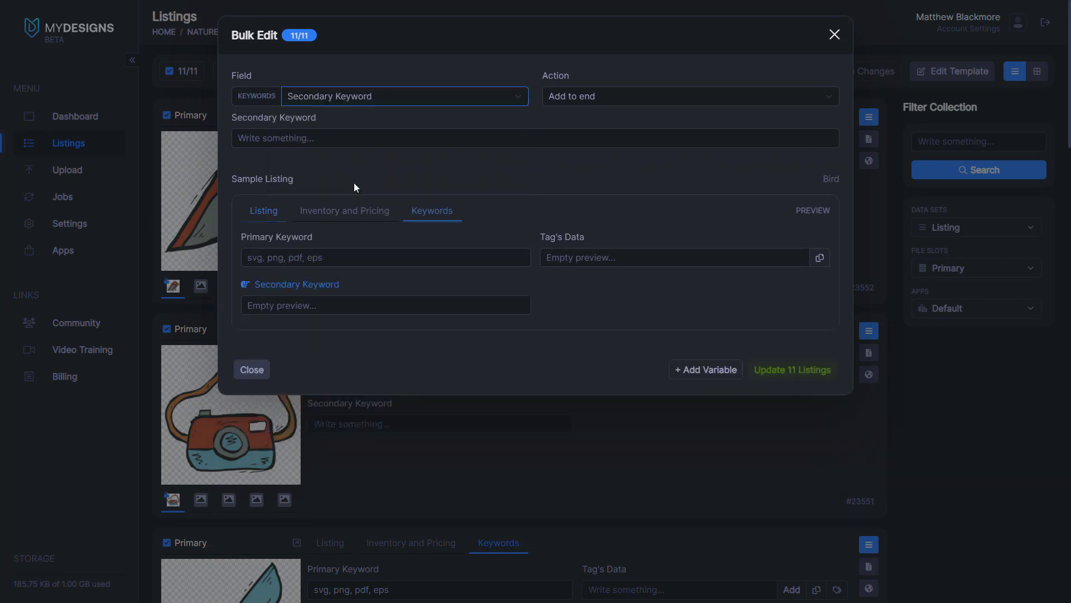
click(354, 144)
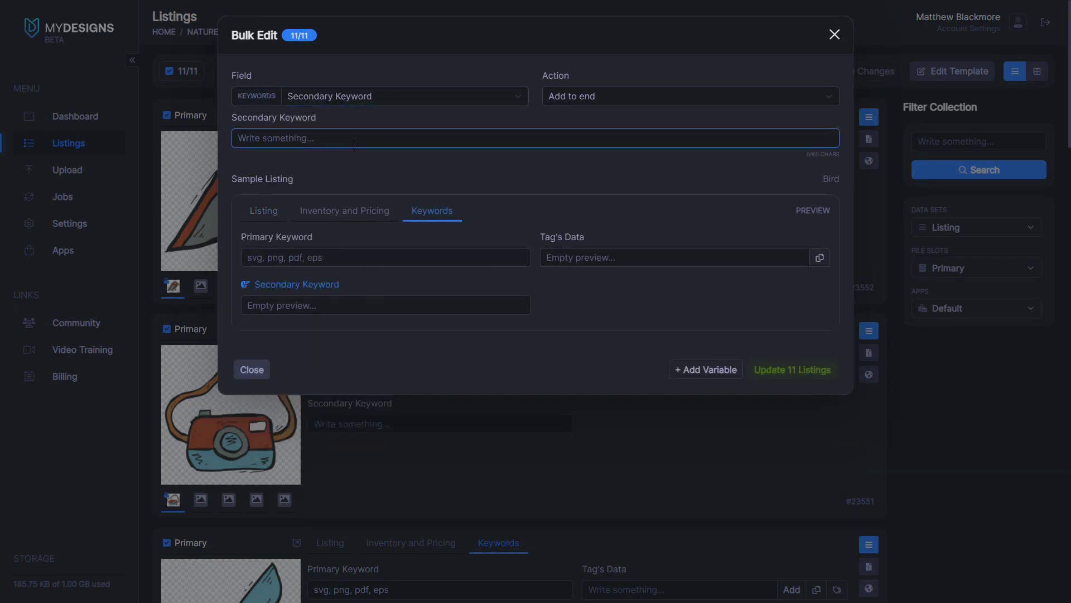
click(643, 92)
click(585, 111)
- Add "Instant Download" as the secondary keyword of all selected listings and check the listings' keyword fields
click(516, 134)
text(Instant Download)
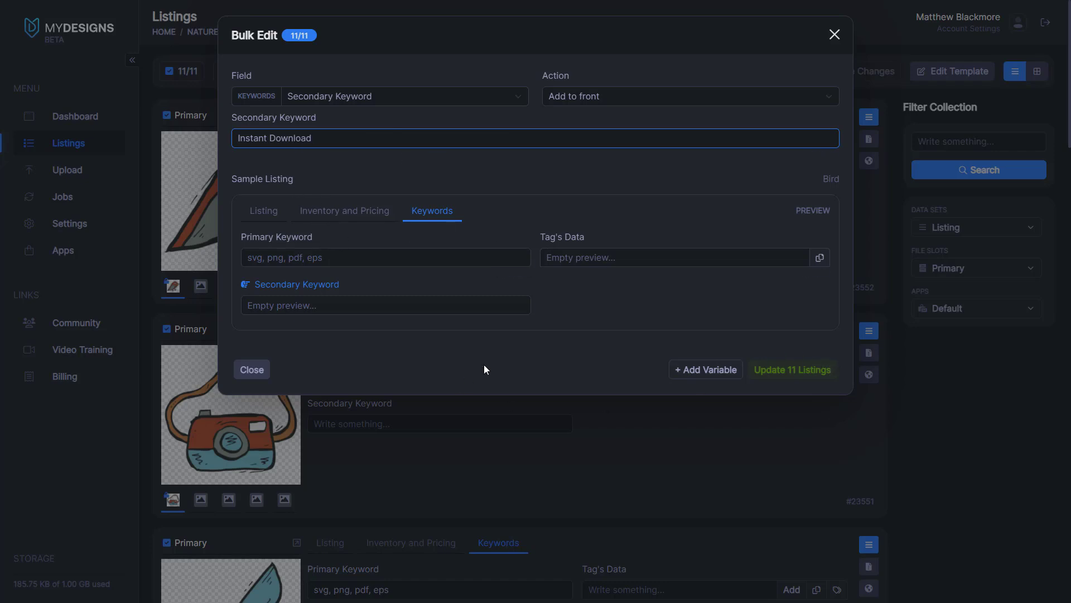
click(679, 342)
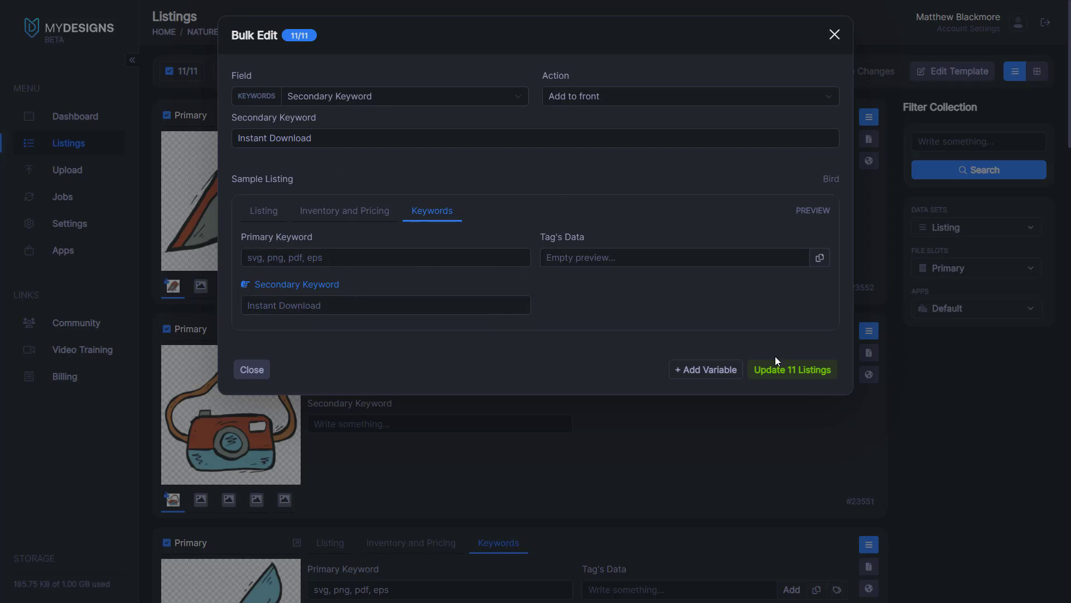
click(779, 370)
click(642, 121)
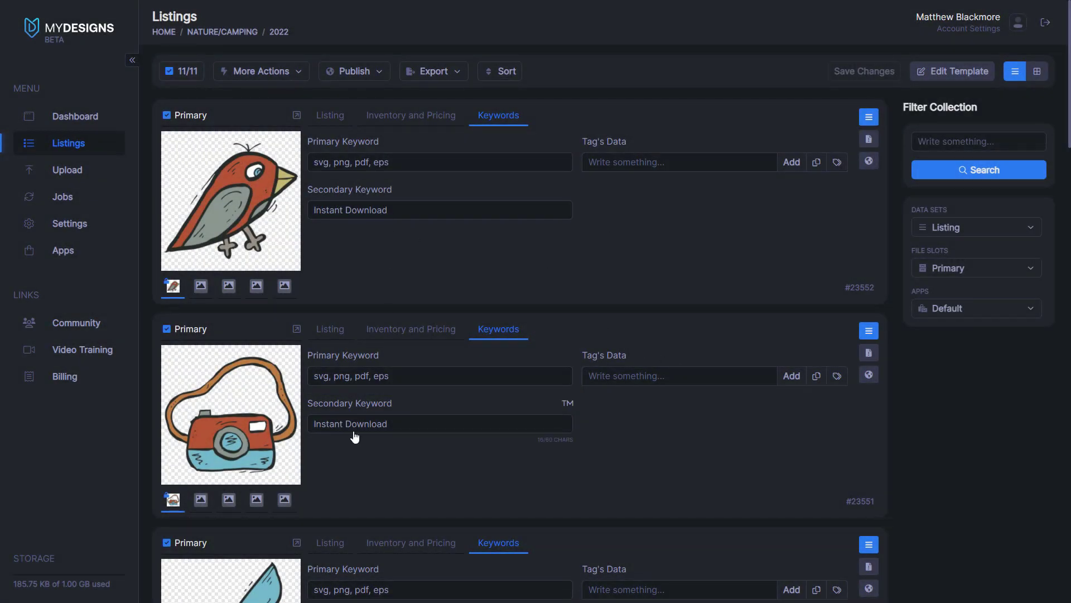
scroll(389, 433, down, 3)
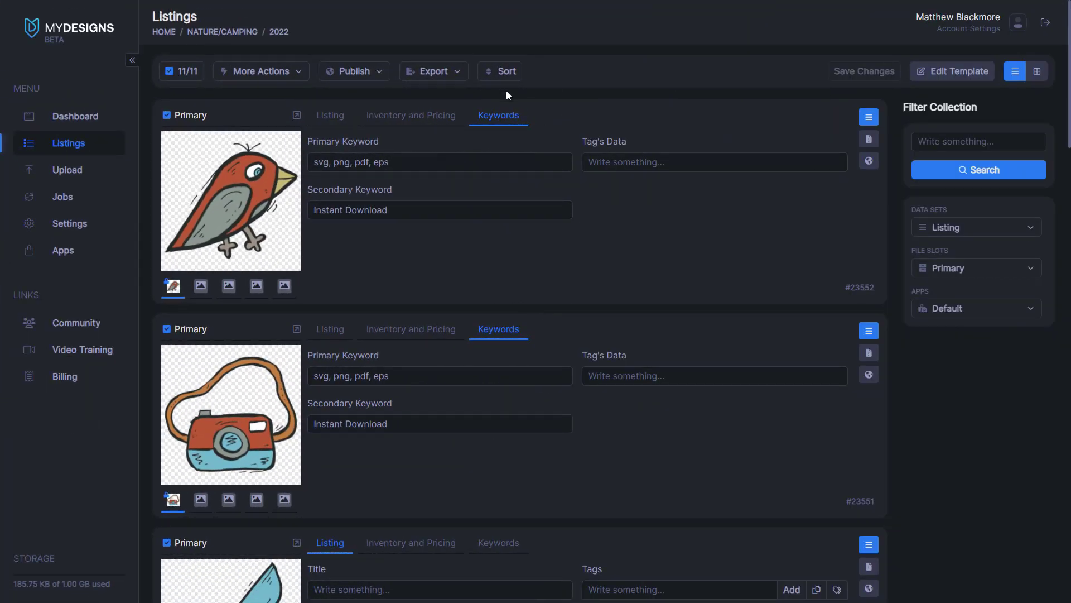
- Open all selected listings for bulk editing and target the Tag's Data field with the Add to front action
click(270, 70)
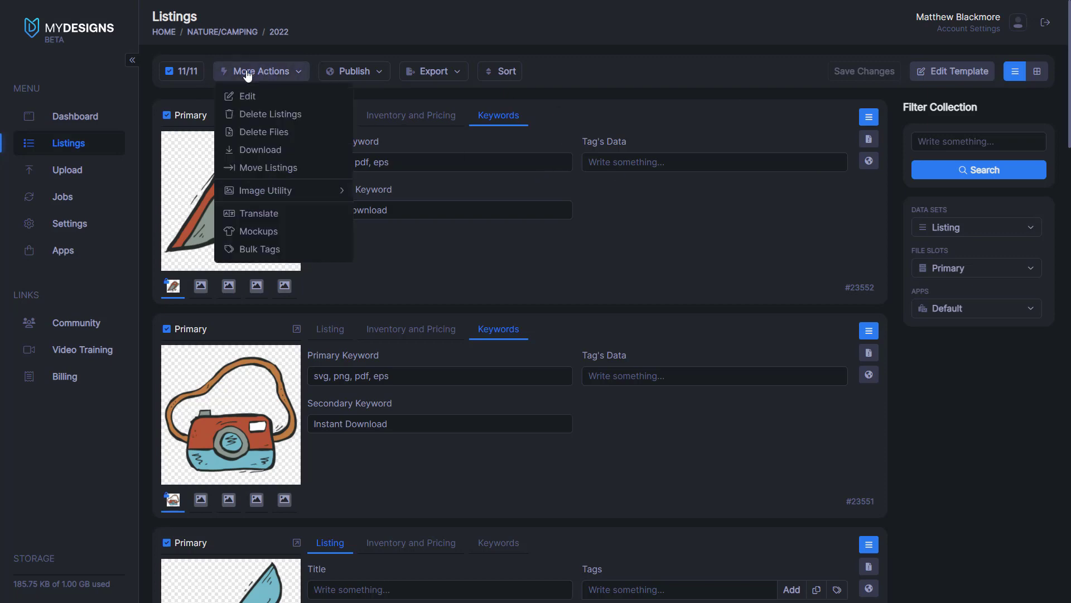
click(278, 98)
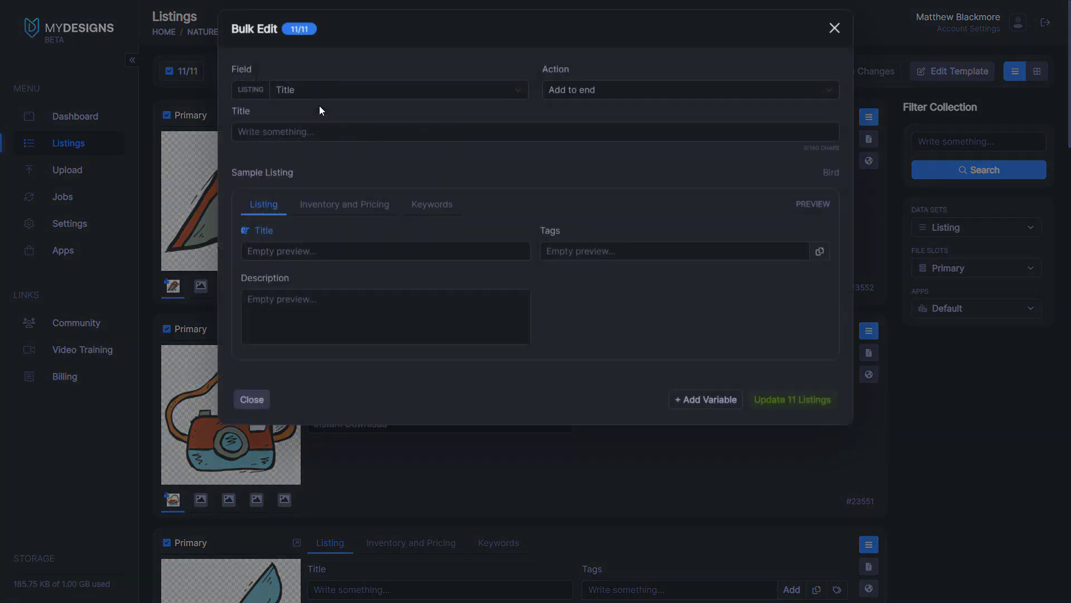
click(366, 96)
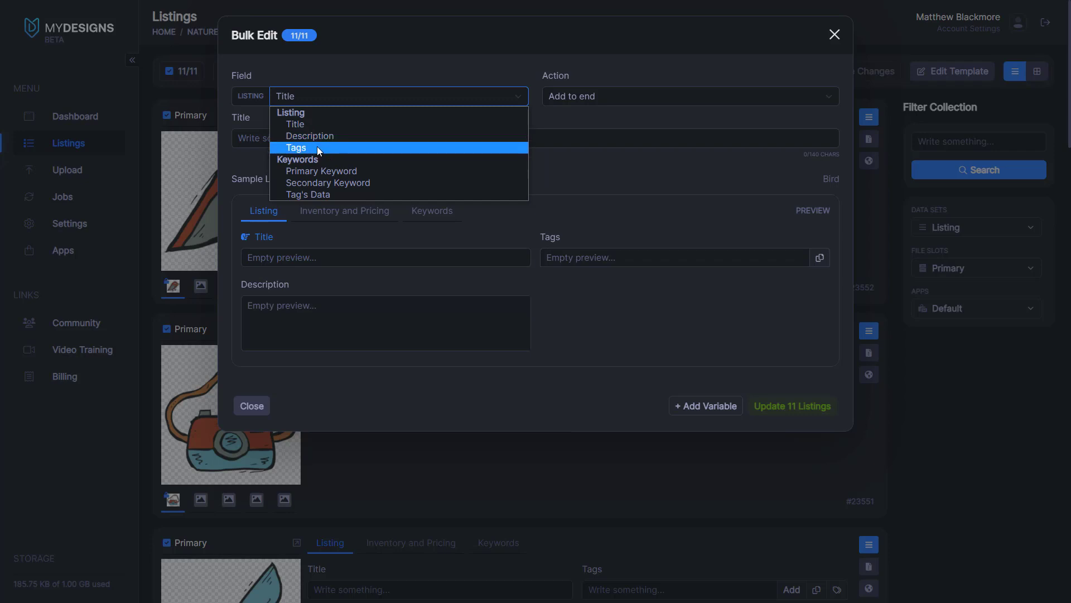
click(314, 194)
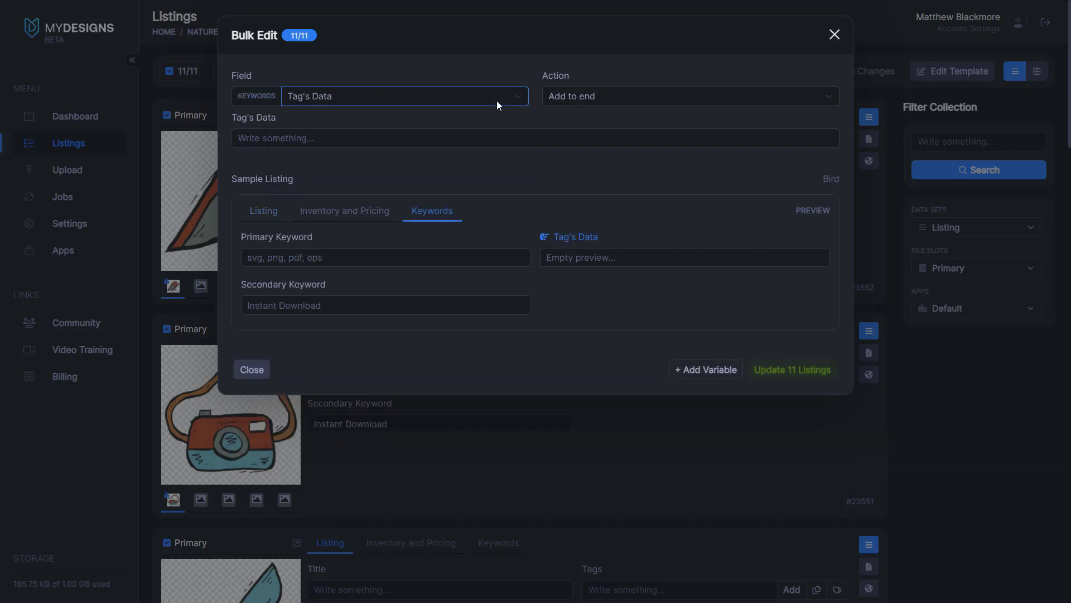
click(612, 101)
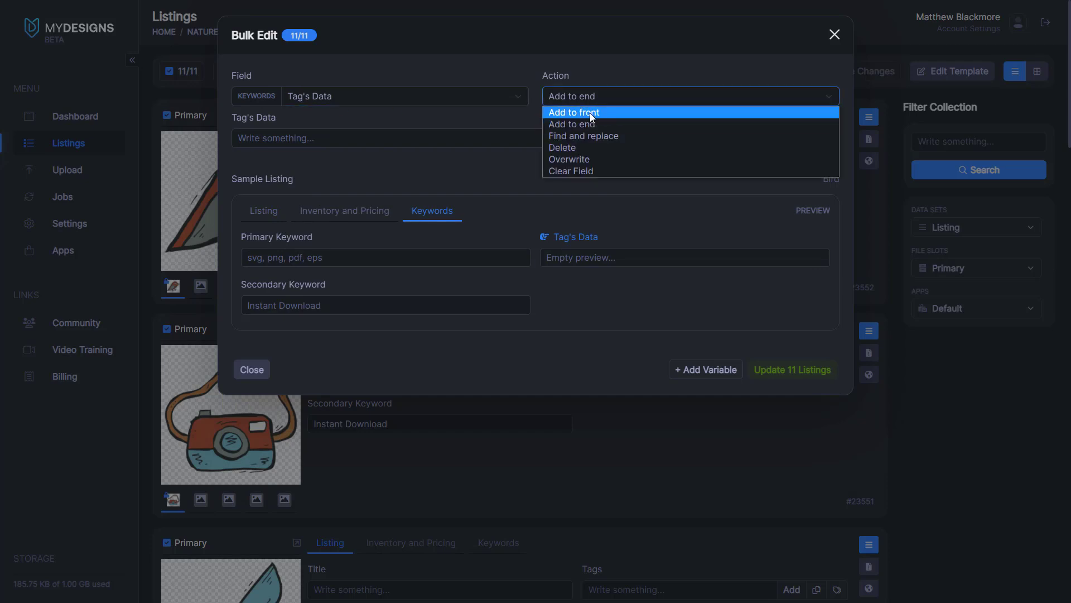
click(590, 113)
click(333, 139)
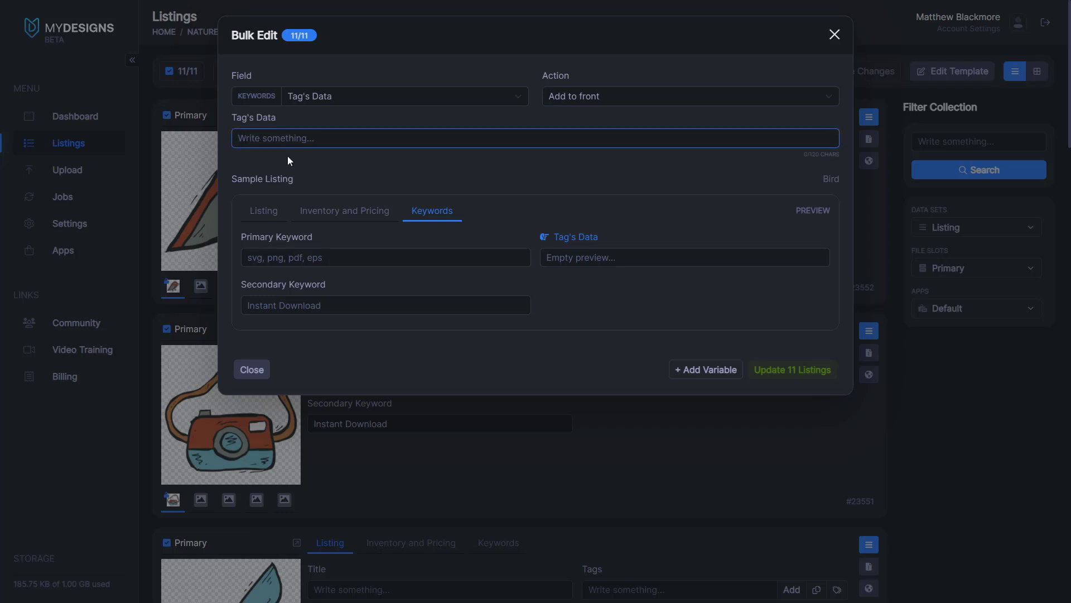
- Add the variable var1 to the Tag's Data value and set its type to App
click(704, 376)
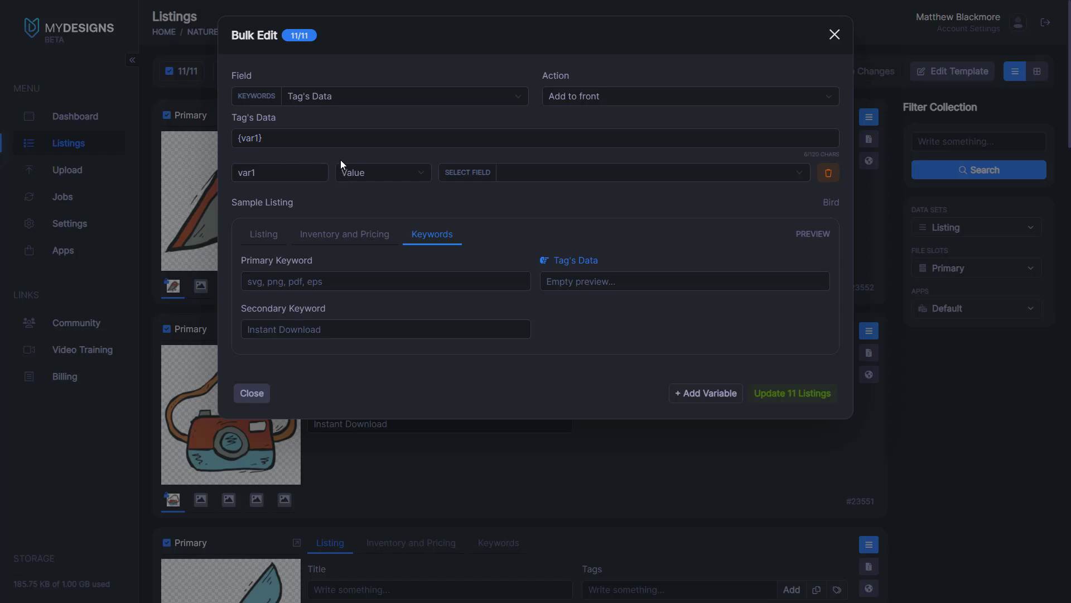
click(282, 138)
click(384, 177)
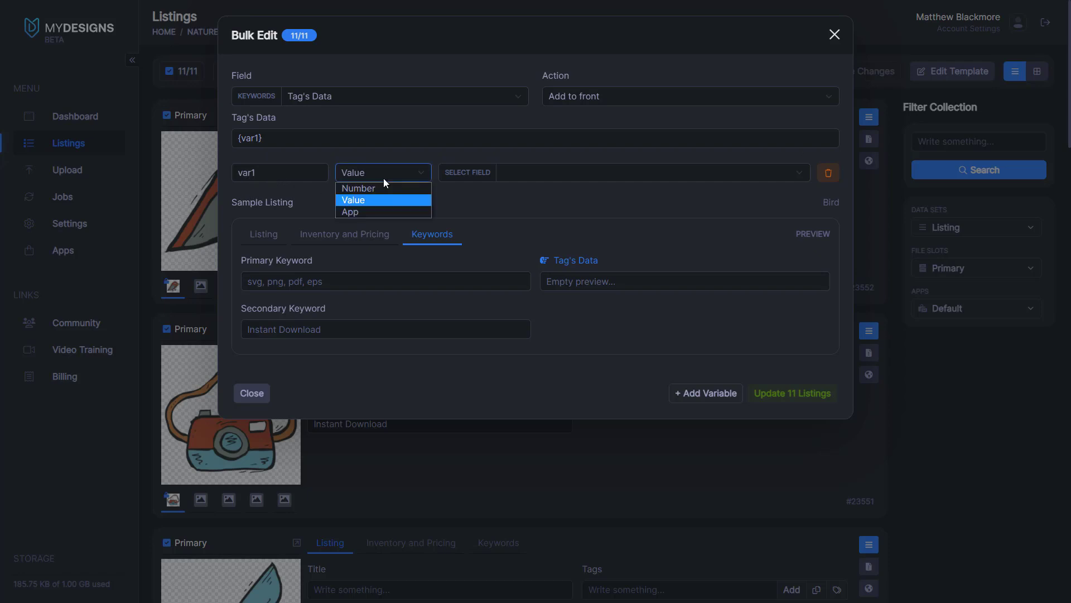
click(346, 212)
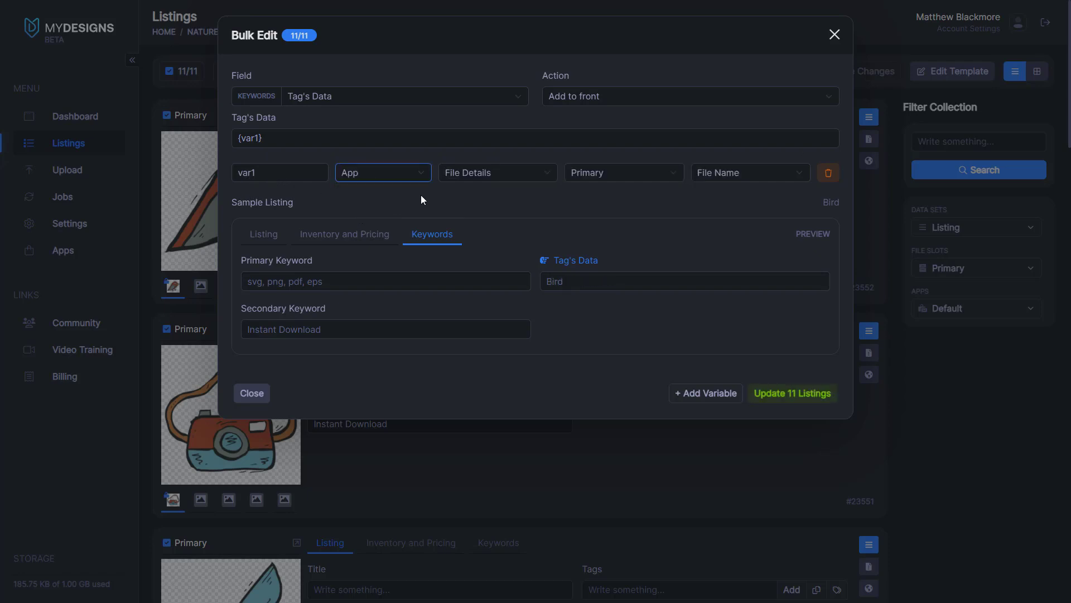
- Source the variable from File Details, Primary, File Name and apply the Tag's Data update to all selected listings
click(463, 175)
click(479, 187)
click(580, 173)
click(593, 185)
click(707, 172)
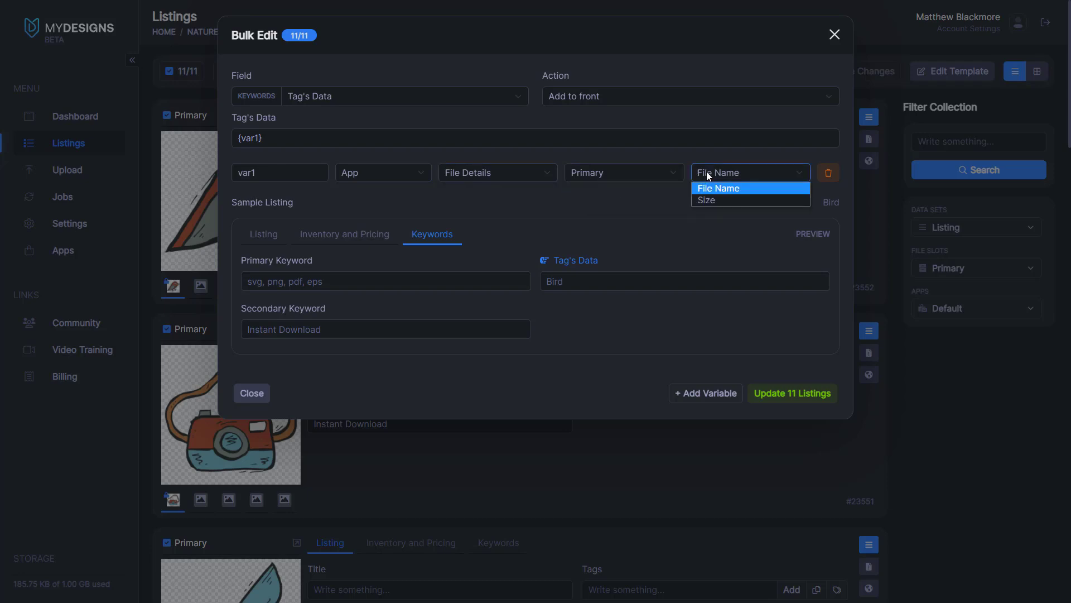
click(725, 190)
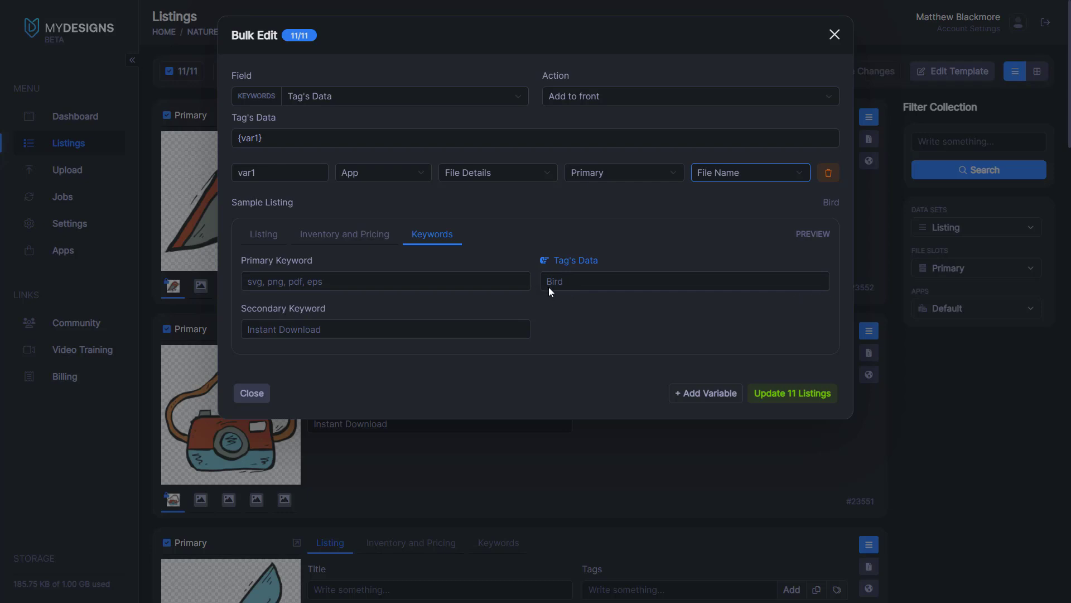
click(788, 394)
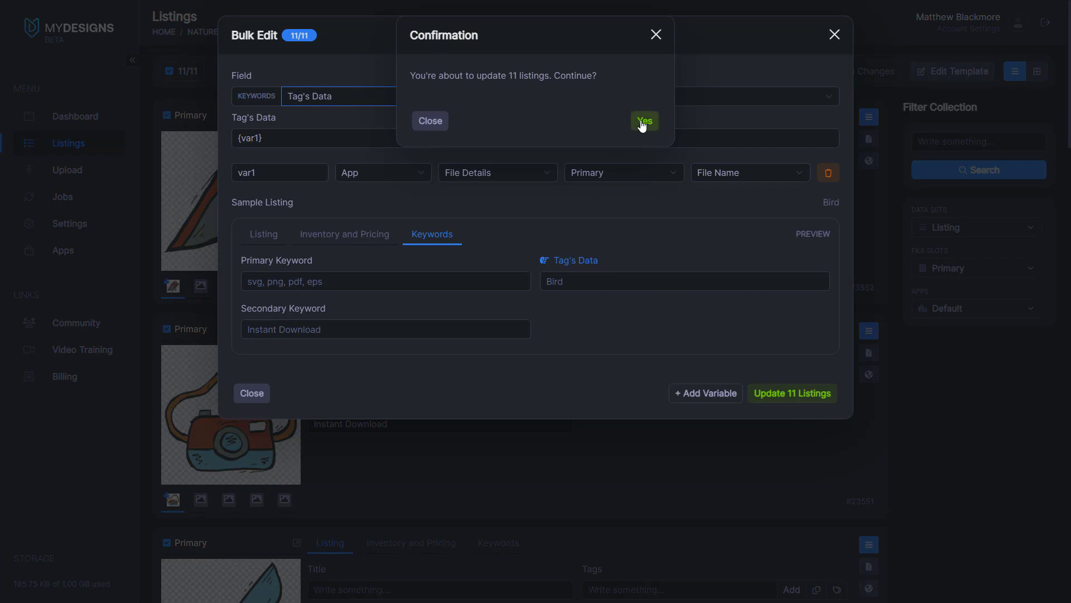
click(642, 121)
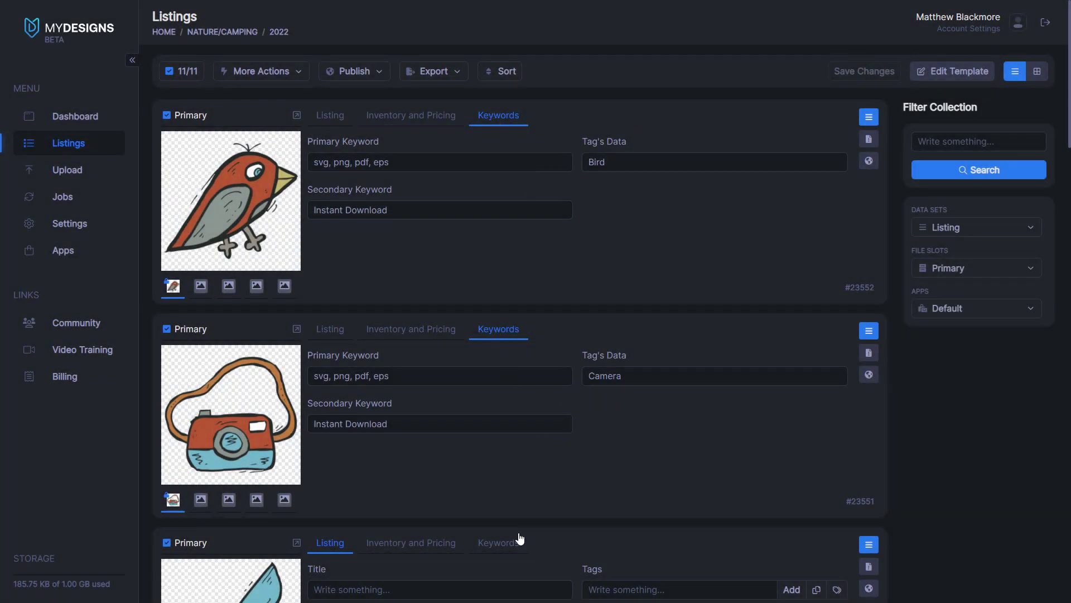
- View the keyword fields of the knife, mushroom and net designs to check their tag data
click(504, 548)
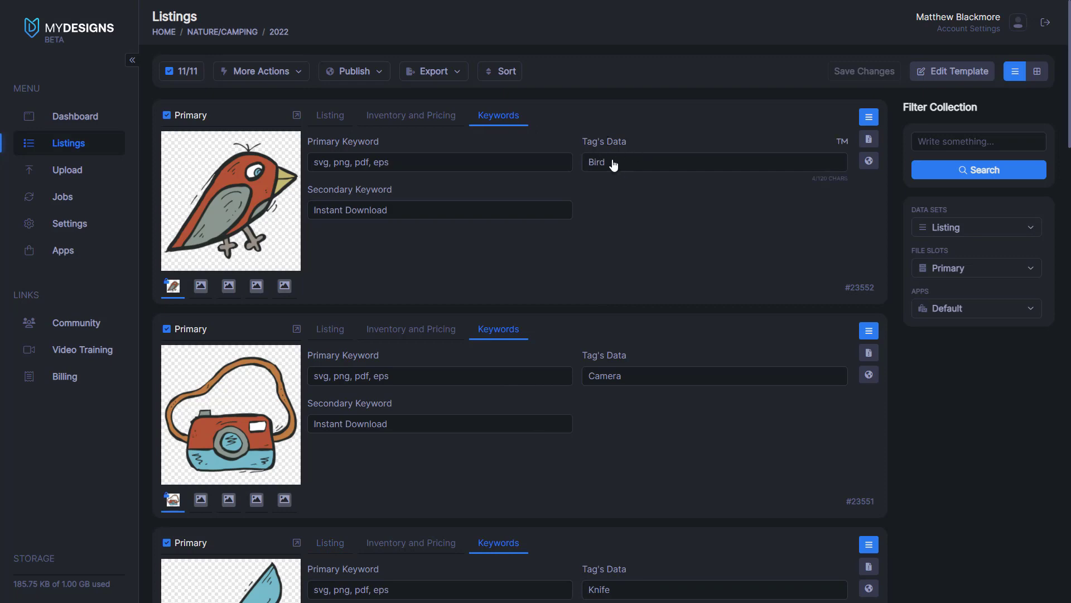
scroll(613, 279, down, 6)
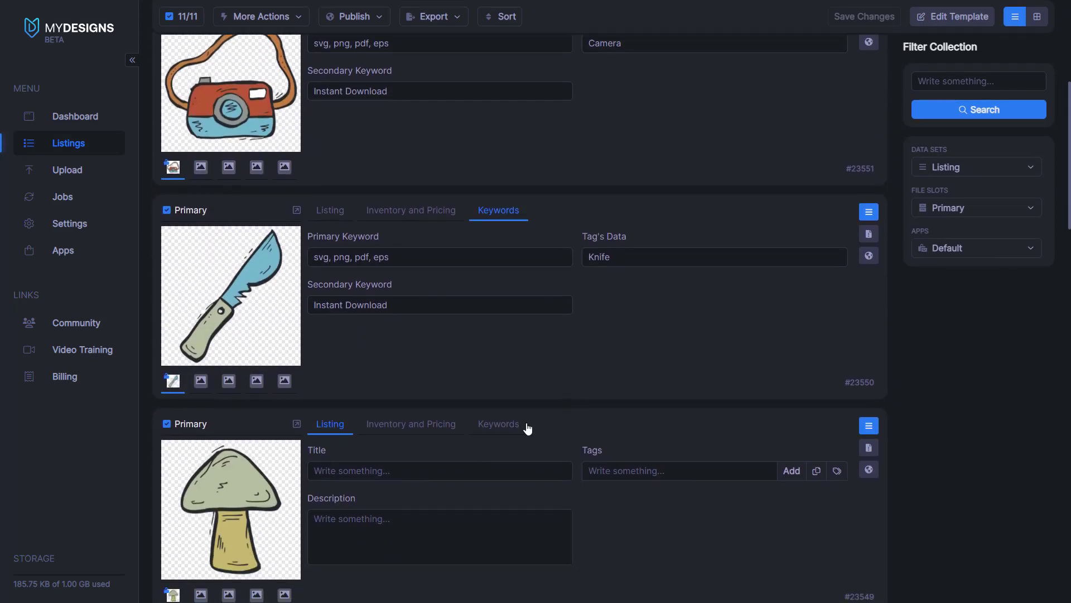
click(524, 426)
scroll(558, 391, down, 5)
click(500, 360)
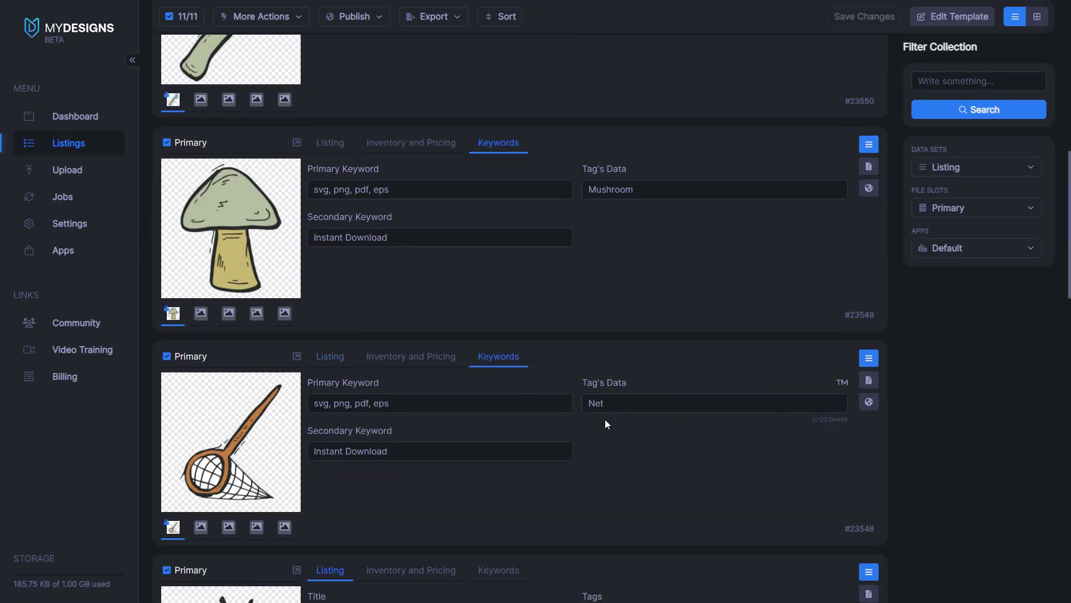
scroll(592, 396, down, 5)
scroll(575, 373, up, 15)
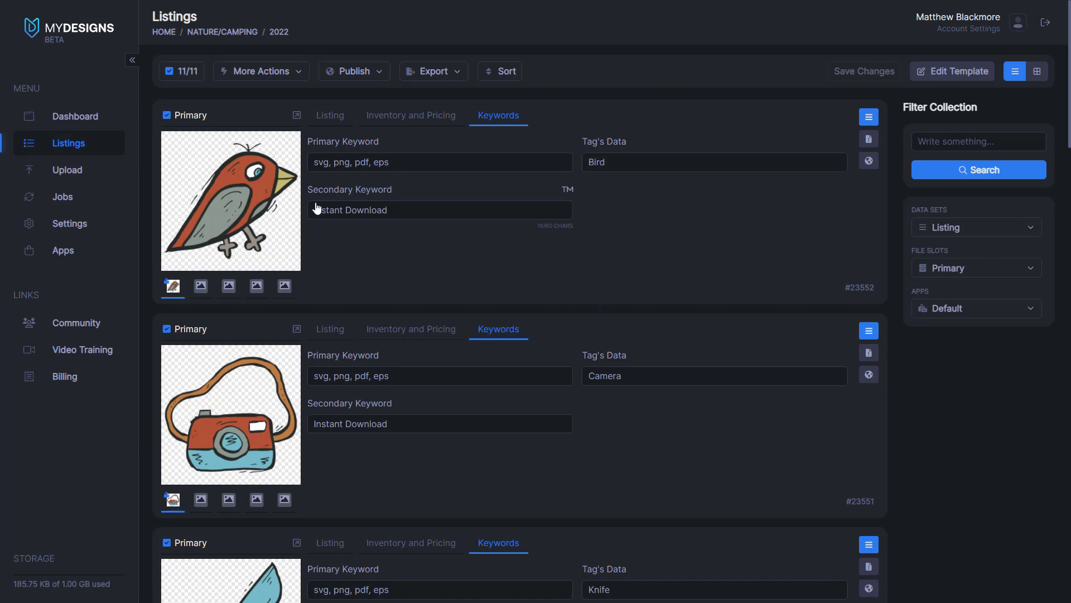
- Look through the collection's listings from the bird down to the tent, reviewing the designs and their keyword fields
scroll(310, 271, down, 13)
scroll(310, 273, down, 15)
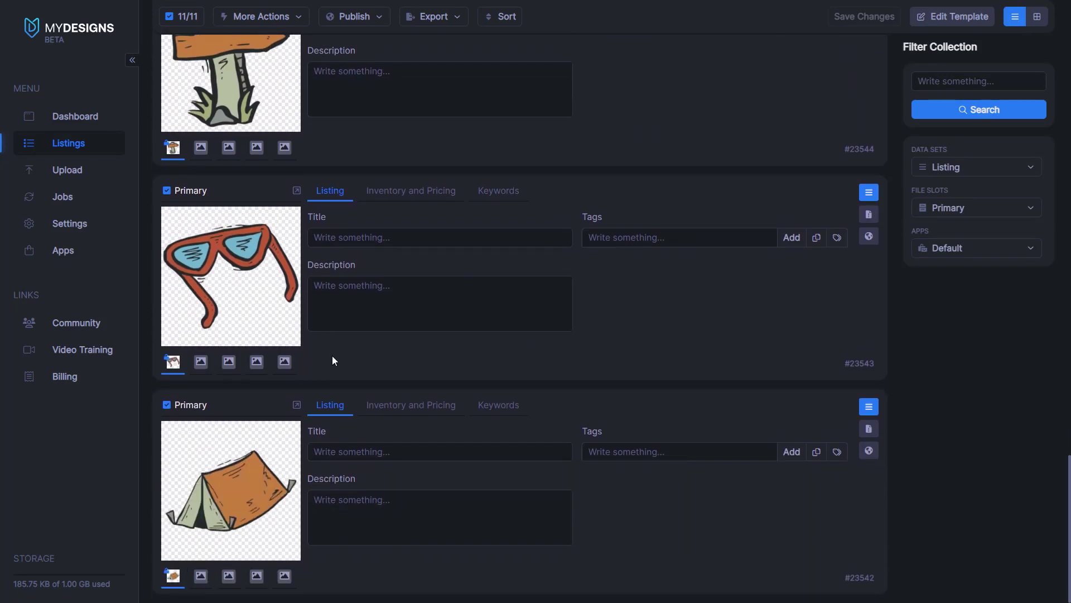
scroll(332, 356, up, 20)
scroll(419, 327, up, 2)
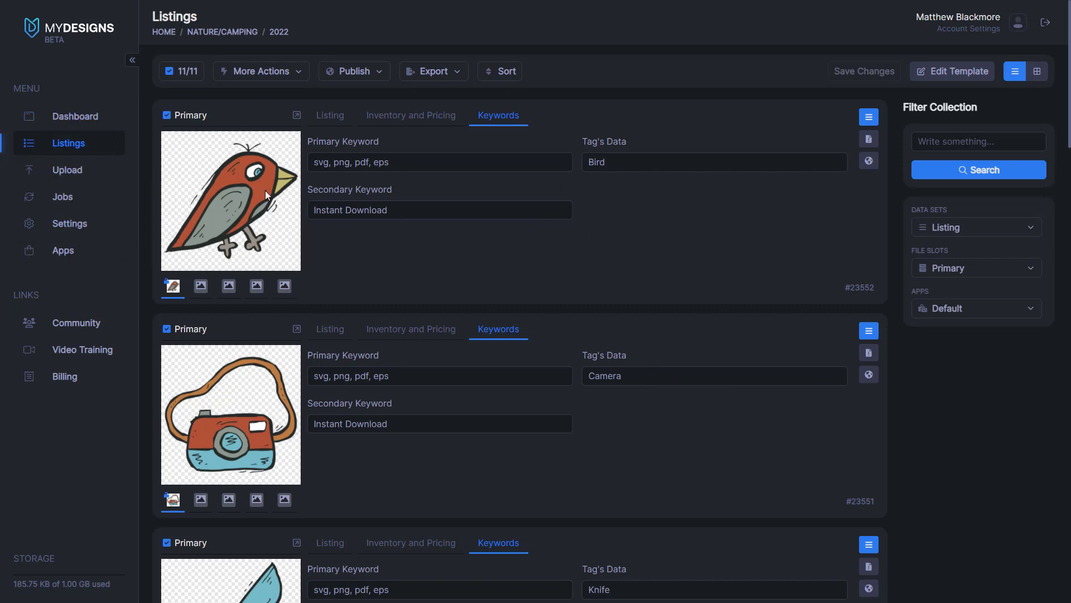
scroll(571, 362, down, 2)
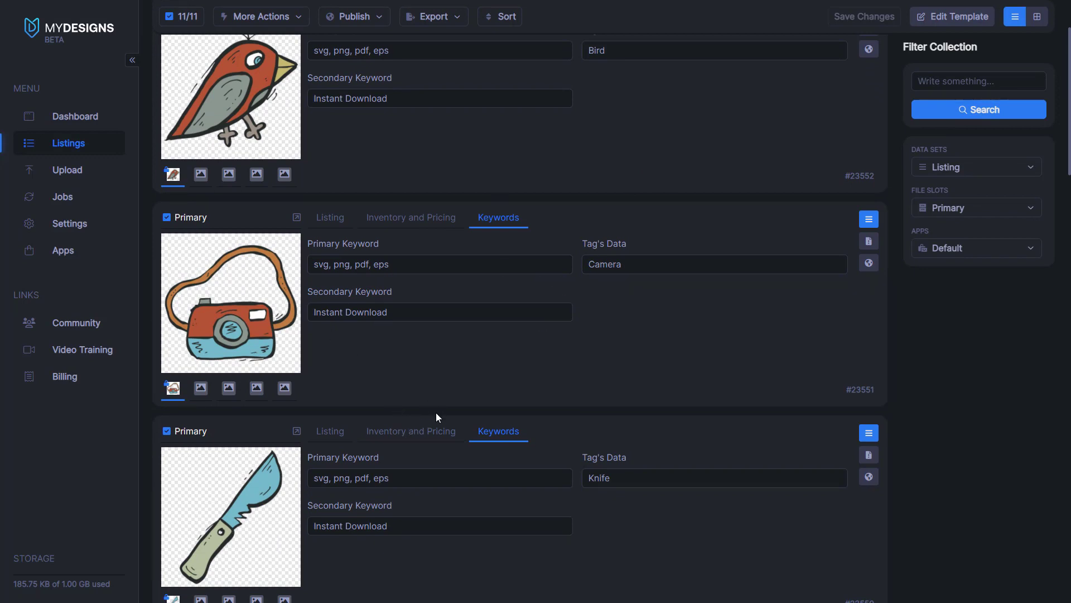
scroll(488, 361, up, 2)
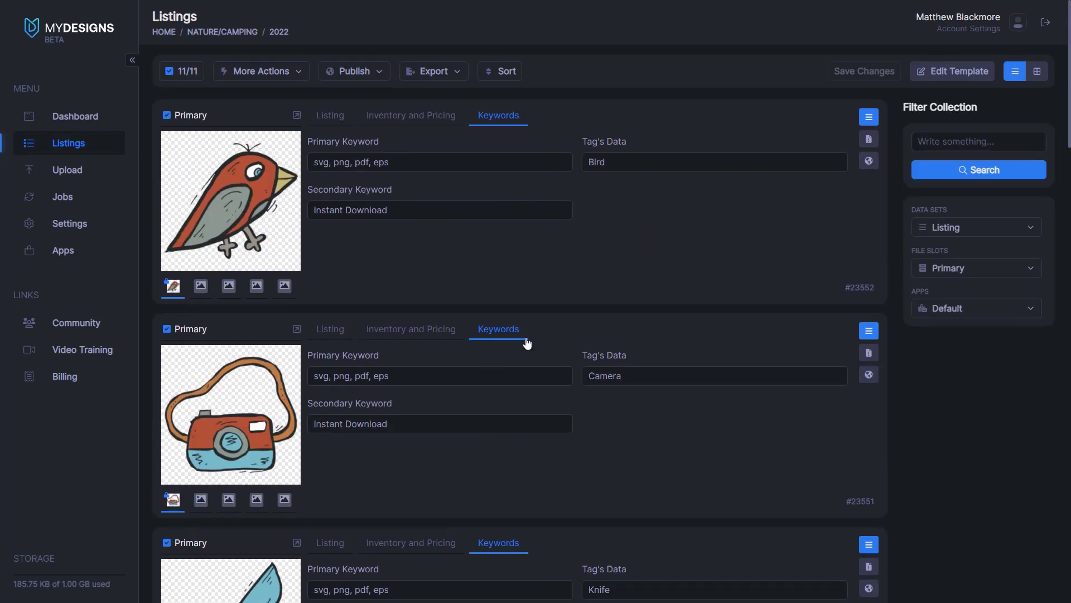
scroll(579, 293, down, 2)
scroll(579, 293, up, 2)
- View the bird design's price and quantity, and show the title, tags and description fields of the camera and bird listings
click(406, 122)
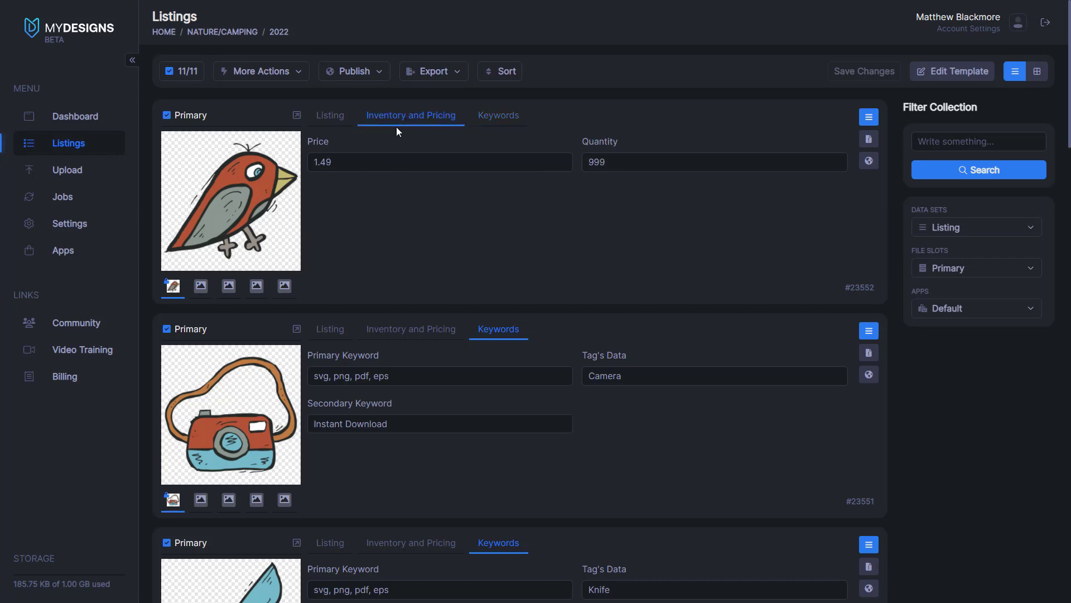
click(334, 331)
click(319, 125)
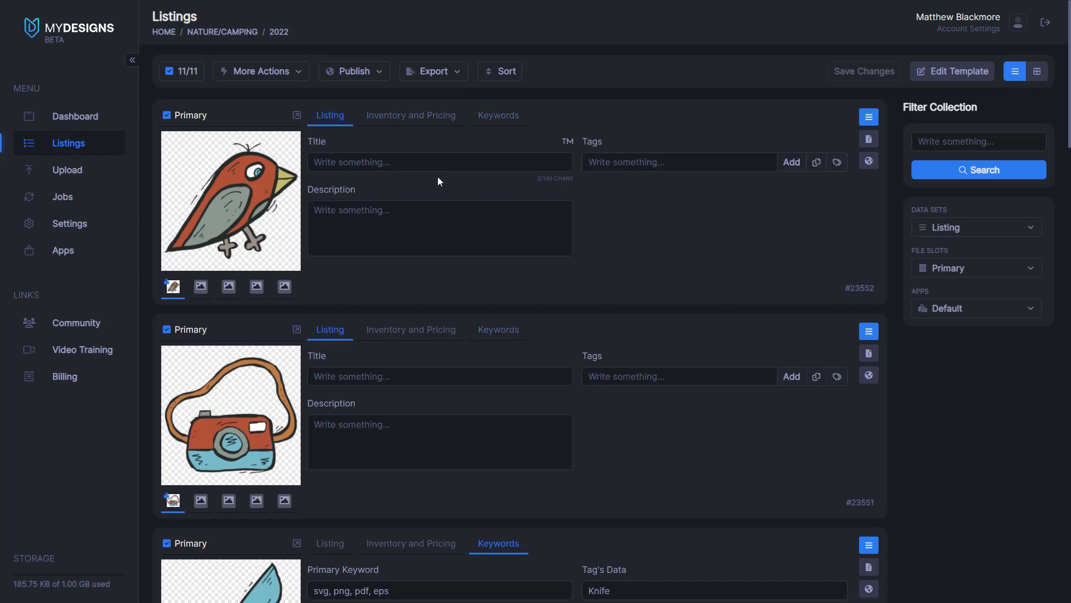
click(396, 161)
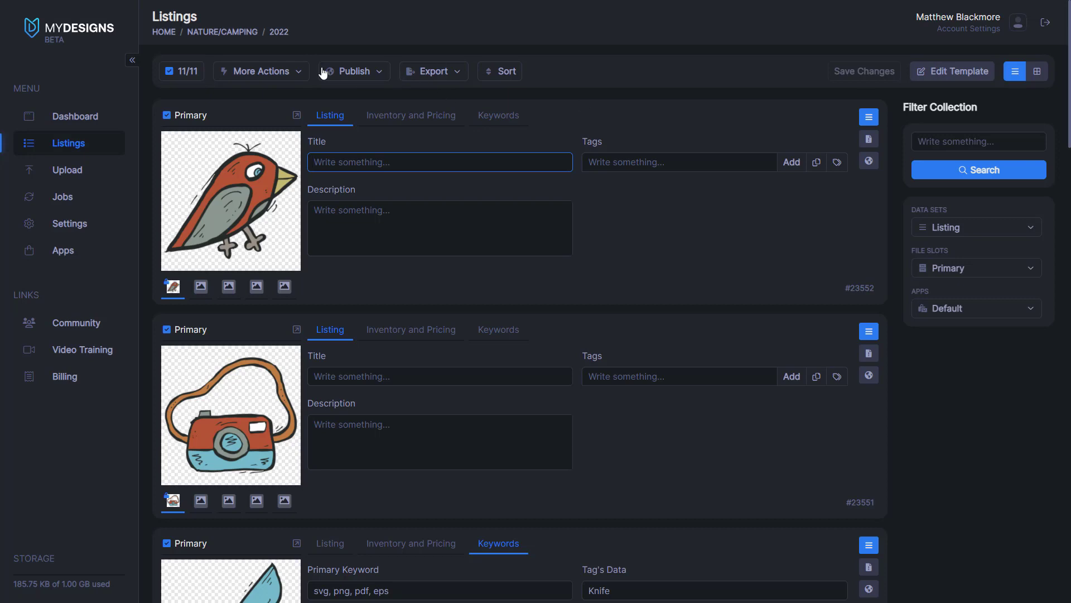
- Open all selected listings for bulk editing and target the Title field with the Add to front action
click(265, 72)
click(270, 97)
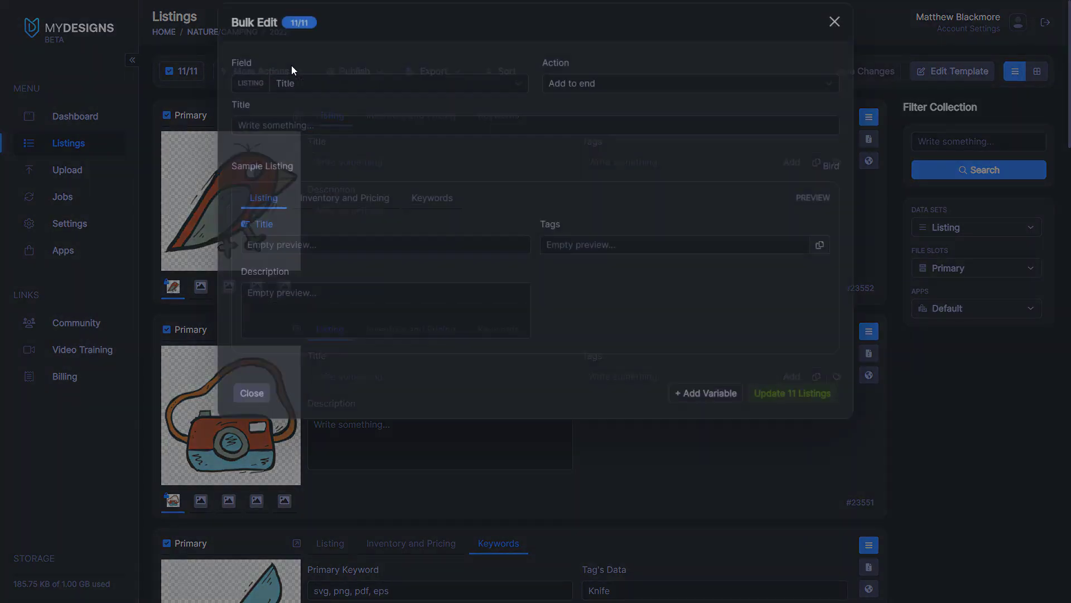
click(346, 92)
click(313, 119)
click(590, 96)
click(587, 107)
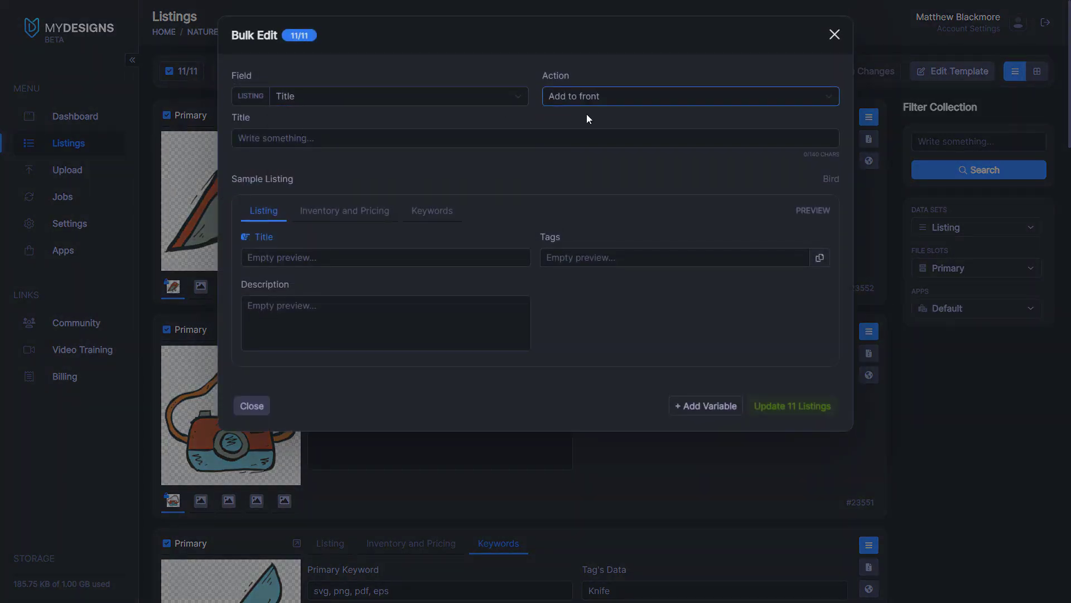
- Add the variable var1 to the Title and source it from the app's file details, using the Primary file's File Name
click(329, 138)
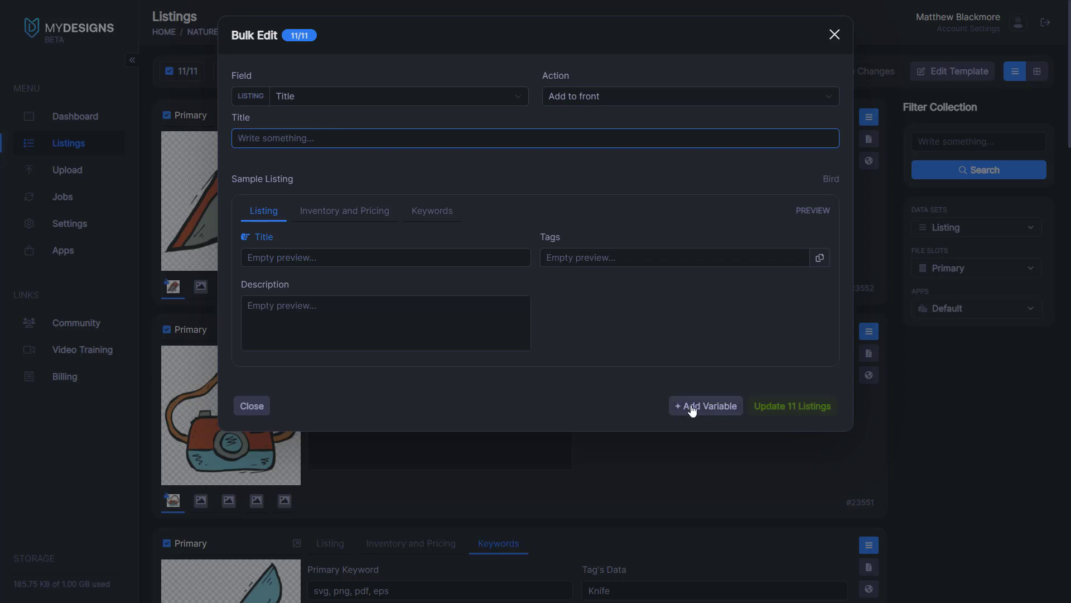
click(692, 406)
click(393, 173)
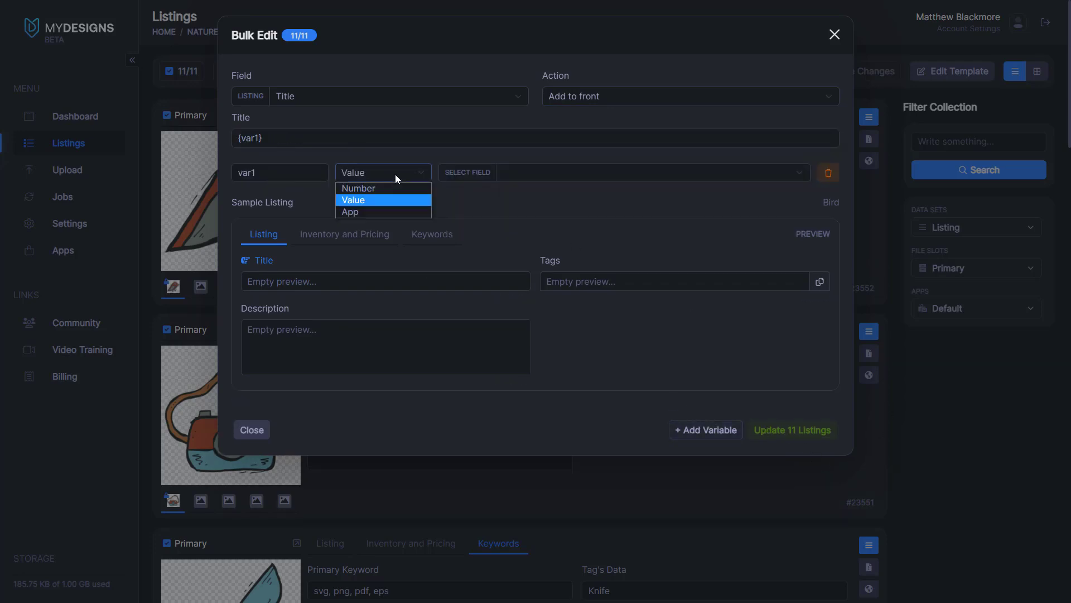
click(371, 211)
click(545, 174)
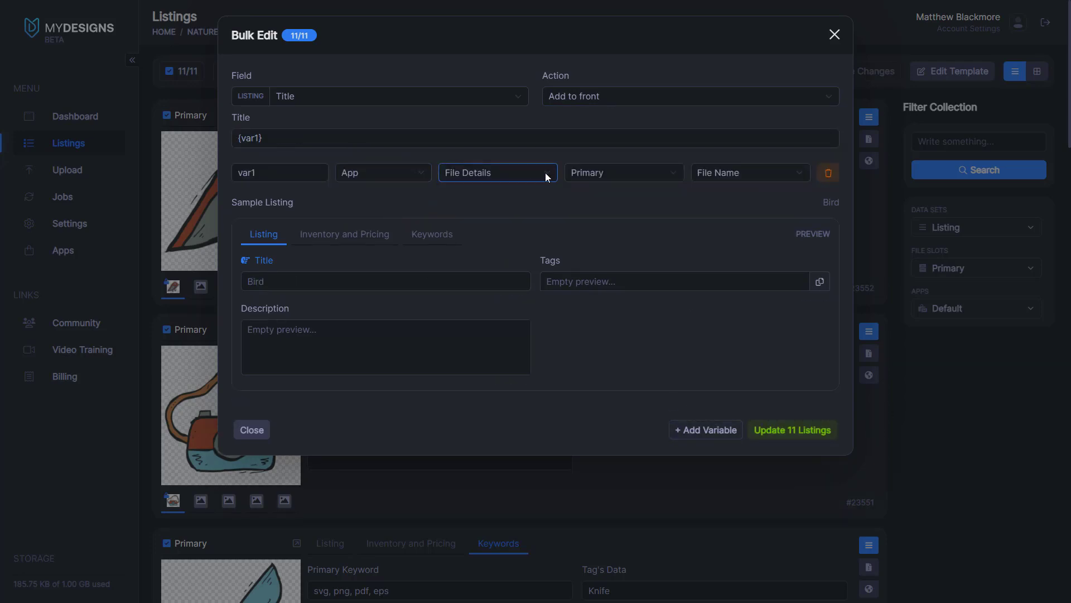
click(650, 172)
click(755, 173)
click(731, 187)
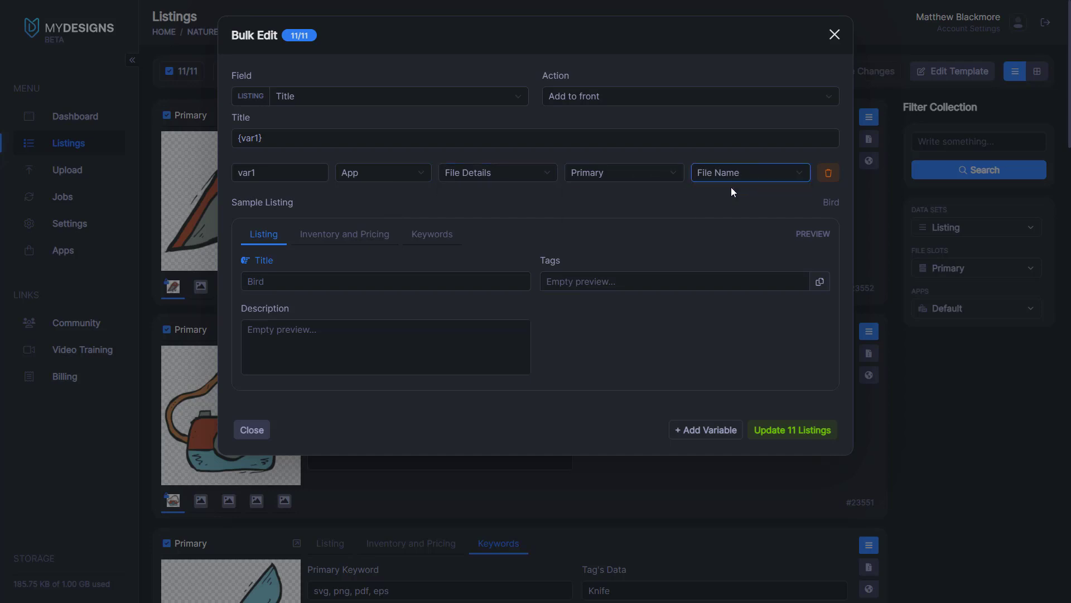
click(287, 277)
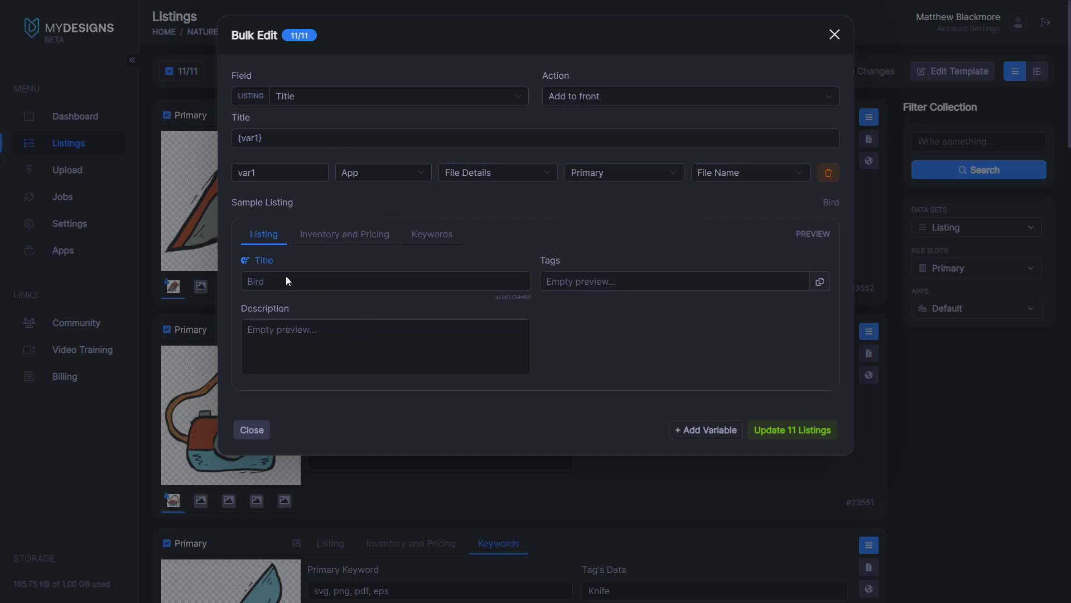
- Follow {var1} in the title with "Nature Camping svg, png, pdf, eps - clipart, graphic, instant download" and update all 11 listings
click(290, 147)
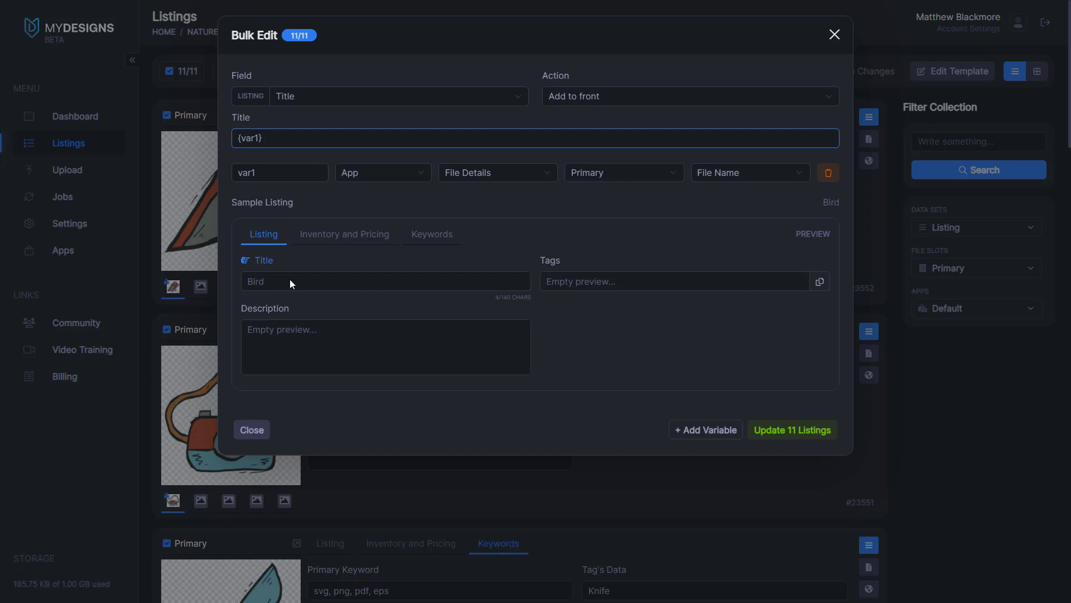
text(Nature Camping svg, png, pd)
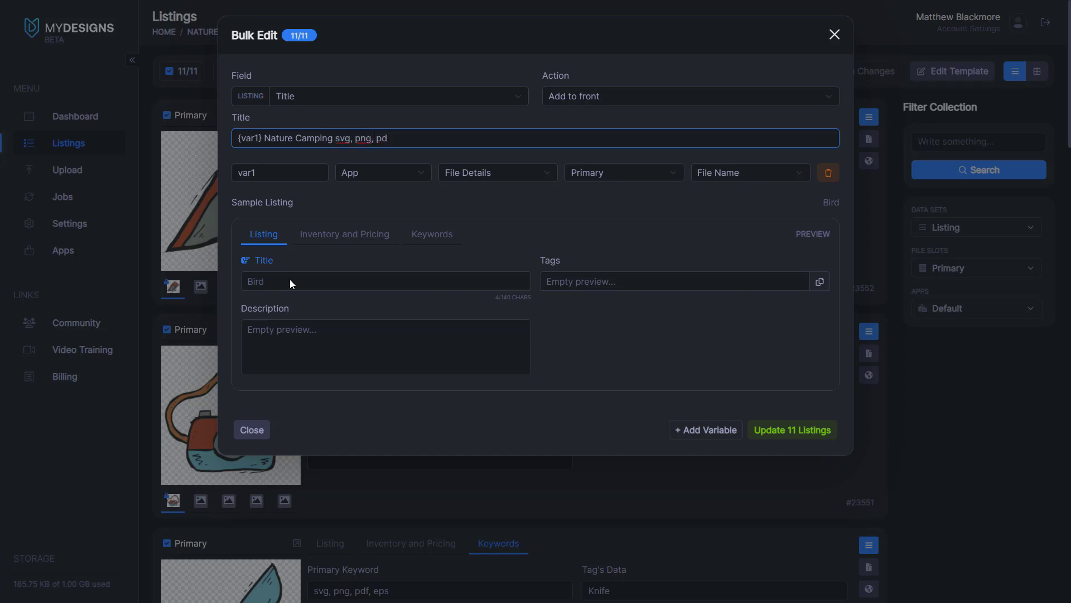
text(f, eps - cl)
text(ipart, graphic, instant download)
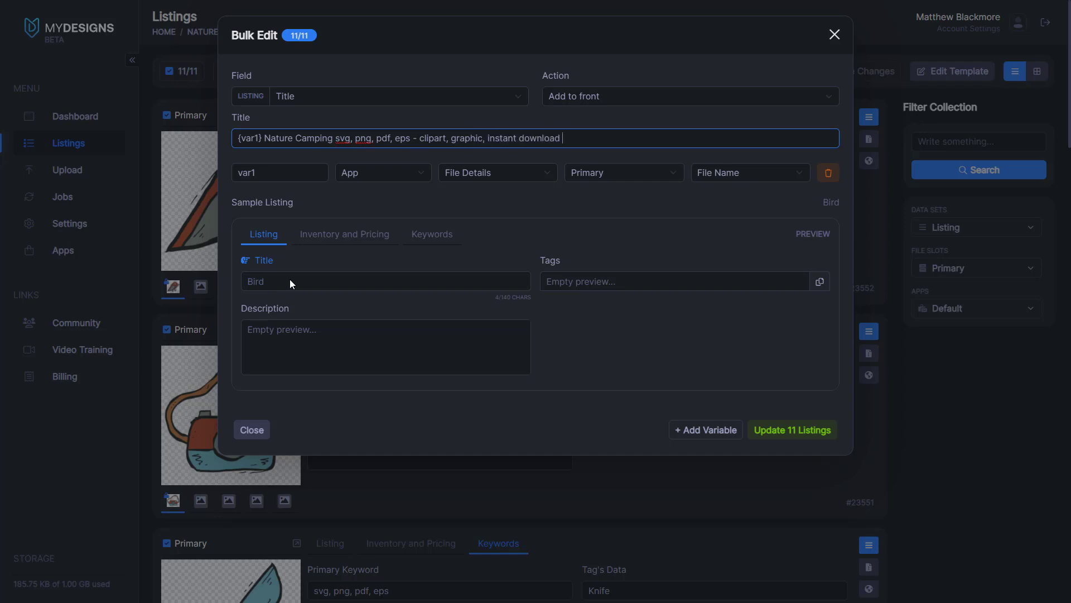
click(663, 214)
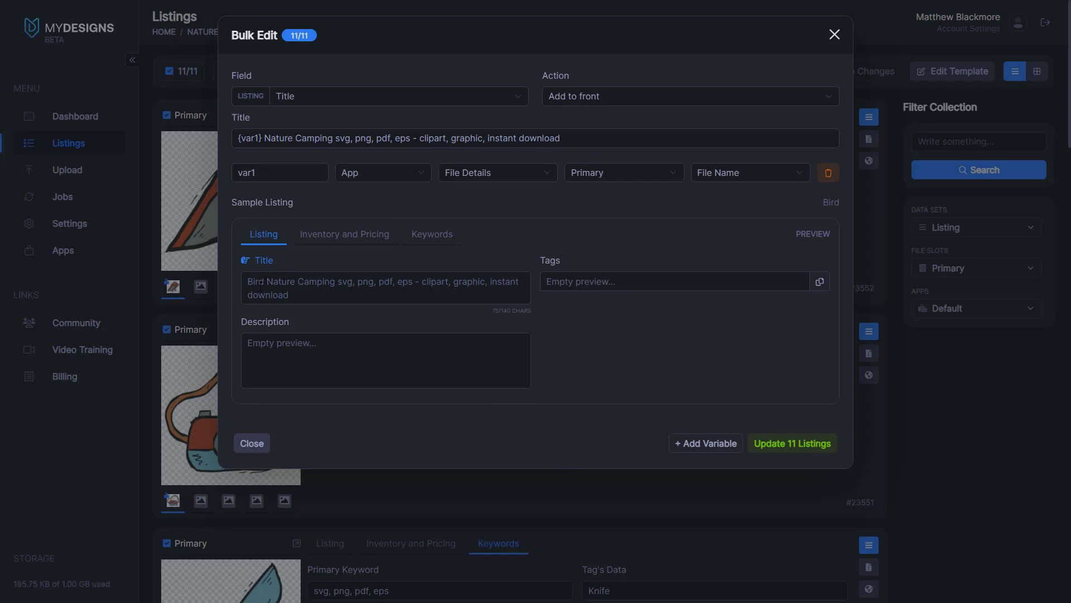
click(777, 443)
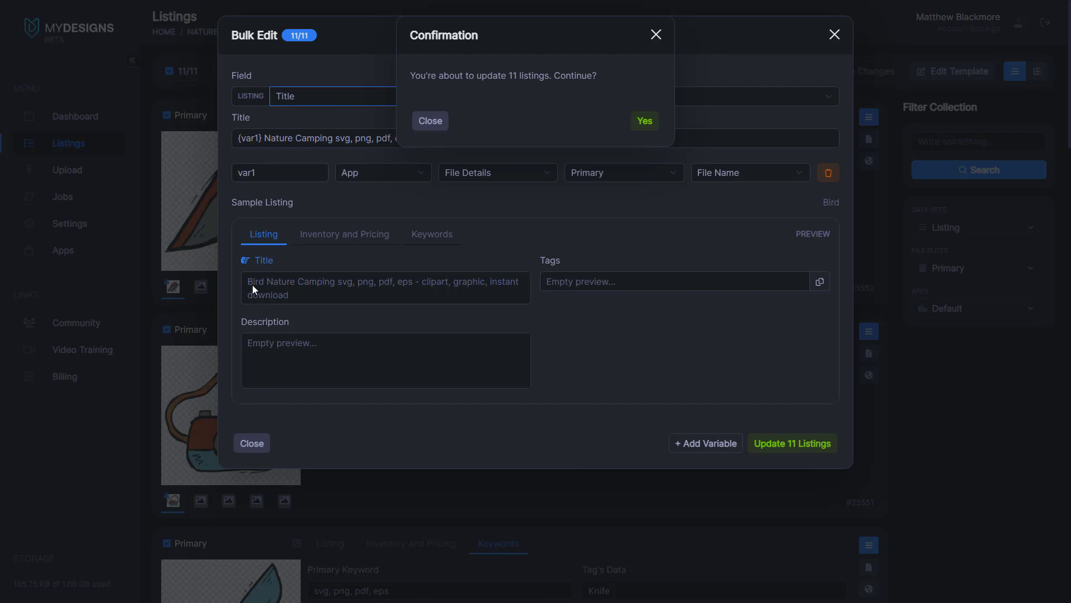
click(658, 122)
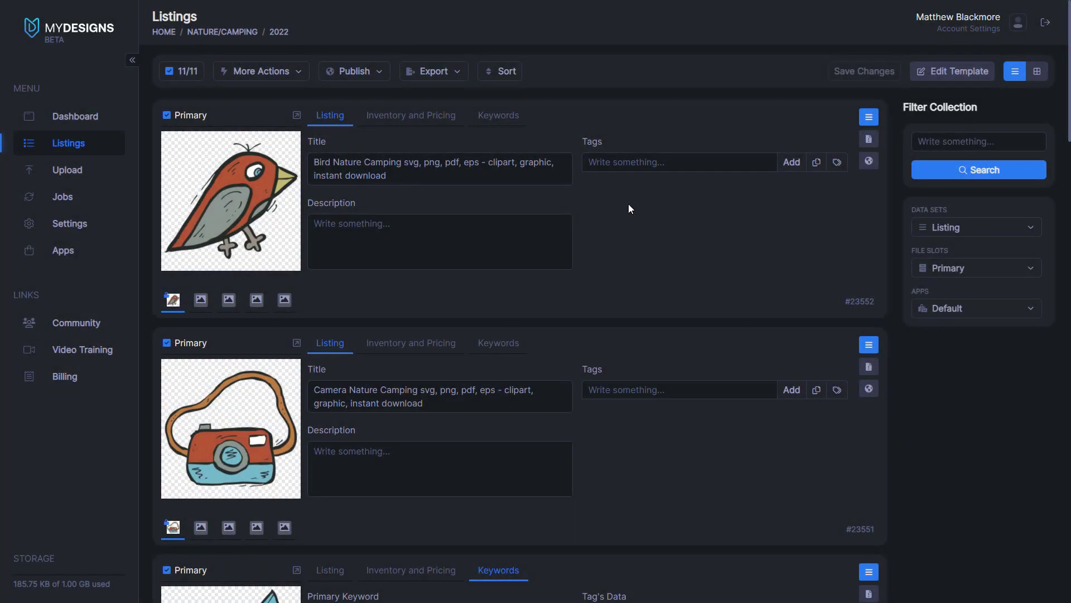
- Review the titles of the listings from the bird down to the net, showing the listing details of the knife, mushroom and net
scroll(337, 287, down, 2)
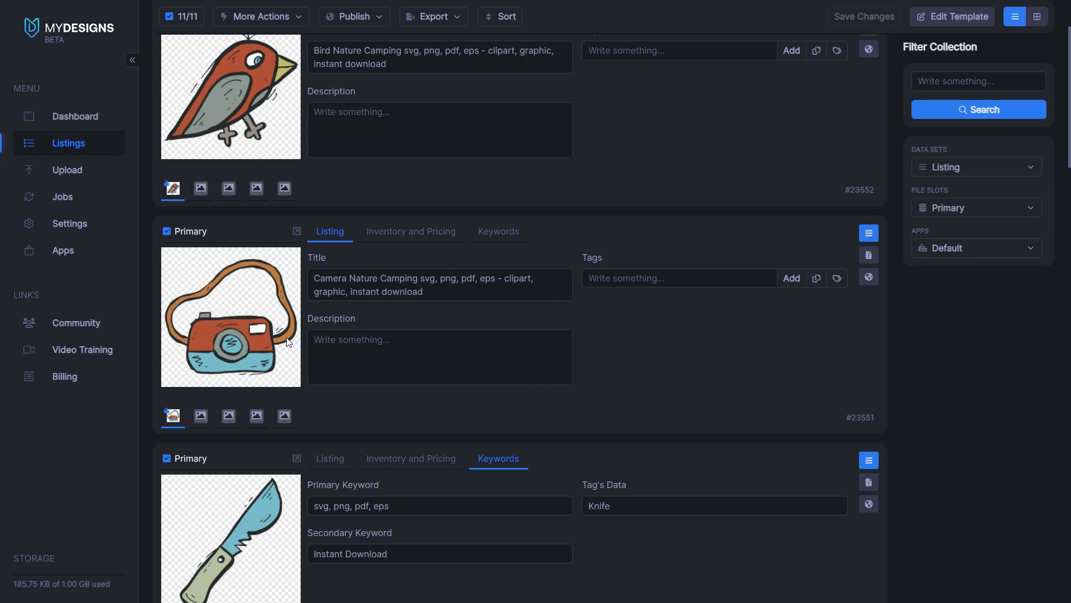
scroll(314, 340, down, 2)
click(341, 354)
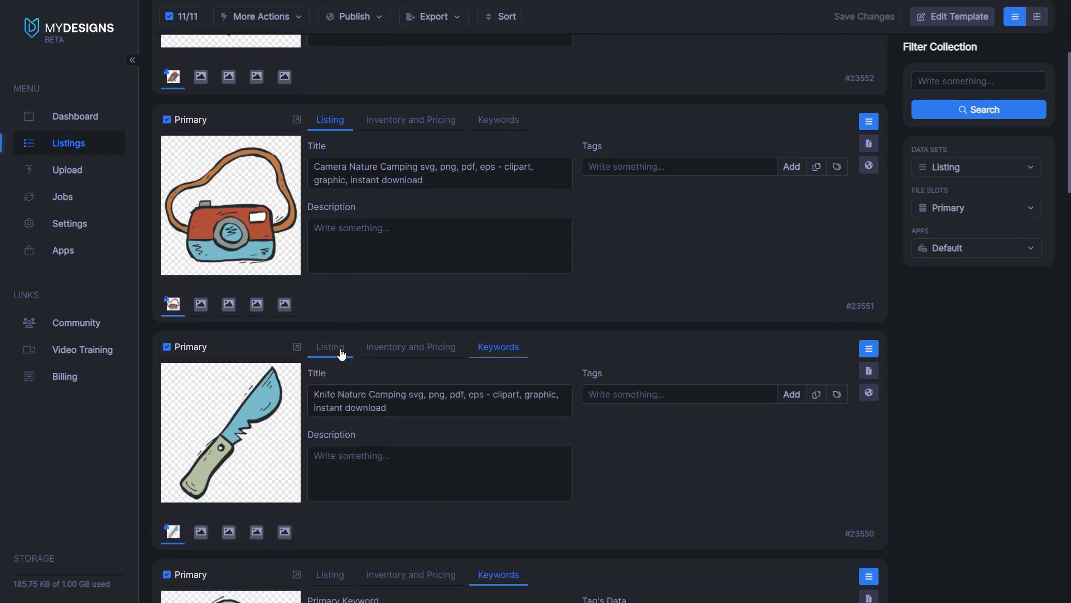
scroll(369, 402, down, 4)
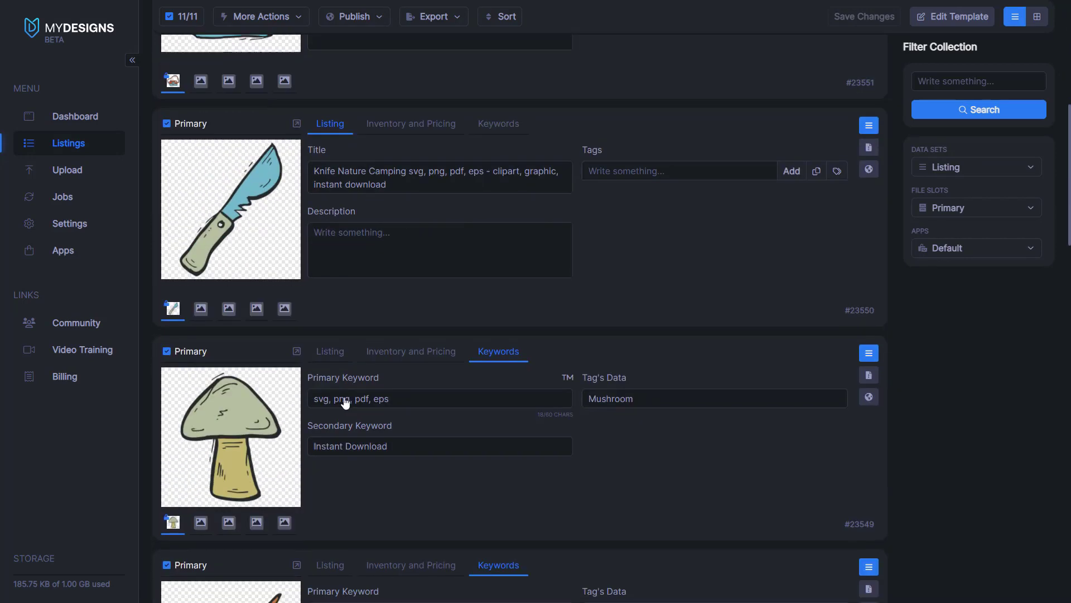
click(334, 361)
scroll(360, 370, down, 4)
click(344, 355)
scroll(344, 355, up, 1)
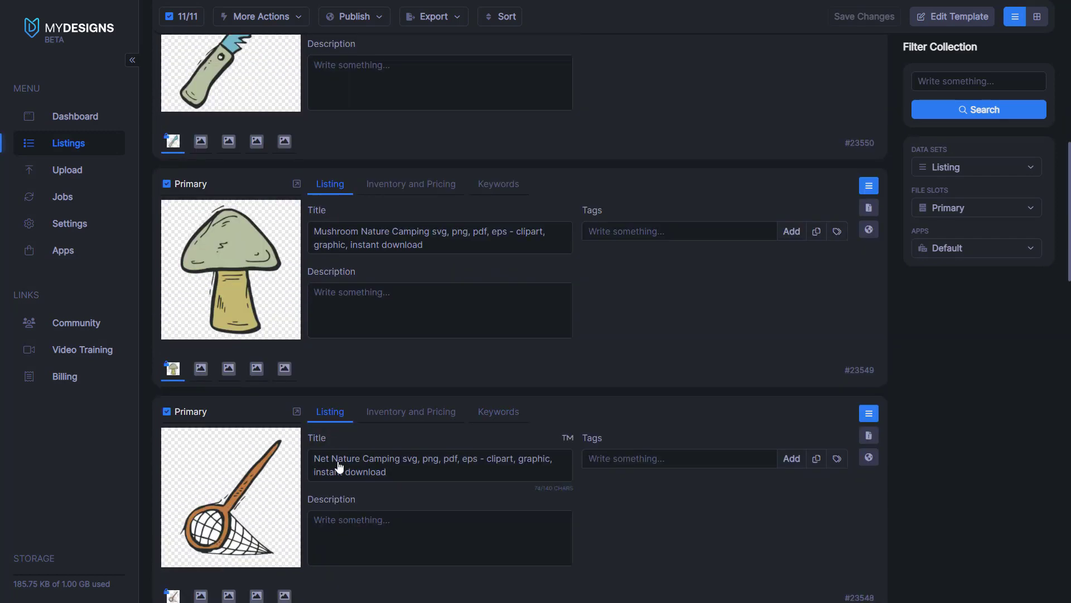
scroll(508, 291, up, 11)
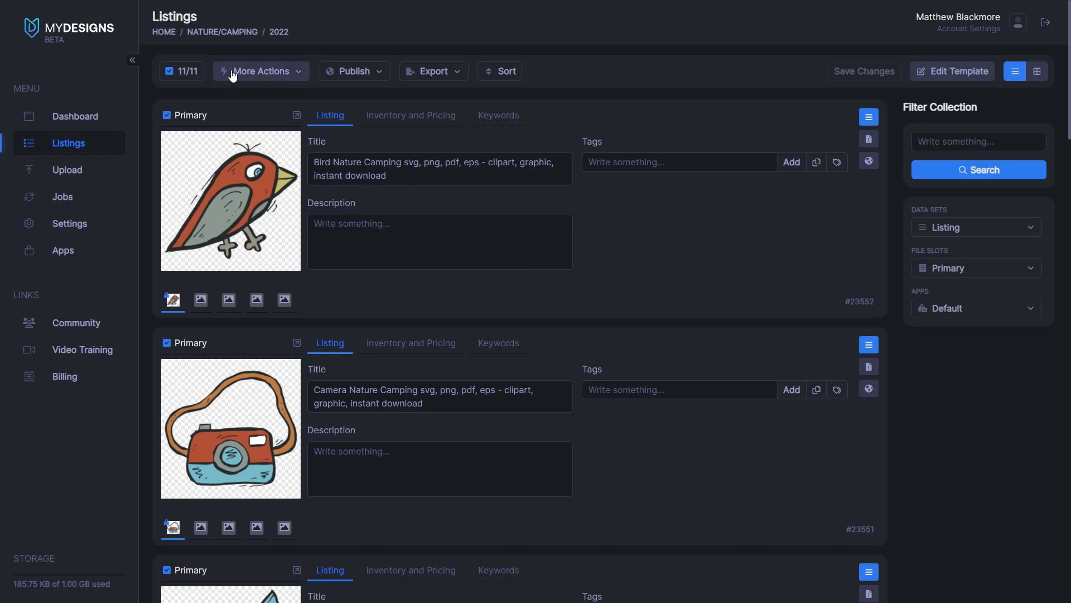
- Open all selected listings for bulk editing and target the Description field with the Add to front action
click(278, 78)
click(234, 95)
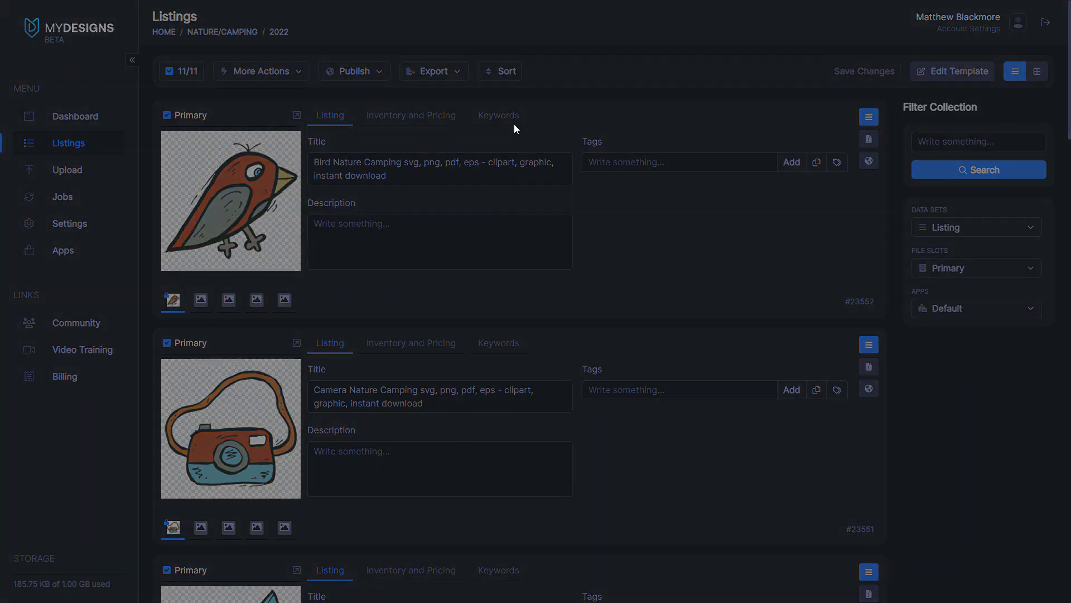
click(336, 102)
click(321, 140)
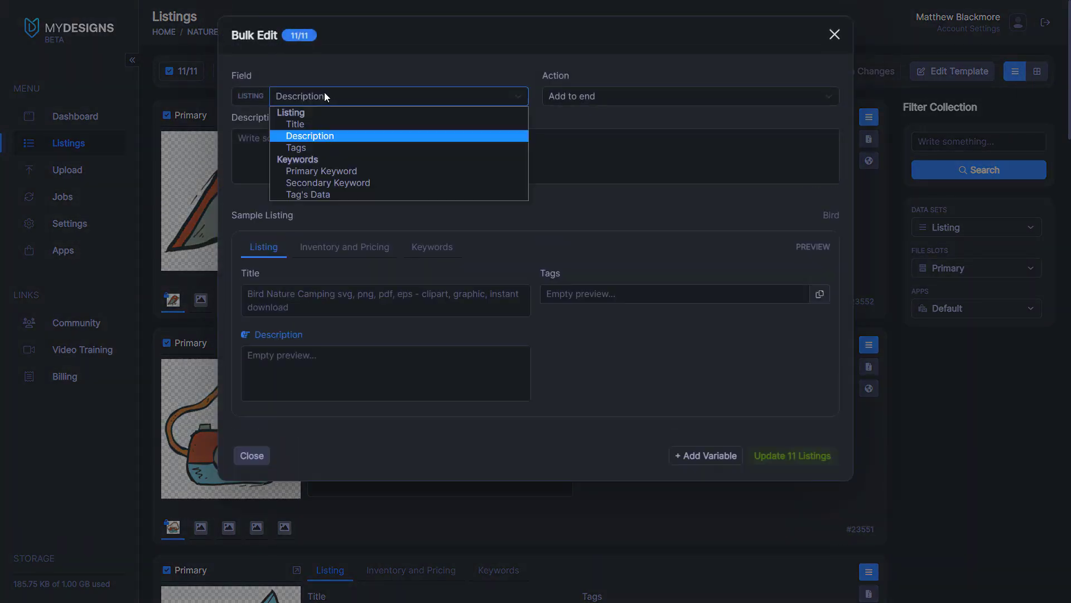
click(590, 94)
click(583, 110)
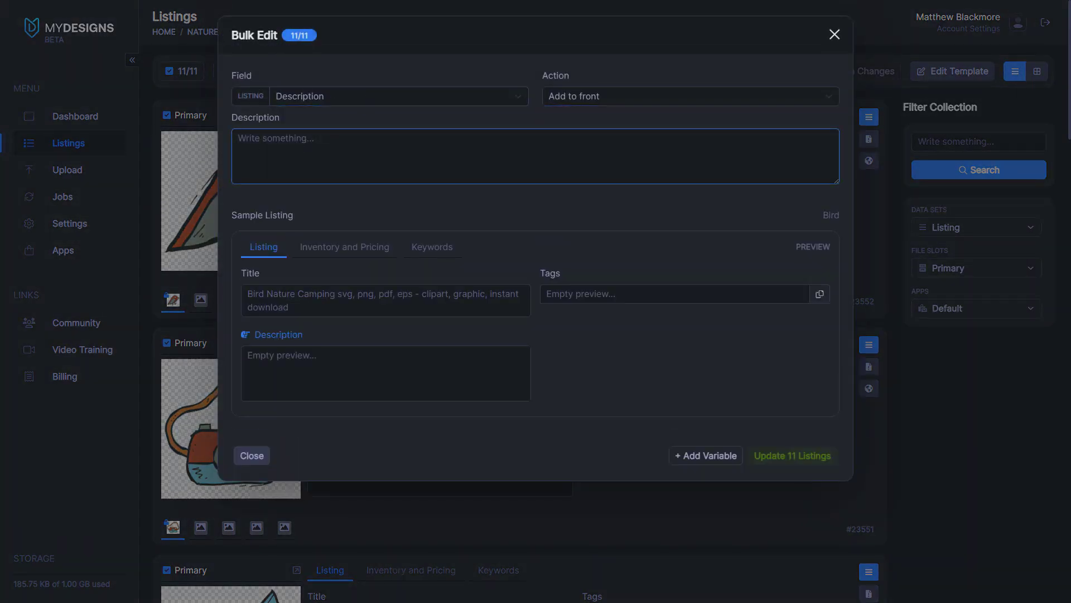
click(244, 169)
text({var4})
key(ctrl+a)
key(BackSpace)
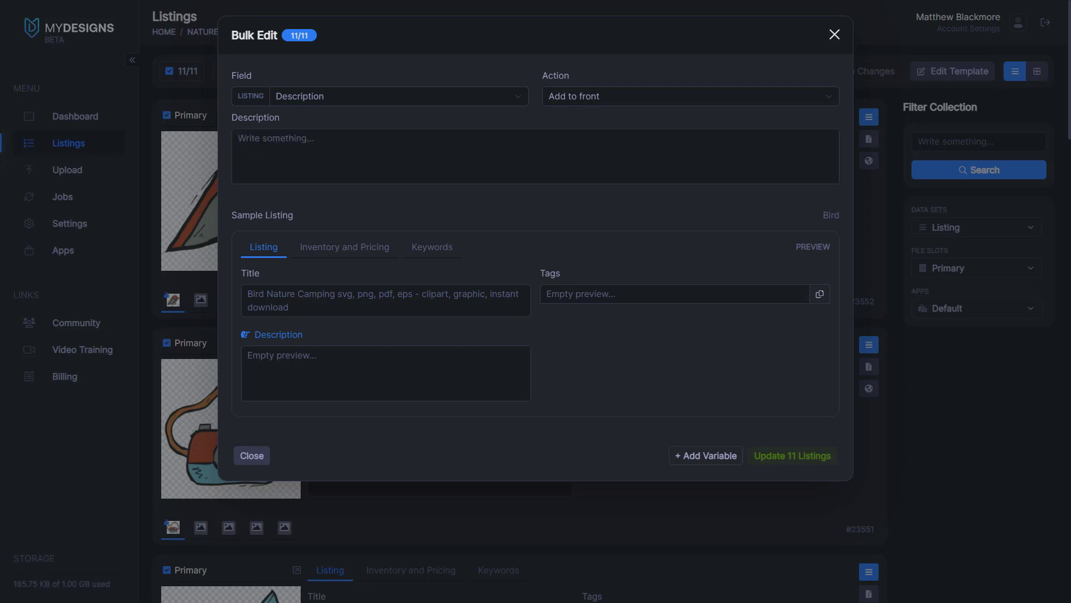
- Paste the prepared Nature Camping description template into the Description and delete the {} placeholder at its start
click(322, 179)
key(ctrl+v)
scroll(338, 160, up, 5)
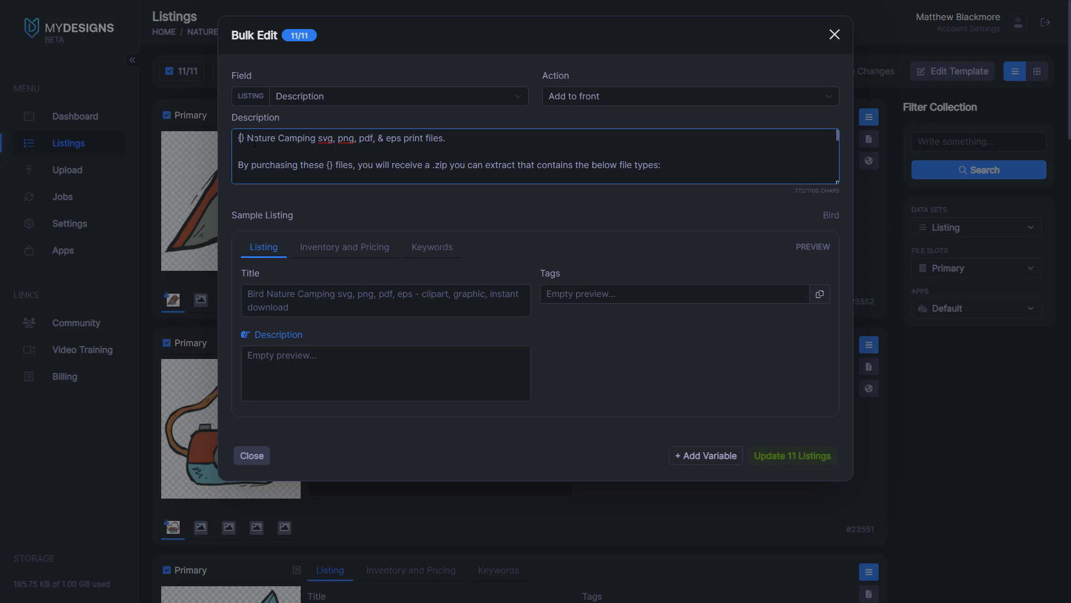
drag(243, 138, 237, 138)
key(BackSpace)
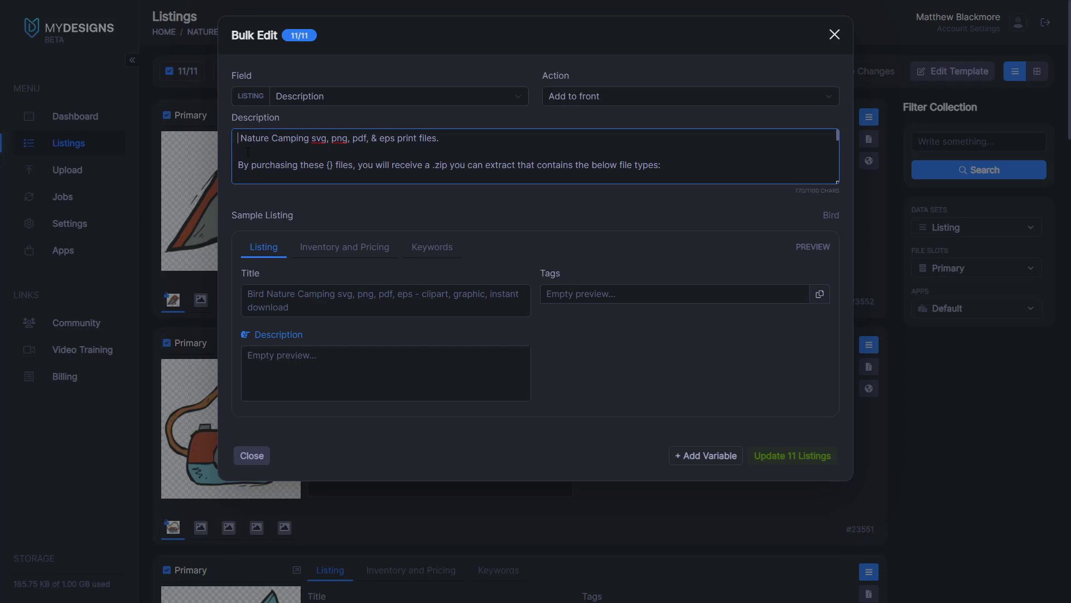
click(443, 201)
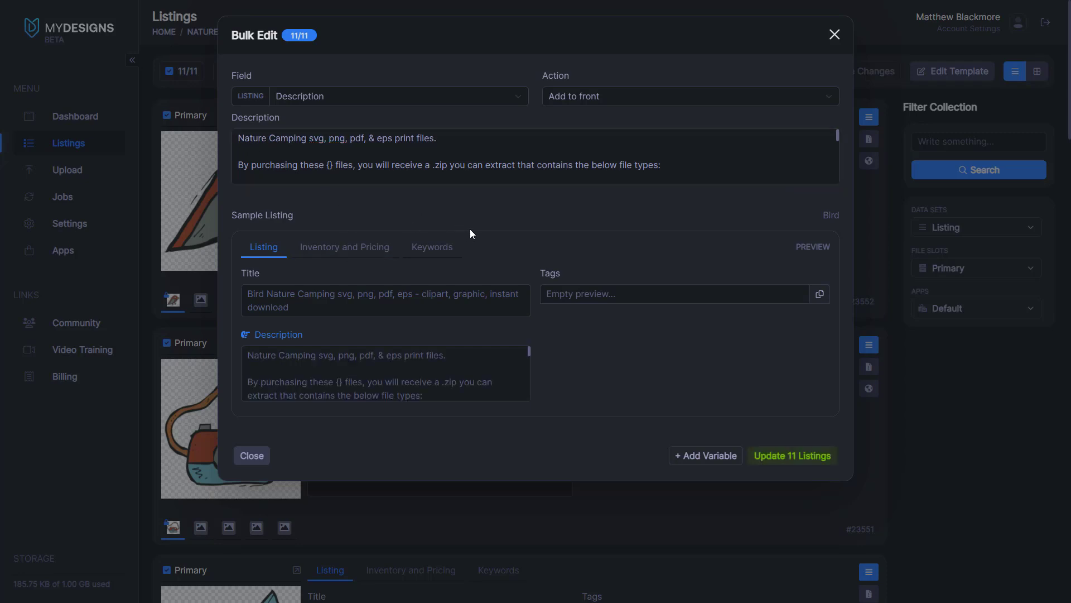
- Add a variable to the description and move its {var1} tag from the end of the text to before "Nature Camping"
click(235, 140)
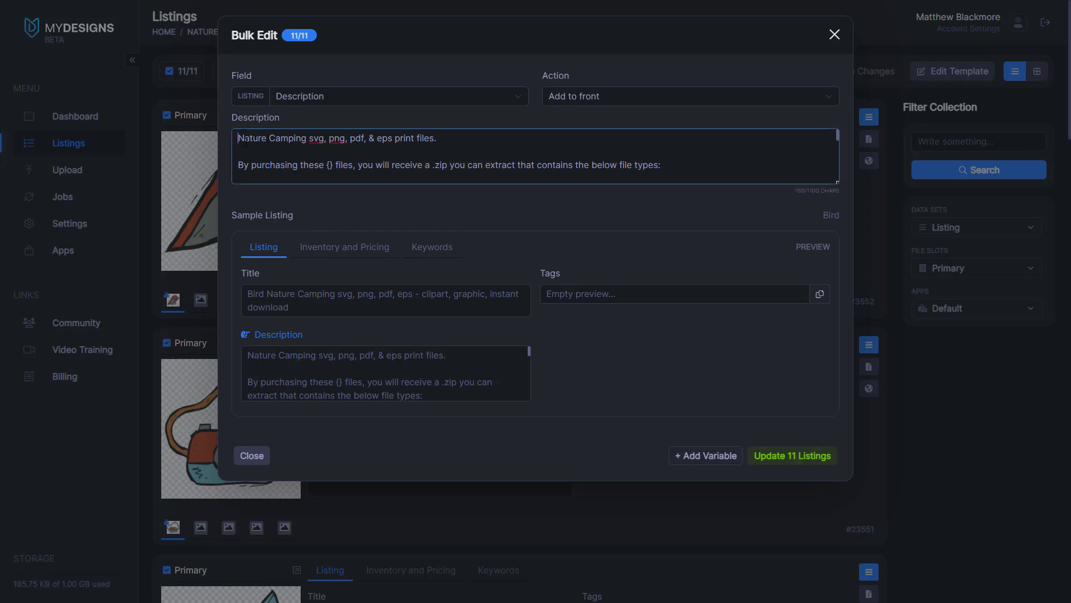
click(695, 455)
scroll(329, 155, down, 5)
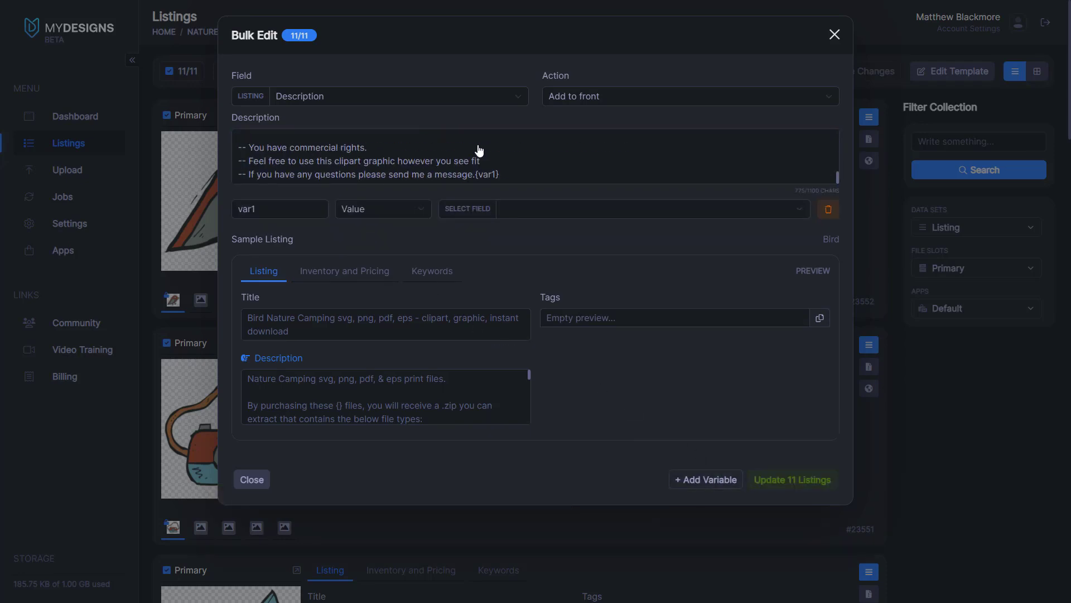
drag(511, 175, 476, 175)
key(ctrl+c)
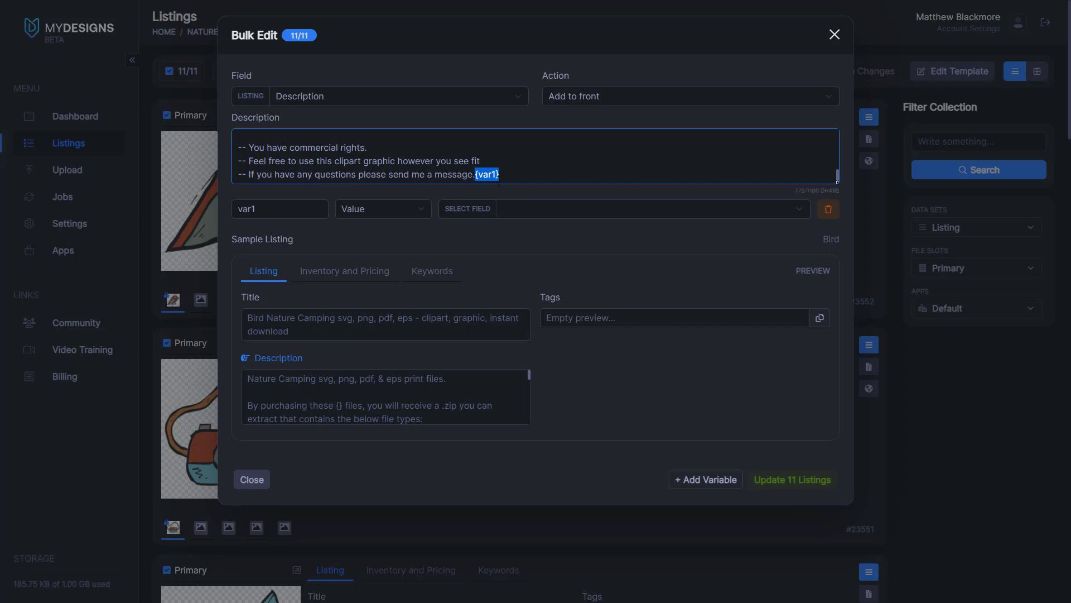
key(BackSpace)
scroll(317, 162, up, 5)
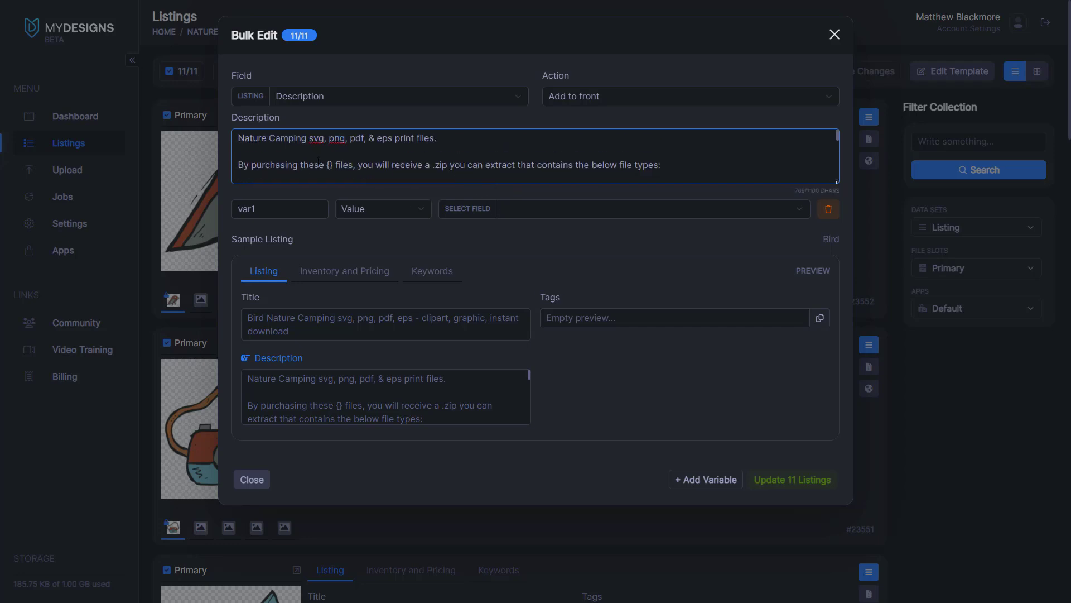
key(ctrl+v)
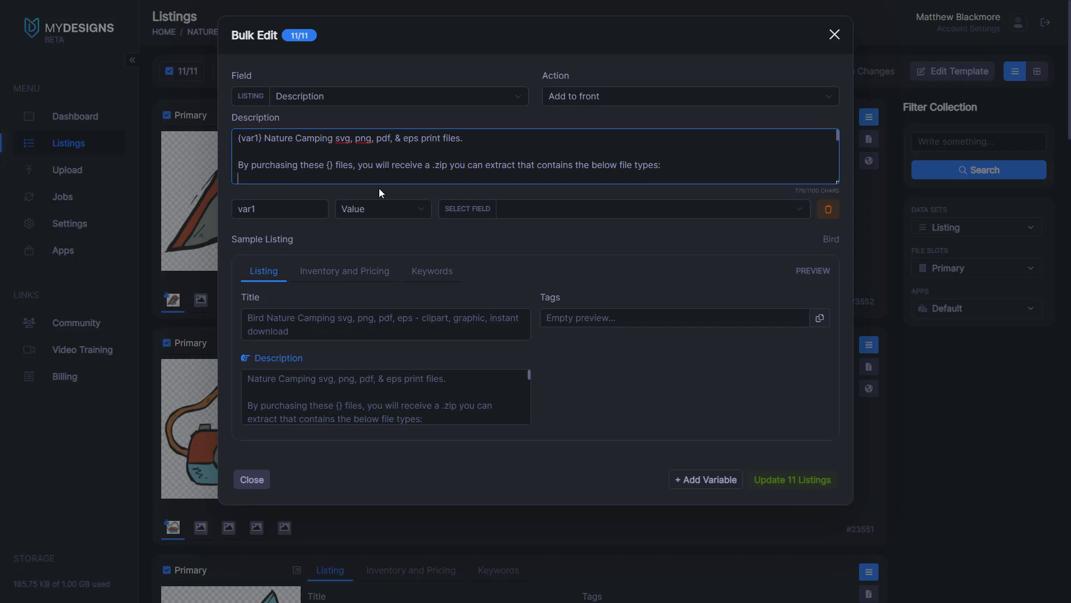
- Source the description's var1 from the app's file details, using the Primary file's File Name
click(379, 209)
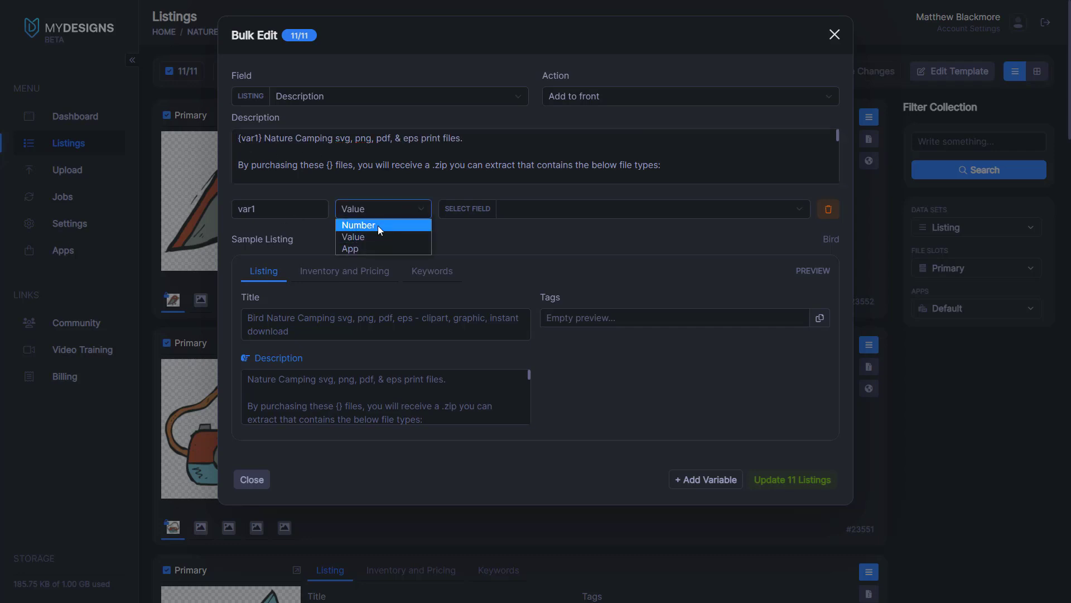
click(350, 249)
click(497, 210)
click(499, 226)
click(747, 211)
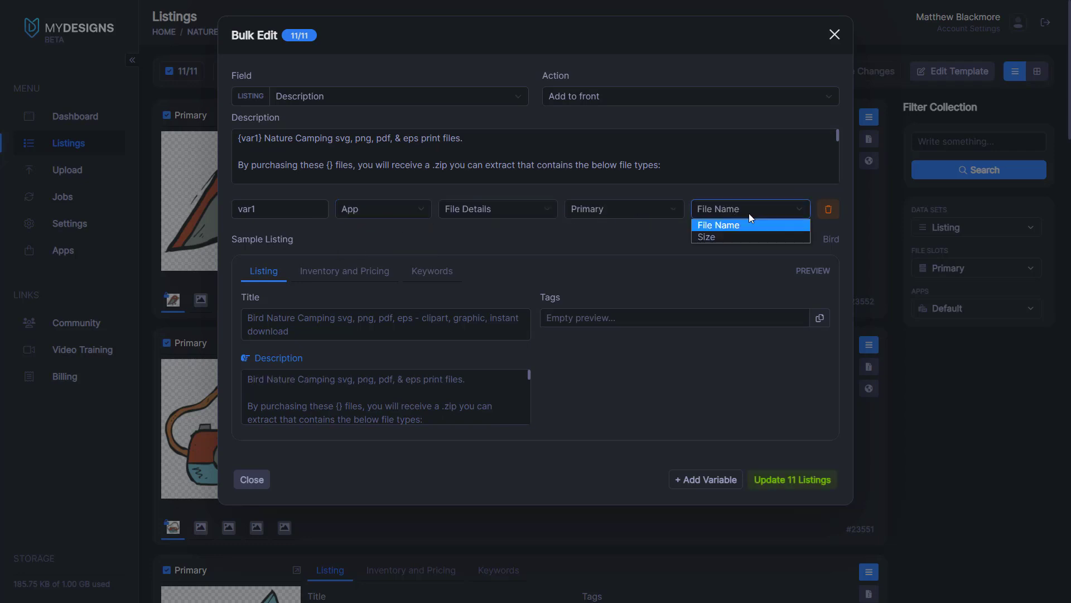
click(735, 225)
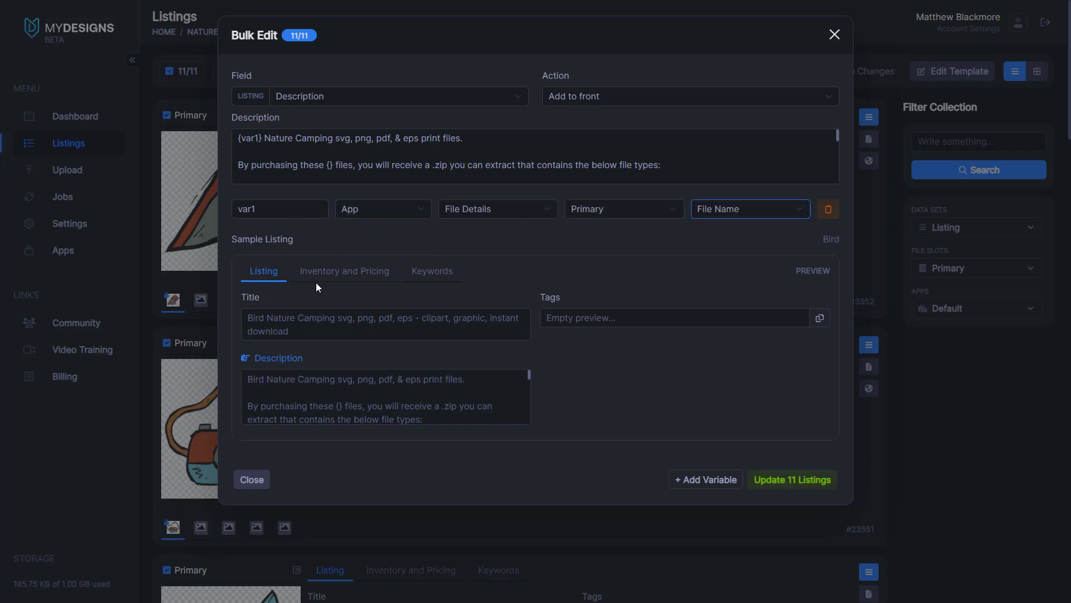
click(224, 388)
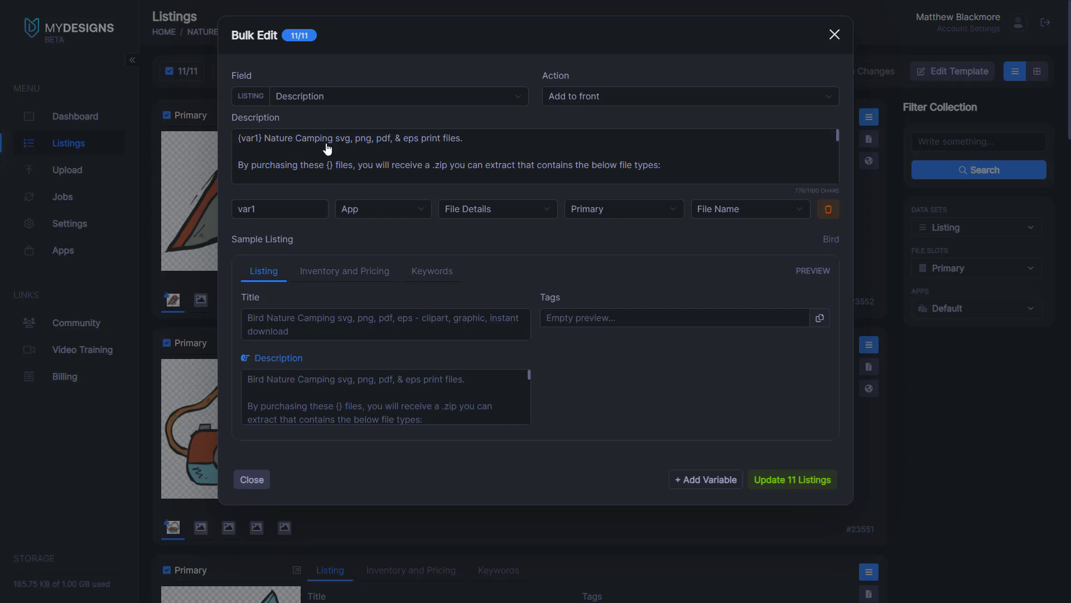
- Replace the {} placeholder in the "By purchasing these {} files" sentence of the description with {var1}
click(333, 165)
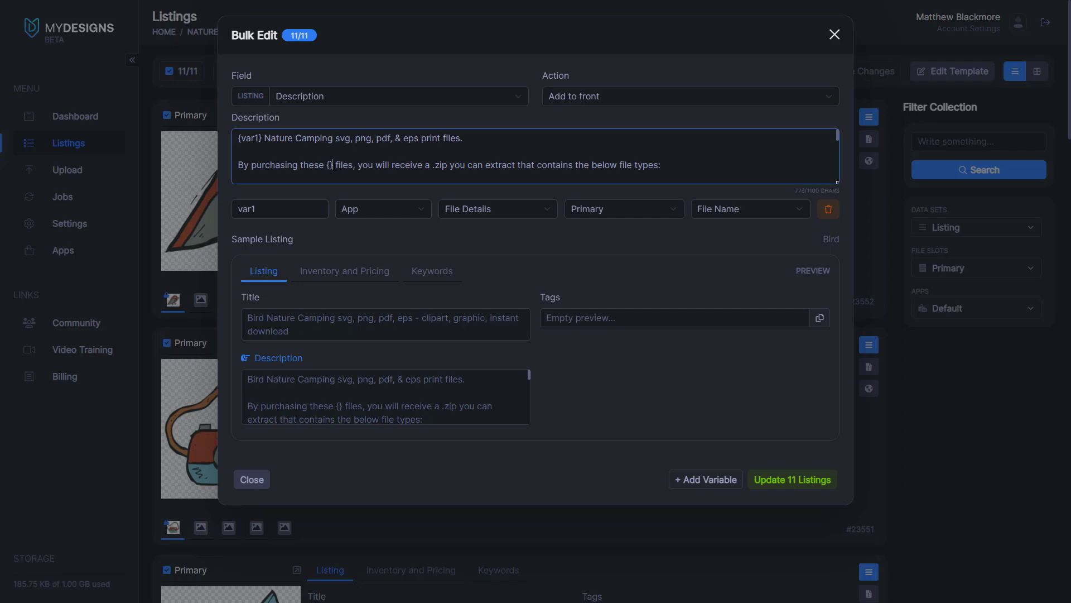
double_click(330, 165)
key(ctrl+v)
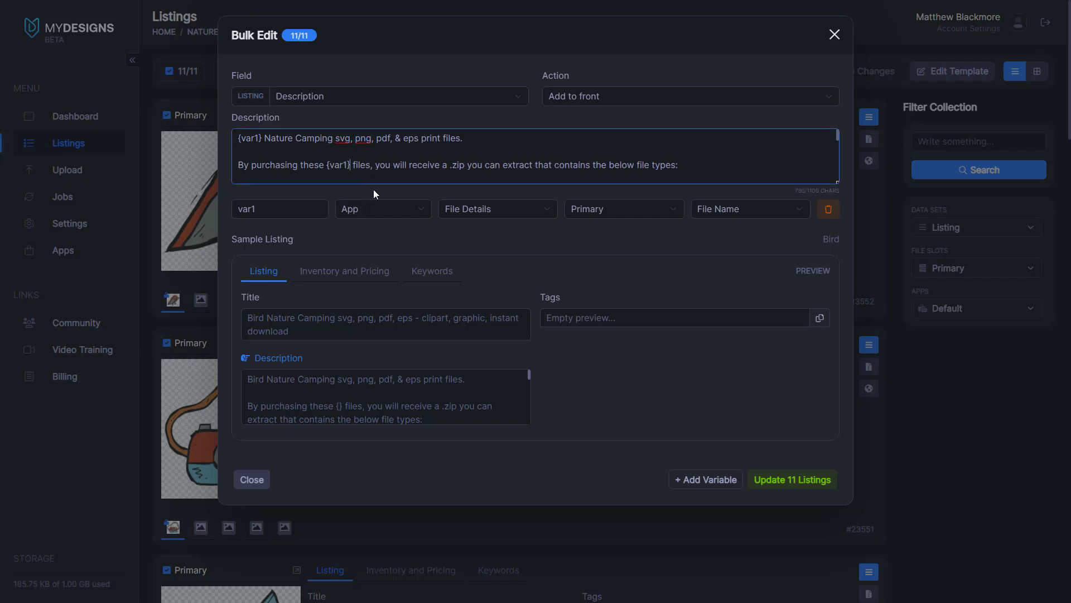
click(380, 250)
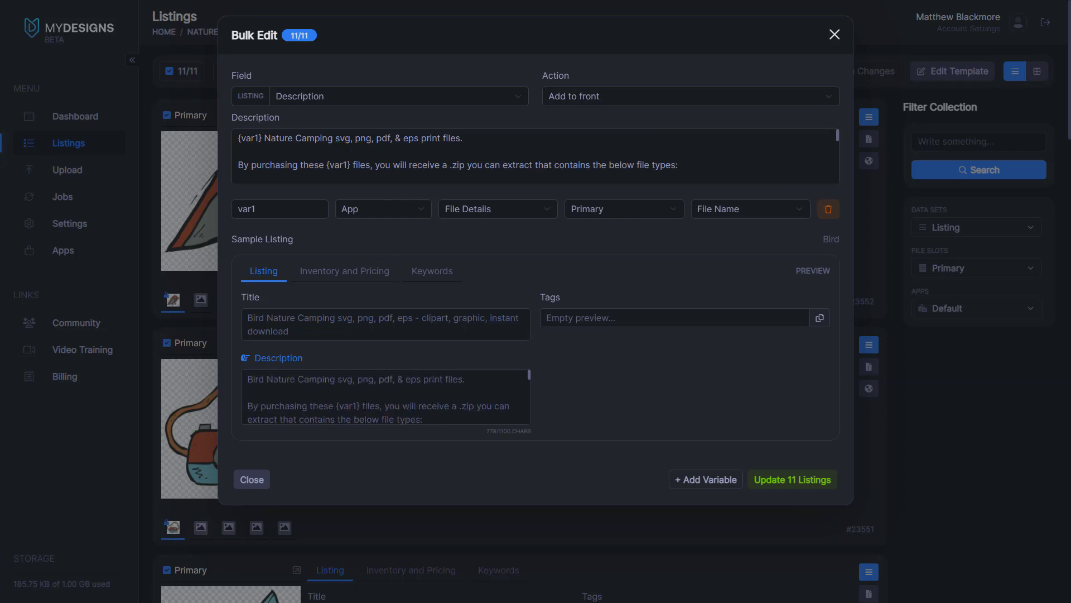
- Delete the {var1} tag from the "By purchasing these {var1} files" sentence of the description
click(351, 167)
drag(352, 166, 327, 166)
key(BackSpace)
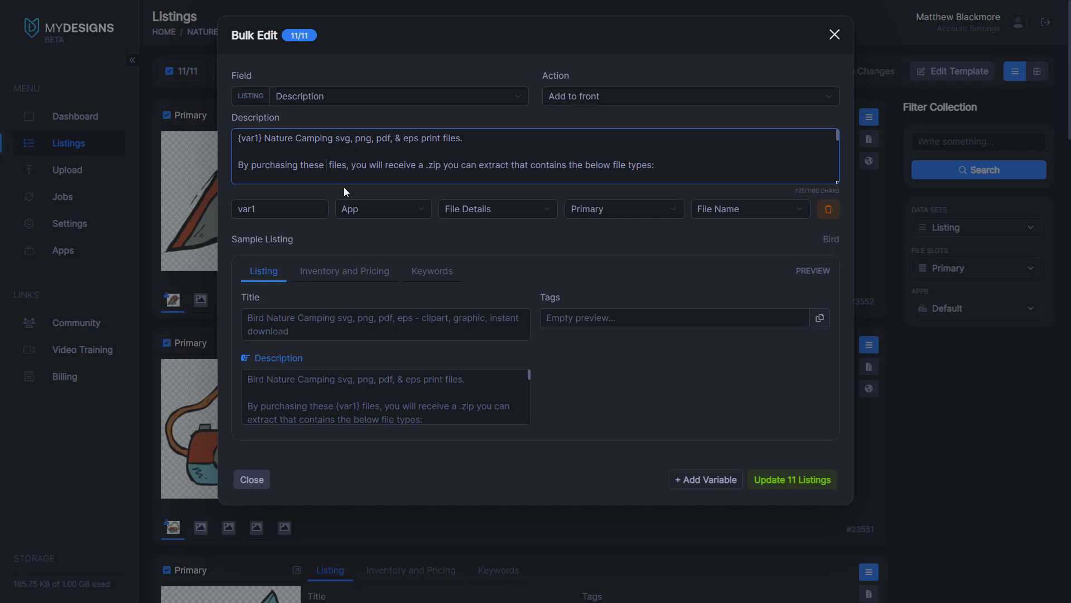
key(BackSpace)
click(296, 209)
- Add a second variable and move its {var2} tag from the end of the description to after "By purchasing these"
click(706, 479)
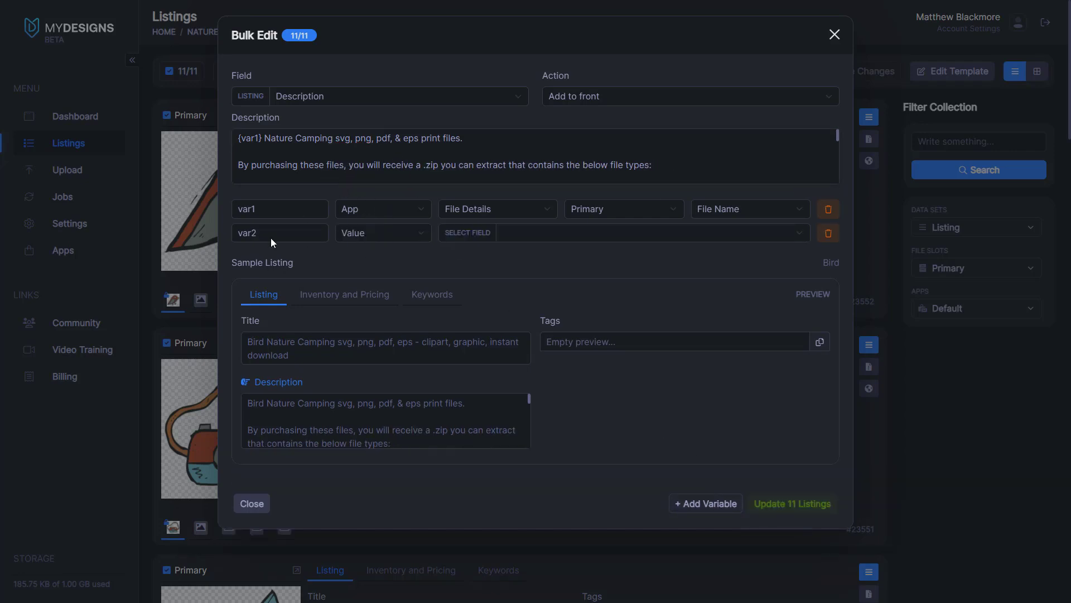
scroll(390, 159, down, 5)
drag(508, 176, 474, 175)
key(ctrl+c)
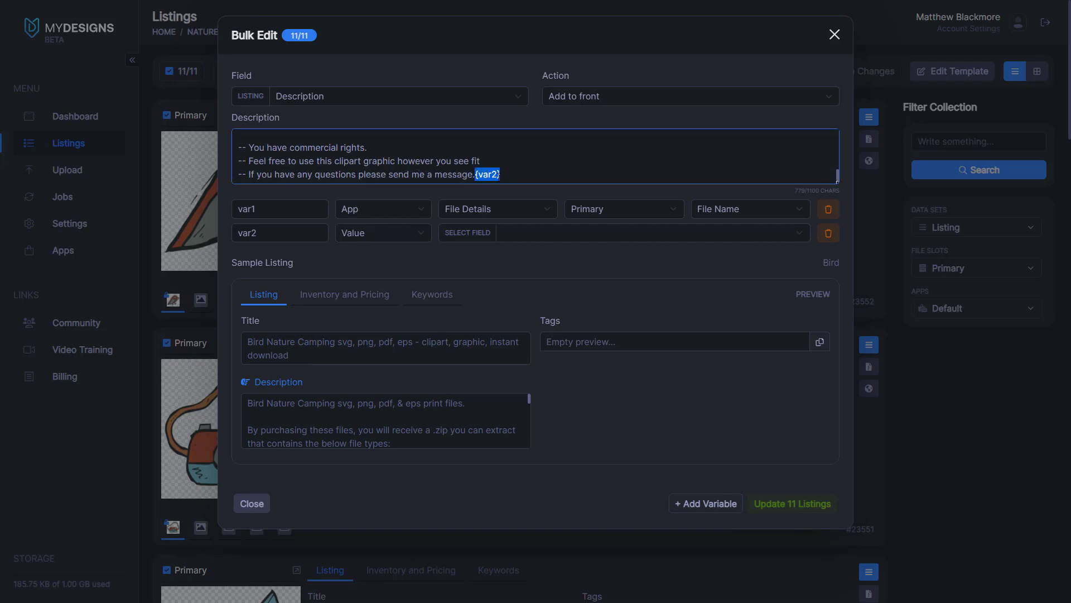
key(BackSpace)
scroll(324, 156, up, 5)
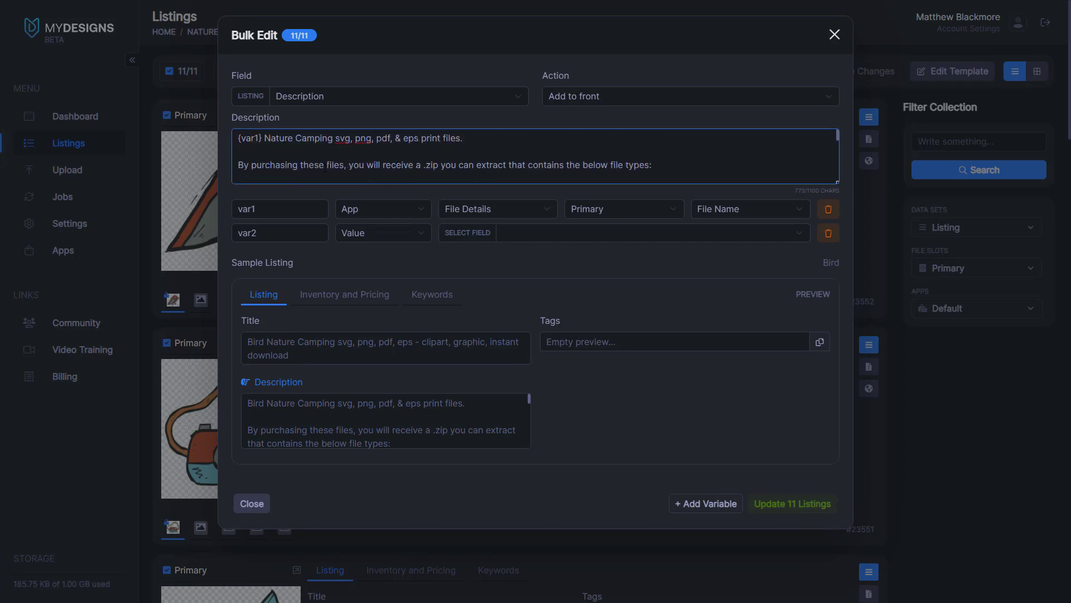
click(326, 167)
key(ctrl+v)
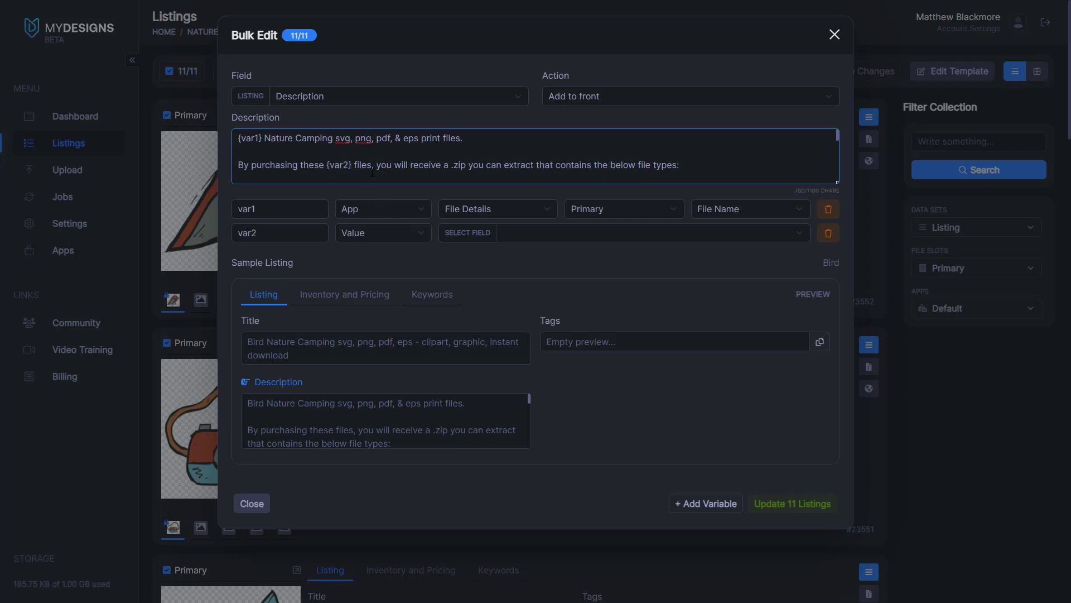
scroll(423, 166, down, 3)
scroll(422, 165, up, 3)
- Source the description's var2 from the app's file details, using the Primary file's File Name
click(380, 232)
click(395, 260)
click(490, 233)
click(490, 249)
click(629, 232)
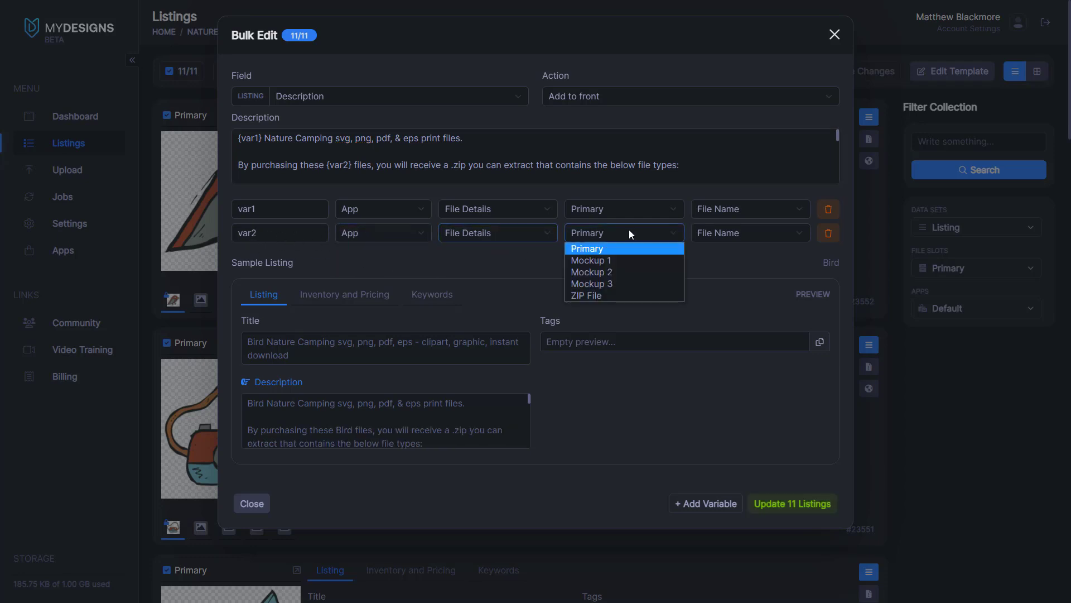
click(749, 232)
click(749, 244)
click(706, 281)
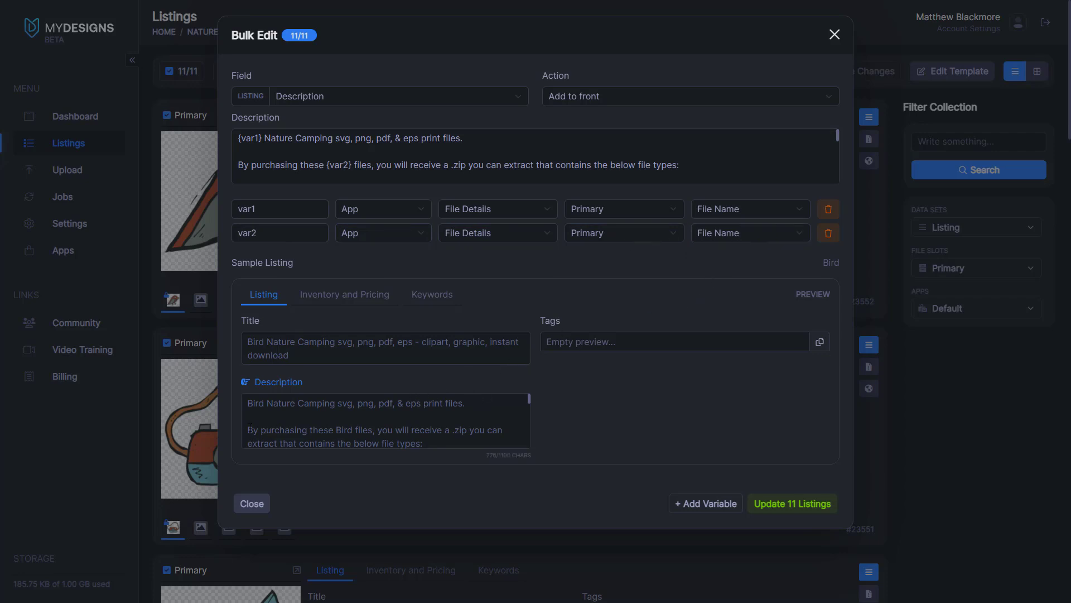
scroll(272, 427, down, 2)
scroll(333, 418, up, 2)
scroll(363, 434, down, 3)
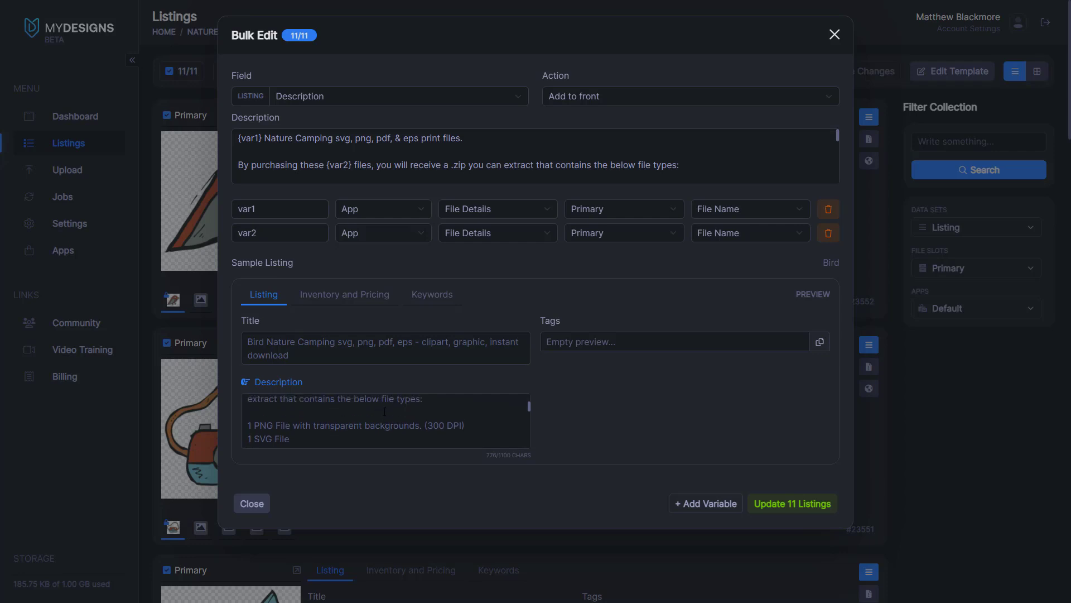
scroll(362, 434, up, 3)
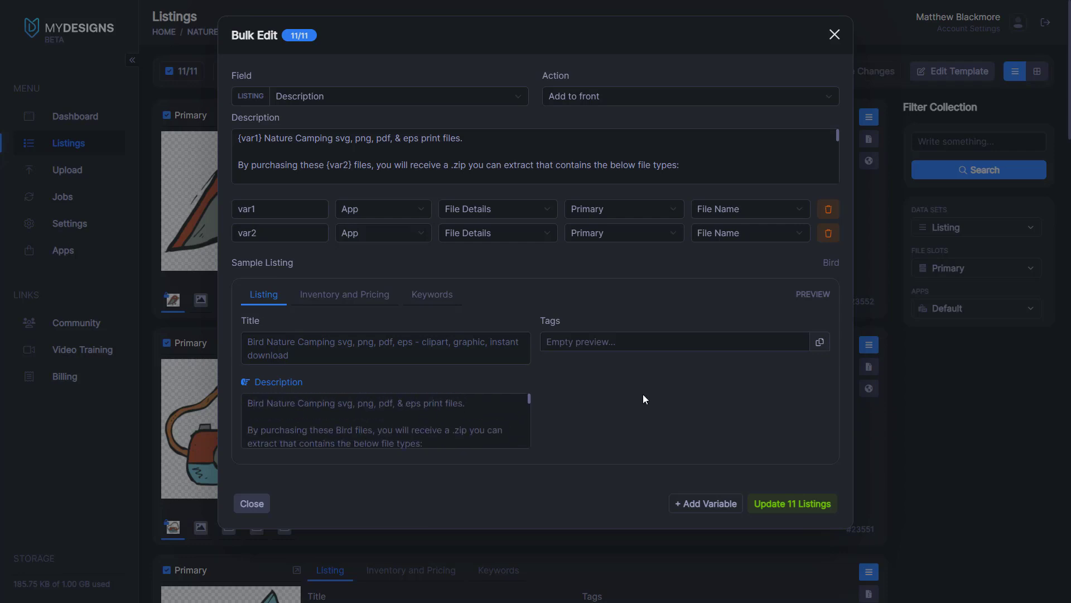
- Delete the {} placeholder between "This" and "Clipart file is digital" in the description
scroll(347, 149, down, 5)
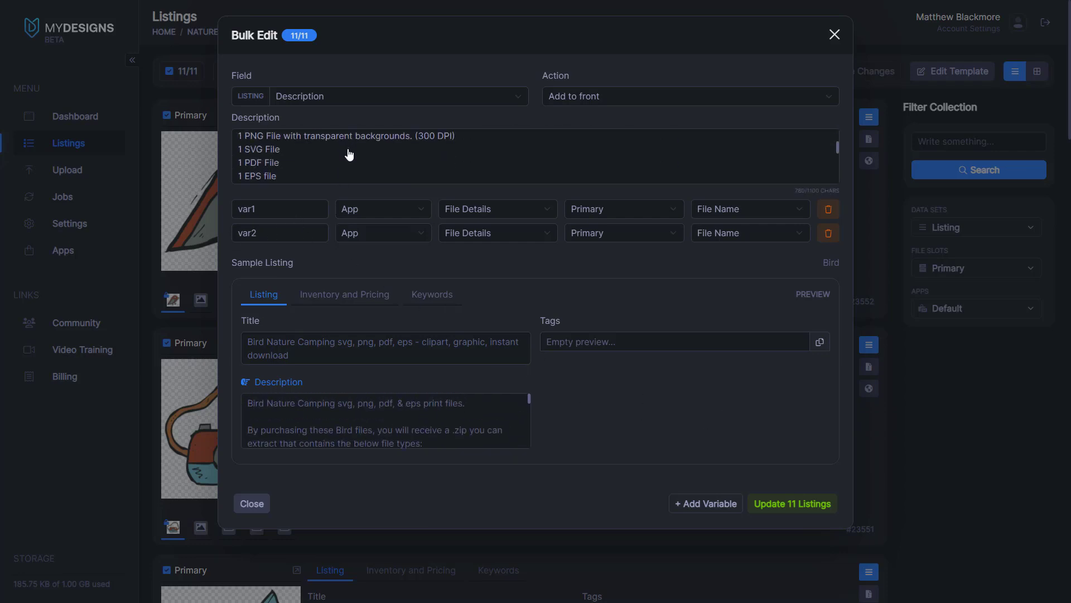
scroll(263, 173, up, 3)
scroll(262, 173, down, 5)
scroll(268, 172, up, 4)
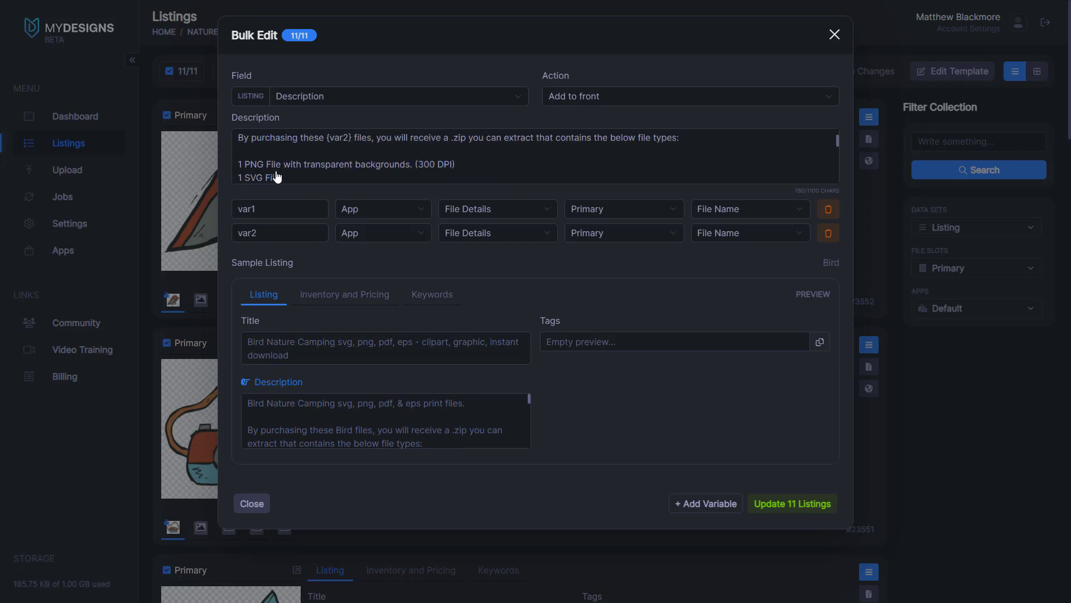
scroll(268, 172, down, 2)
click(263, 178)
key(BackSpace)
key(Delete)
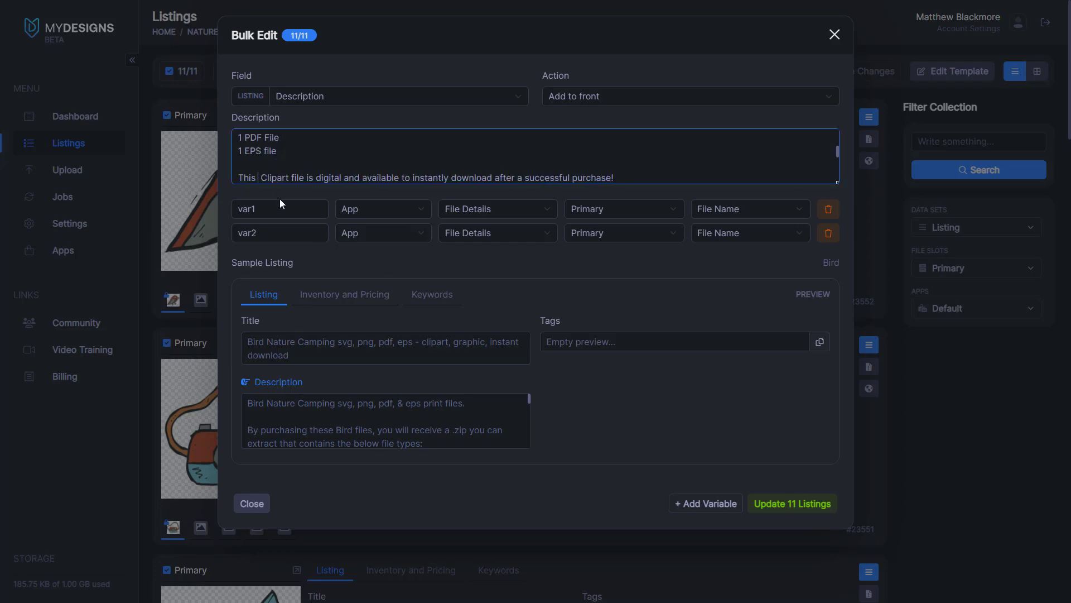
- Add a third variable and move its {var3} tag from the end of the description to between "This" and "Clipart file"
click(706, 503)
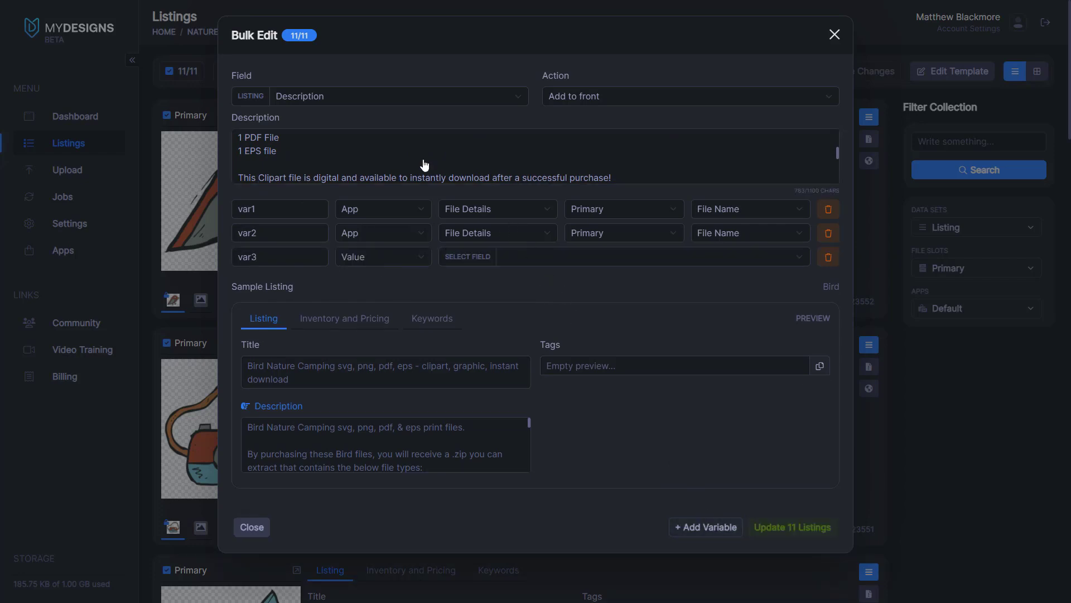
scroll(423, 163, down, 3)
drag(524, 175, 476, 174)
key(ctrl+x)
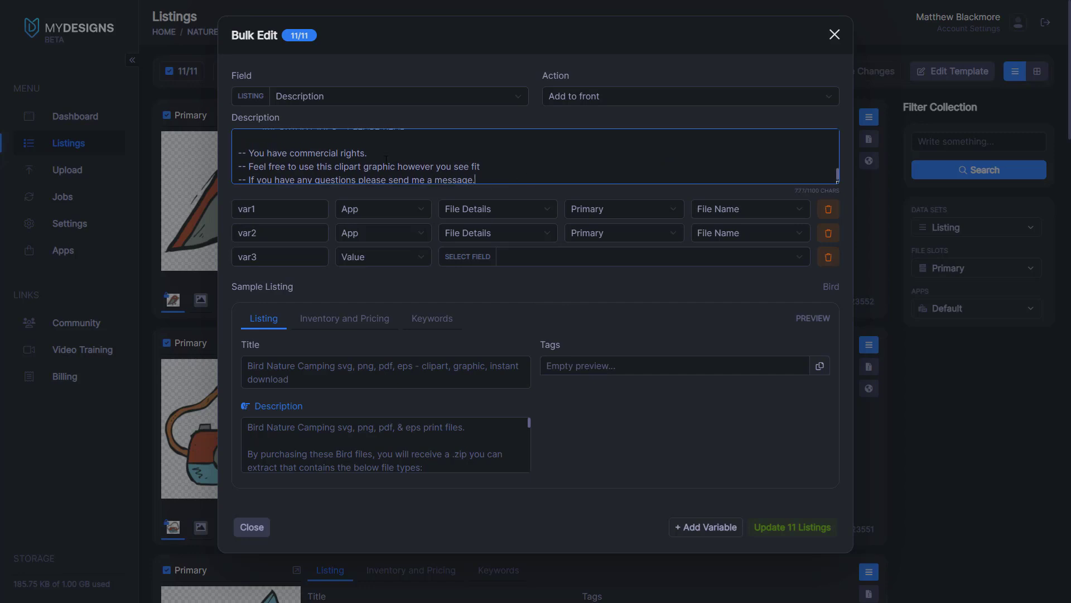
scroll(285, 172, up, 10)
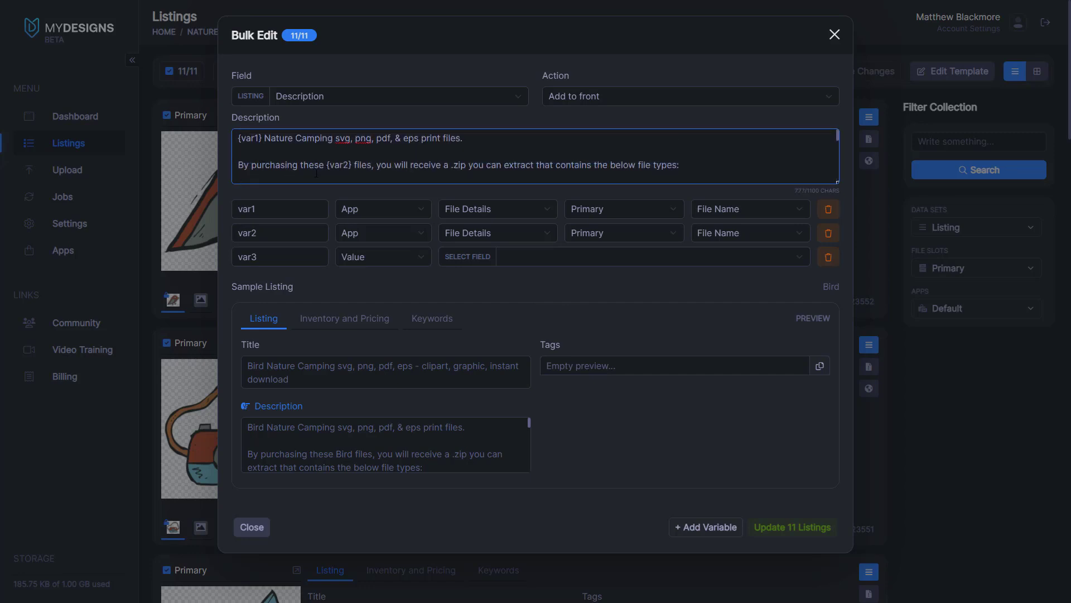
scroll(338, 163, down, 3)
scroll(253, 149, down, 3)
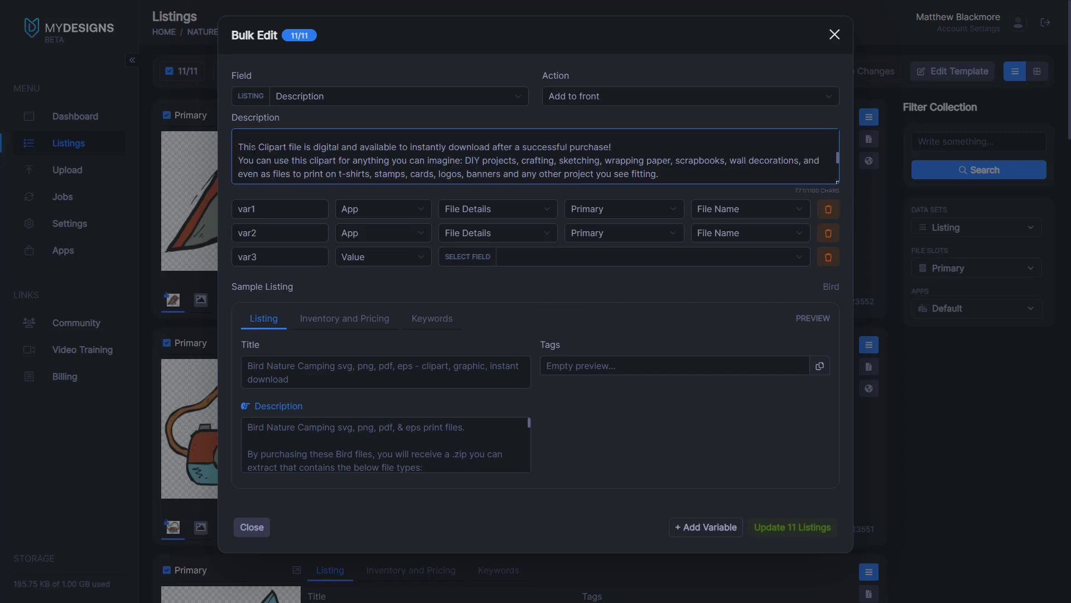
key(ctrl+v)
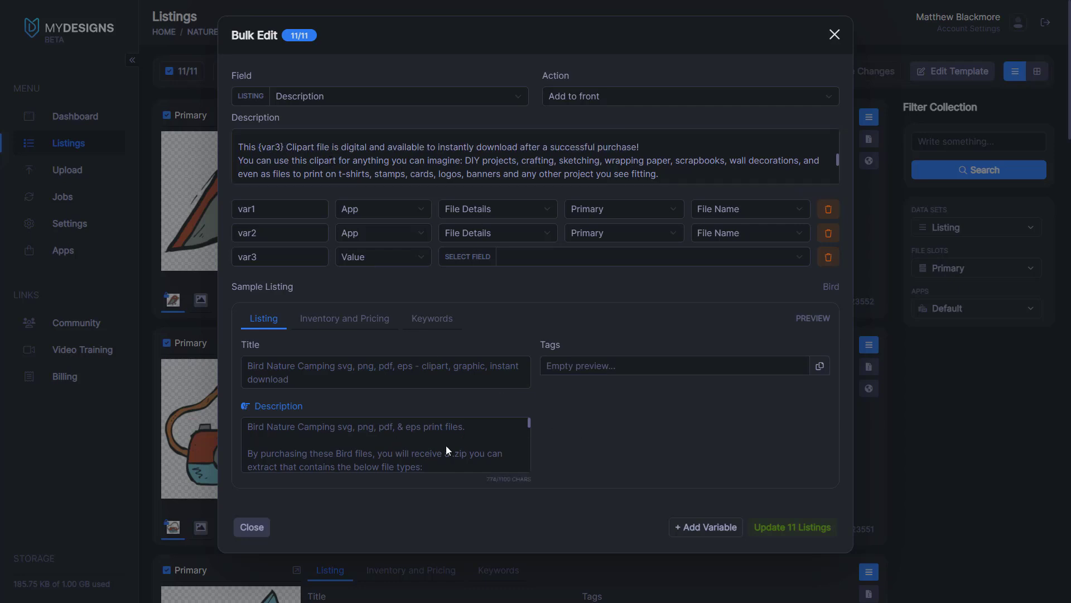
- Source the description's var3 from the app's file details, keeping the Primary file's File Name
scroll(400, 440, down, 5)
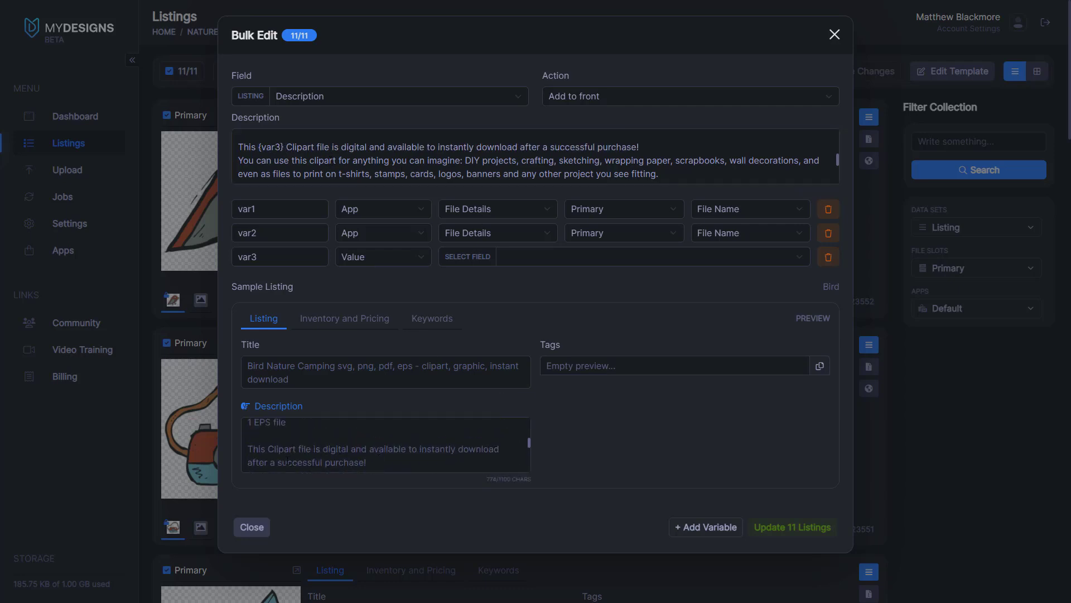
click(397, 258)
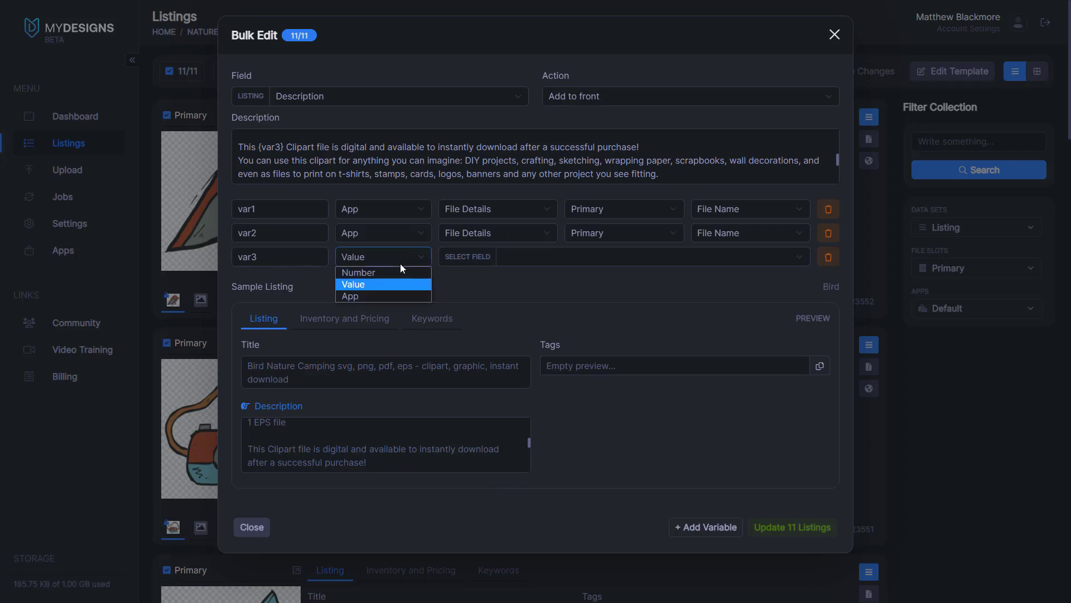
click(368, 296)
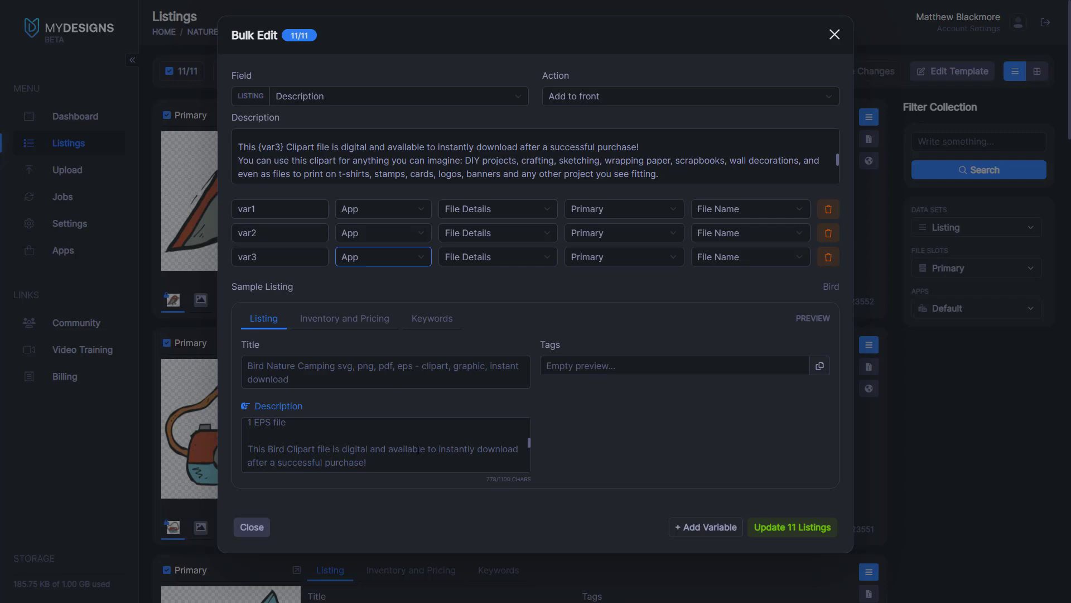
- Check the description template through to its end and apply it to all 11 selected listings
scroll(459, 167, down, 5)
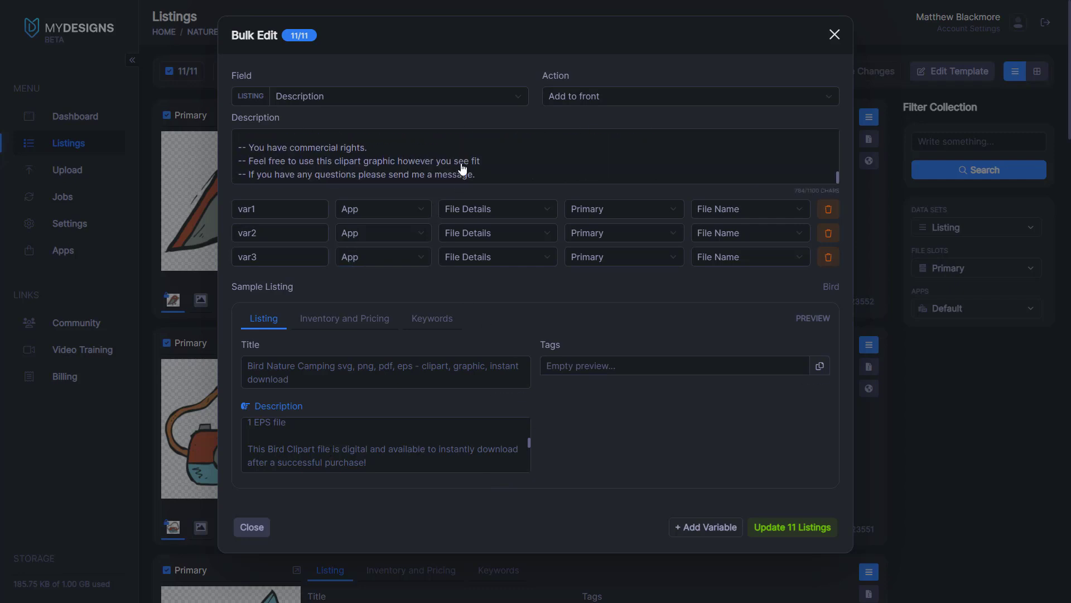
scroll(460, 164, up, 6)
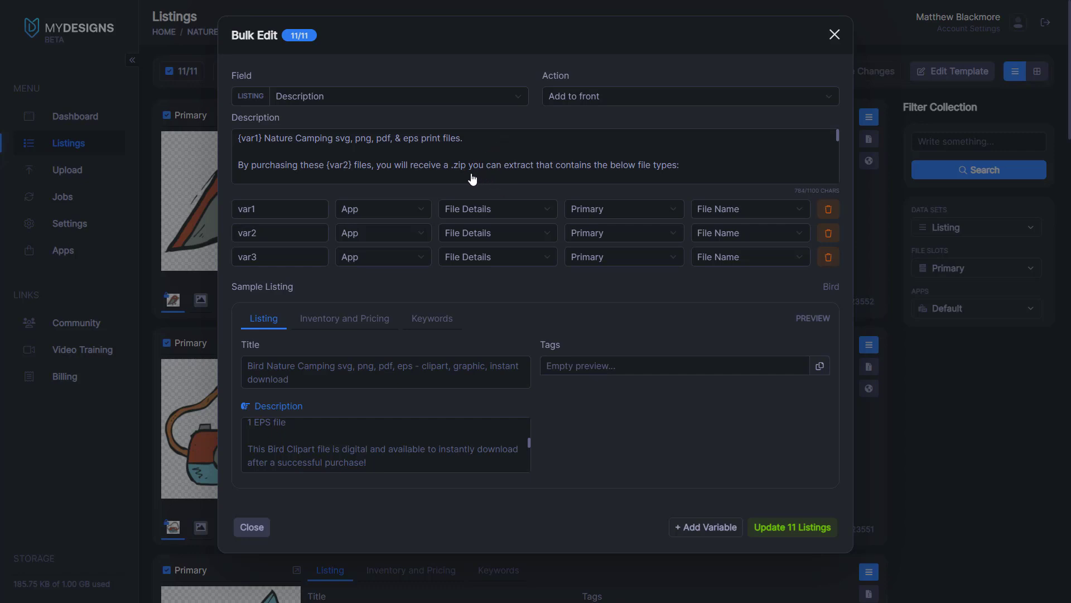
scroll(461, 176, down, 4)
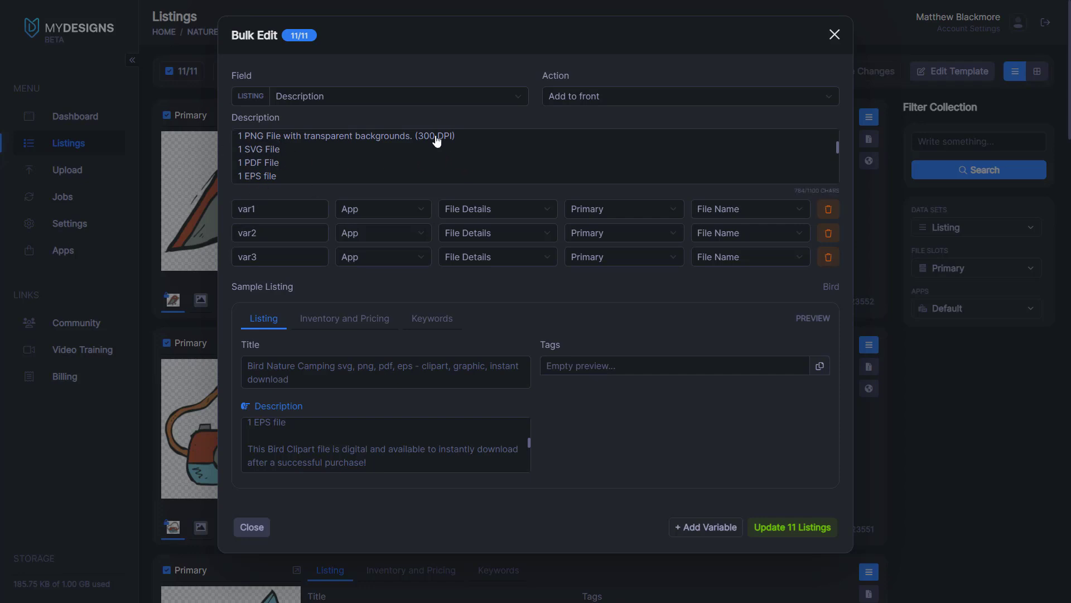
scroll(407, 173, down, 2)
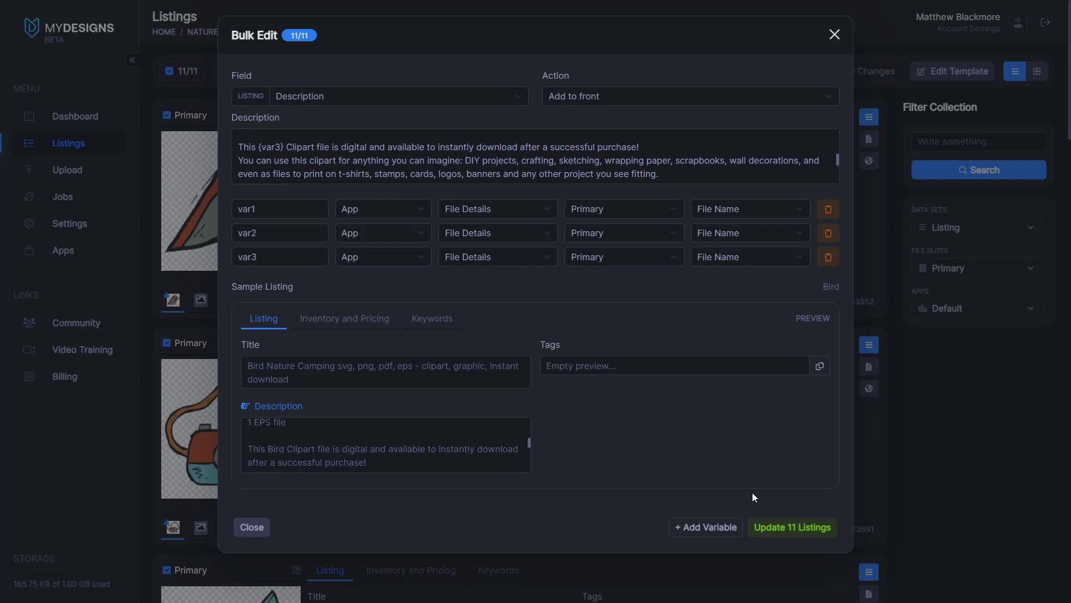
click(792, 526)
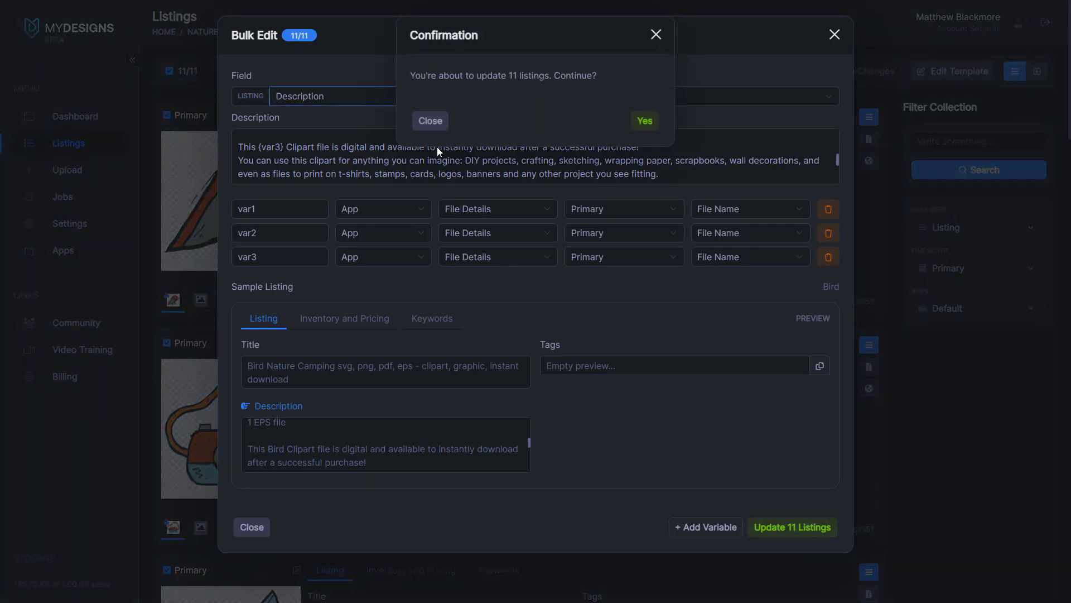
click(645, 120)
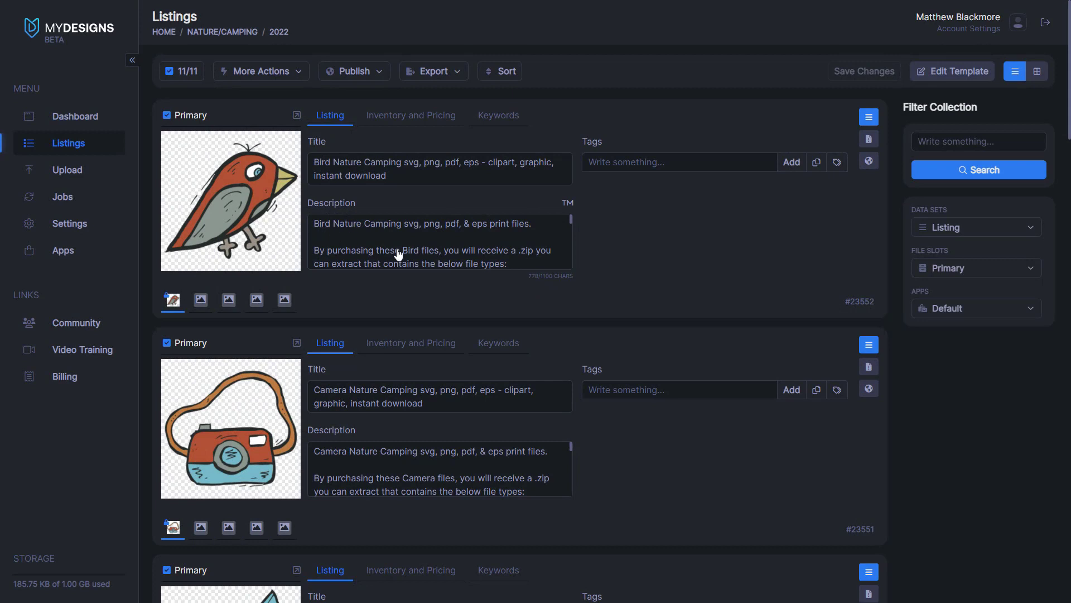
- Read through the Bird and Camera listings' descriptions to check that the file names were filled in
scroll(381, 249, down, 1)
scroll(381, 249, down, 3)
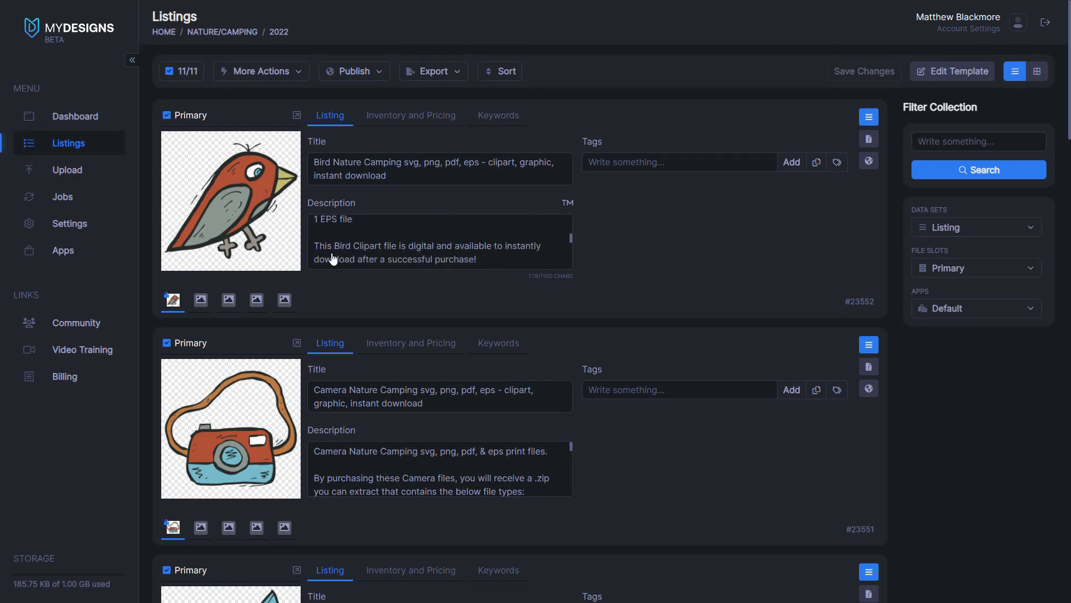
scroll(379, 319, down, 1)
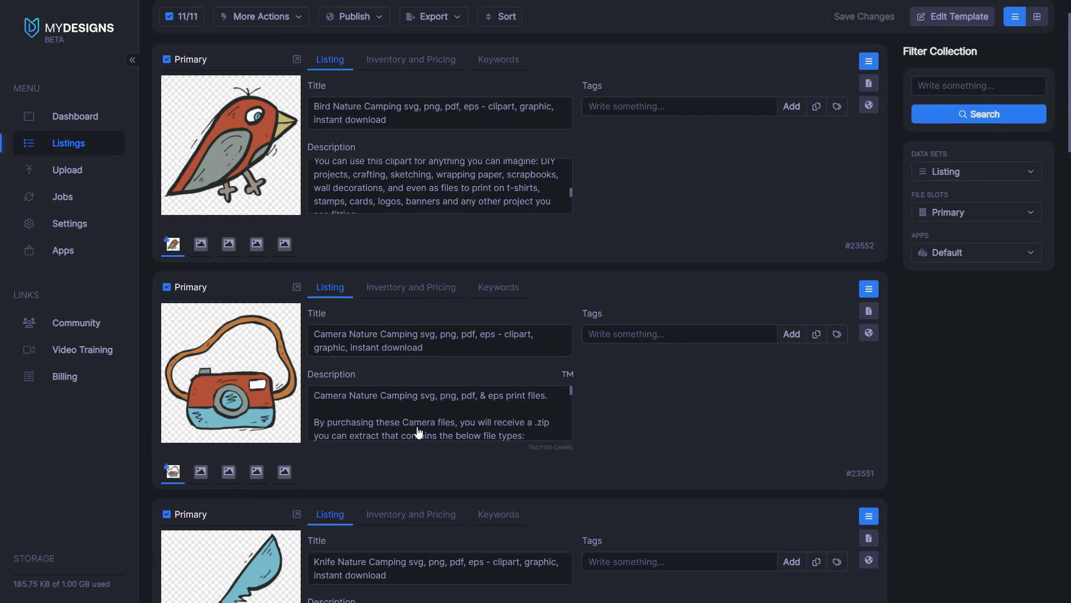
scroll(363, 175, up, 4)
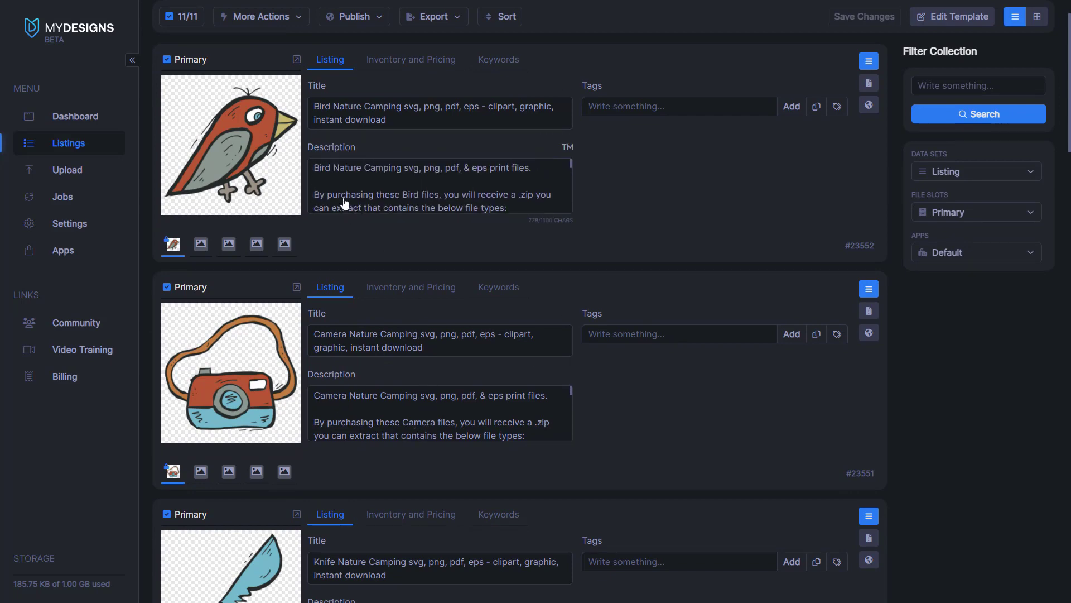
scroll(364, 184, down, 2)
scroll(363, 481, down, 3)
scroll(507, 384, up, 4)
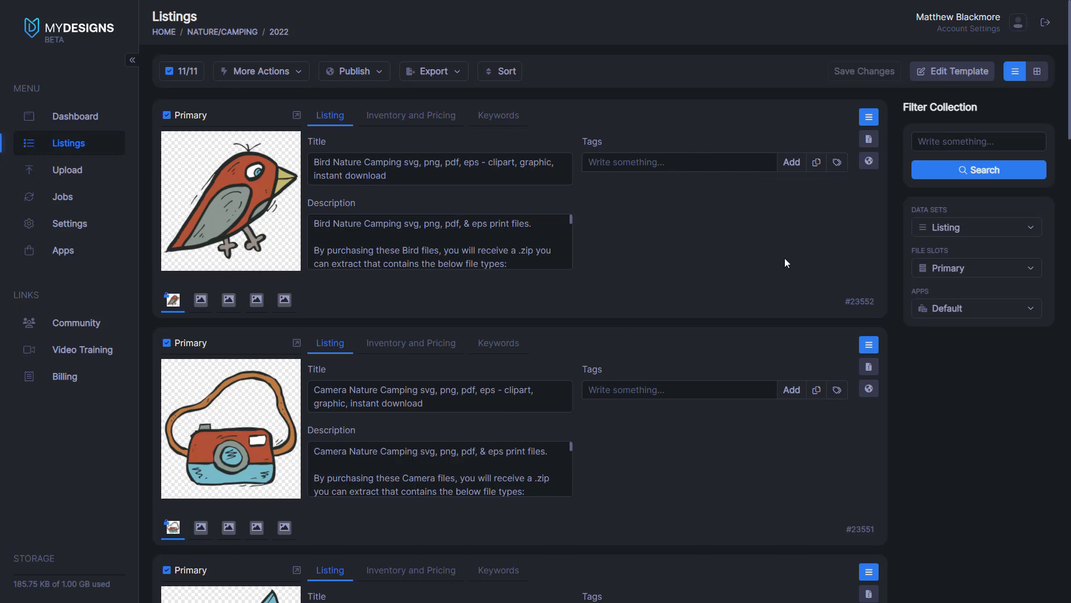
- Open the collection template's Tags field for editing and show its advanced settings
click(955, 77)
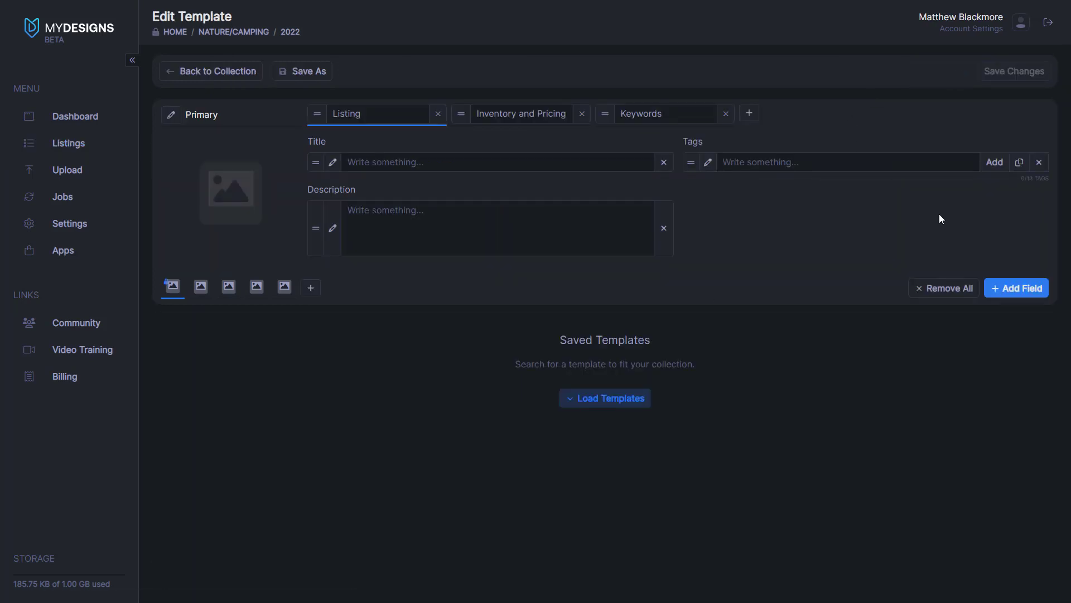
click(167, 77)
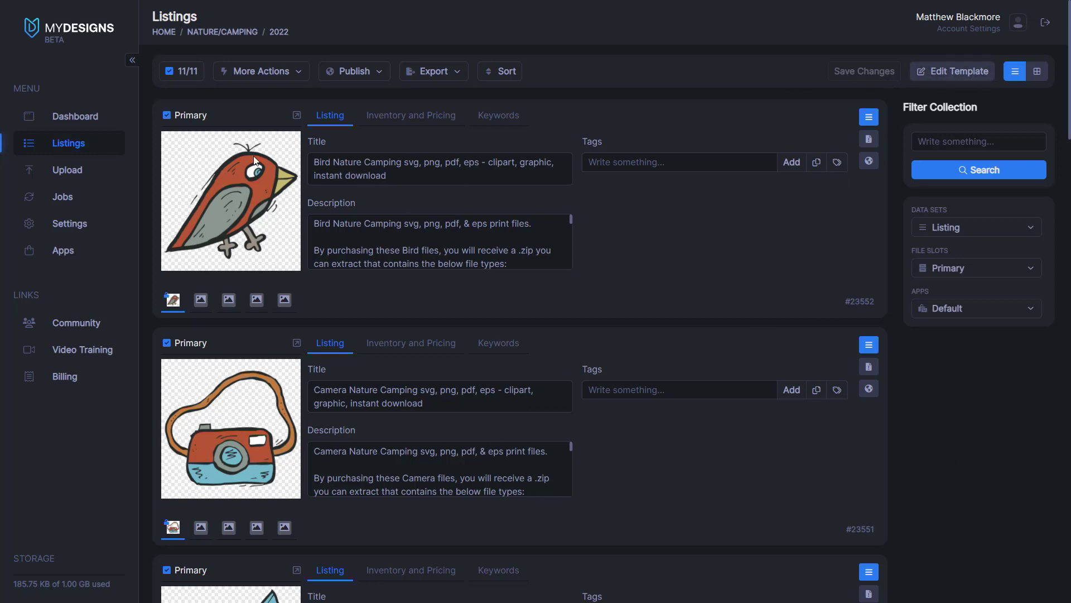
click(948, 74)
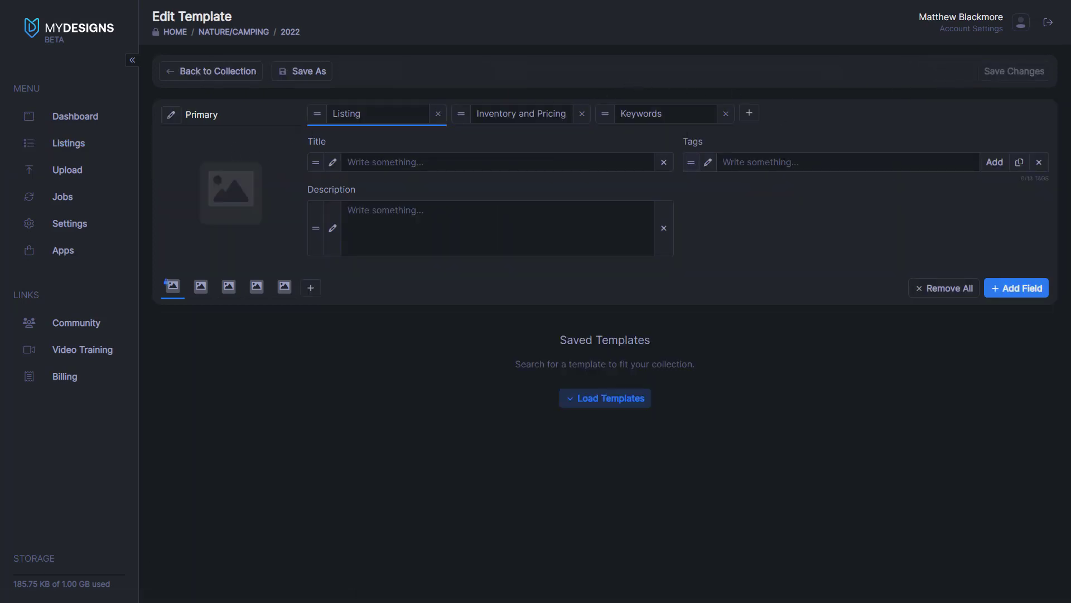
click(725, 163)
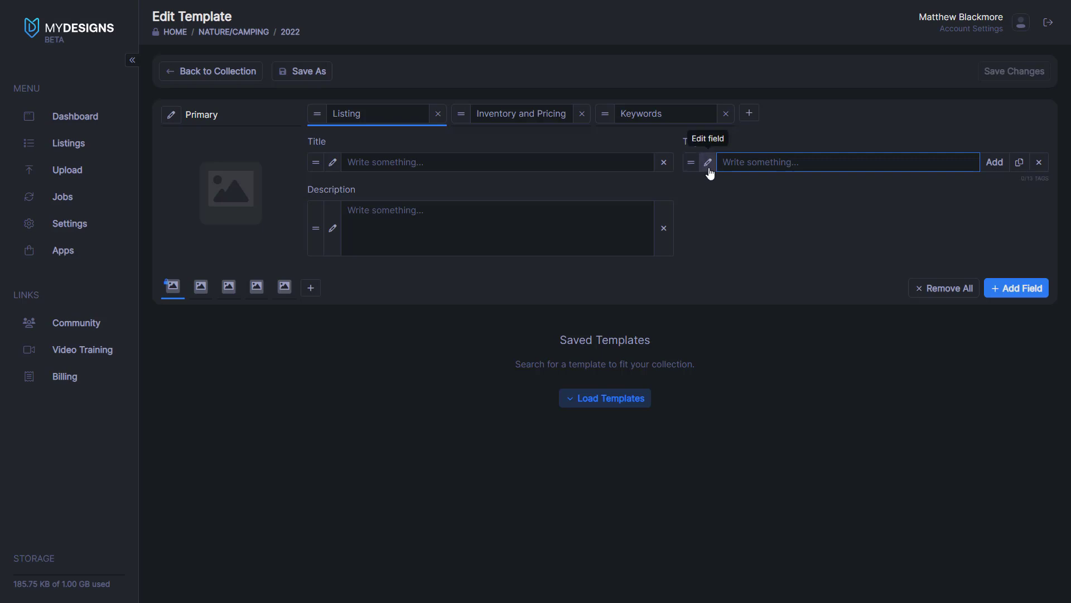
click(711, 169)
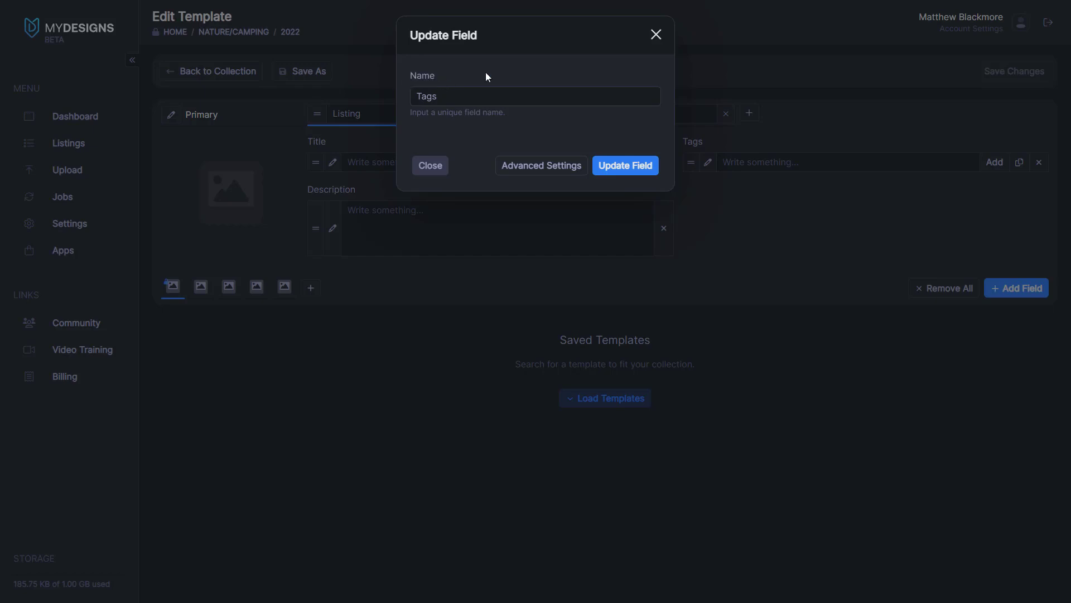
click(545, 169)
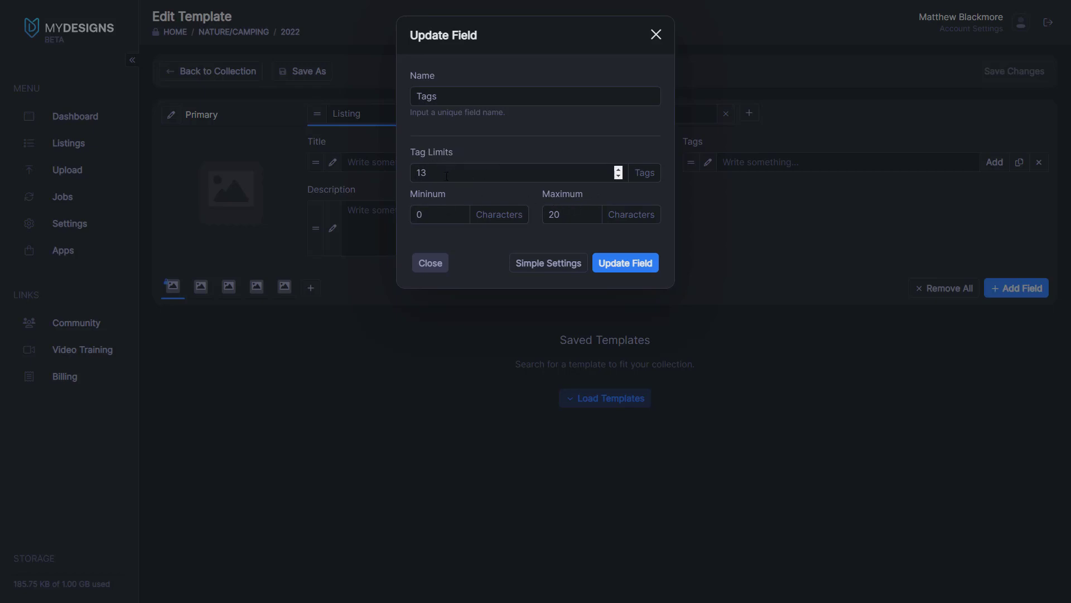
- Set the Tags field's minimum length to 3 characters and update the field
click(427, 173)
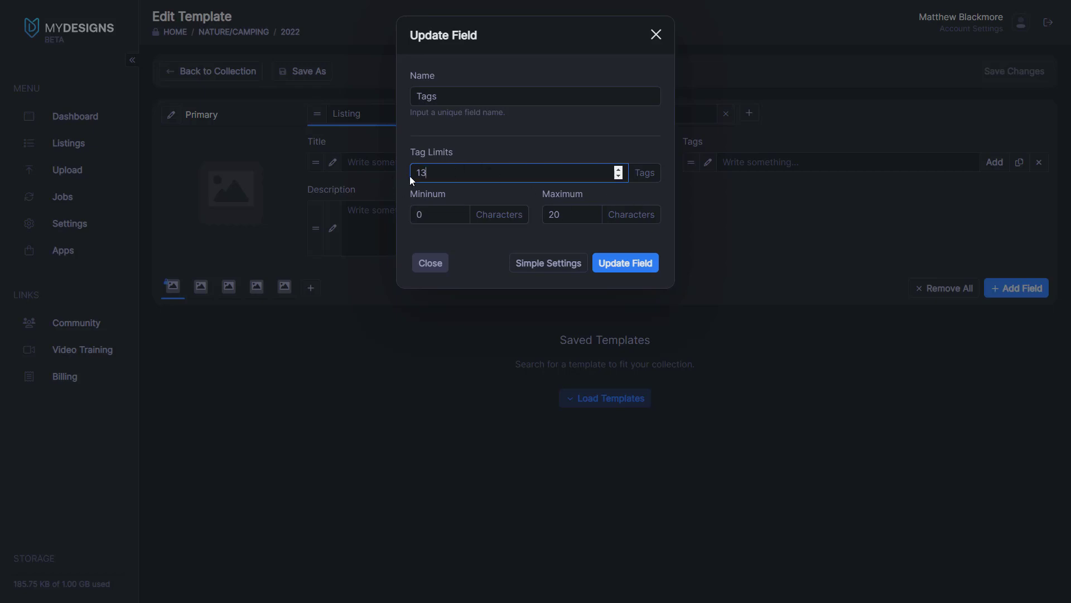
click(574, 215)
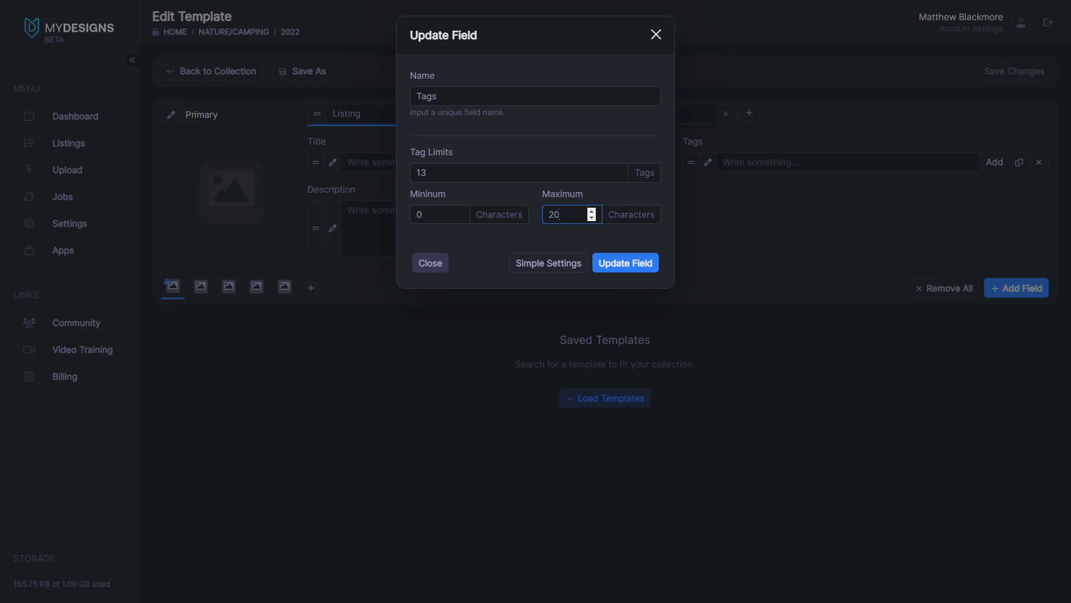
click(467, 216)
key(ctrl+a)
key(BackSpace)
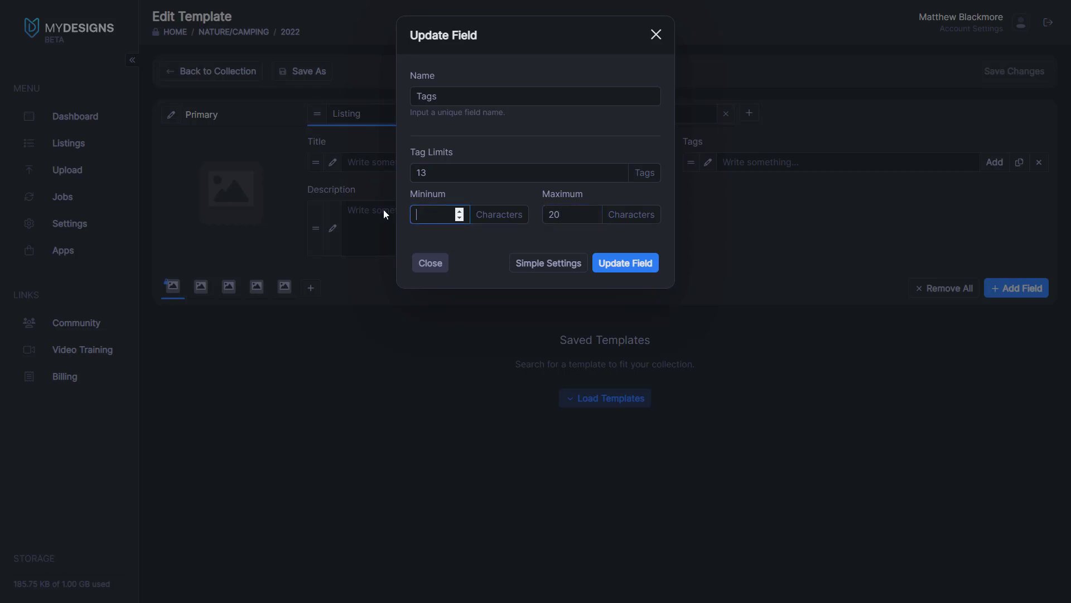
text(3)
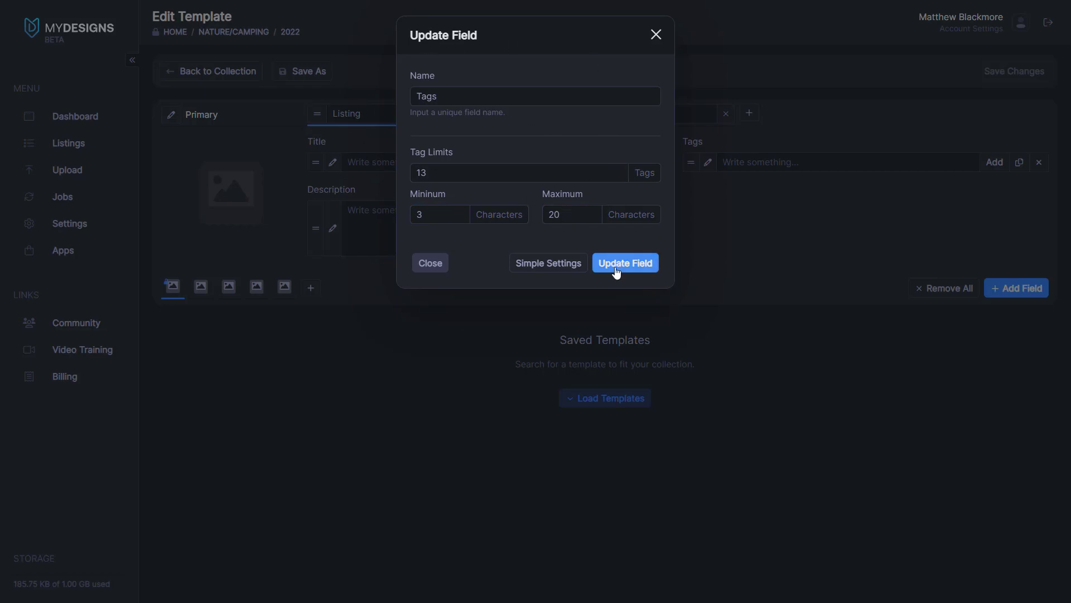
click(636, 266)
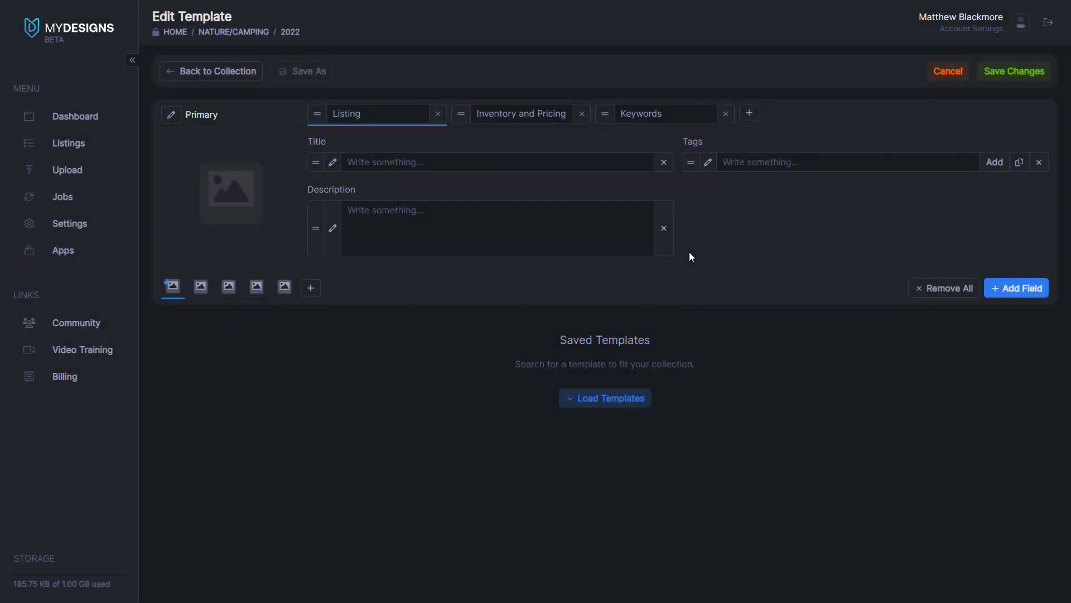
- Save the template changes with the option to update the template only
click(1010, 71)
click(544, 98)
click(543, 111)
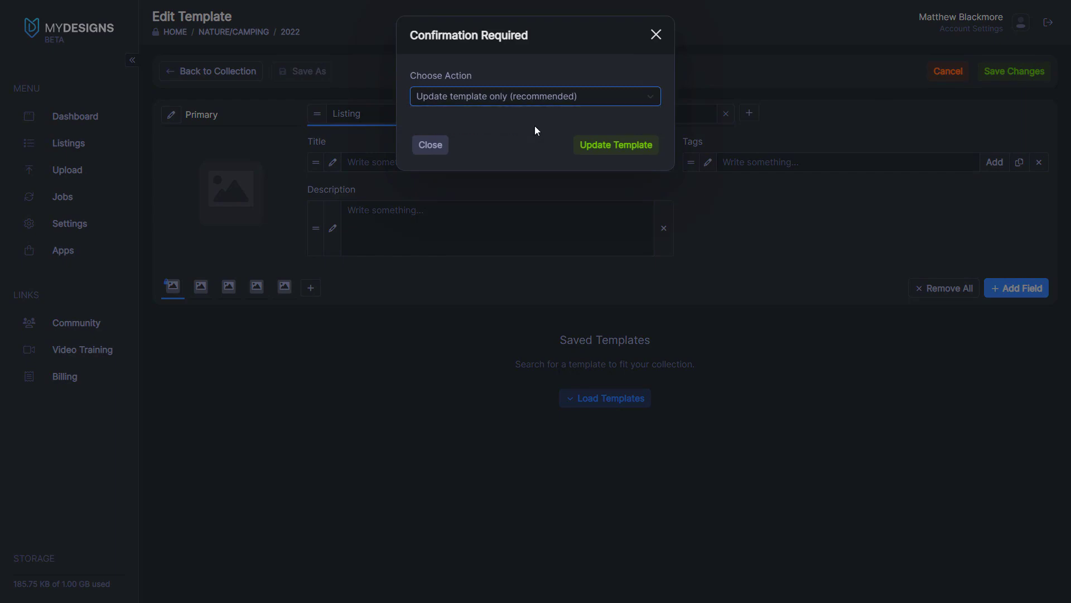
click(636, 150)
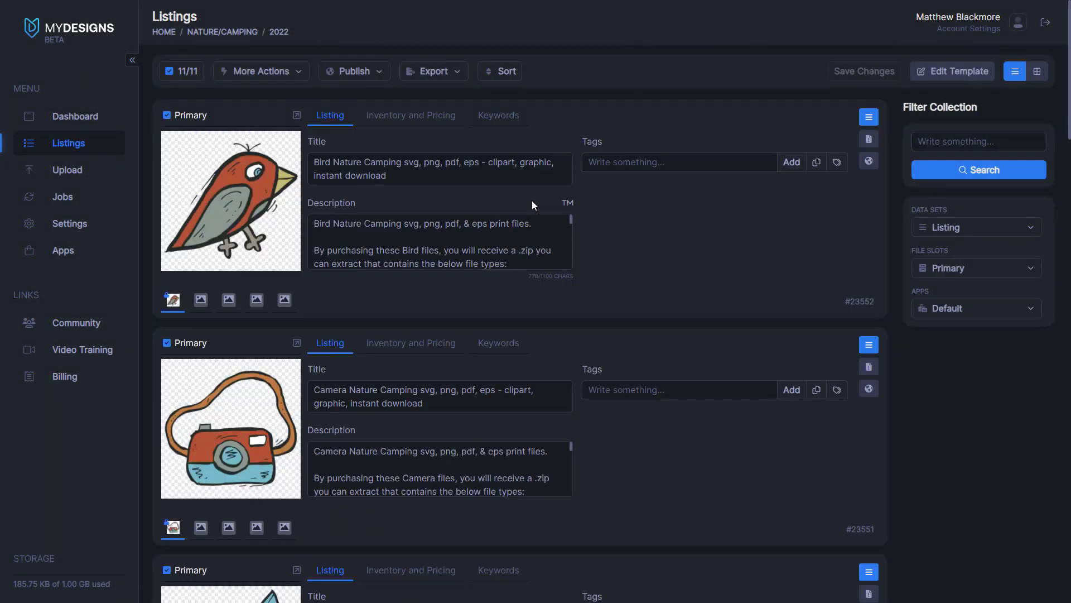
- Set up bulk tagging for all 11 selected listings with Etsy as the provider
scroll(688, 258, down, 11)
scroll(692, 288, up, 11)
scroll(641, 401, down, 4)
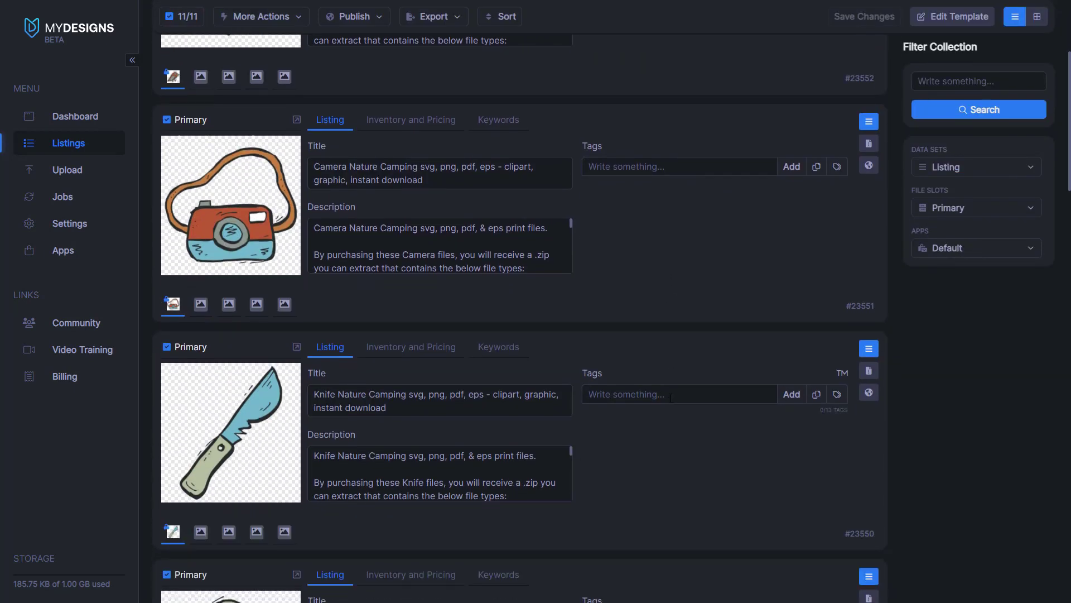
scroll(671, 397, up, 4)
scroll(668, 383, up, 1)
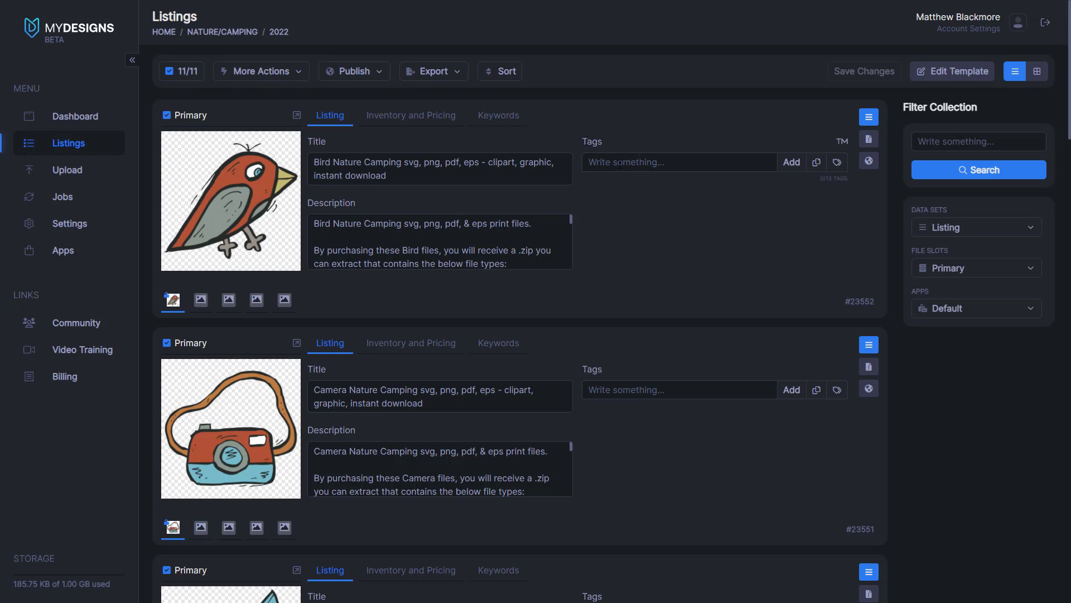
click(257, 75)
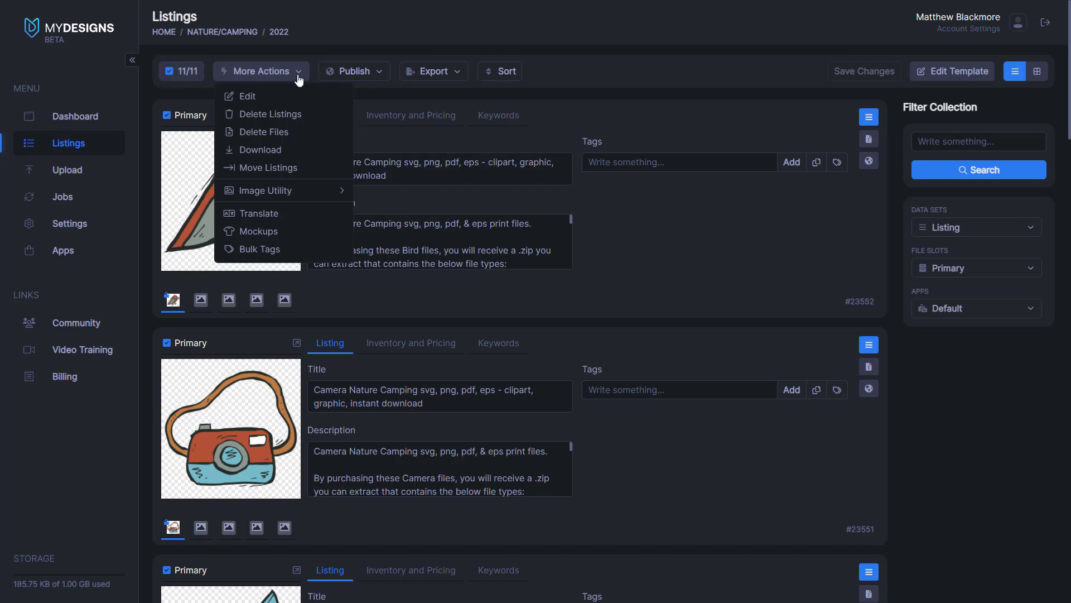
click(258, 249)
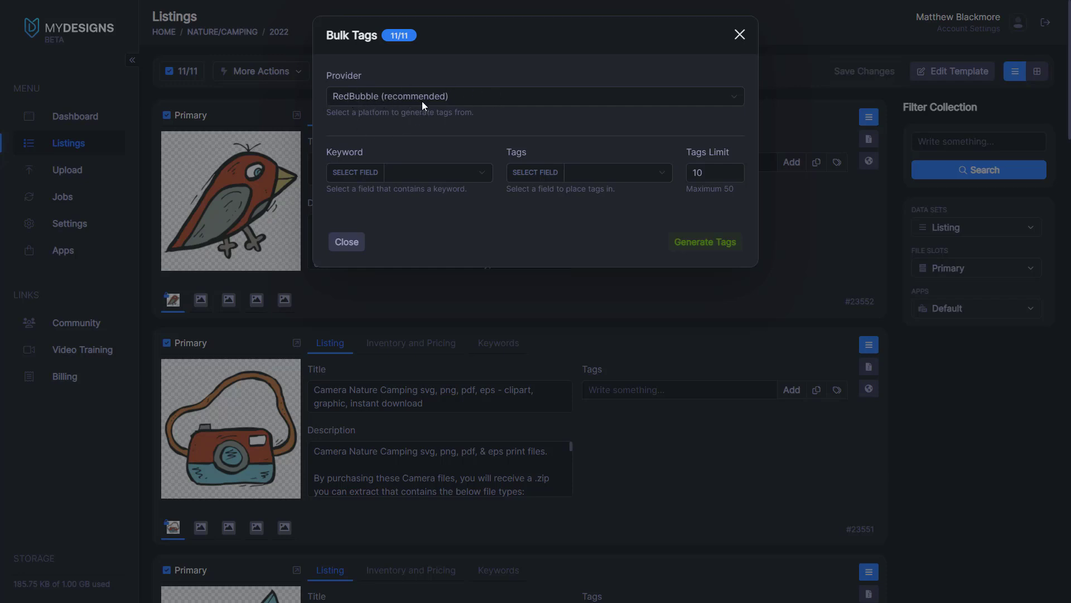
click(409, 97)
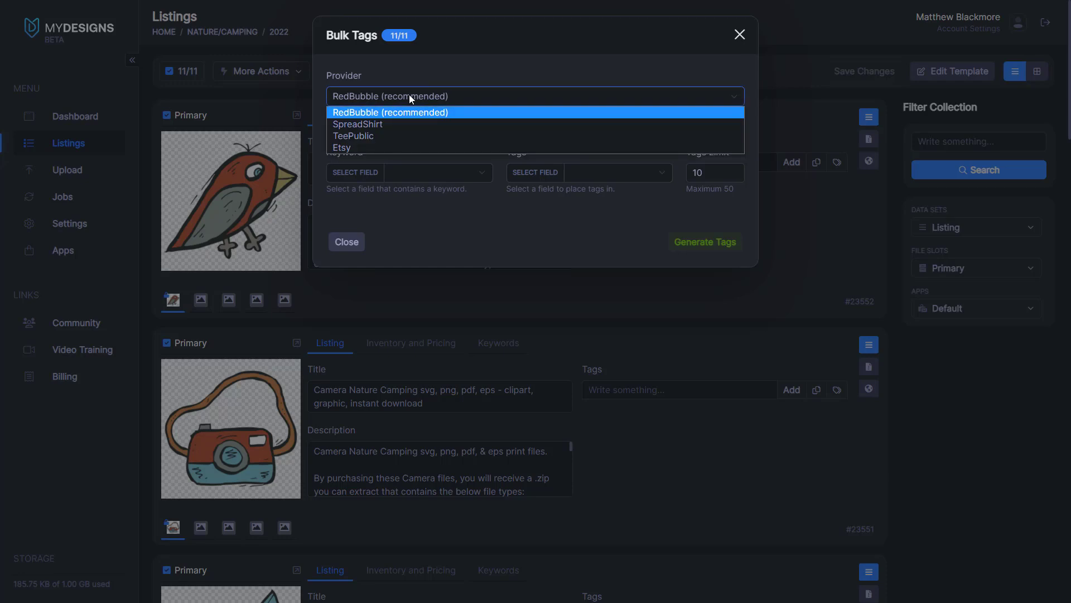
click(360, 148)
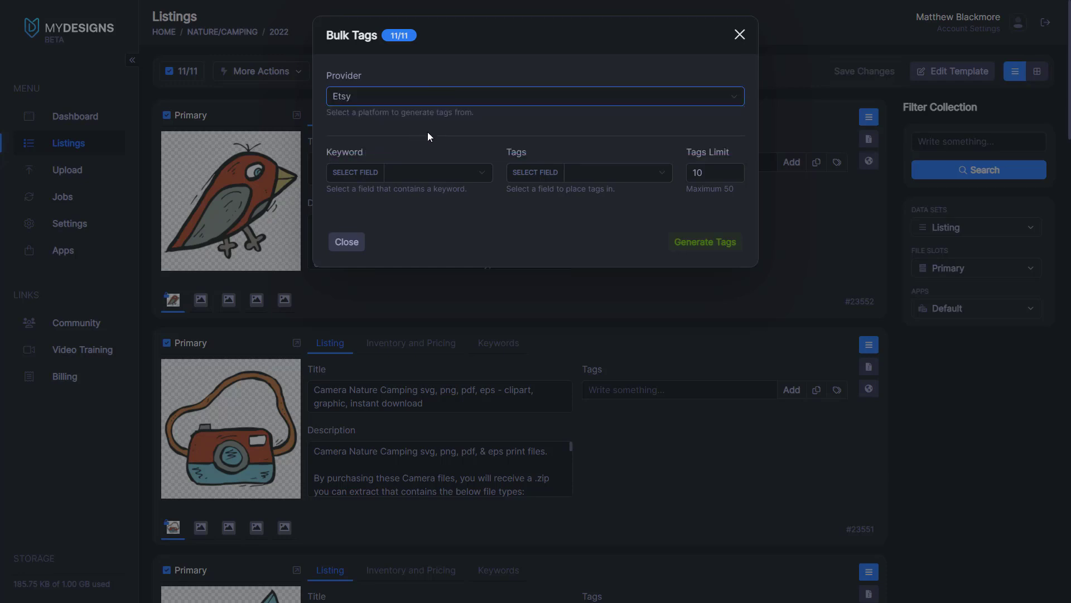
- Use the Tag's Data field as the keyword source and the listing's Tags field as the destination
click(448, 172)
click(448, 172)
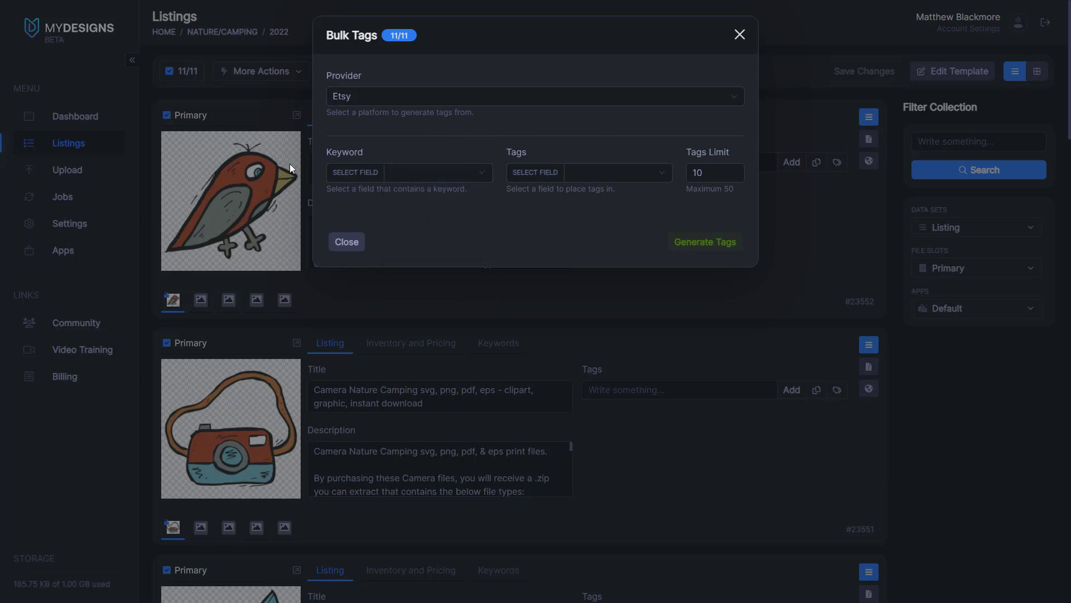
click(471, 171)
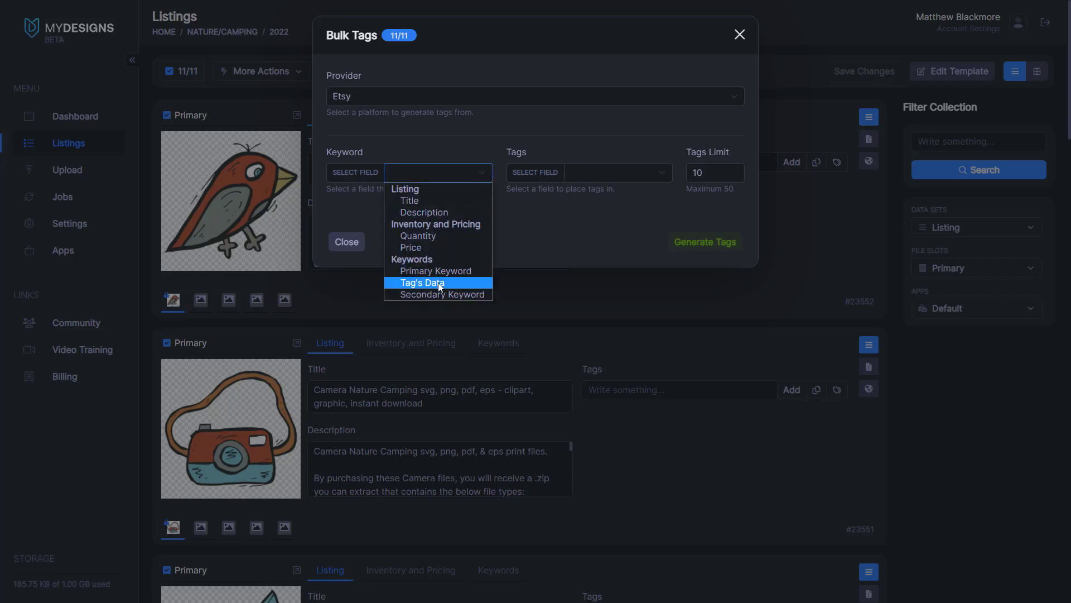
click(585, 166)
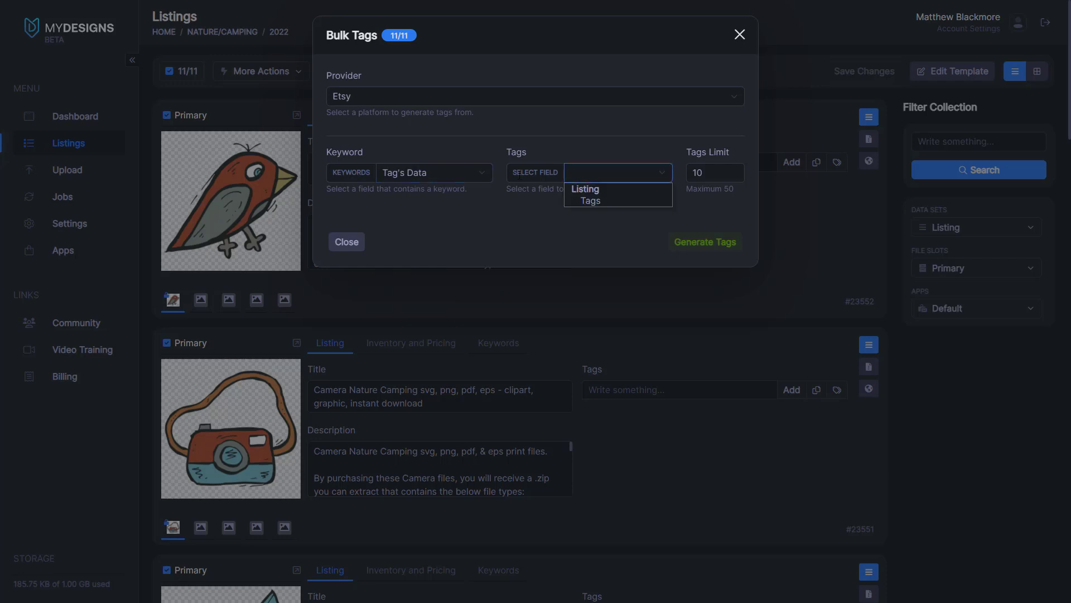
click(433, 176)
click(432, 179)
click(611, 172)
click(615, 198)
click(574, 172)
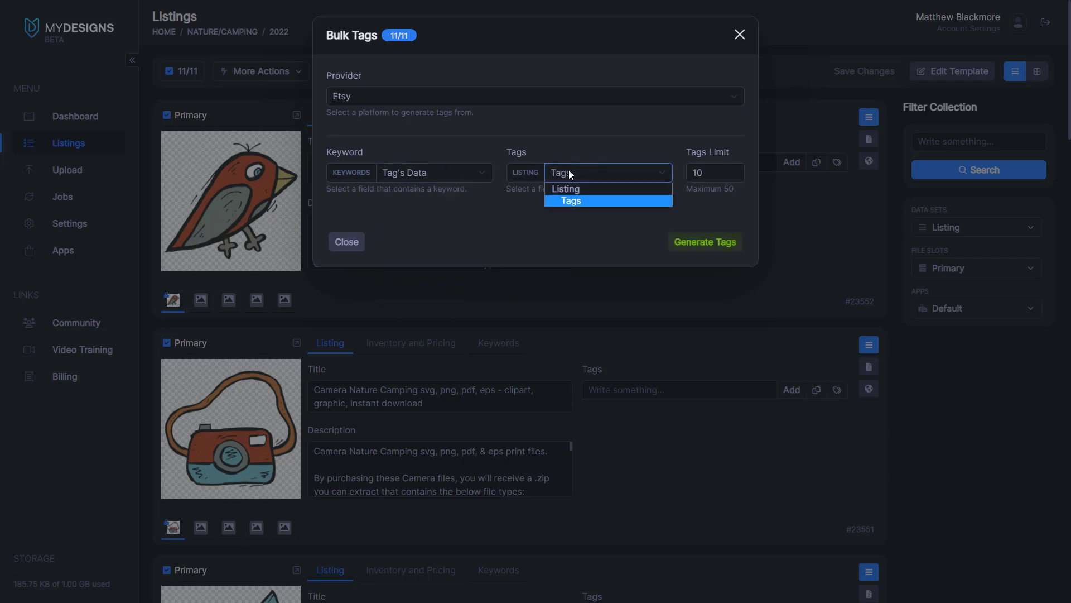
click(578, 202)
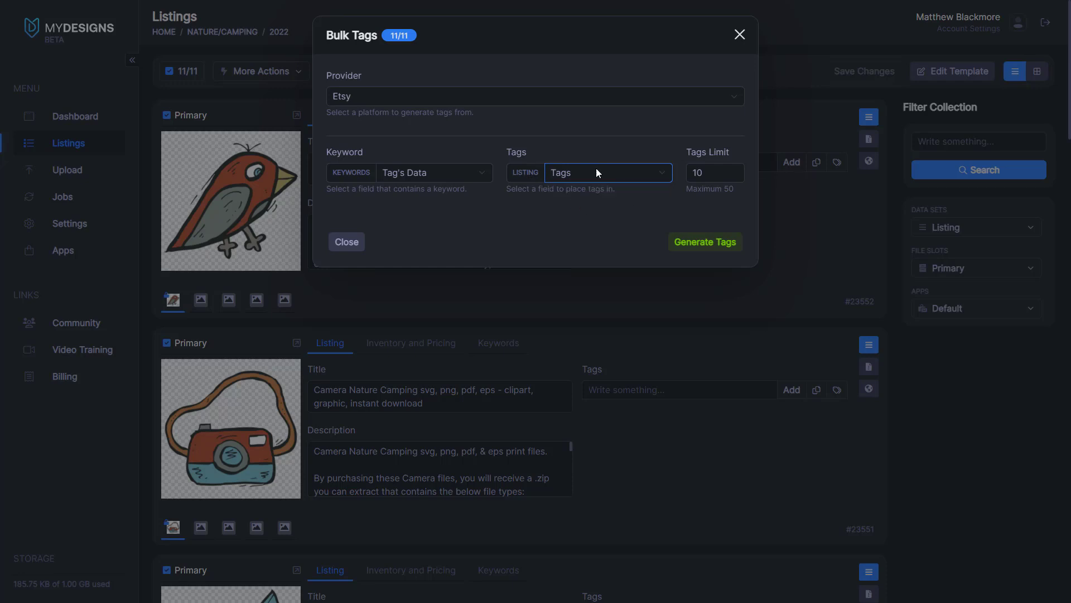
click(588, 173)
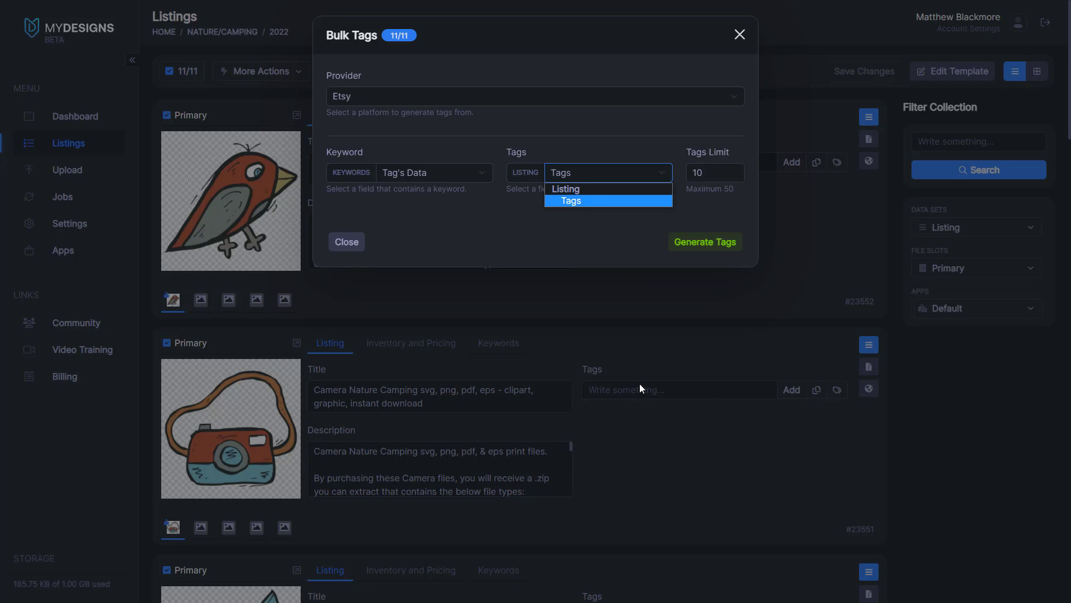
click(565, 206)
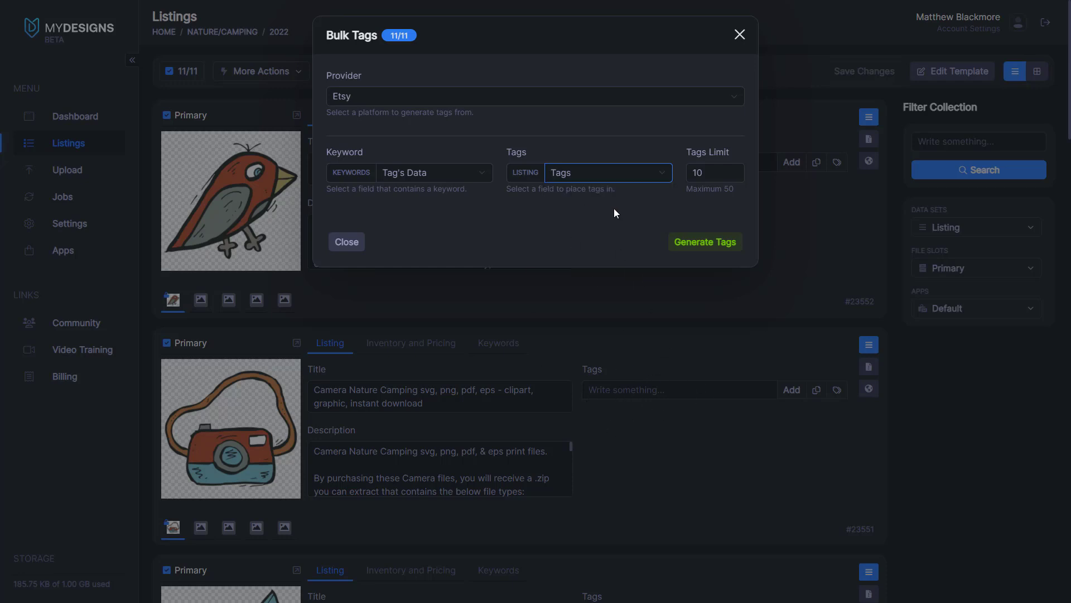
- Set the tags limit to 13 and generate the bulk tags for the 11 listings
key(Tab)
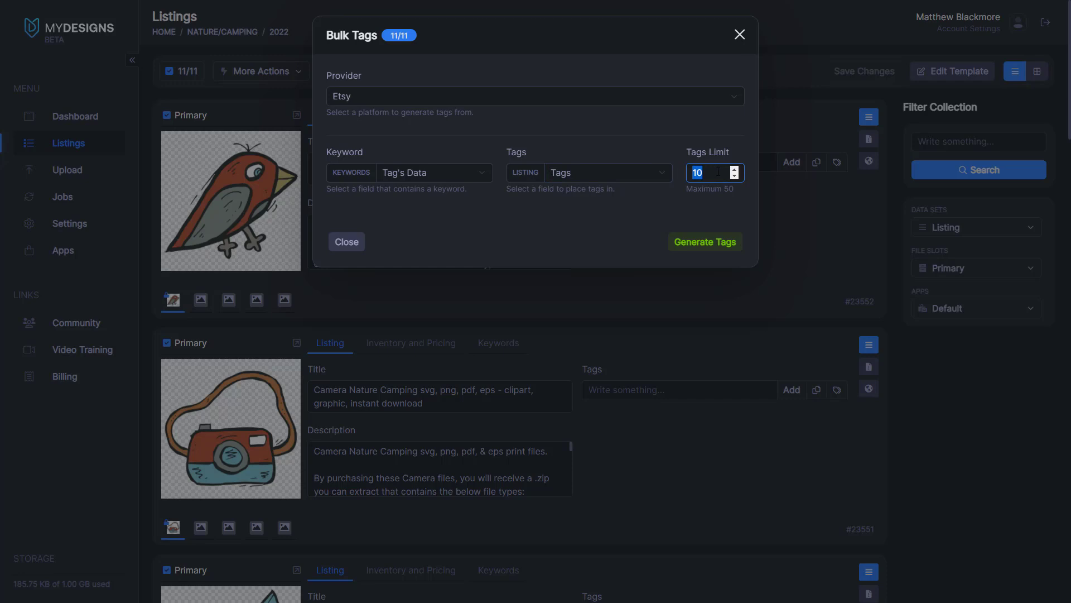
click(717, 174)
text(3)
click(660, 211)
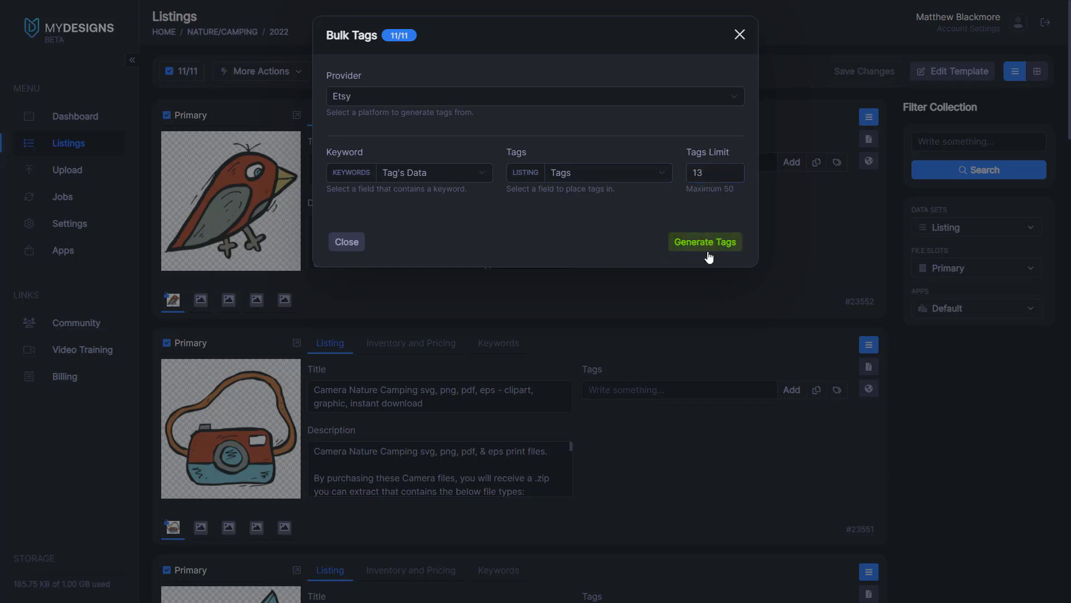
click(705, 243)
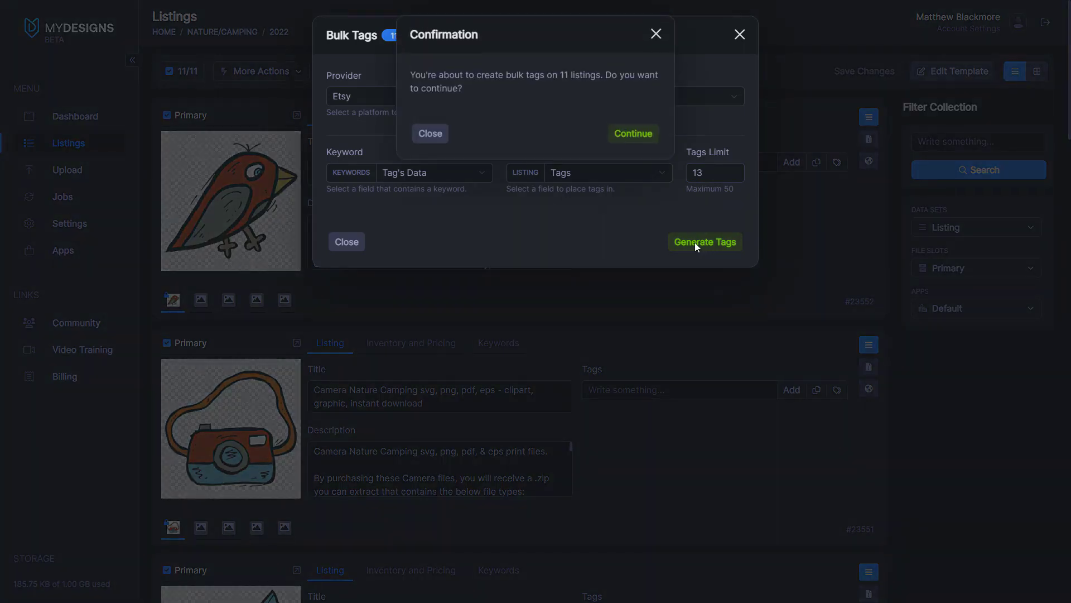
click(645, 134)
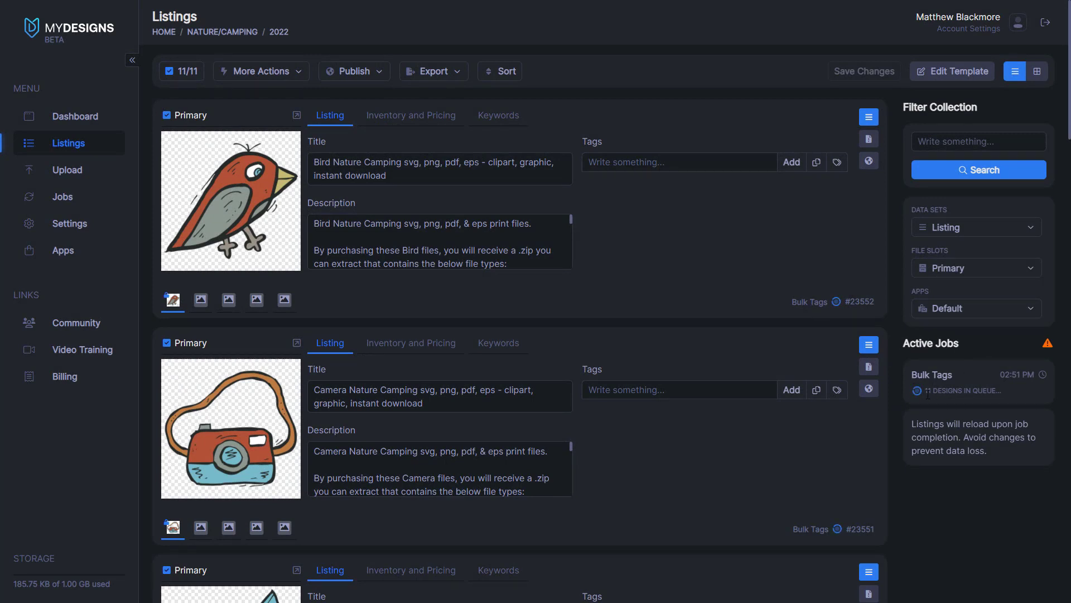
- Follow the Bulk Tags job's progress and look through the listings for their generated tags
drag(959, 378, 907, 382)
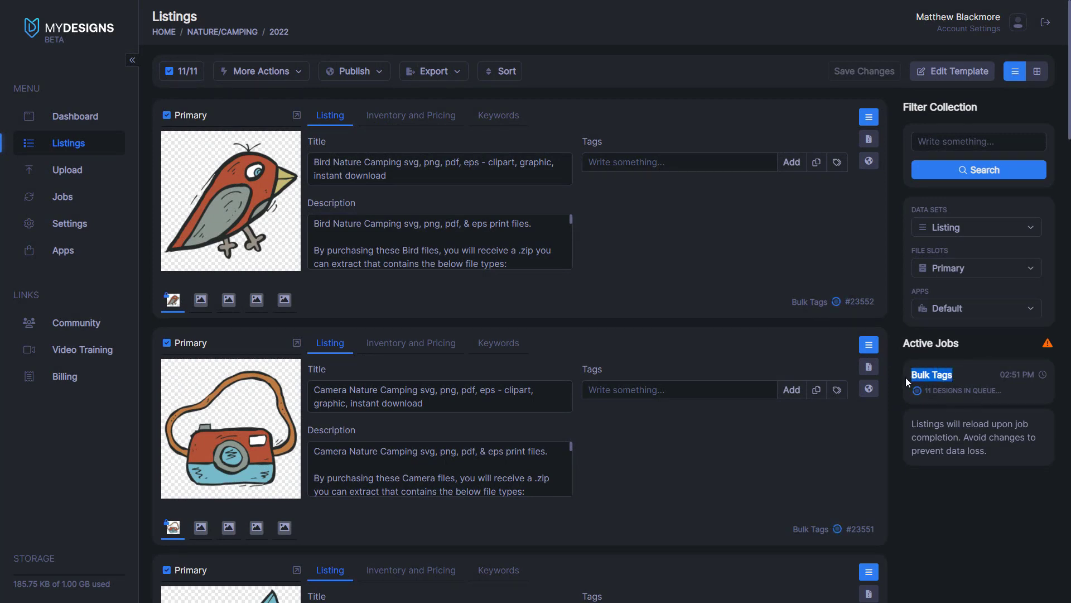
click(939, 408)
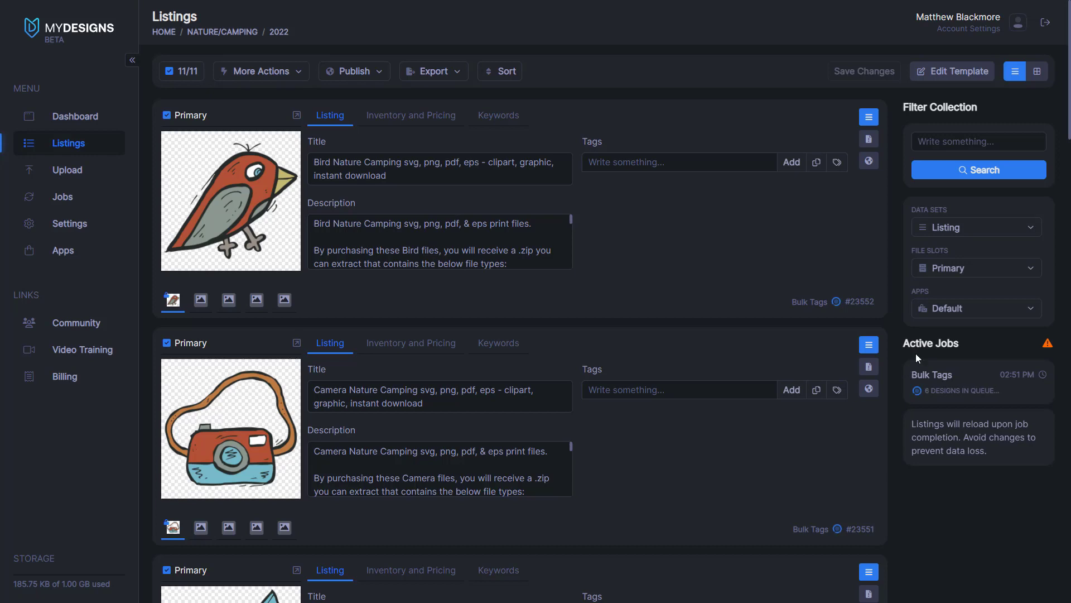
click(652, 160)
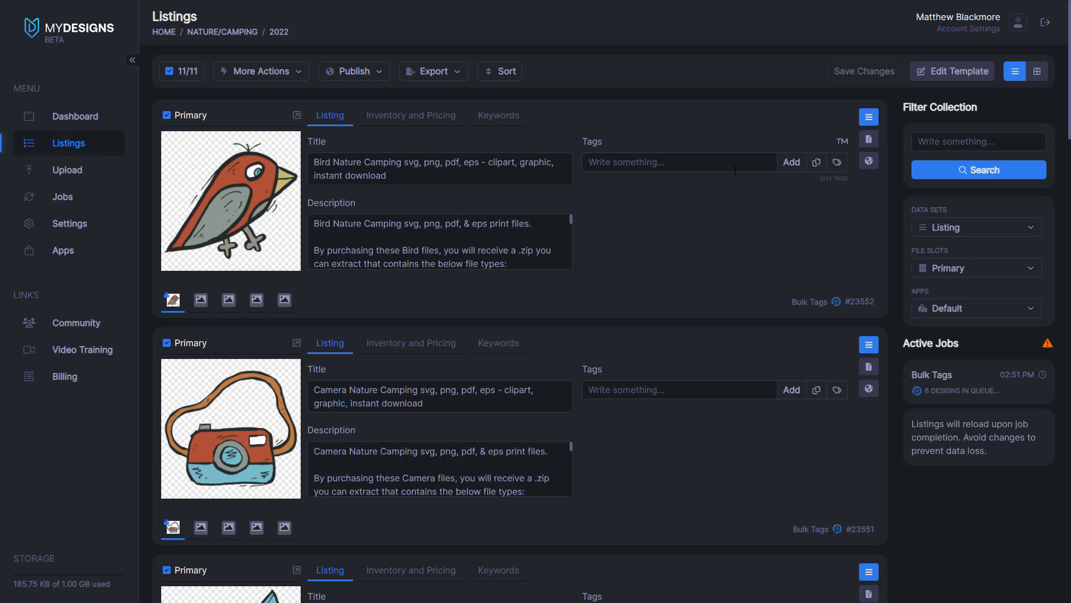
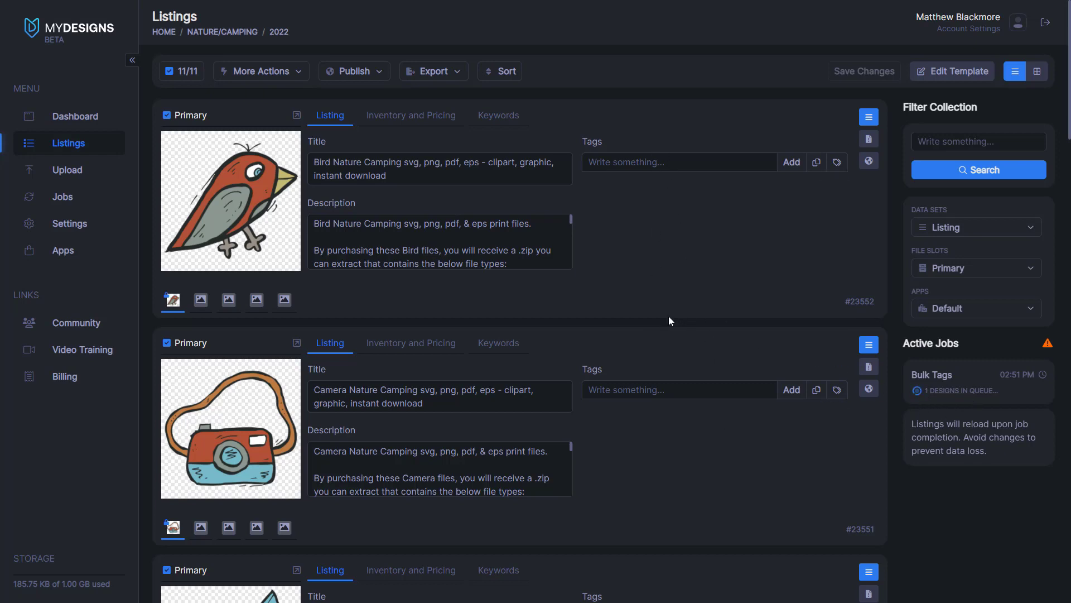
scroll(669, 316, down, 10)
scroll(677, 388, up, 10)
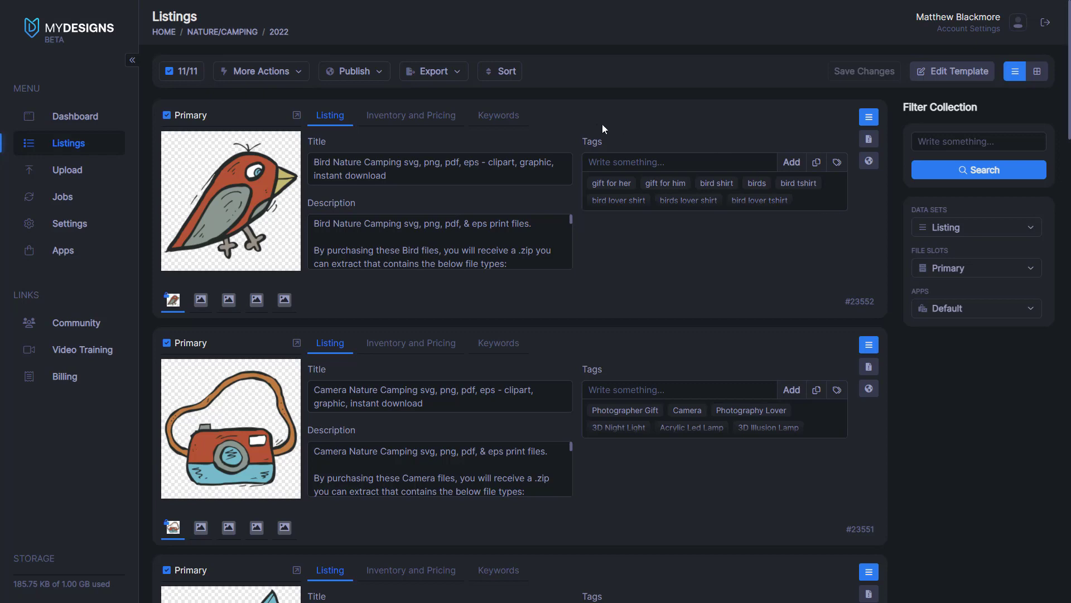
- Examine the generated tags across the listings and check the camera listing's price and quantity
mouse_move(640, 200)
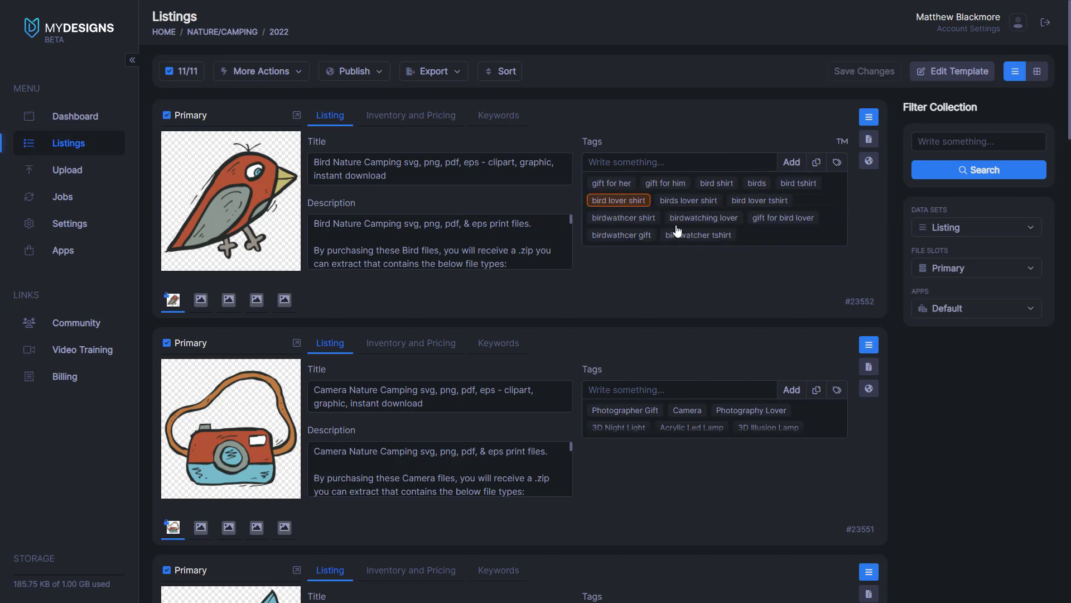
mouse_move(636, 430)
scroll(637, 429, down, 4)
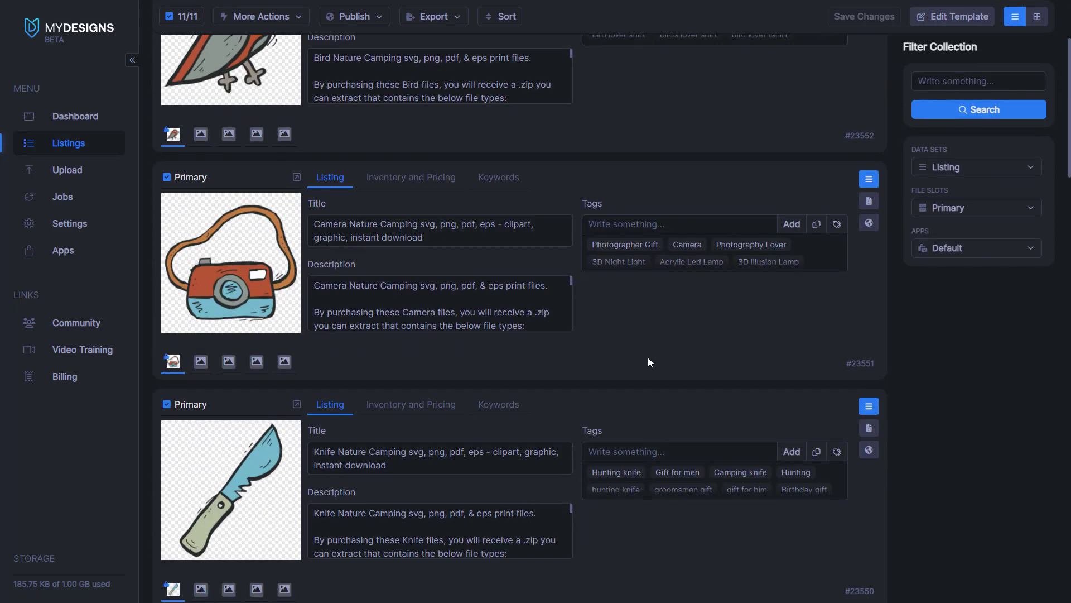
scroll(654, 394, down, 2)
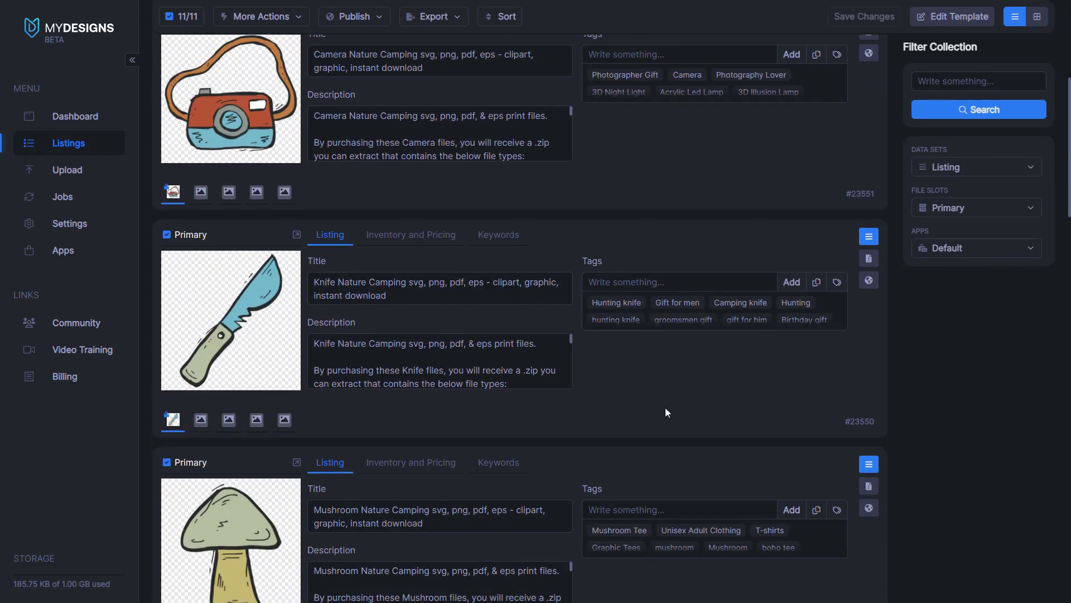
scroll(665, 407, down, 3)
scroll(742, 385, down, 3)
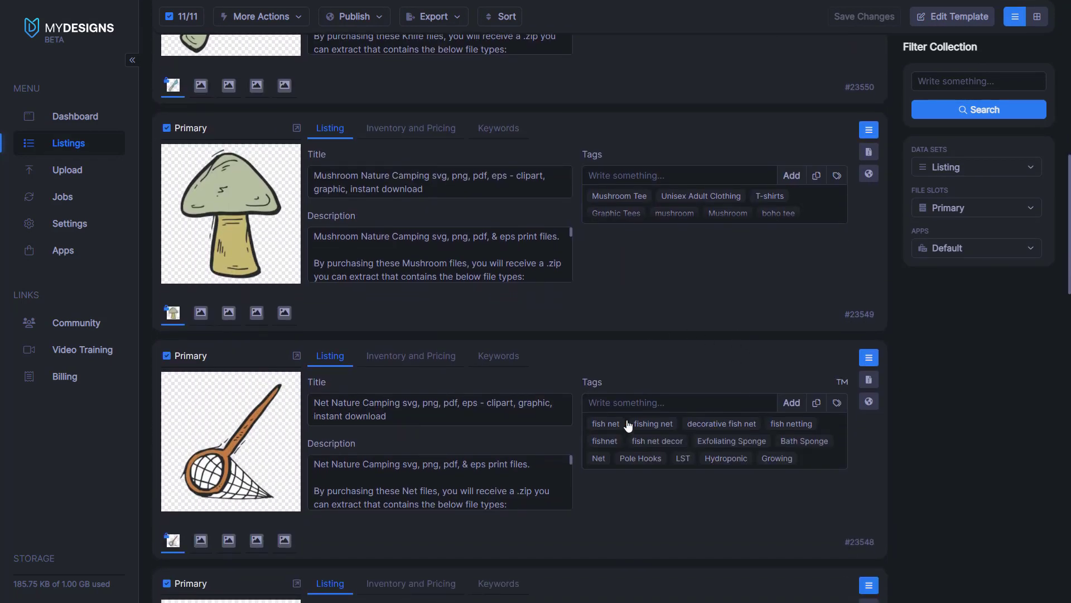
scroll(702, 458, up, 12)
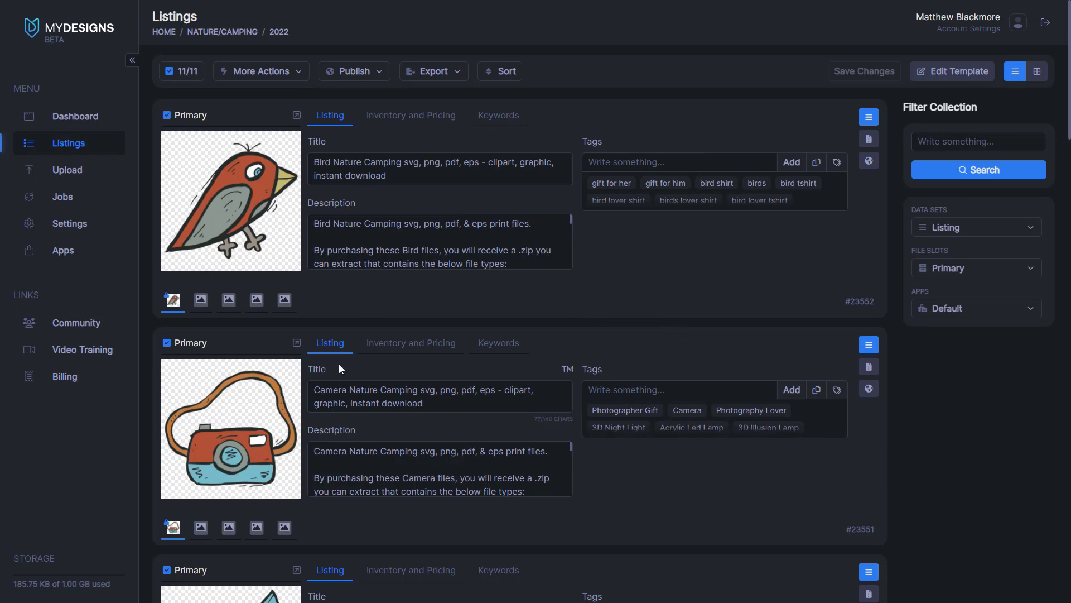
click(397, 350)
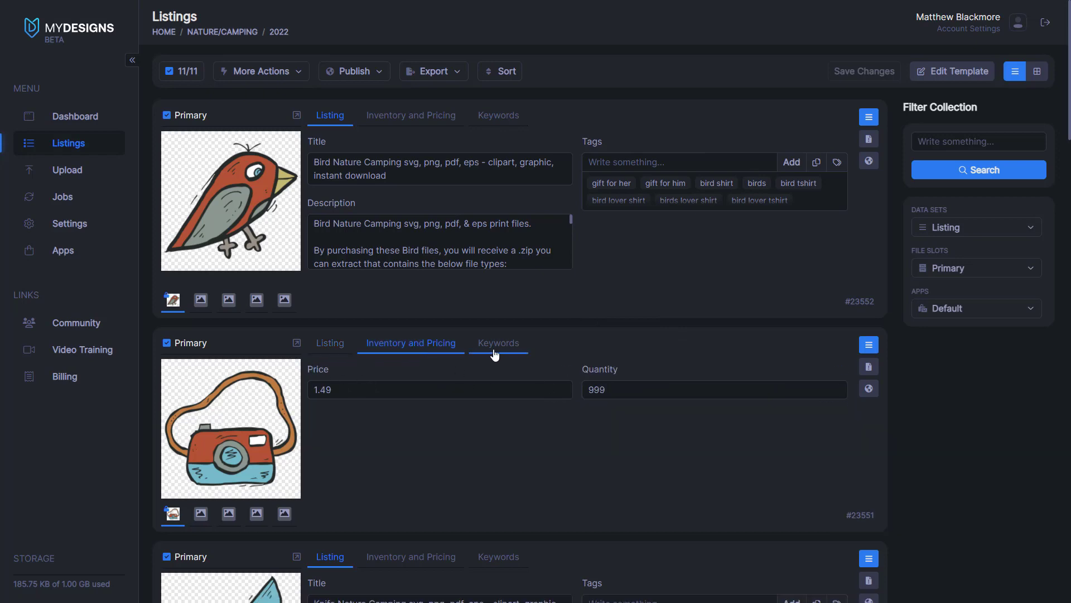
click(333, 349)
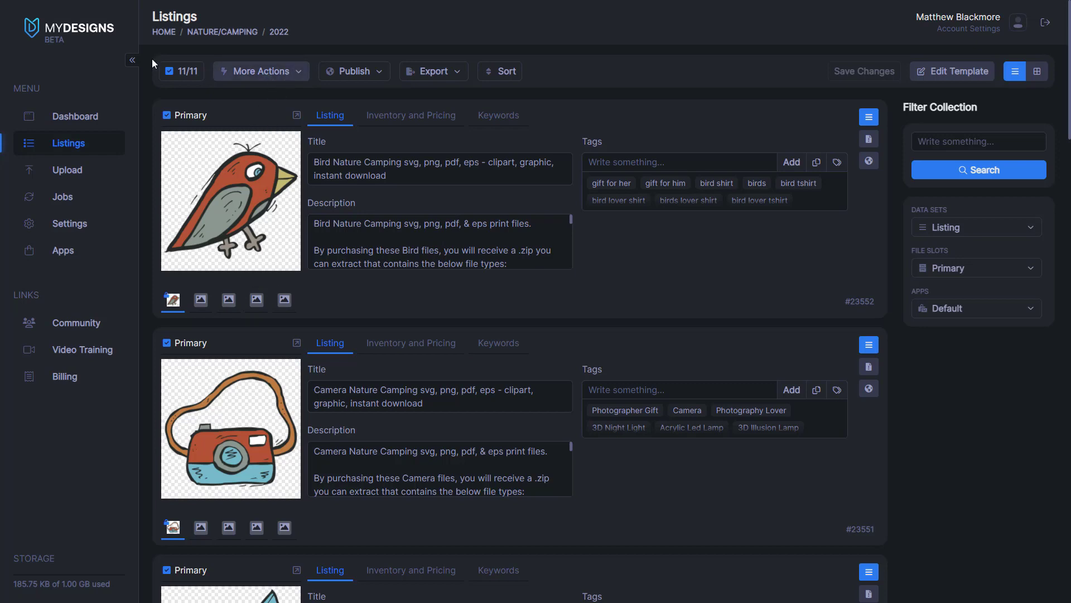
- Start creating mockups for the 11 selected listings and choose the Watercolor Digital Mockup from the Digital category
click(270, 75)
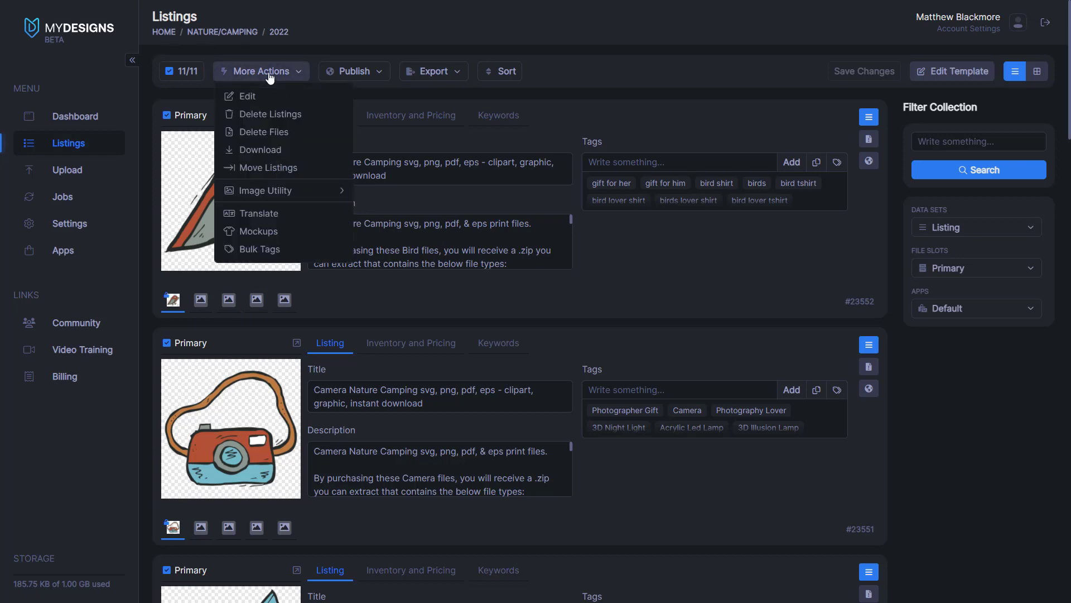
click(262, 231)
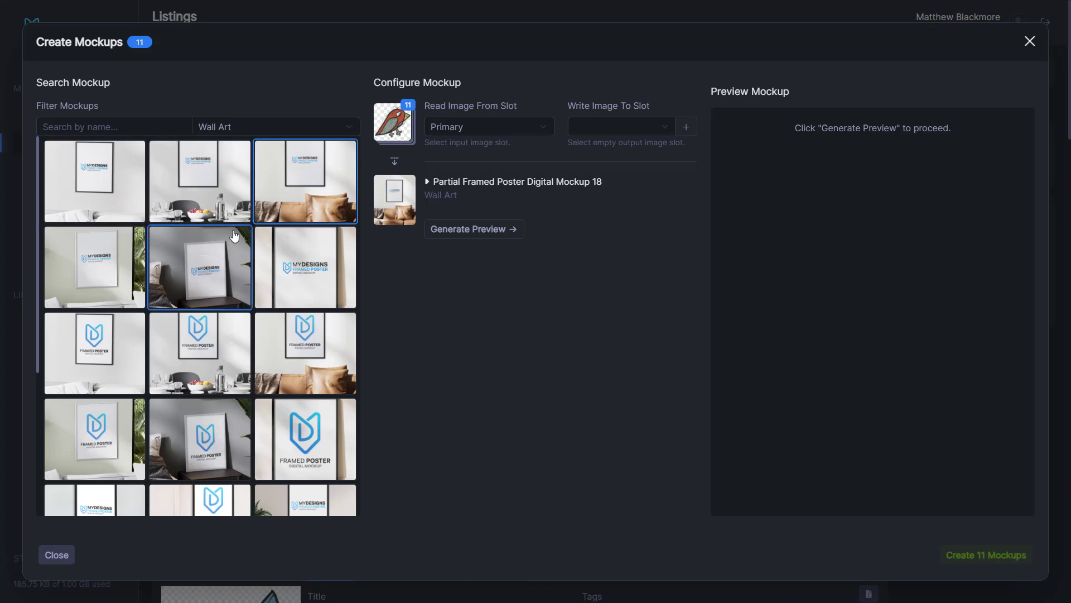
scroll(239, 243, down, 4)
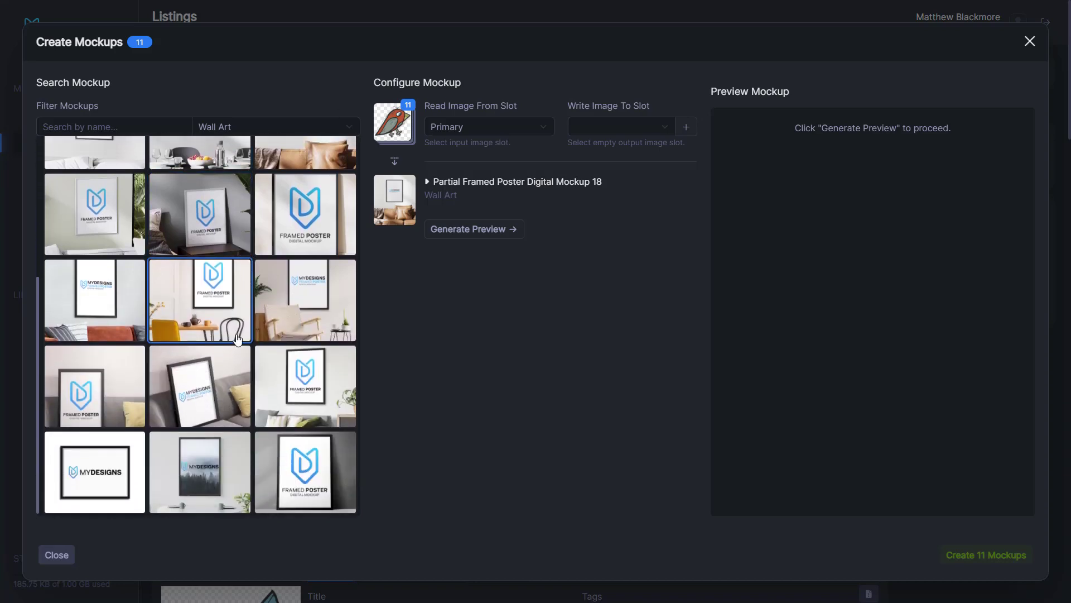
scroll(240, 290, up, 5)
click(269, 124)
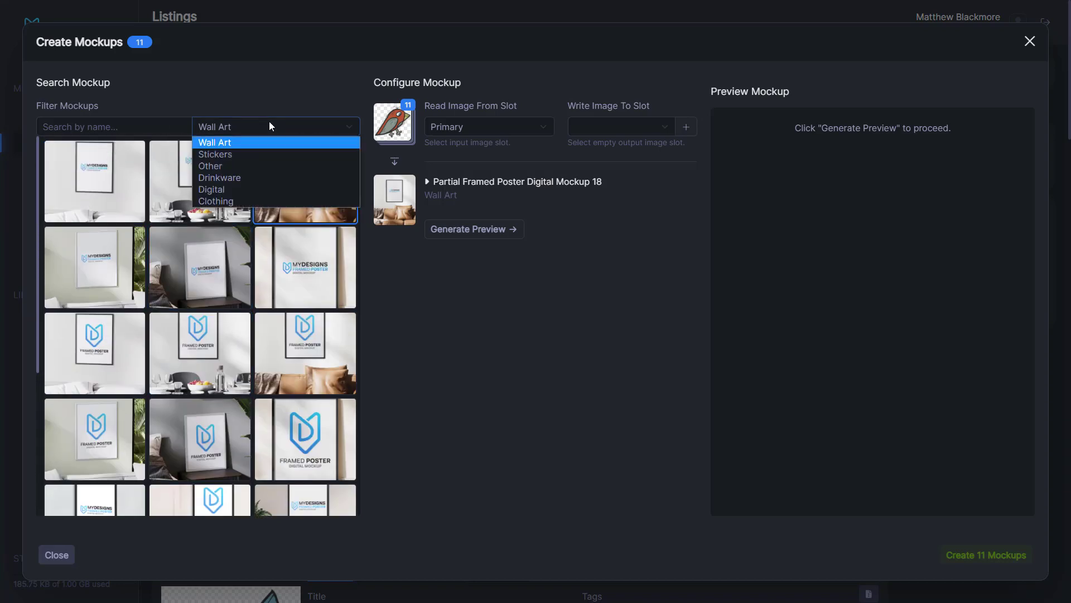
click(240, 189)
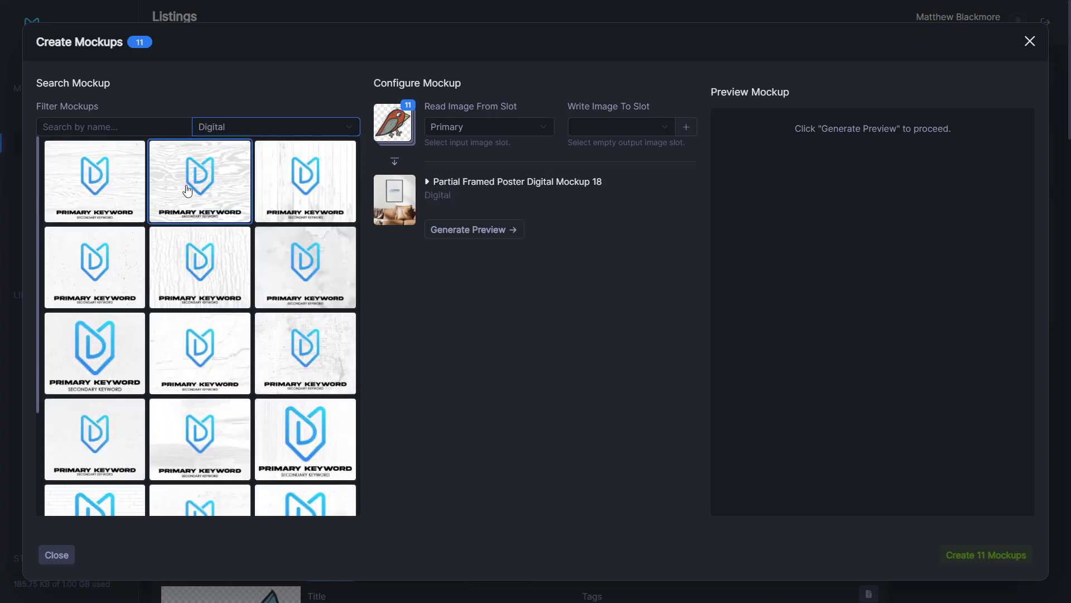
scroll(346, 352, down, 3)
scroll(346, 350, up, 3)
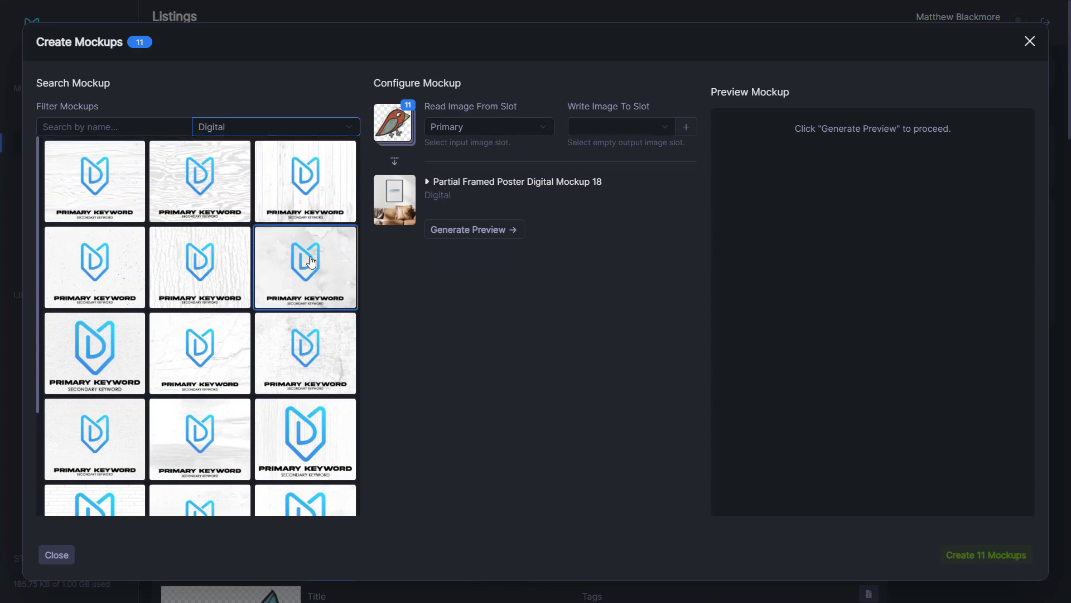
click(322, 274)
- Have the mockups read images from the Primary slot and write them to the Mockup 1 slot
click(496, 237)
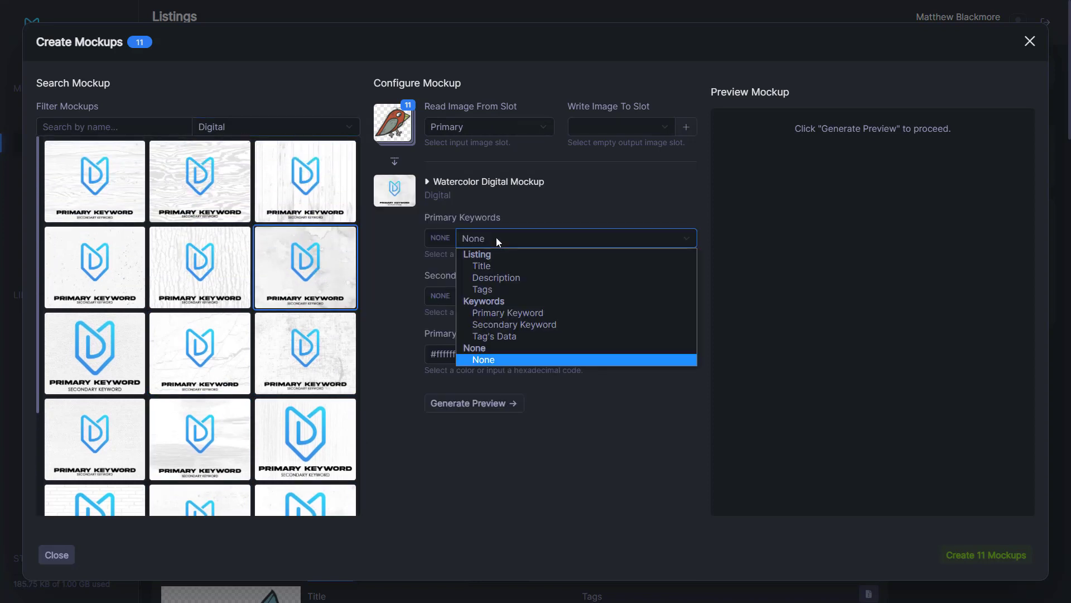
click(491, 233)
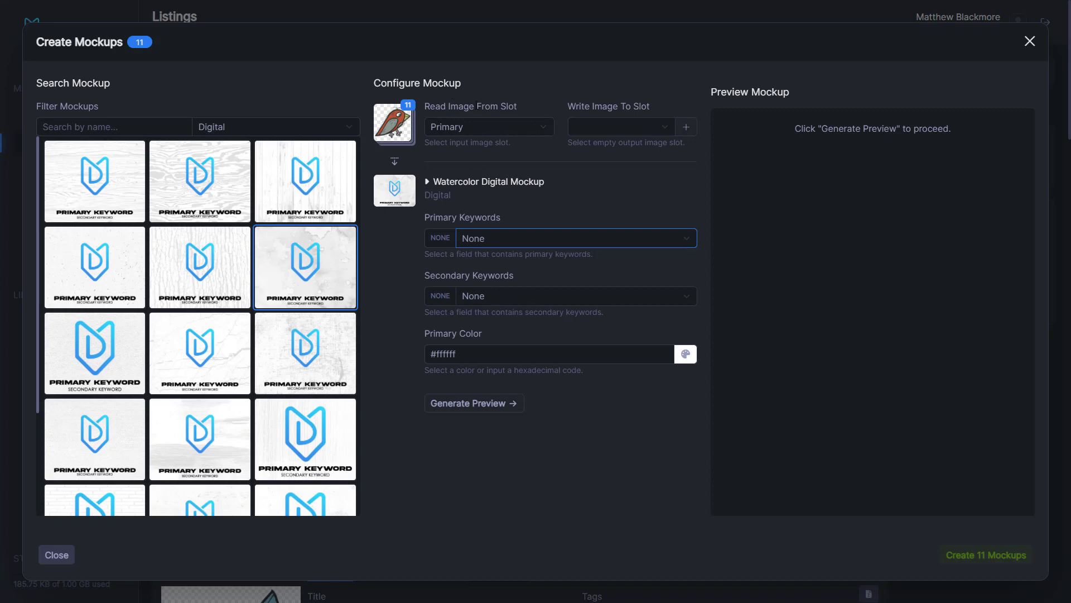
click(484, 129)
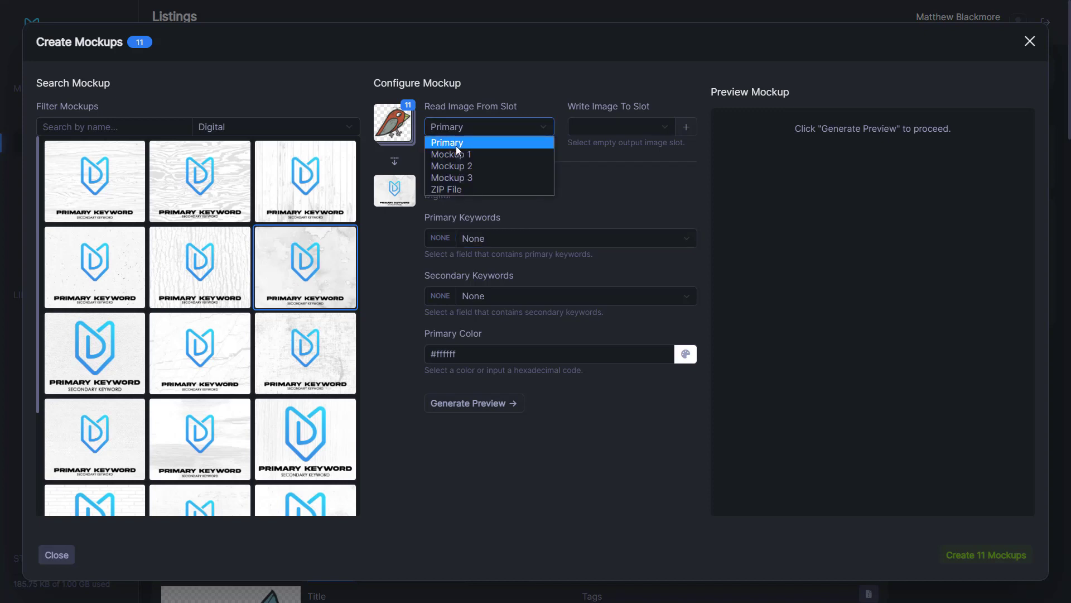
click(453, 142)
click(618, 130)
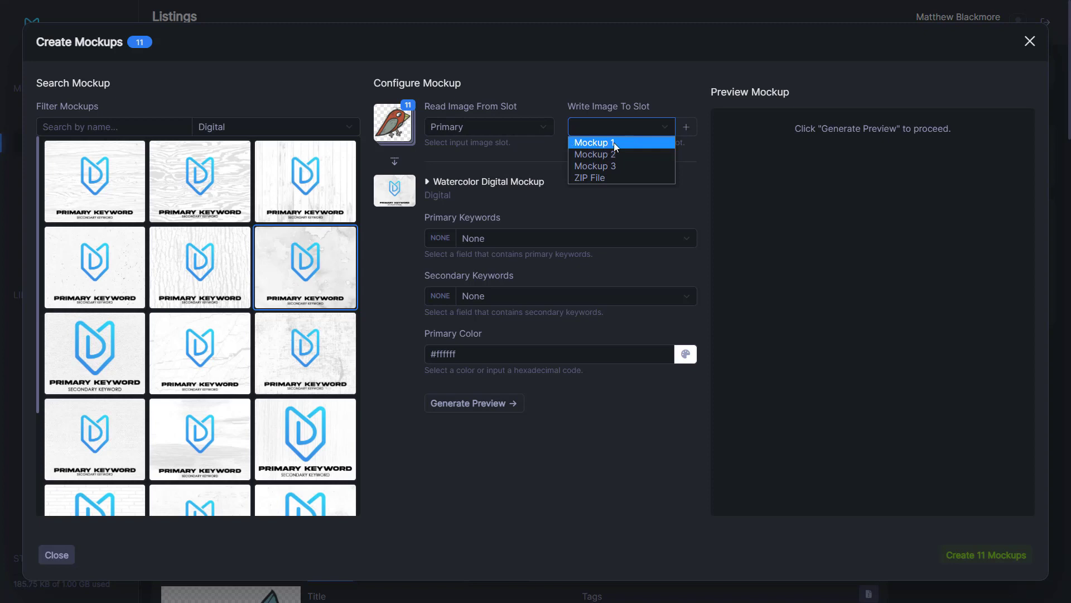
click(597, 144)
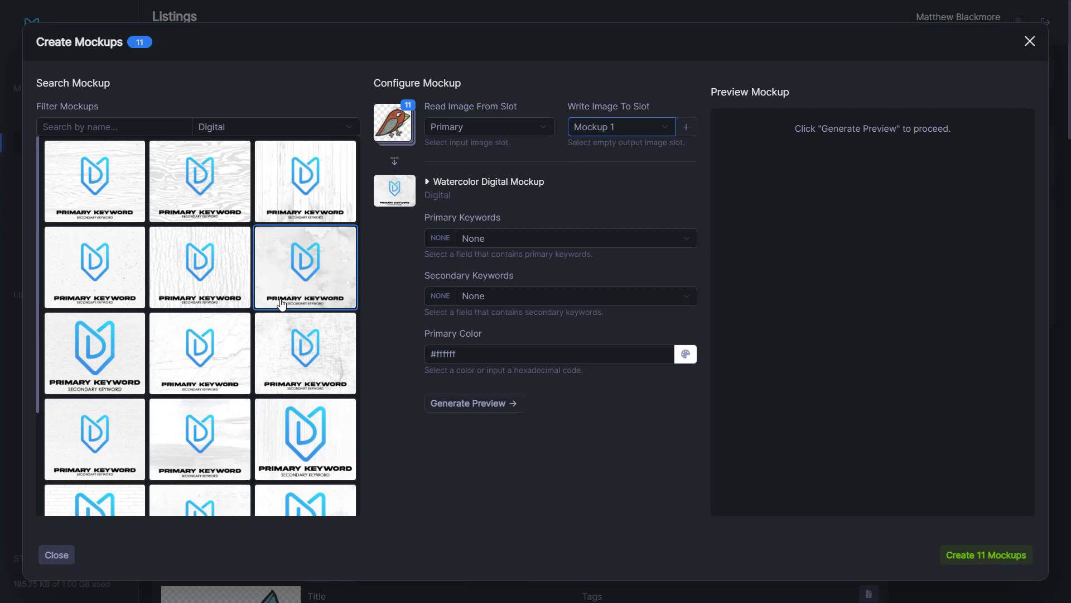
- Map the mockup's primary keywords to the Primary Keyword field and its secondary keywords to the Secondary Keyword field
click(530, 235)
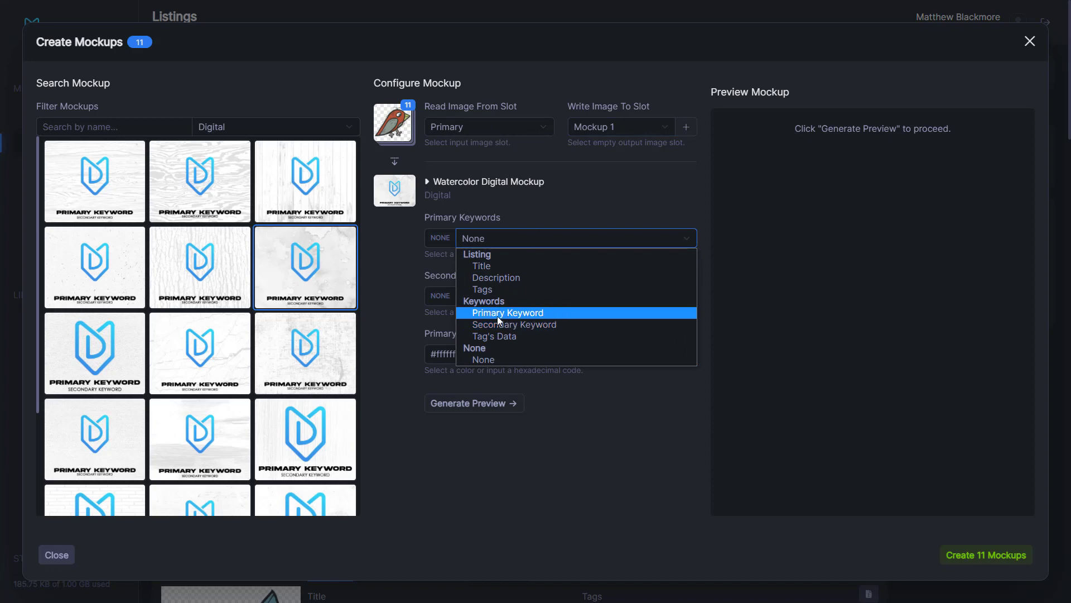
click(517, 317)
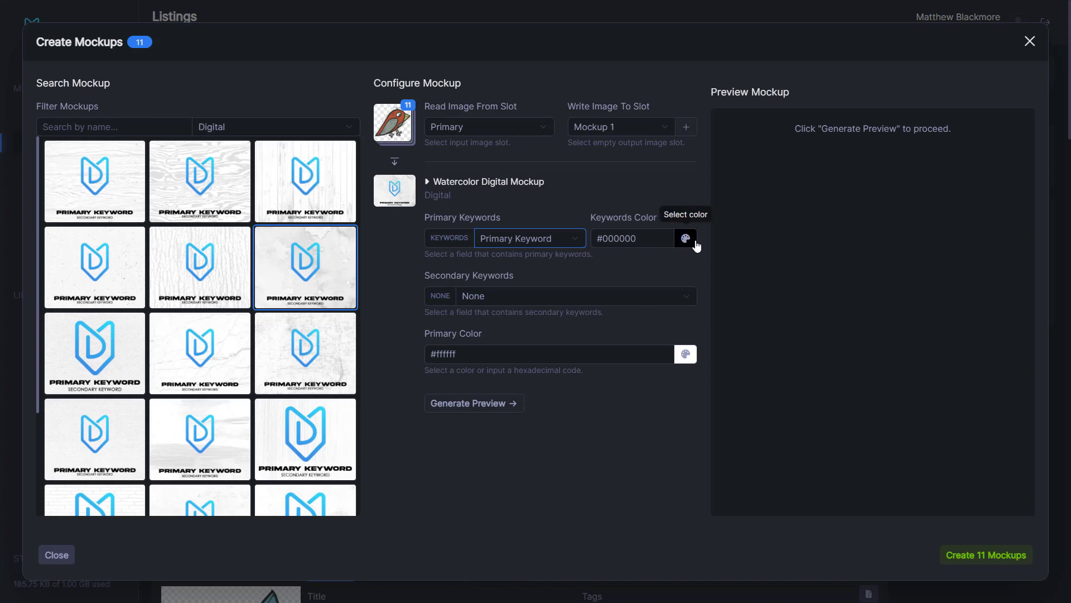
click(514, 296)
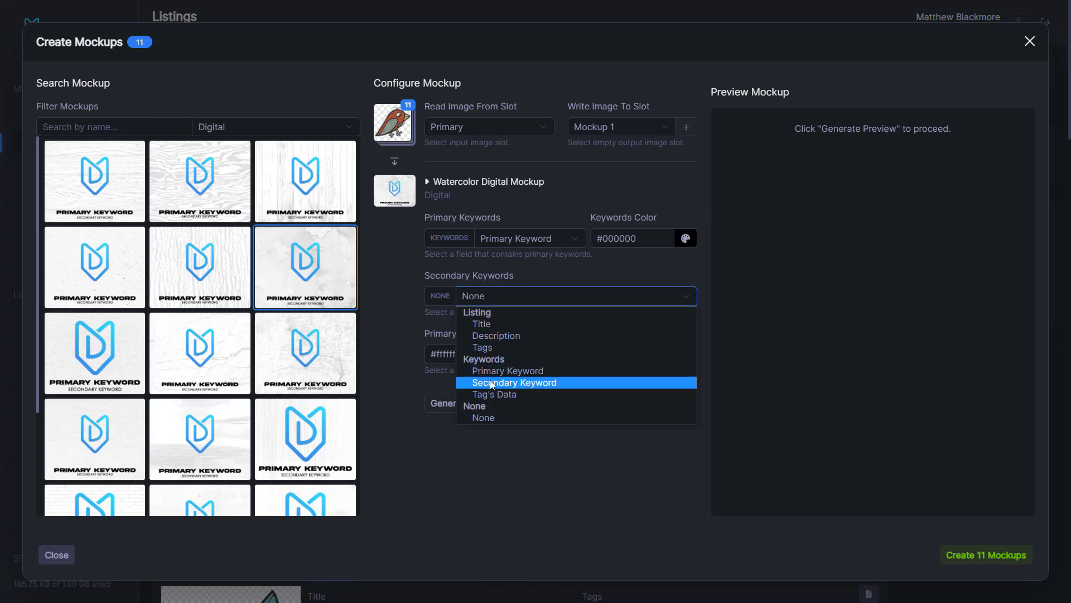
click(538, 383)
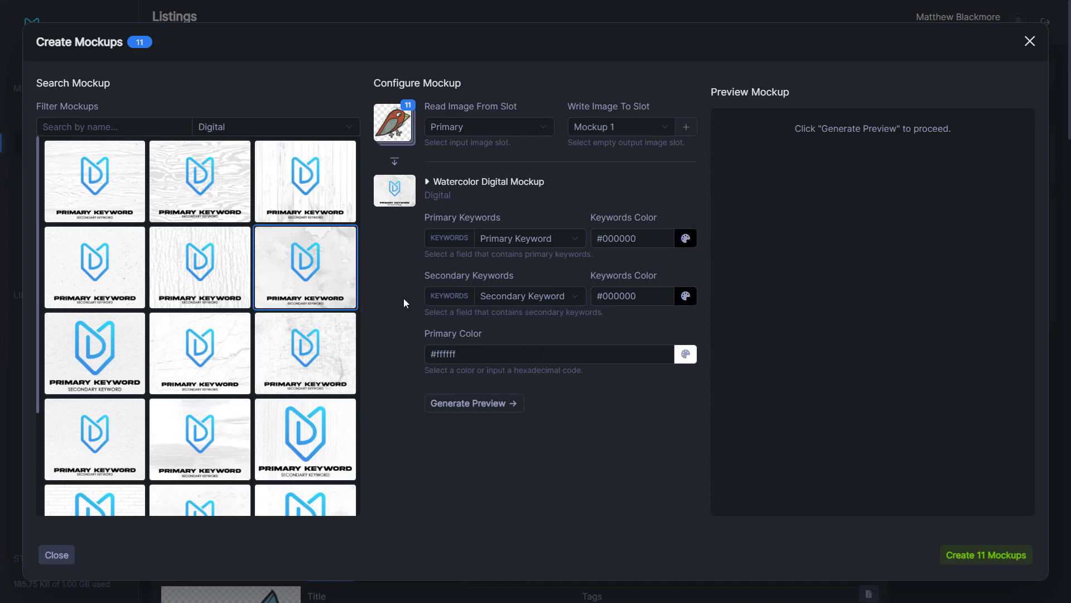
- Preview the watercolor mockup with the bird design and create the mockups for all 11 listings
click(1003, 564)
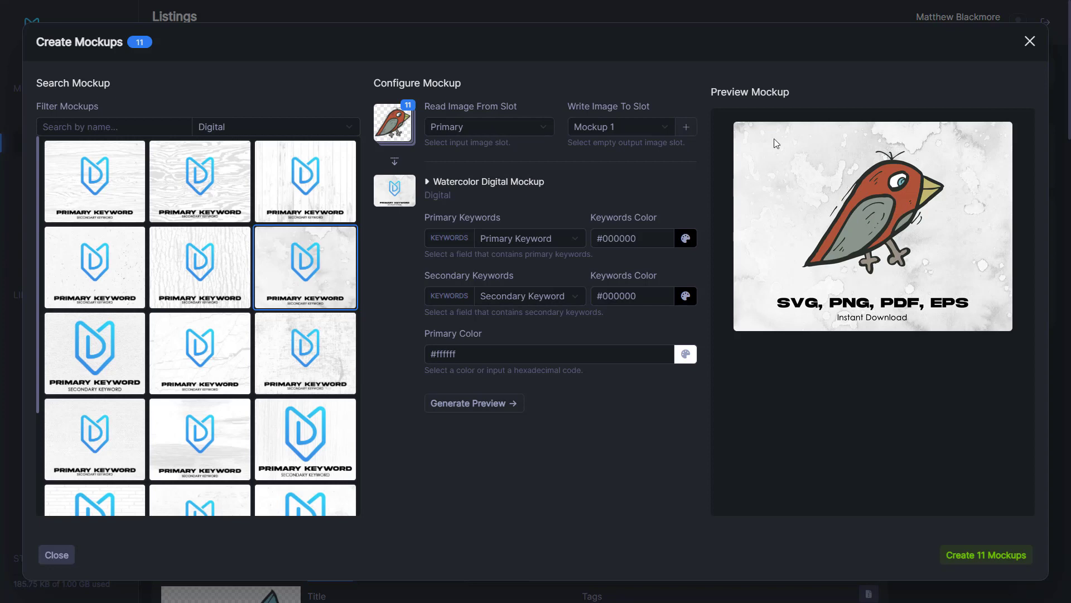
drag(776, 143, 876, 246)
click(992, 562)
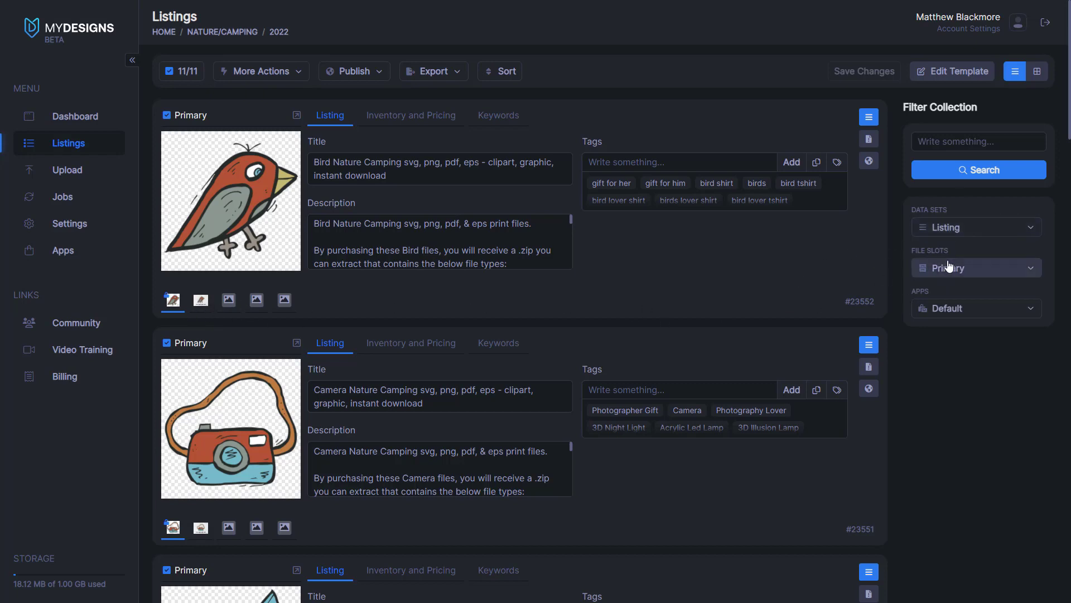
- Display the Mockup 1 file slot for all listings and look through the created mockups
click(985, 267)
click(945, 314)
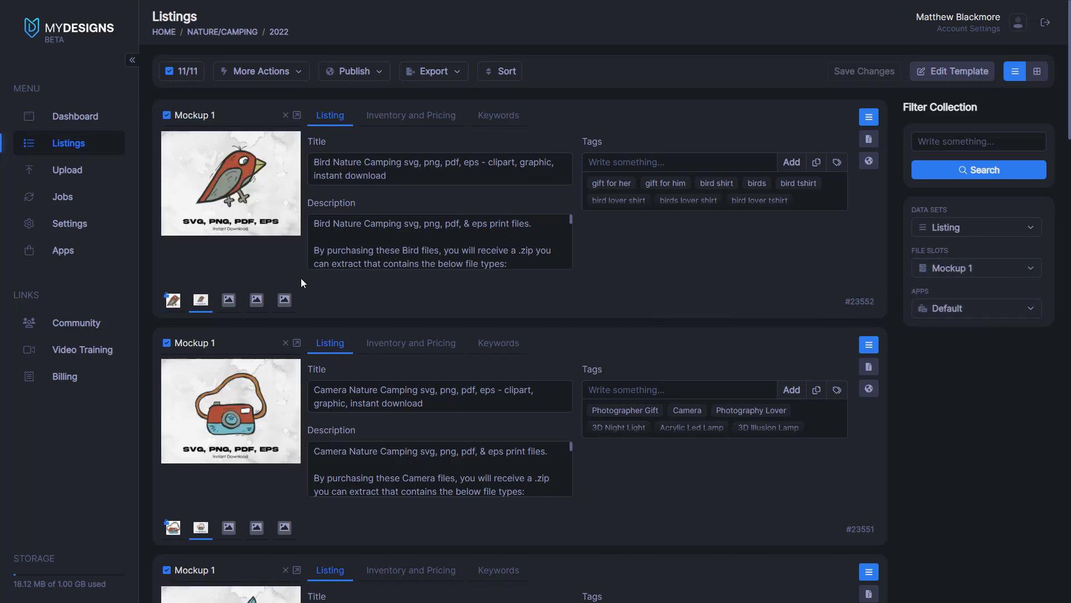
scroll(262, 482, down, 15)
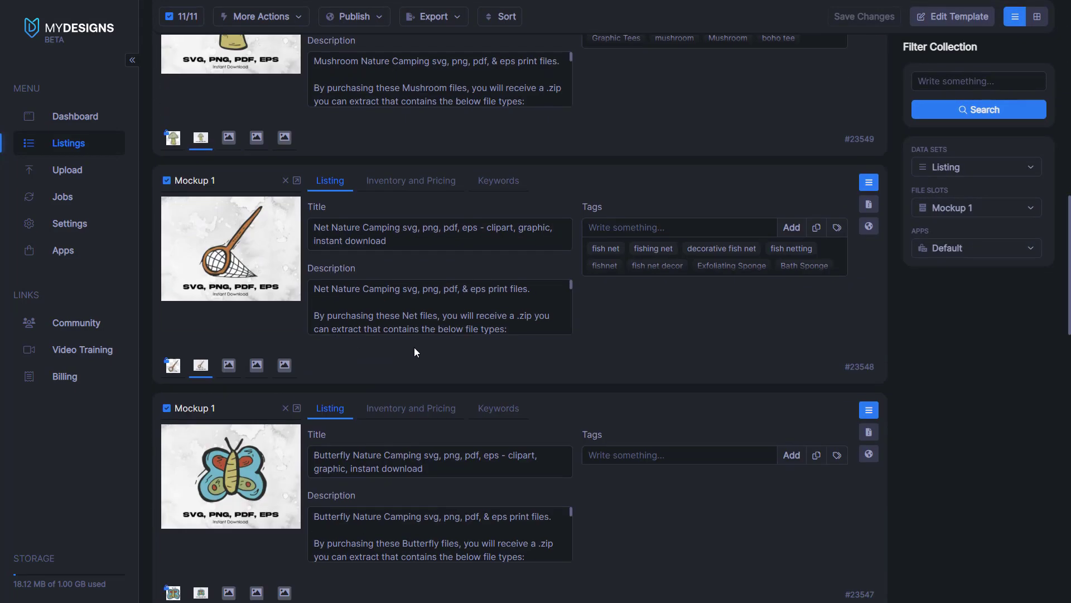
scroll(414, 347, up, 12)
scroll(828, 289, up, 3)
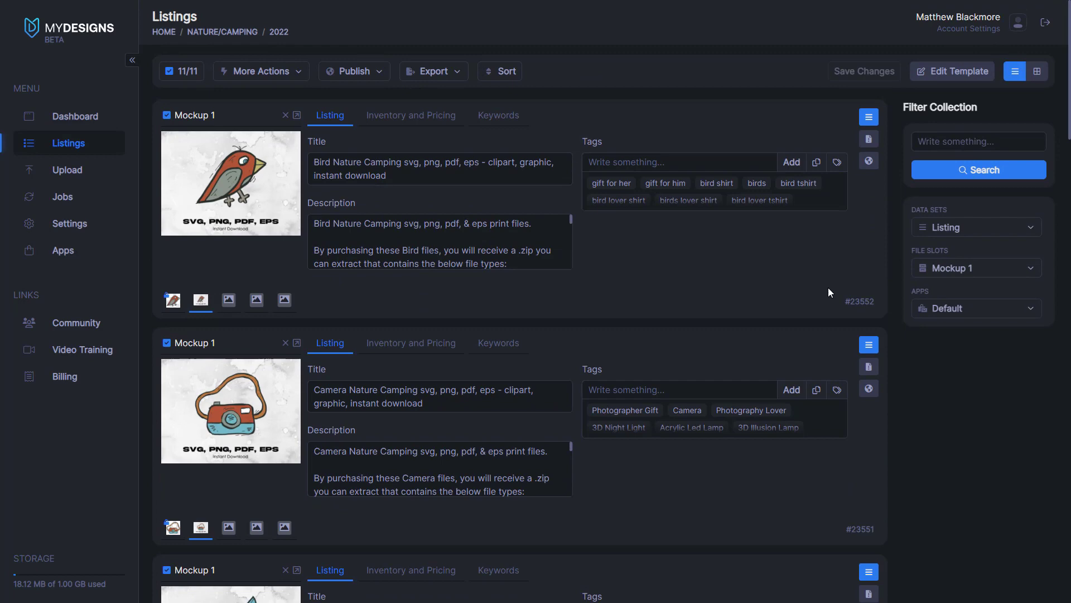
- Switch the listings to grid view and inspect the mockup image of every design
click(1037, 72)
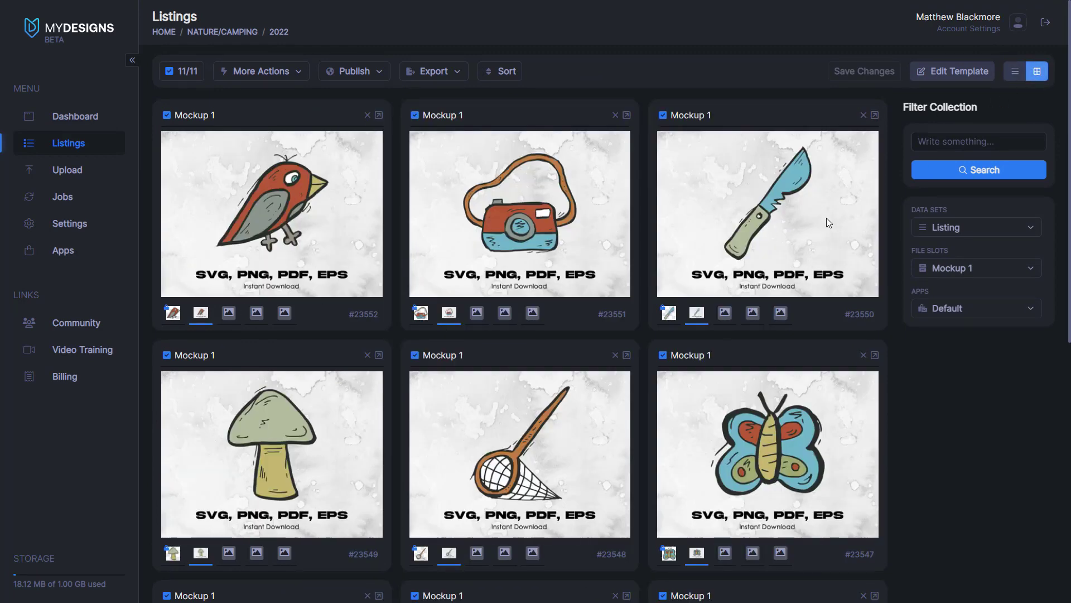
scroll(780, 223, down, 8)
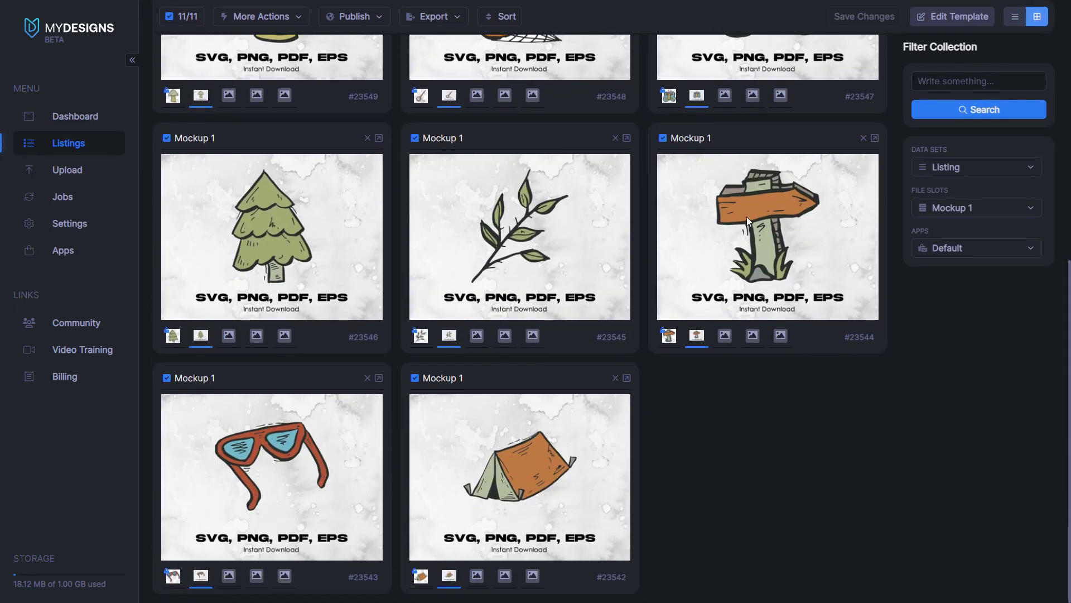
scroll(740, 334, up, 2)
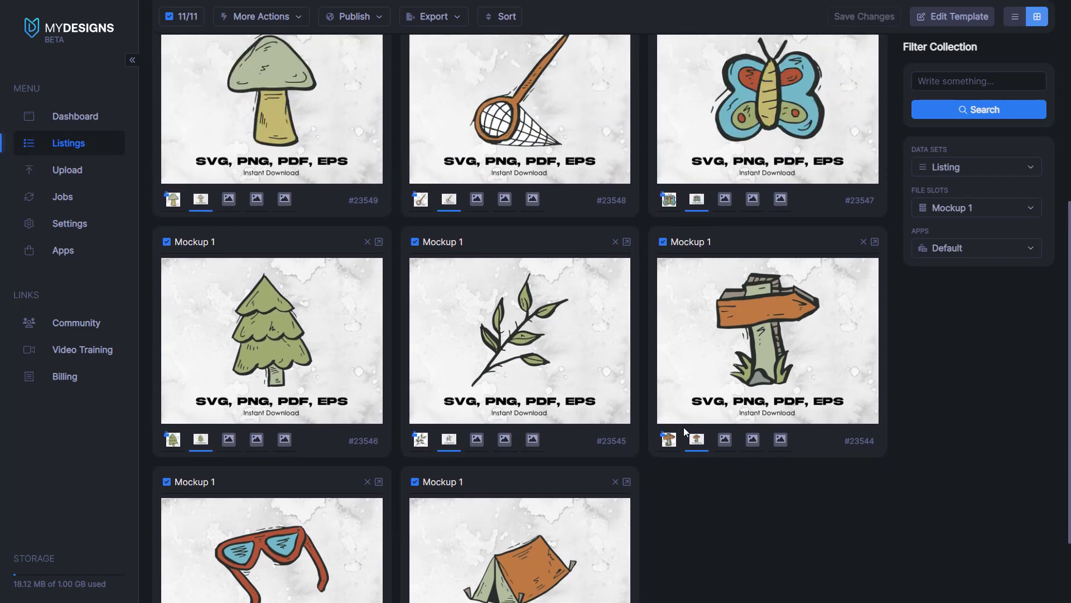
scroll(736, 418, up, 6)
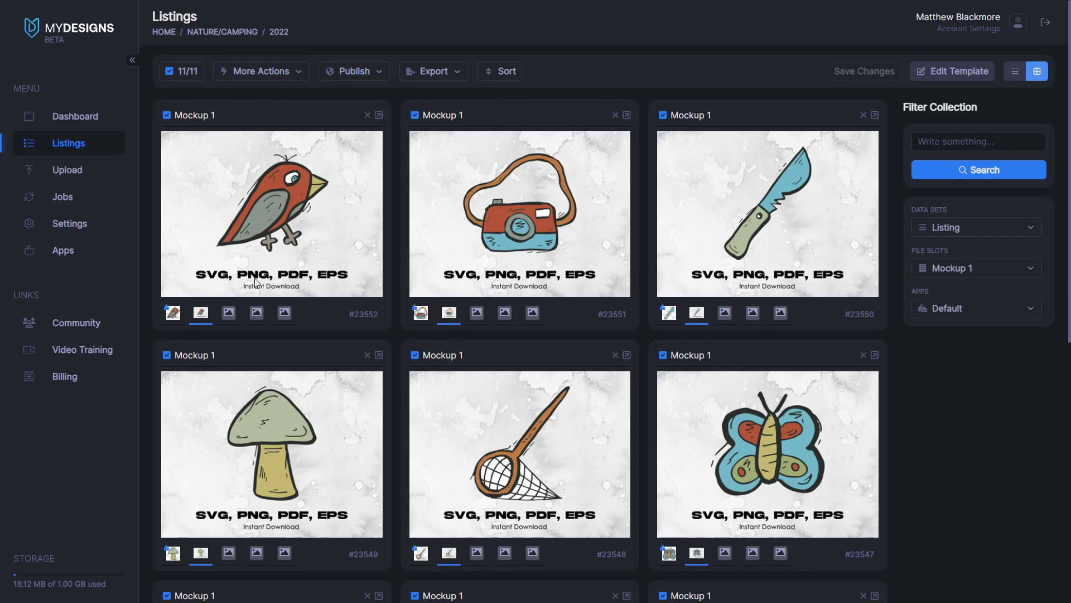
- Display the Primary file slot again, check the available data sets, and return the listings to list view
click(937, 264)
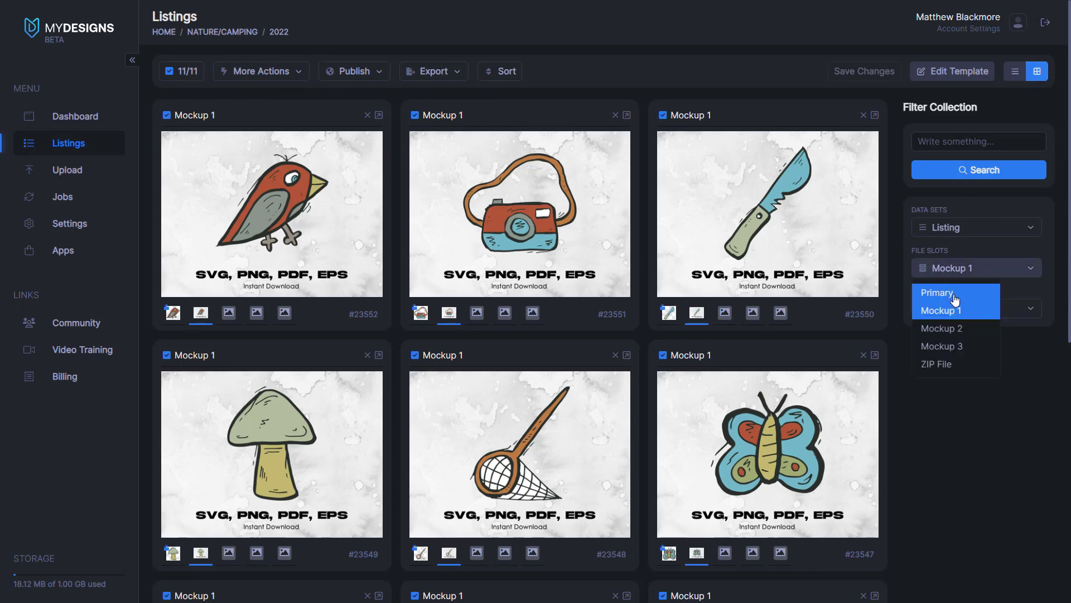
click(955, 290)
click(986, 228)
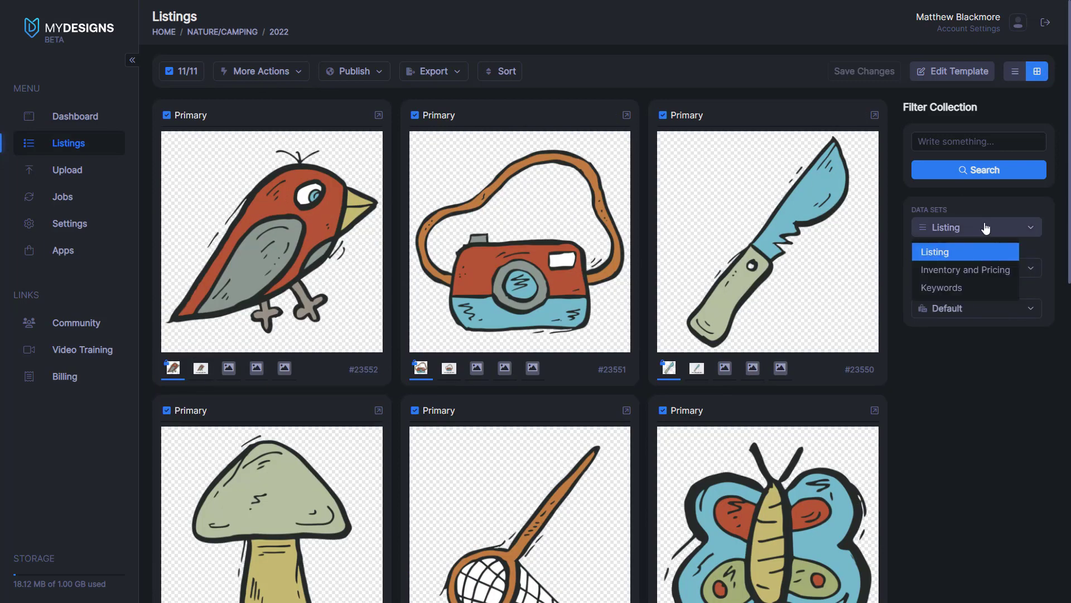
click(986, 229)
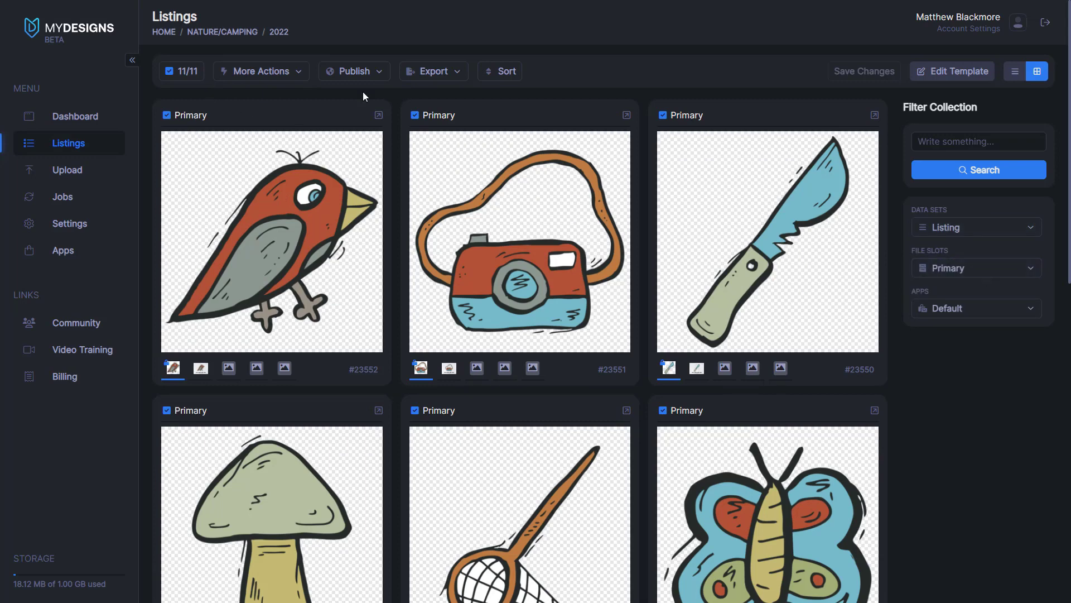
click(1014, 73)
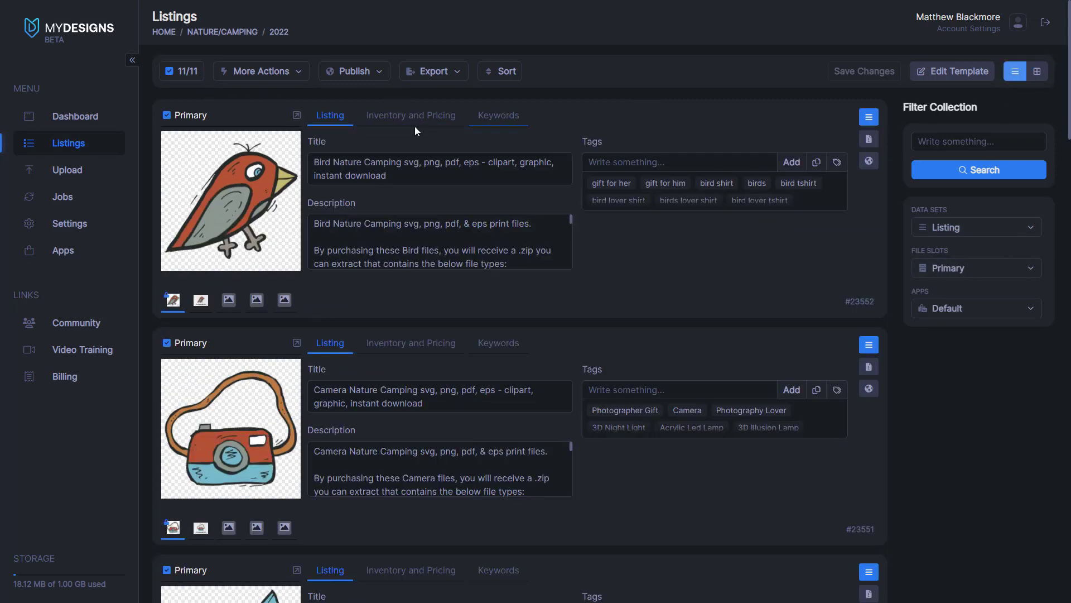
- Examine the primary and secondary keywords entered for the bird listing
click(503, 123)
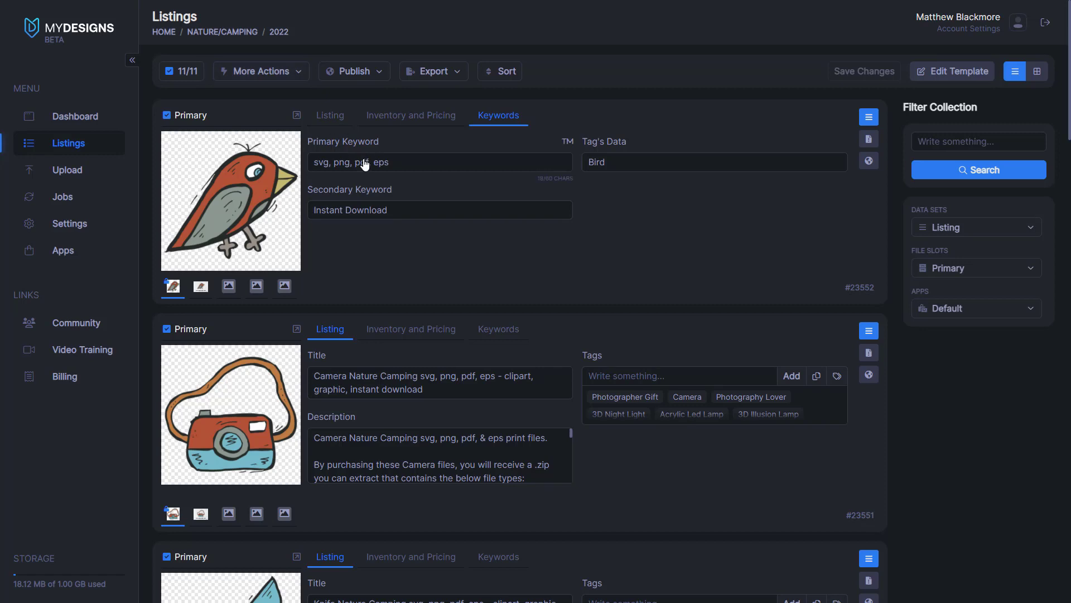
drag(406, 169, 302, 173)
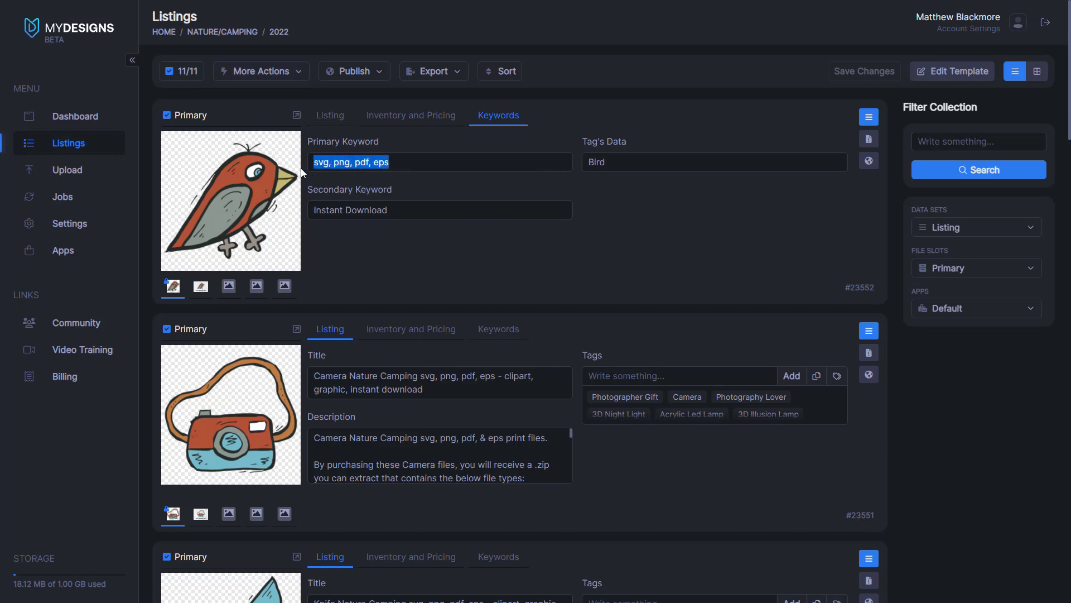
drag(399, 215, 311, 222)
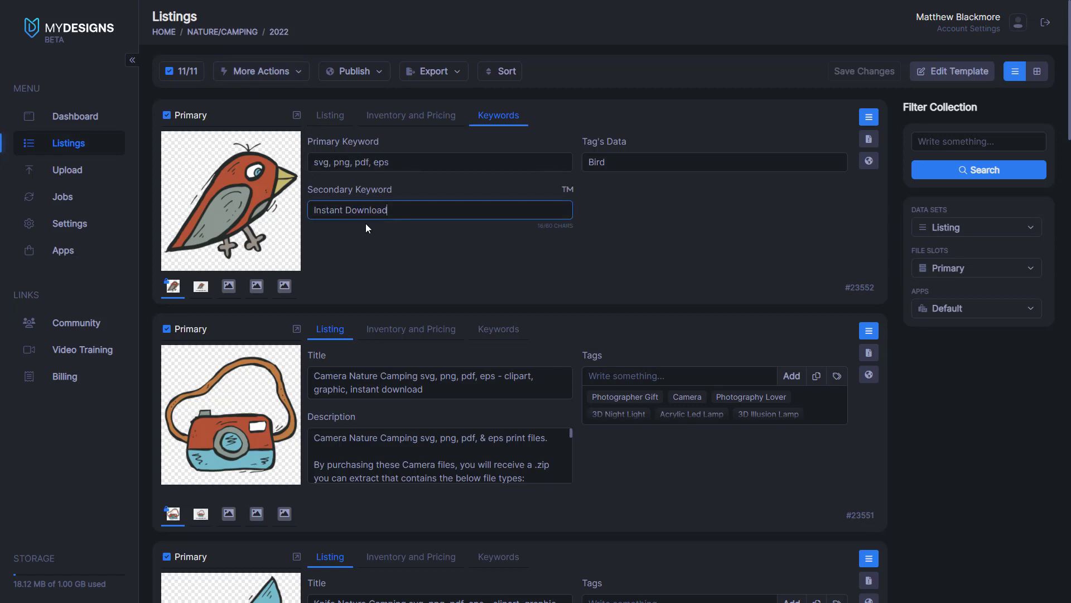
click(366, 223)
- Open mockup creation for all 11 listings and browse the Wall Art, Other and Stickers mockup categories
click(261, 71)
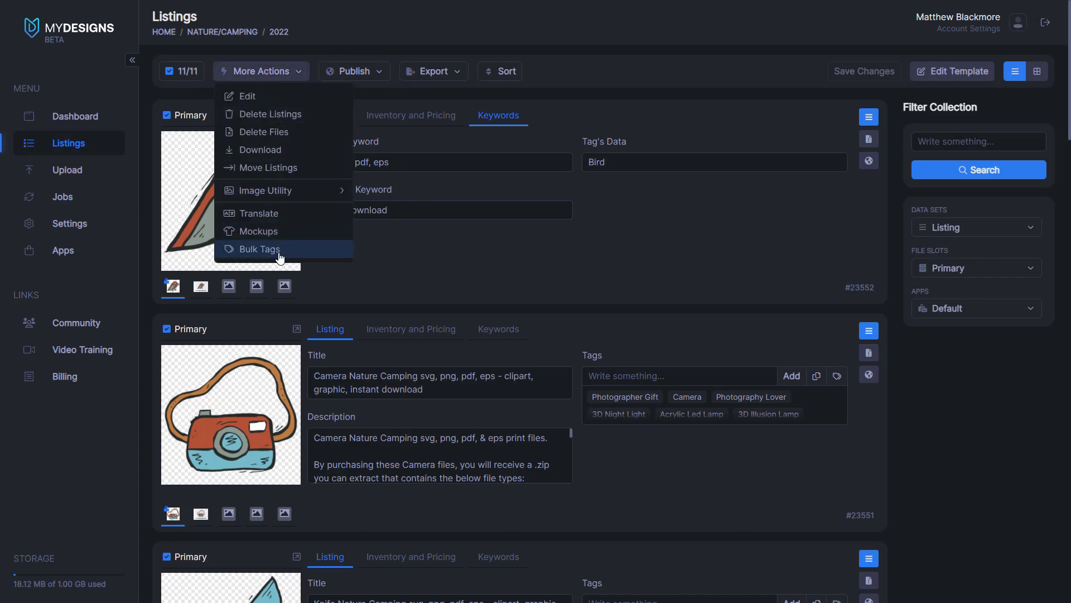
click(261, 231)
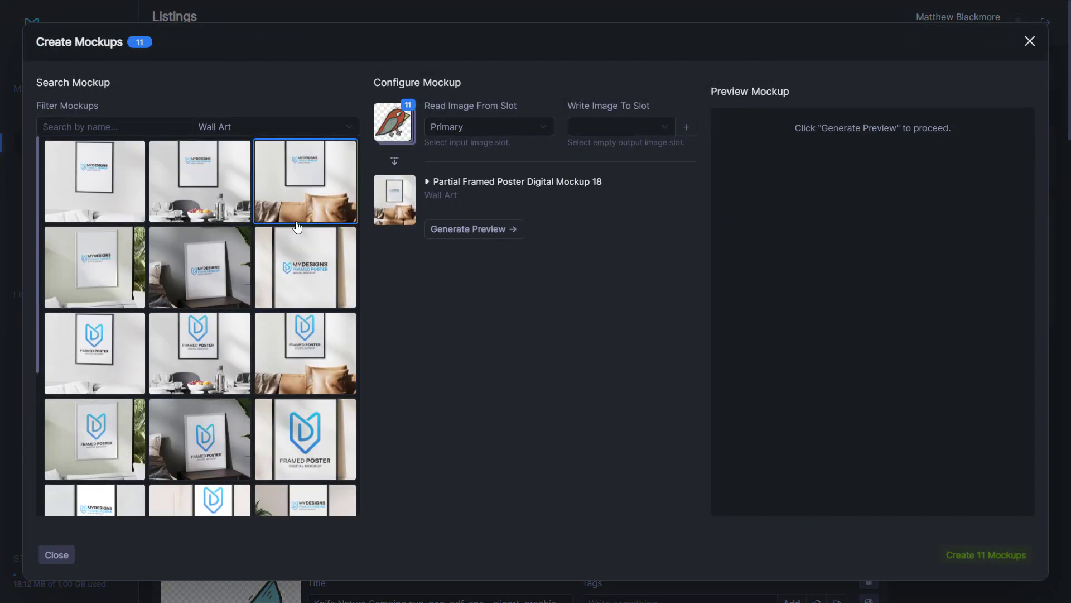
scroll(262, 139, down, 1)
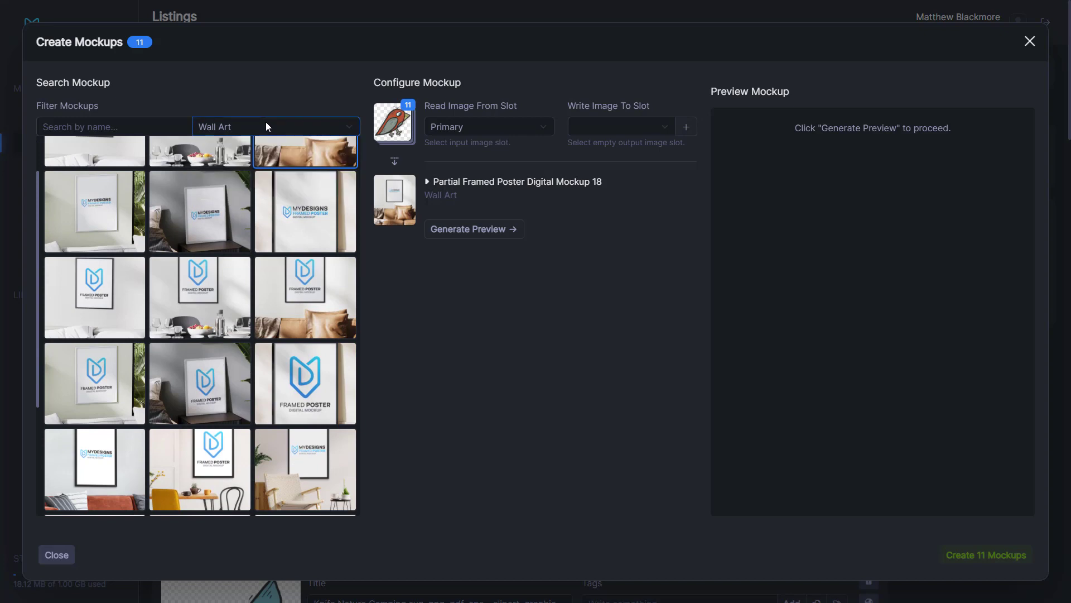
click(265, 122)
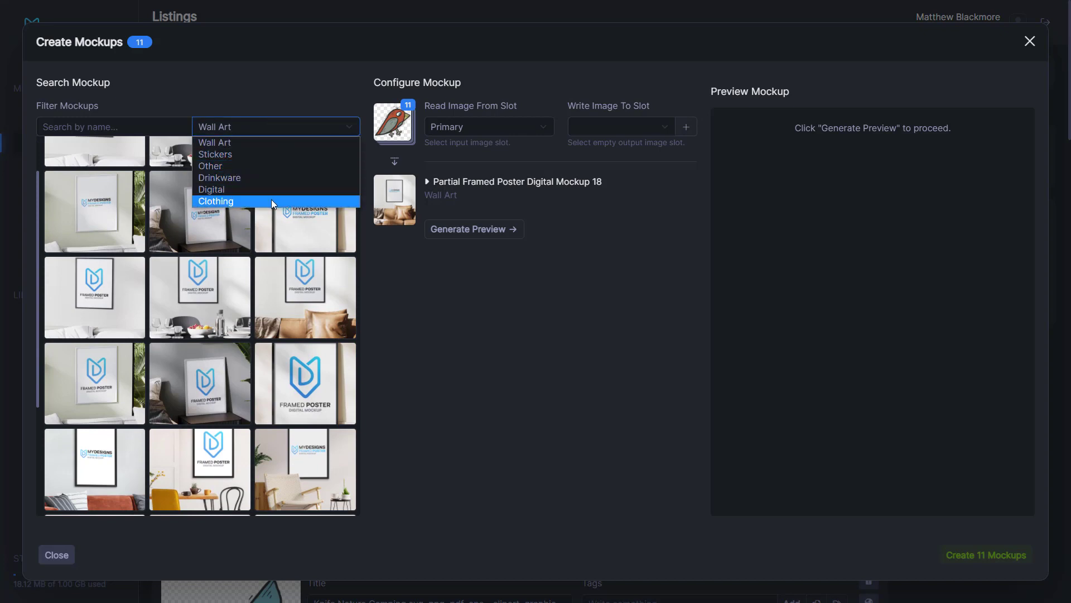
click(233, 168)
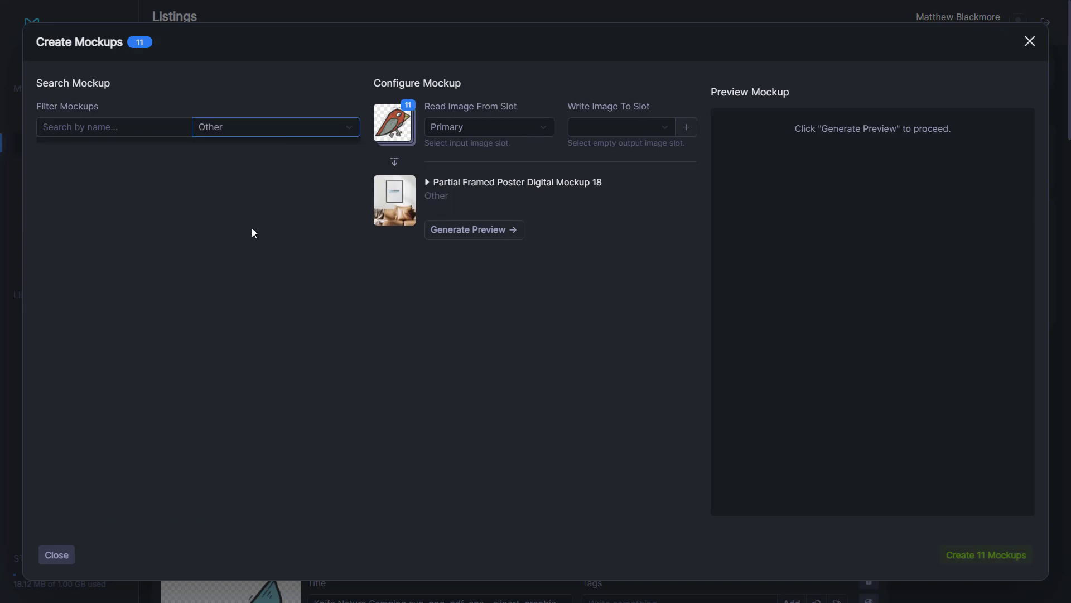
click(275, 127)
click(251, 156)
click(258, 127)
click(259, 127)
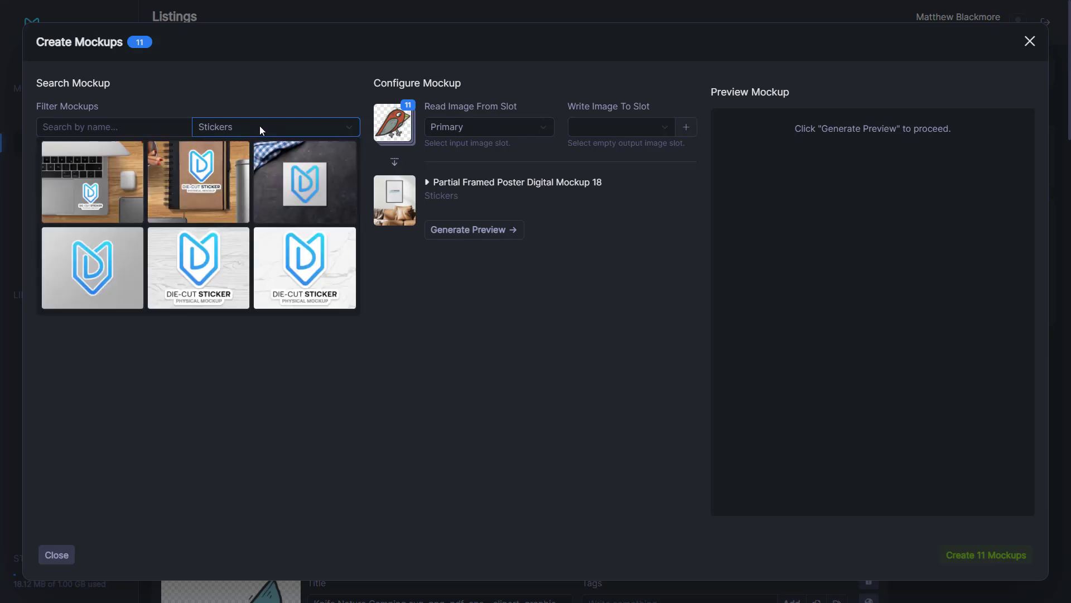
- Filter the mockups to Drinkware and preview the white (#ffffff) Ceramic Mug mockup with the bird design
click(255, 124)
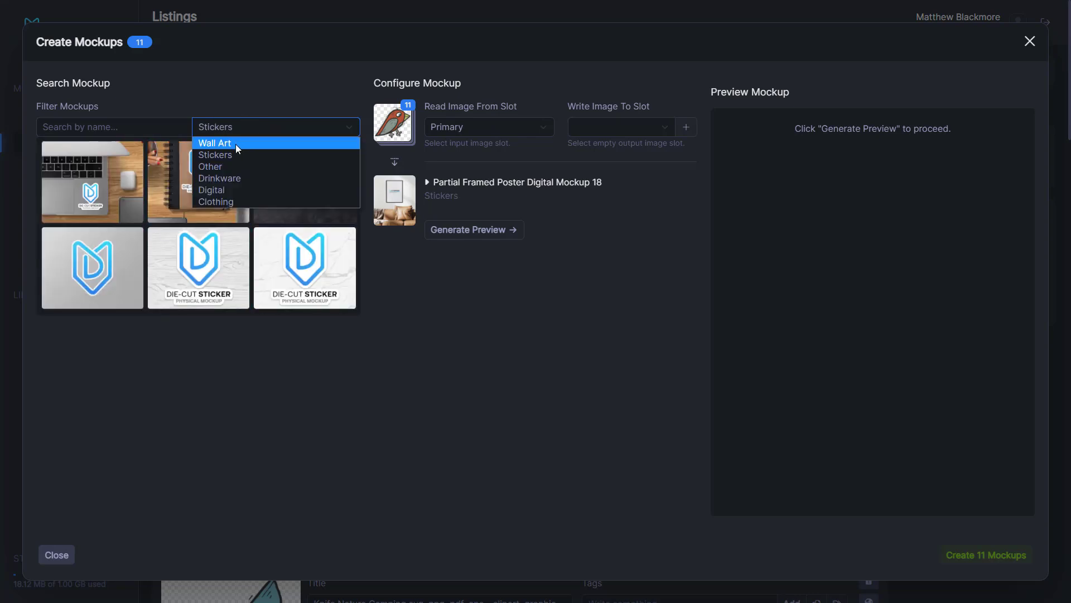
click(225, 178)
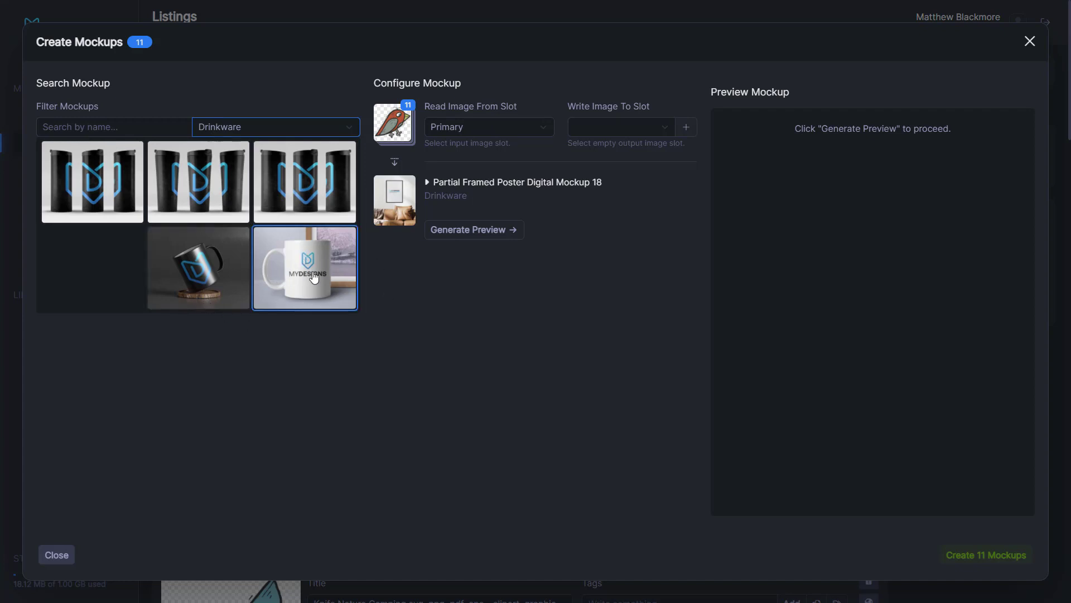
click(304, 270)
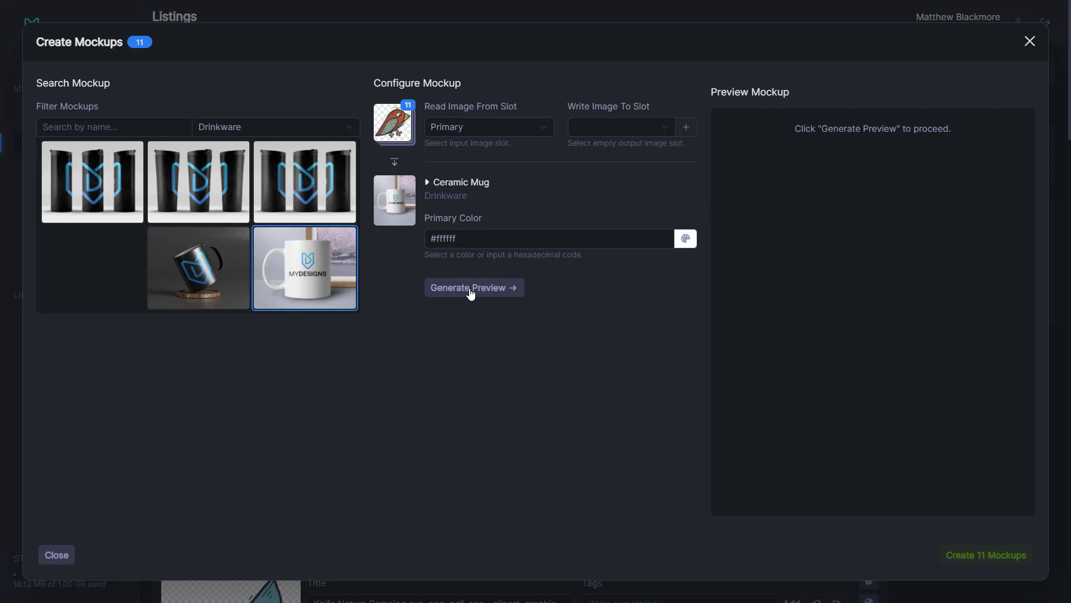
click(471, 289)
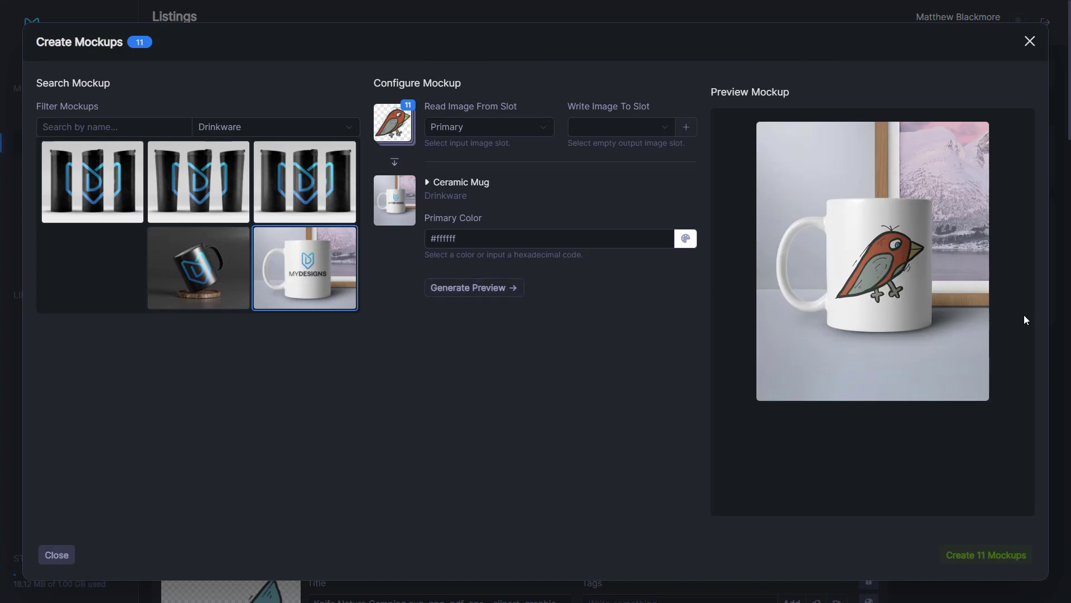
- Try the Wood Pallet Digital Mockup from the Digital category and return to the Drinkware mockups
click(250, 129)
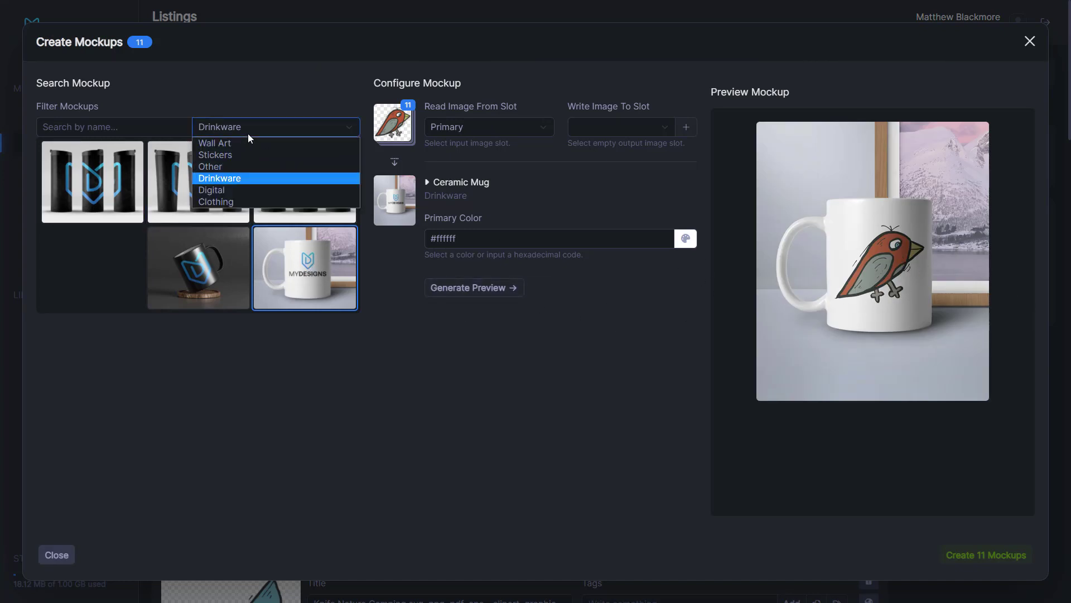
click(223, 190)
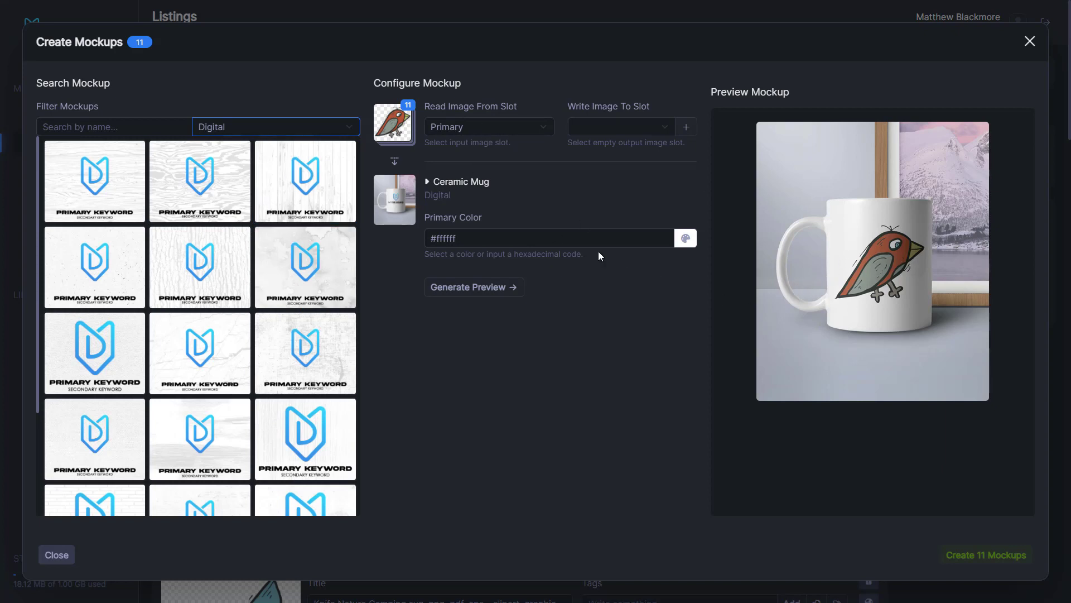
click(493, 395)
click(280, 148)
click(270, 128)
click(234, 177)
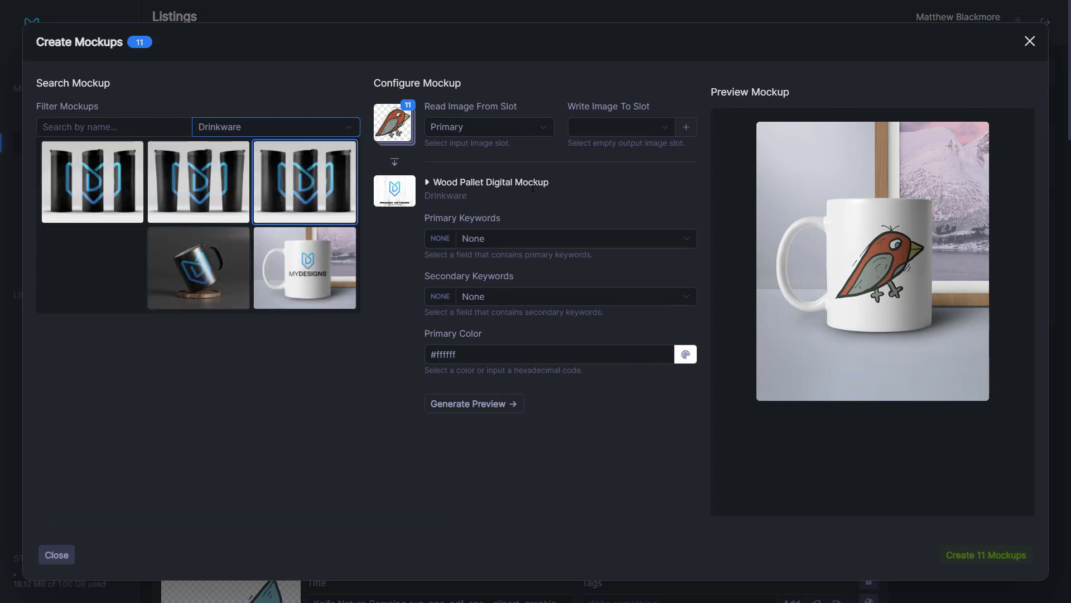
- Create Ceramic Mug mockups for all 11 listings, reading images from the Primary slot and writing them to Mockup 2
click(323, 276)
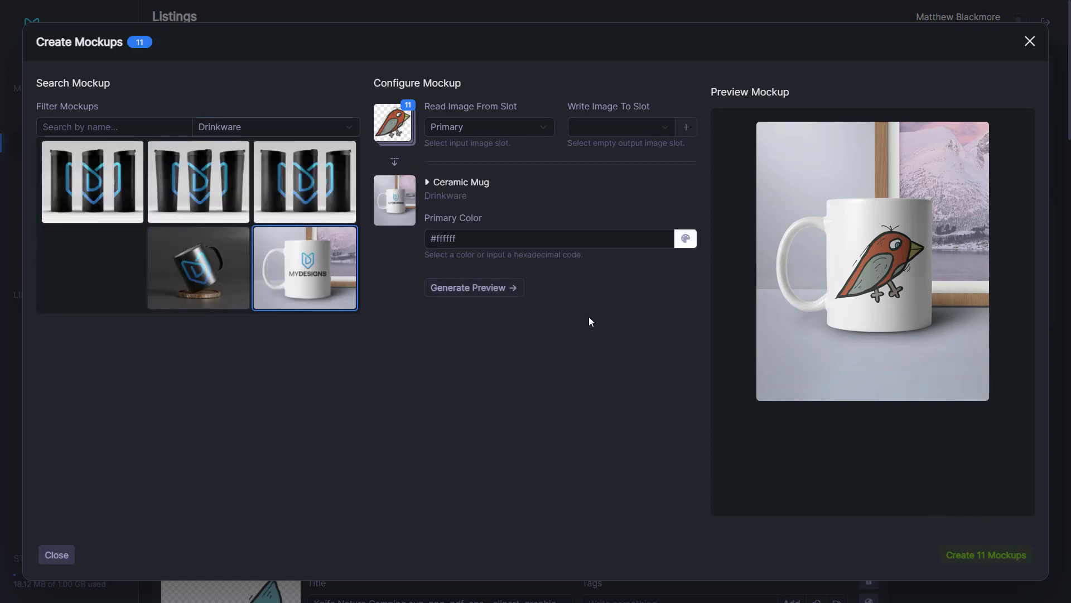
click(498, 127)
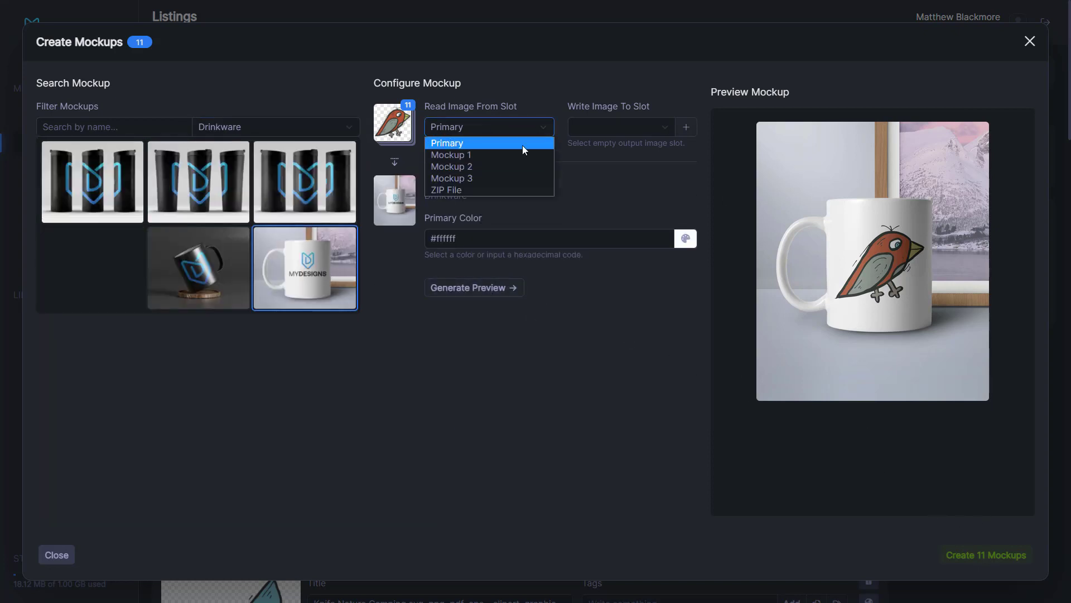
click(447, 142)
click(597, 128)
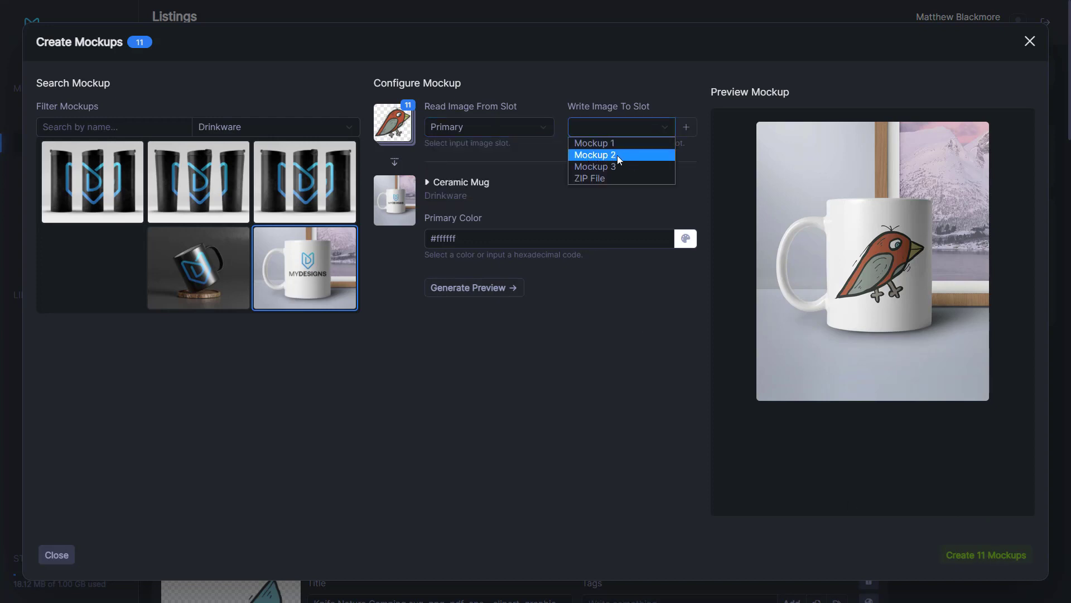
click(618, 161)
click(986, 555)
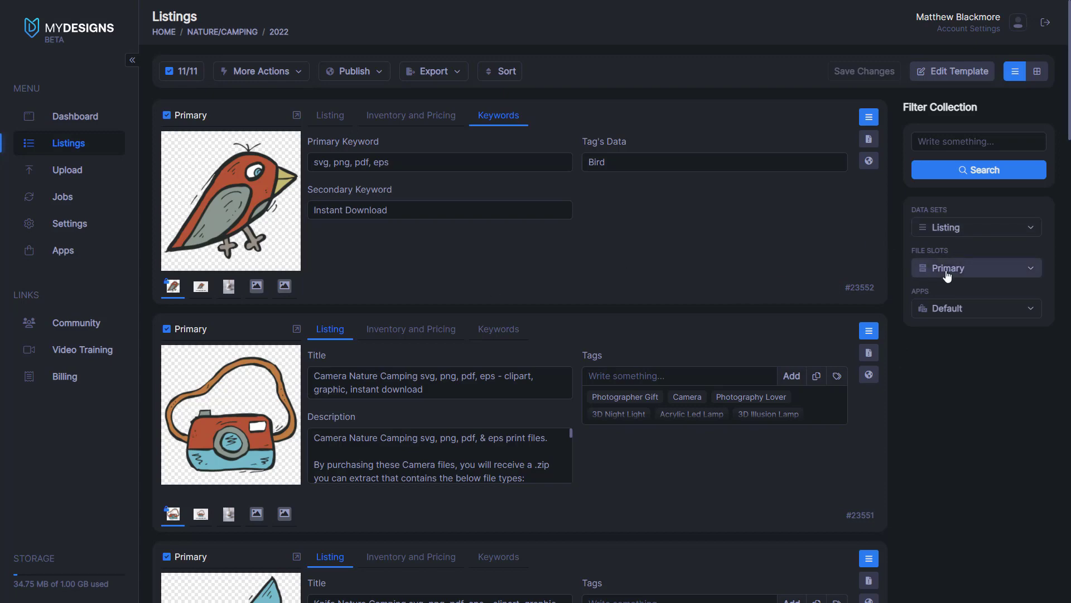
- Show the Mockup 2 file slot in grid view and inspect the mug mockups of all designs
click(1037, 71)
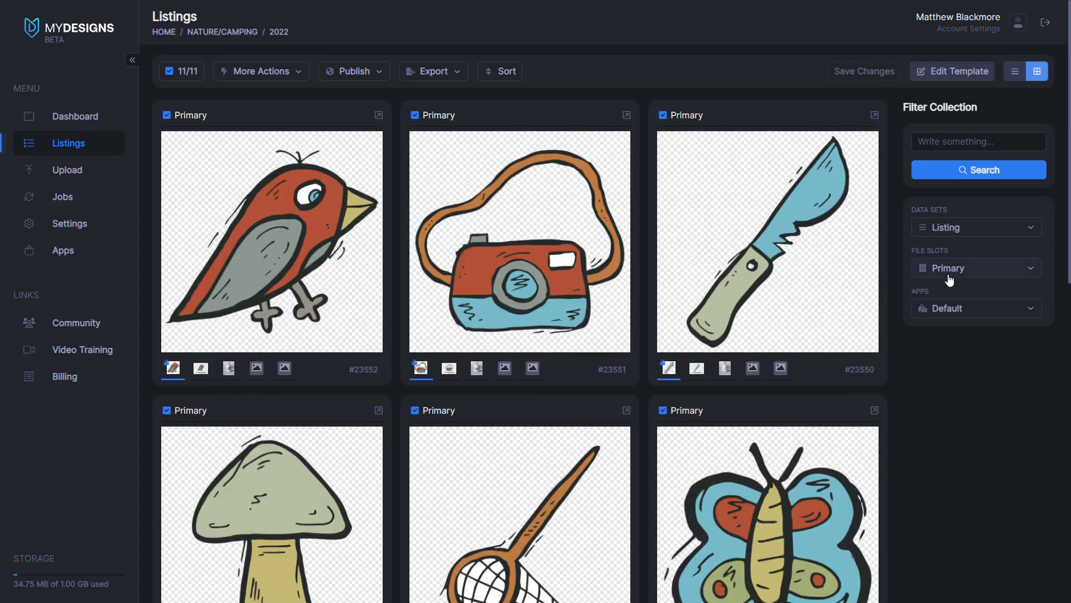
click(984, 272)
click(955, 331)
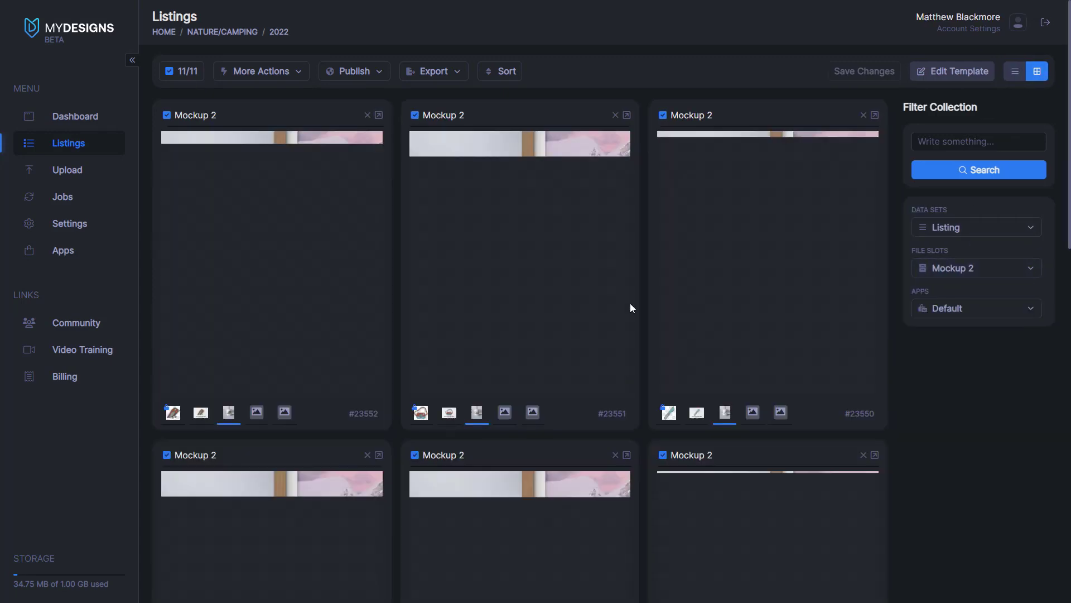
scroll(632, 308, down, 6)
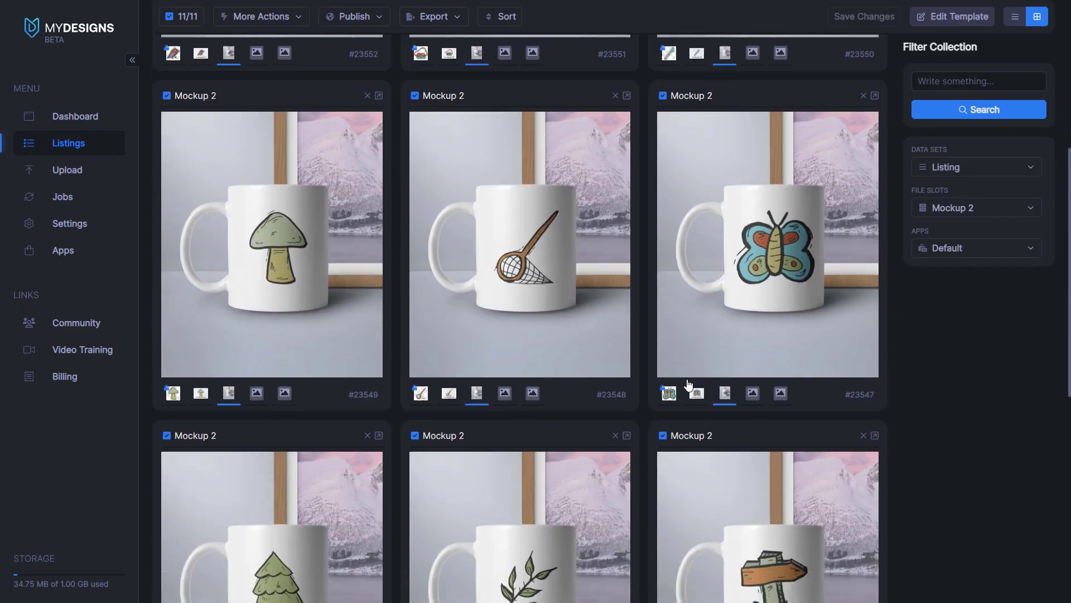
scroll(689, 384, down, 8)
scroll(581, 413, up, 5)
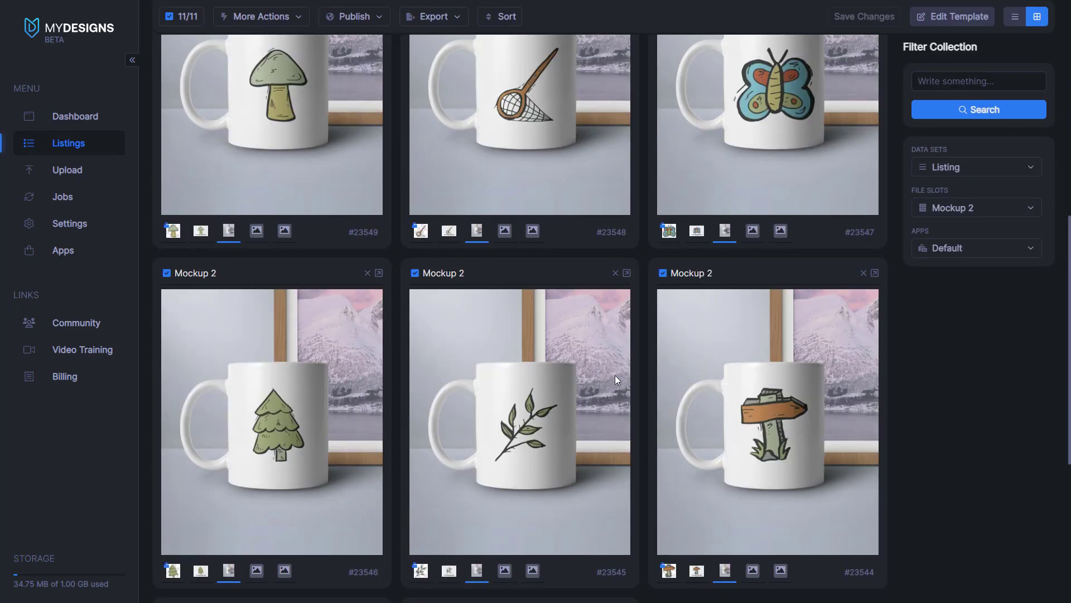
scroll(586, 357, up, 8)
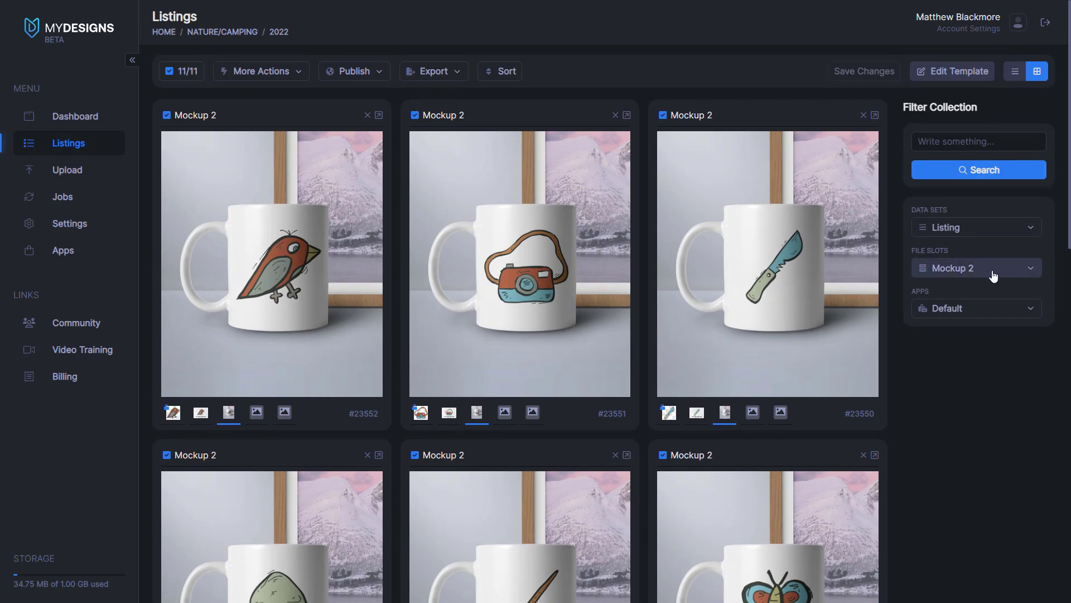
- Return to list view with the Primary file slot and show the bird listing's title, description and tags
click(1014, 71)
click(948, 268)
click(929, 291)
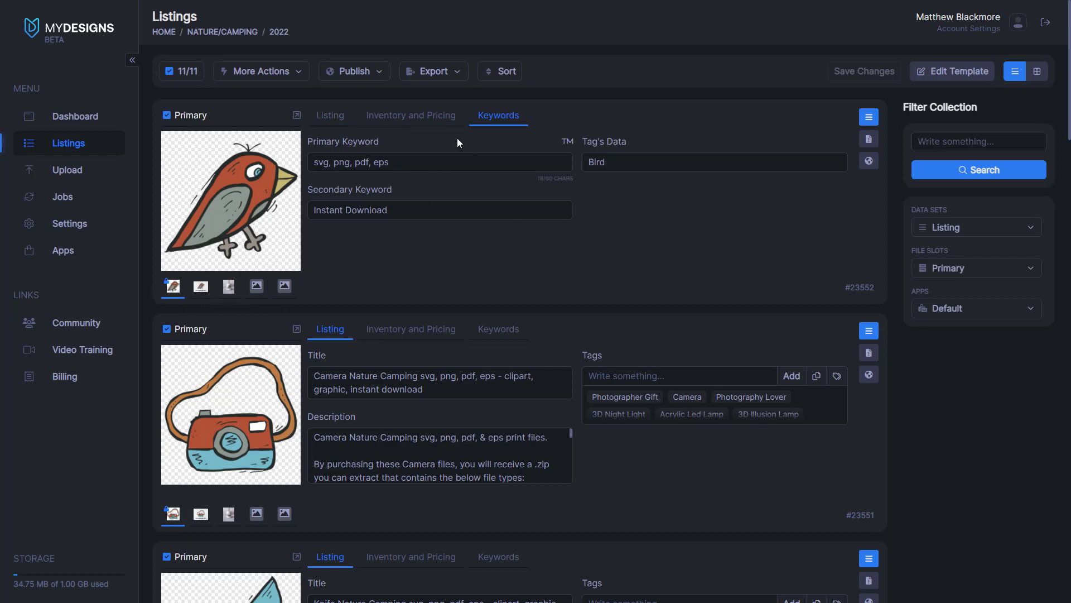
click(330, 115)
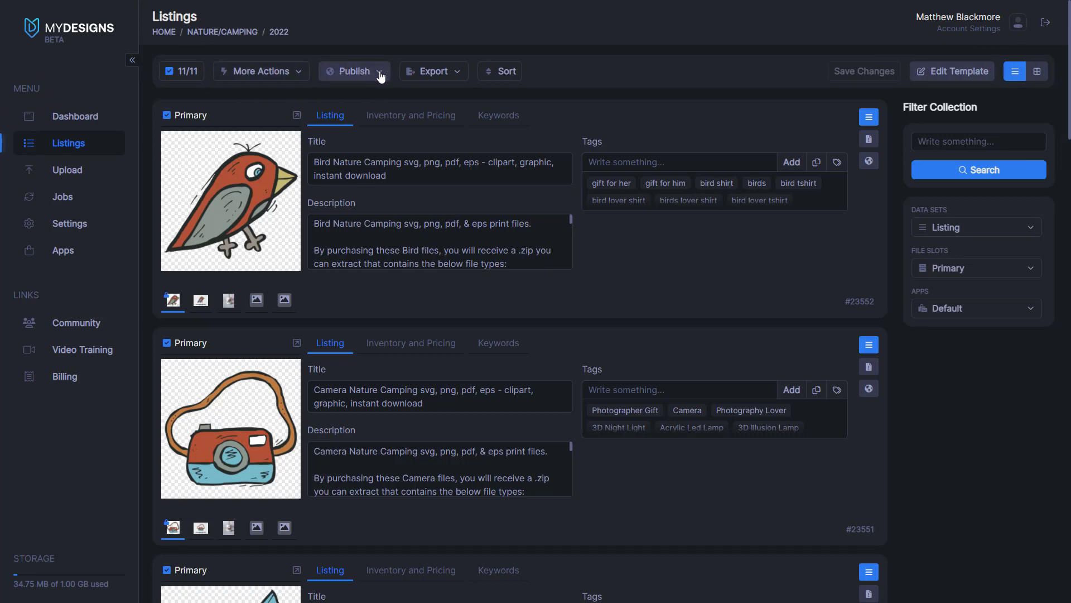
- Start a digital publish of the 11 listings to Etsy, with the files converted to various file types for sale
click(362, 73)
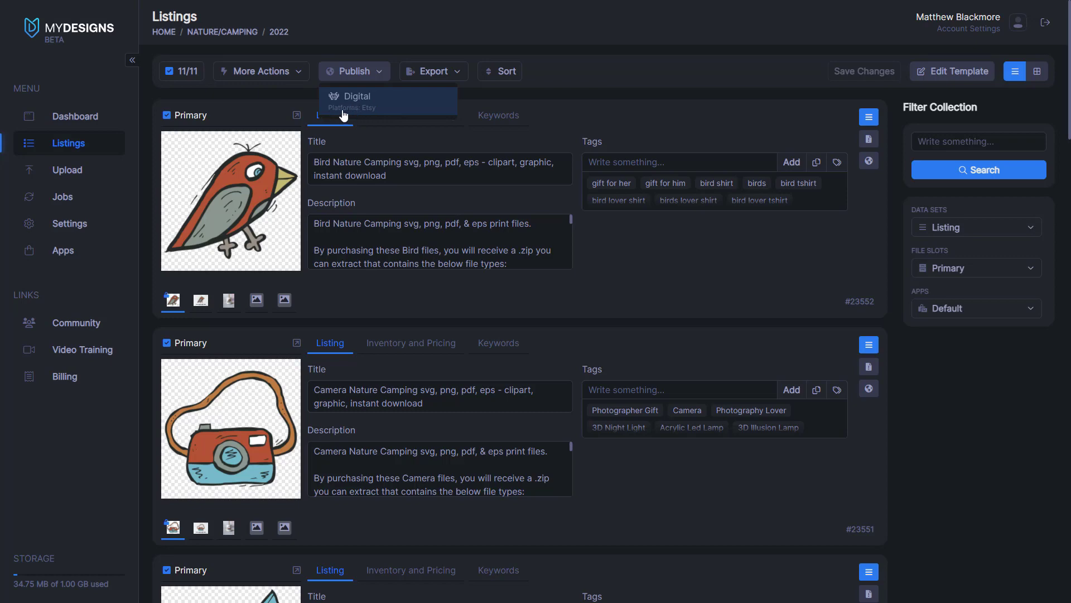
click(374, 110)
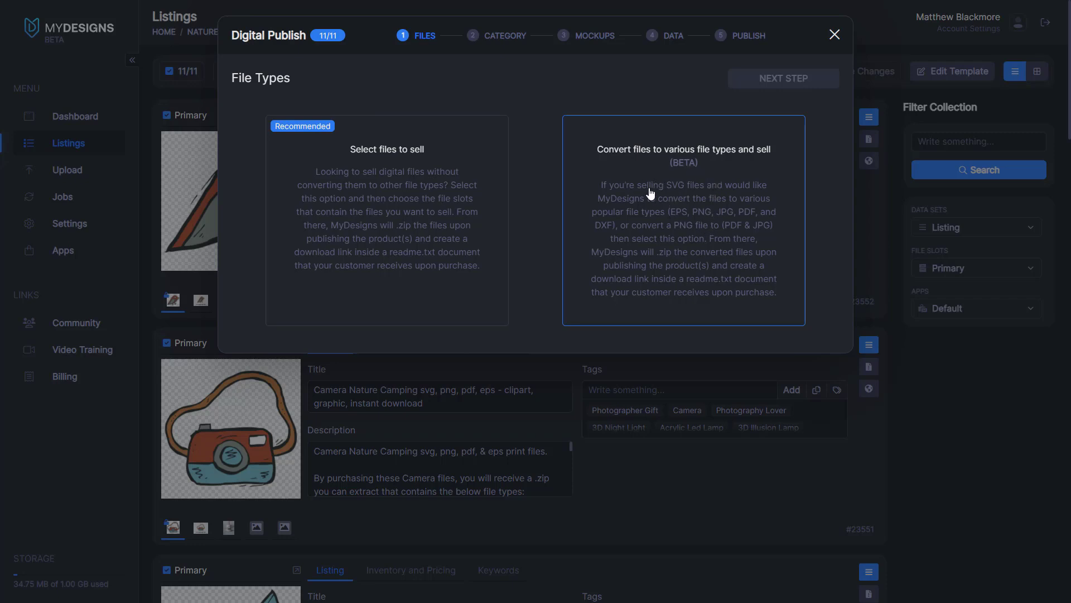
click(698, 190)
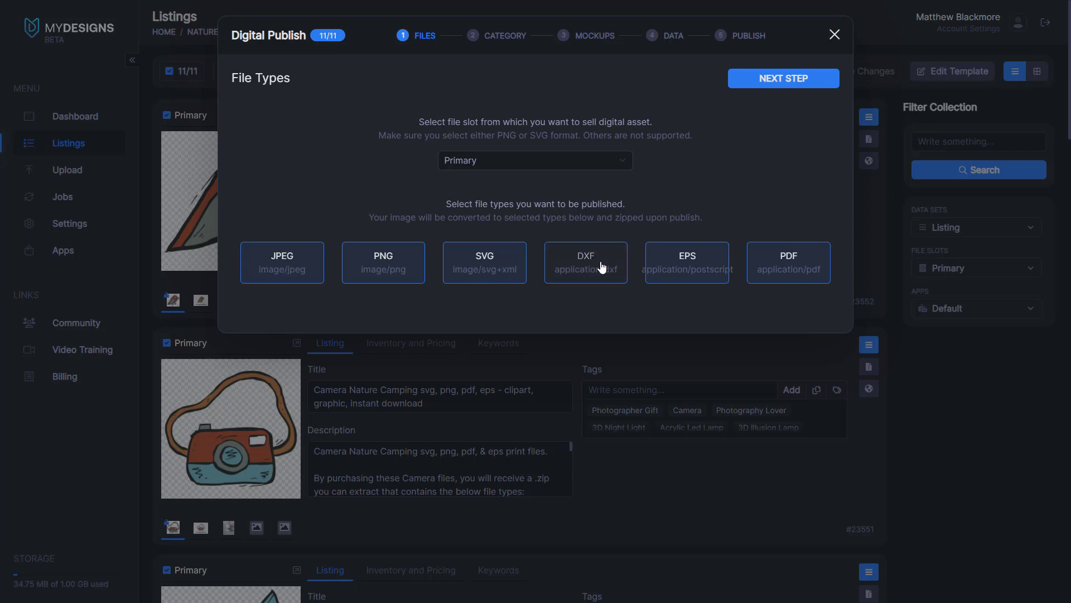
- Exclude DXF and JPEG from the published file types, keeping PNG, SVG, EPS and PDF, and proceed to category selection
click(566, 269)
click(281, 269)
click(338, 220)
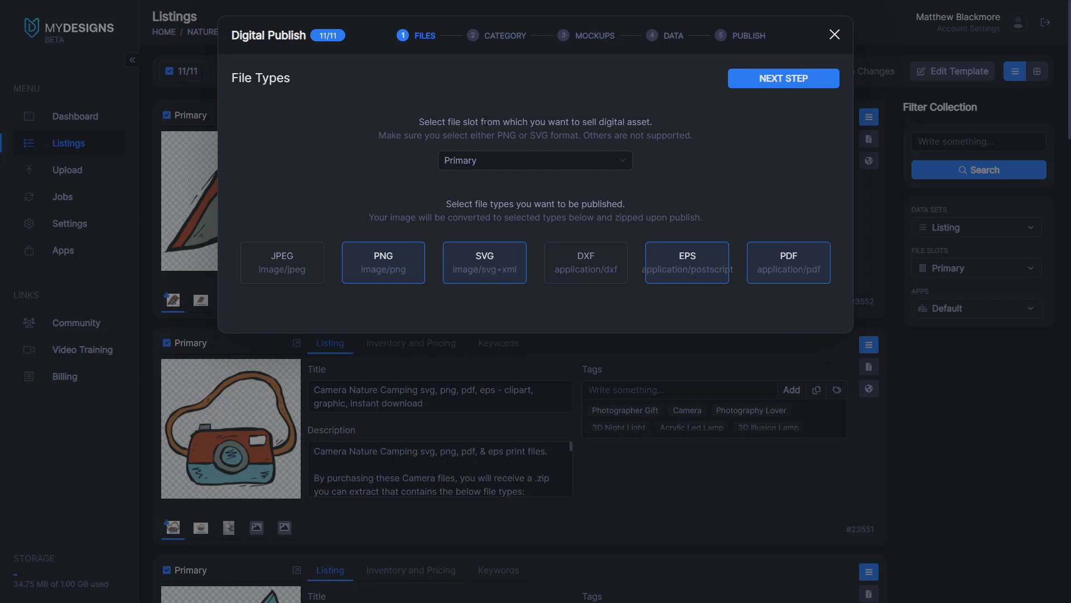
double_click(652, 123)
click(777, 82)
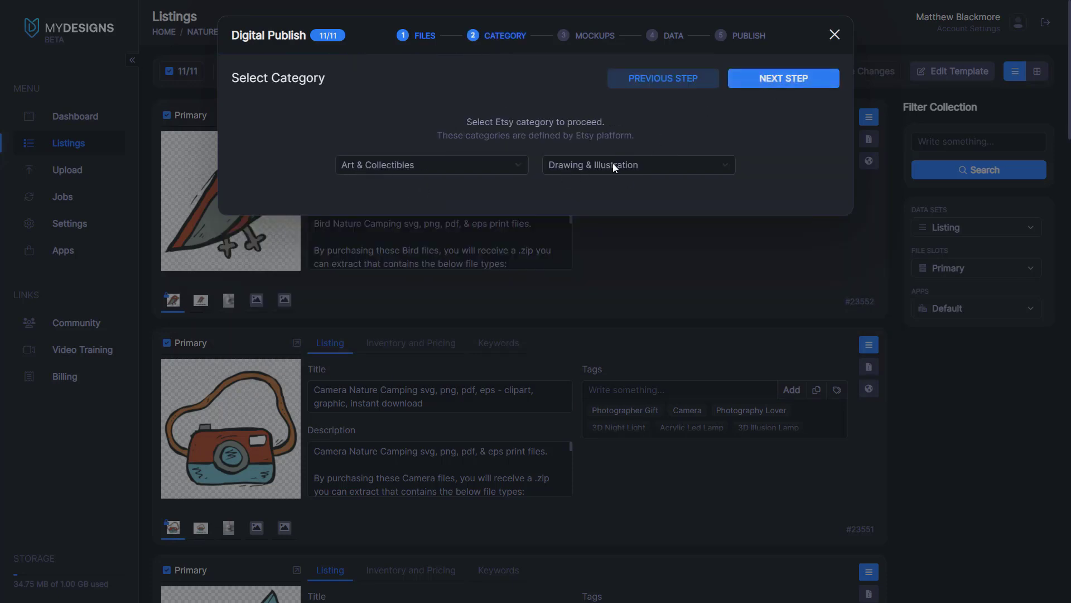
- Set the Etsy category to Art & Collectibles with the Drawing & Illustration subcategory
click(491, 165)
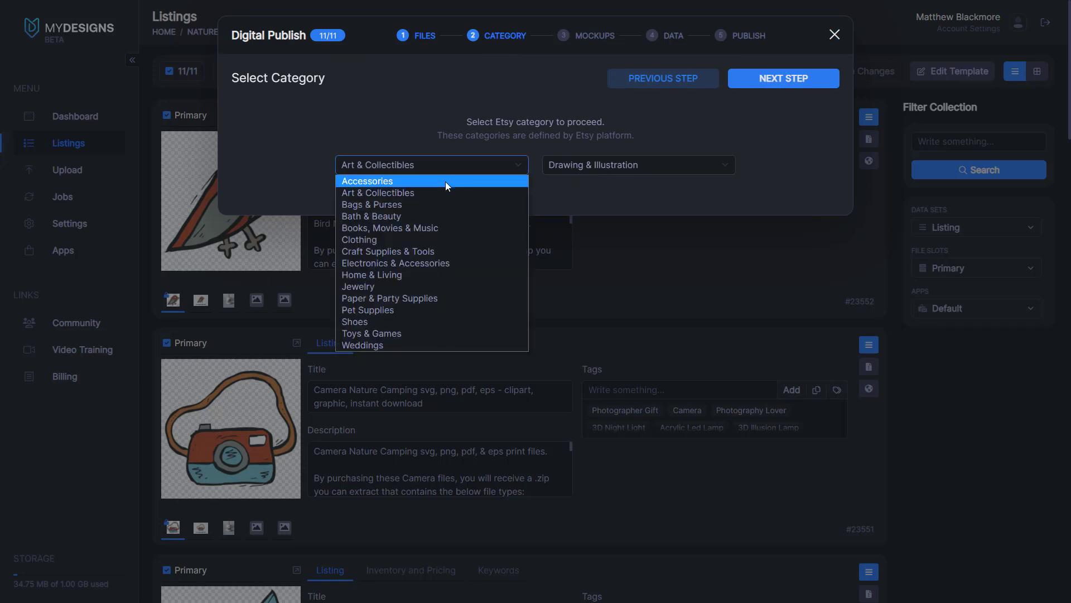
click(385, 193)
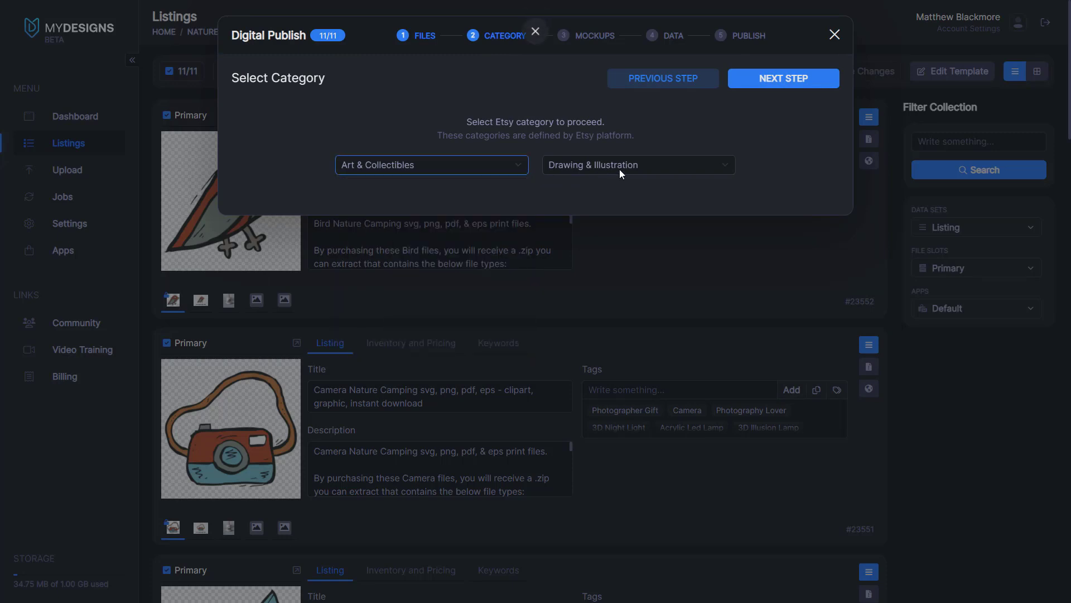
click(620, 169)
click(589, 192)
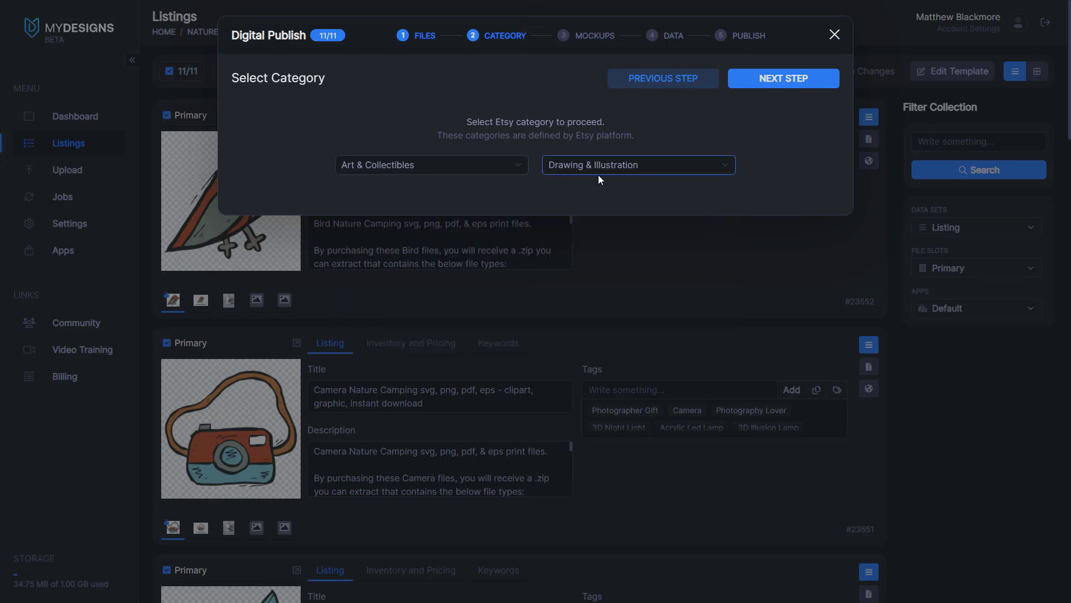
- Proceed to mockup selection and include Mockup 1 and Mockup 2 in the publish, keeping Mockup 1 as the primary image
click(781, 80)
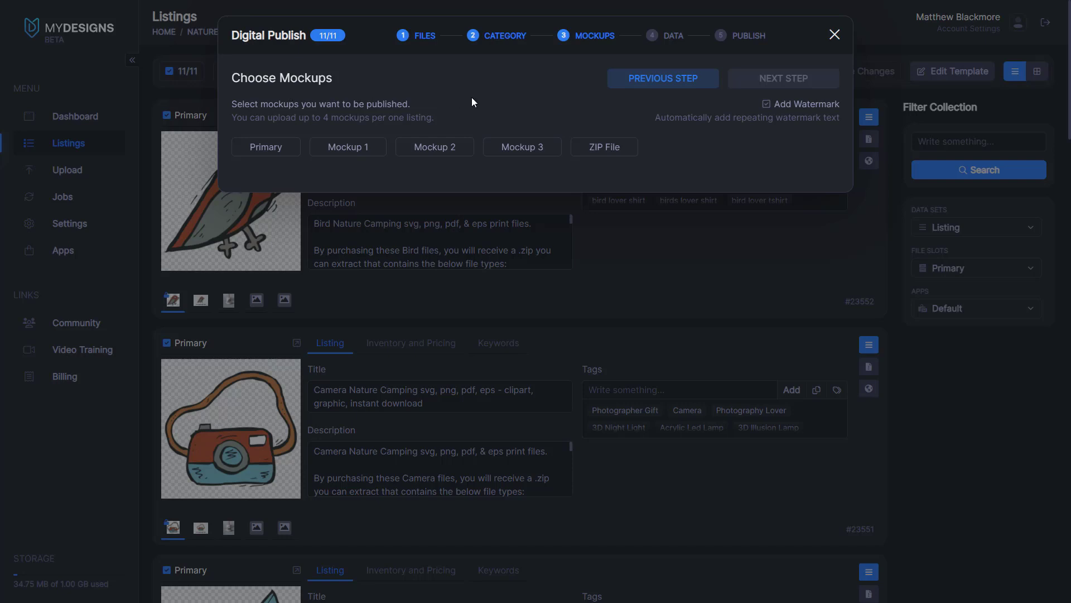
click(375, 146)
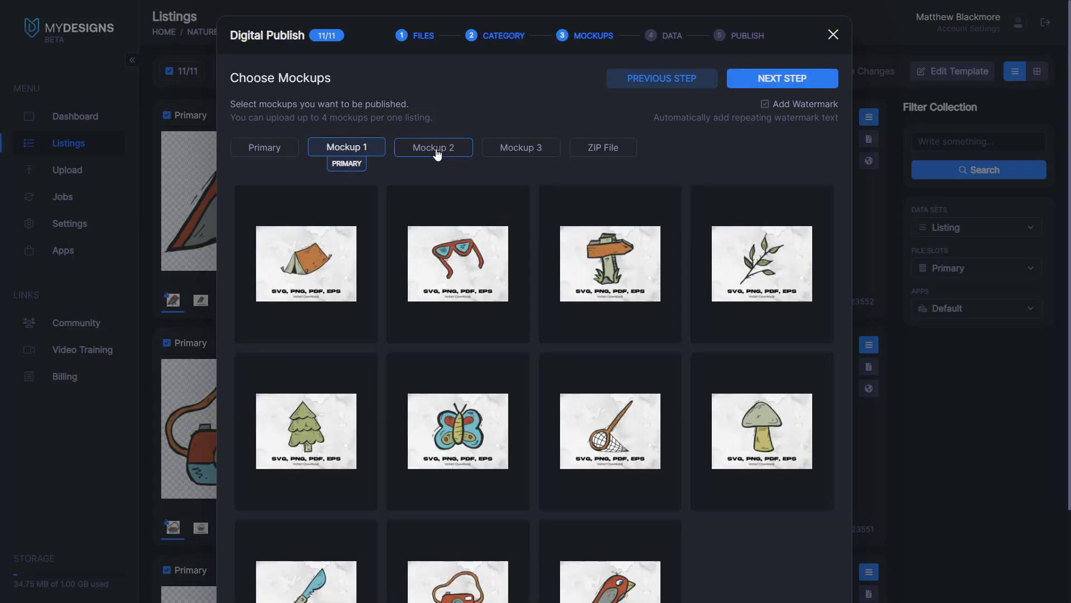
click(437, 151)
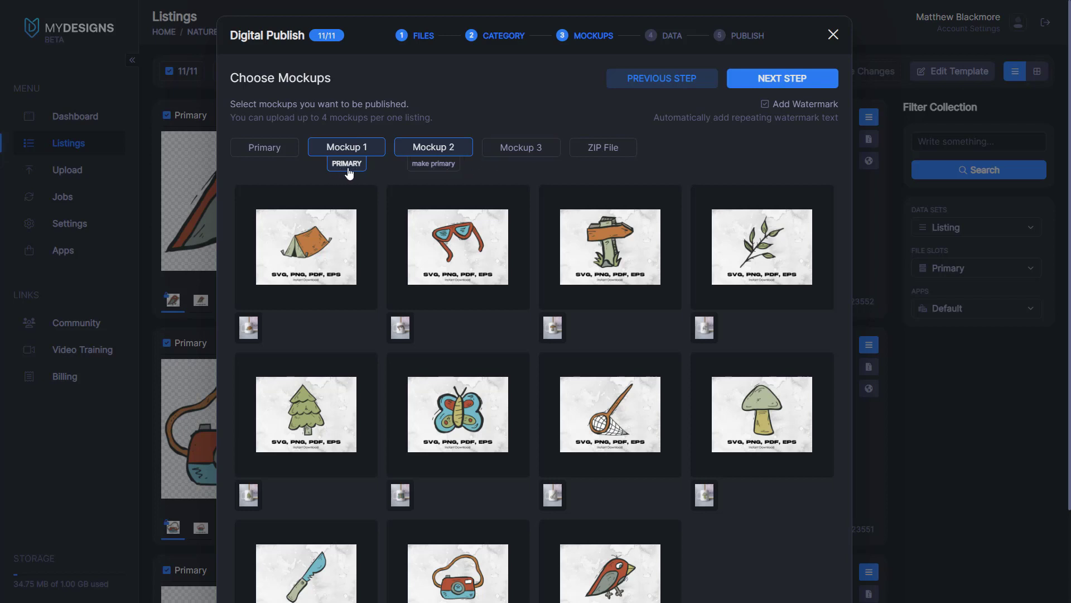
click(434, 163)
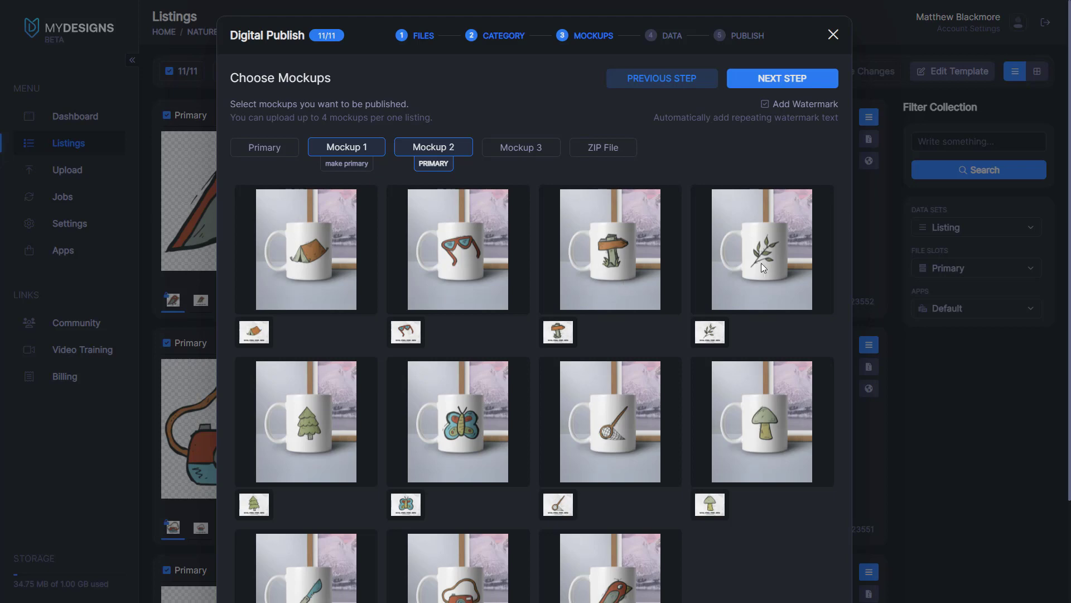
click(347, 163)
scroll(595, 286, down, 2)
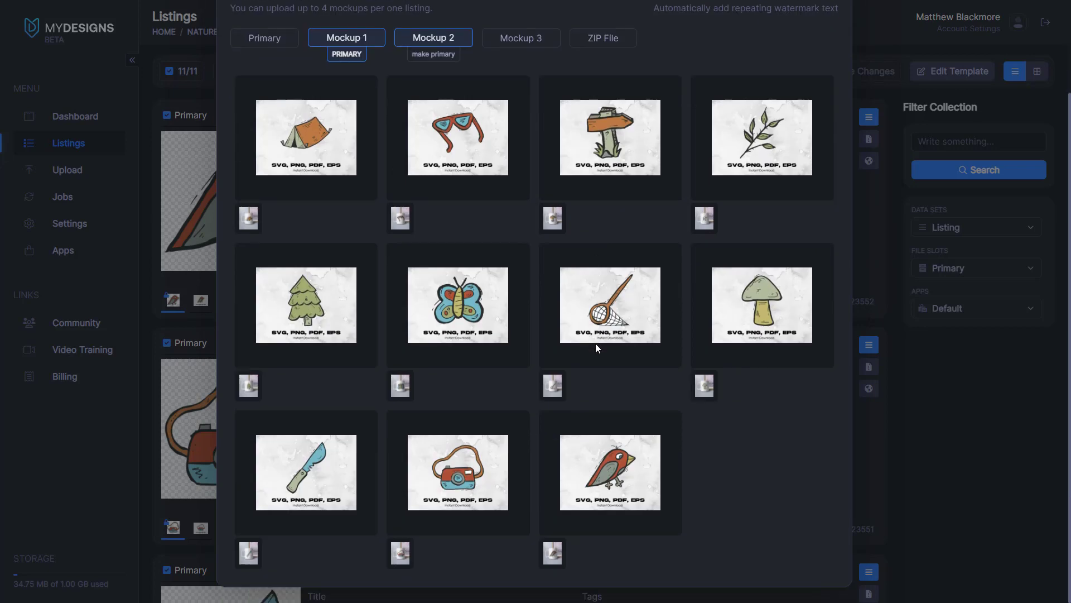
scroll(595, 343, up, 2)
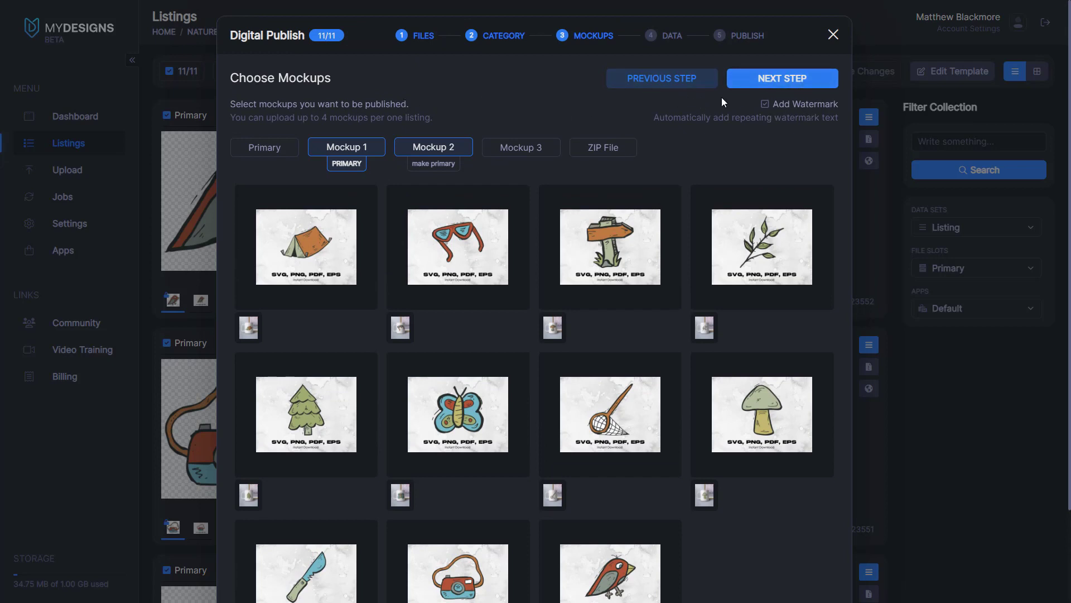
- Add a repeating watermark with the text MDSVGShop to the mockups and proceed to the data fields
click(765, 105)
click(766, 106)
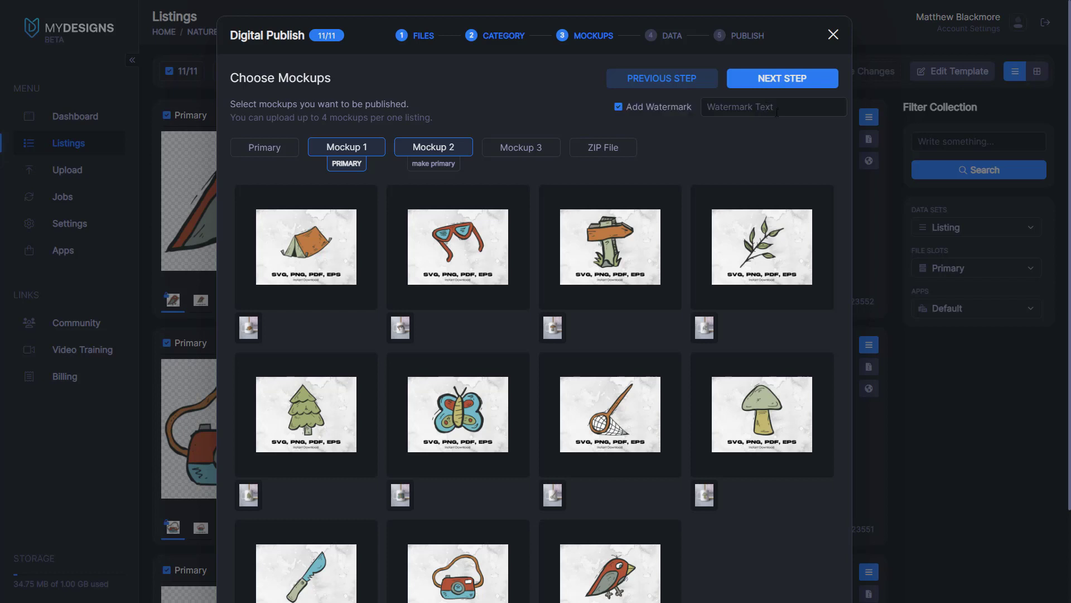
click(762, 108)
text(MDSVGS)
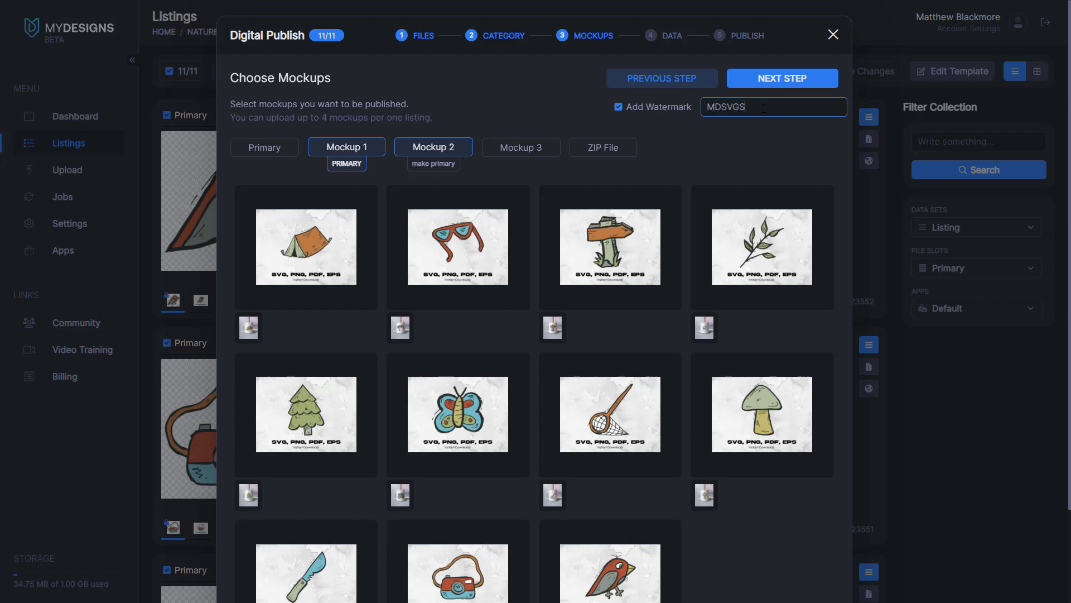
text(hop)
click(795, 148)
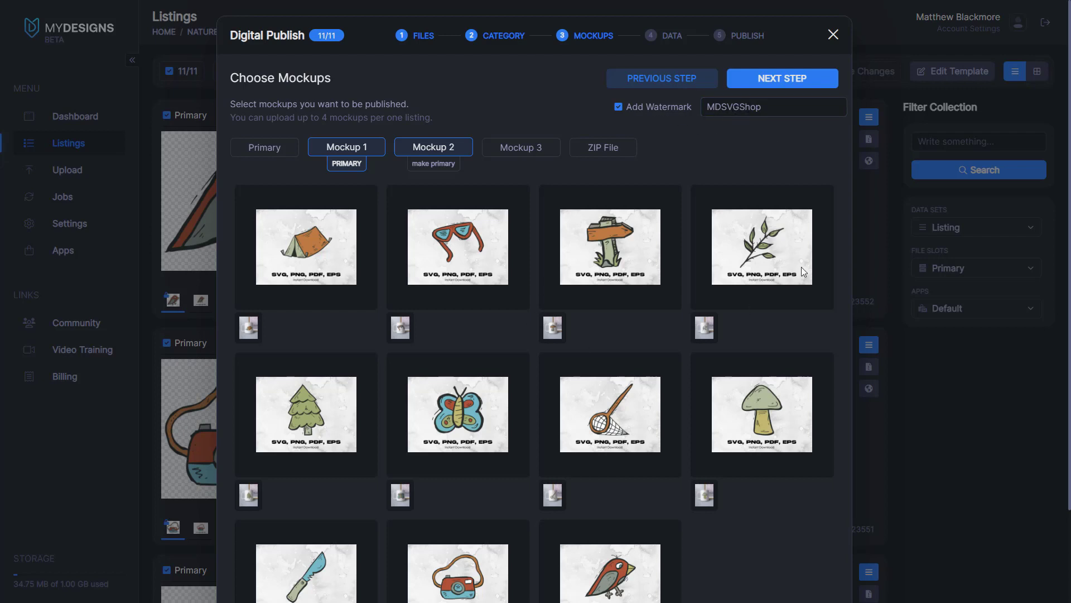
click(791, 84)
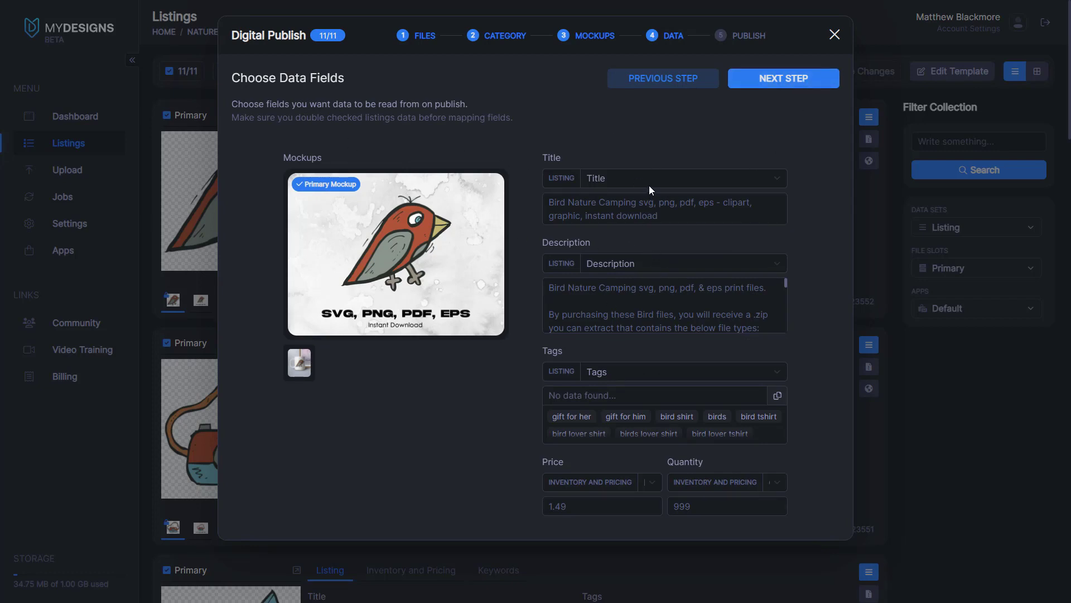
- Check the title and description field mapping for the bird listing and proceed to the publish preview
click(678, 183)
click(602, 207)
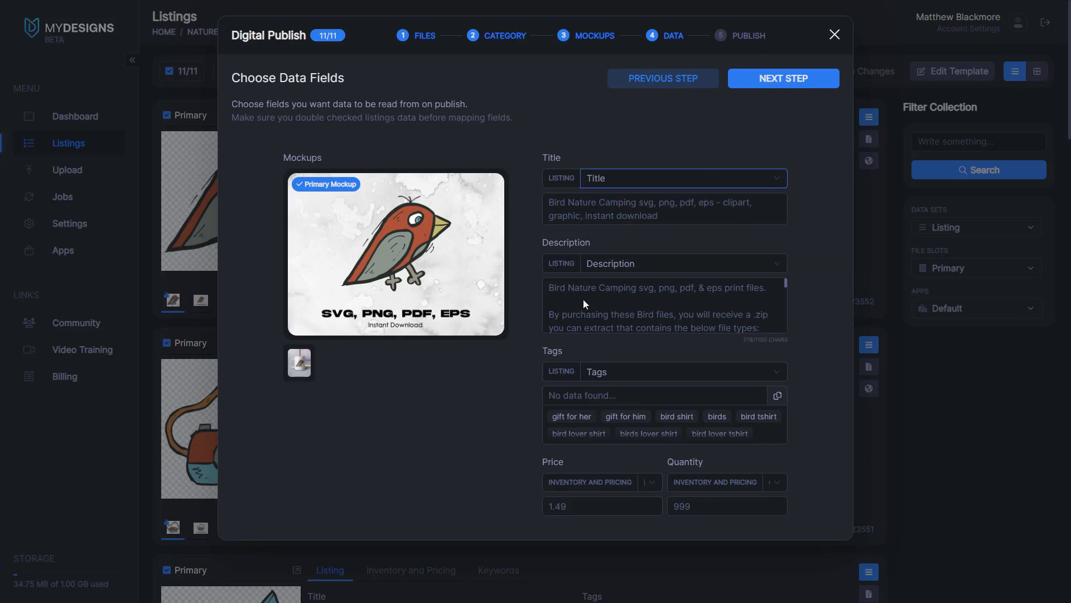
scroll(584, 299, down, 5)
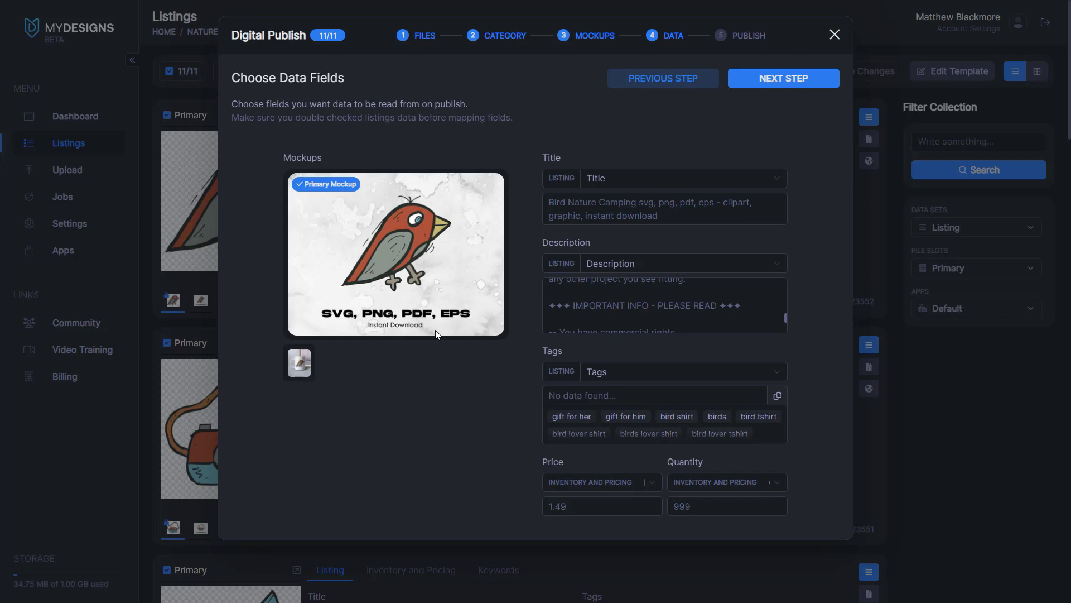
click(791, 82)
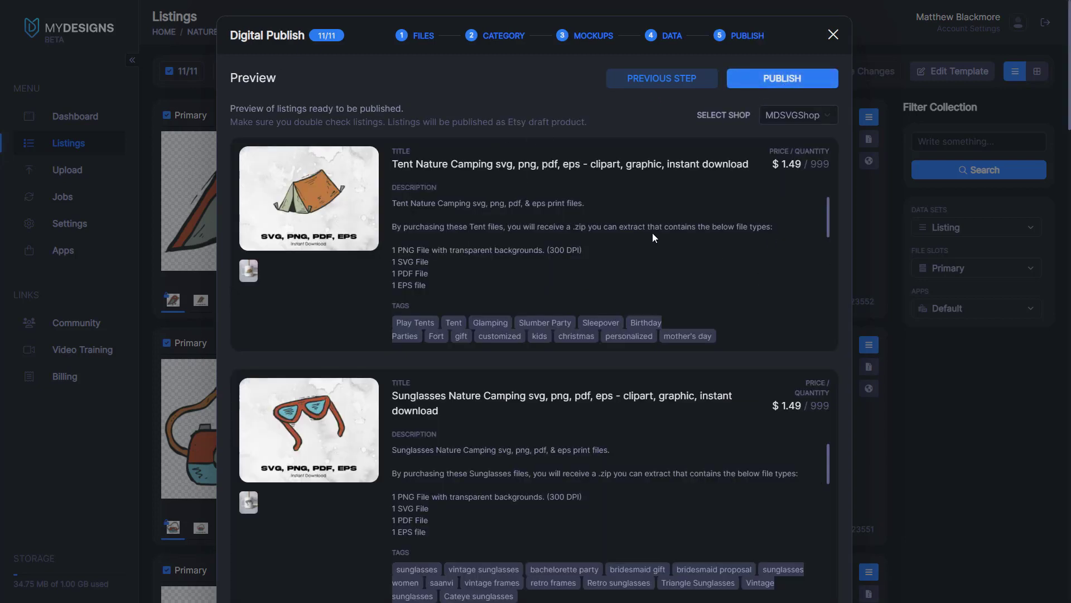
- Review the previewed listings, select MDSVGShop as the target shop and publish them as Etsy drafts
scroll(487, 169, down, 10)
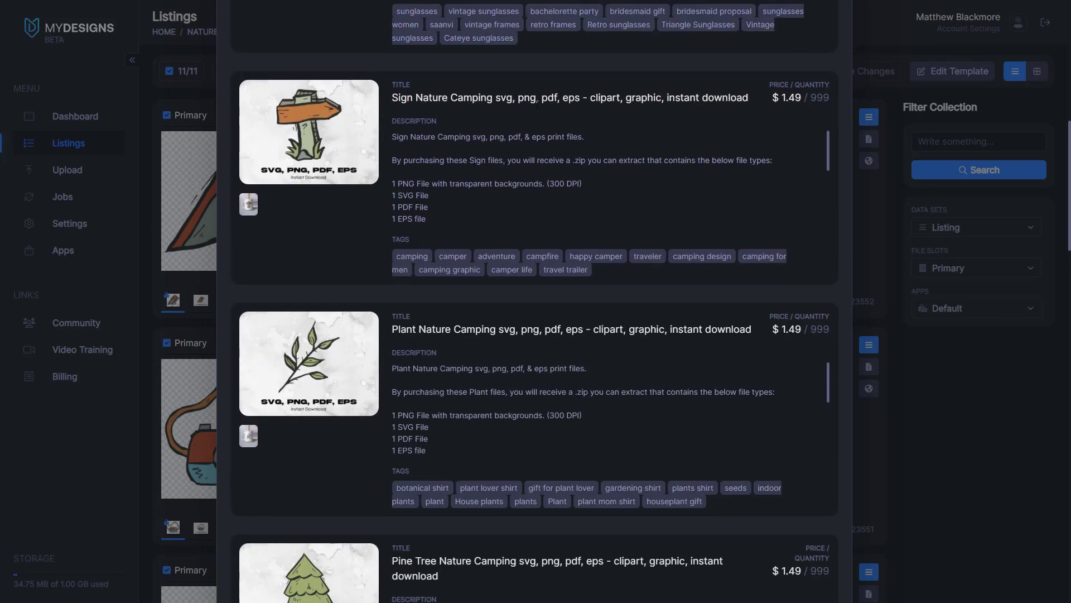
scroll(445, 196, down, 12)
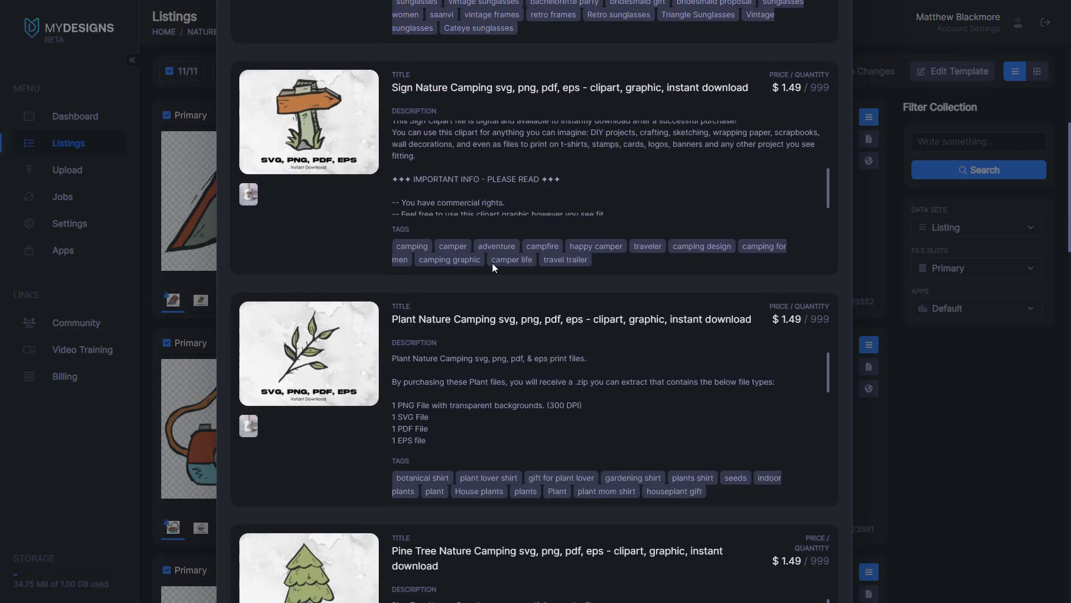
scroll(590, 262, down, 14)
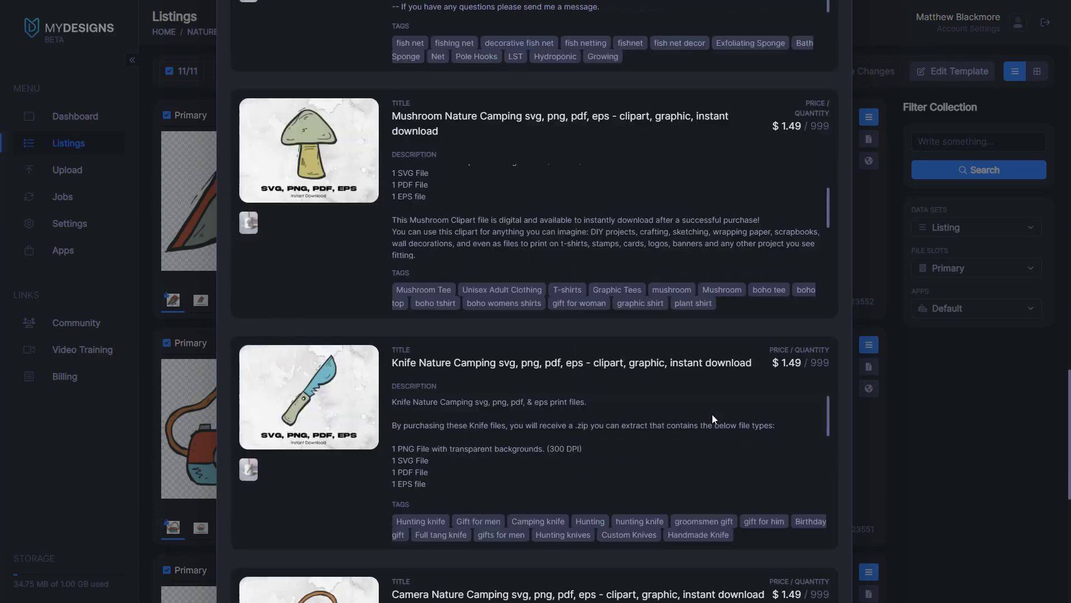
scroll(367, 241, up, 20)
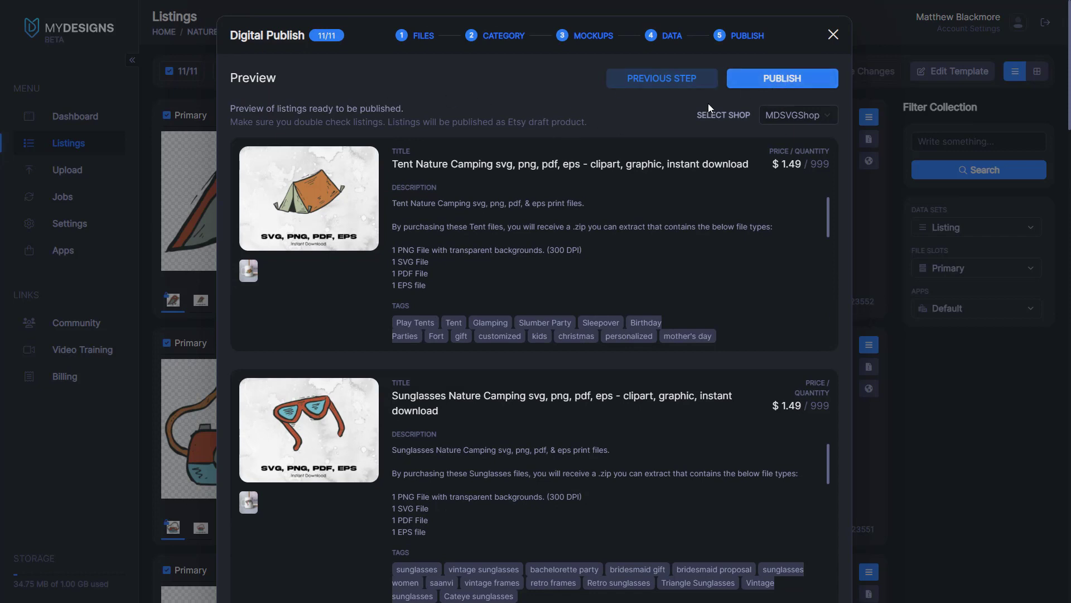
click(799, 116)
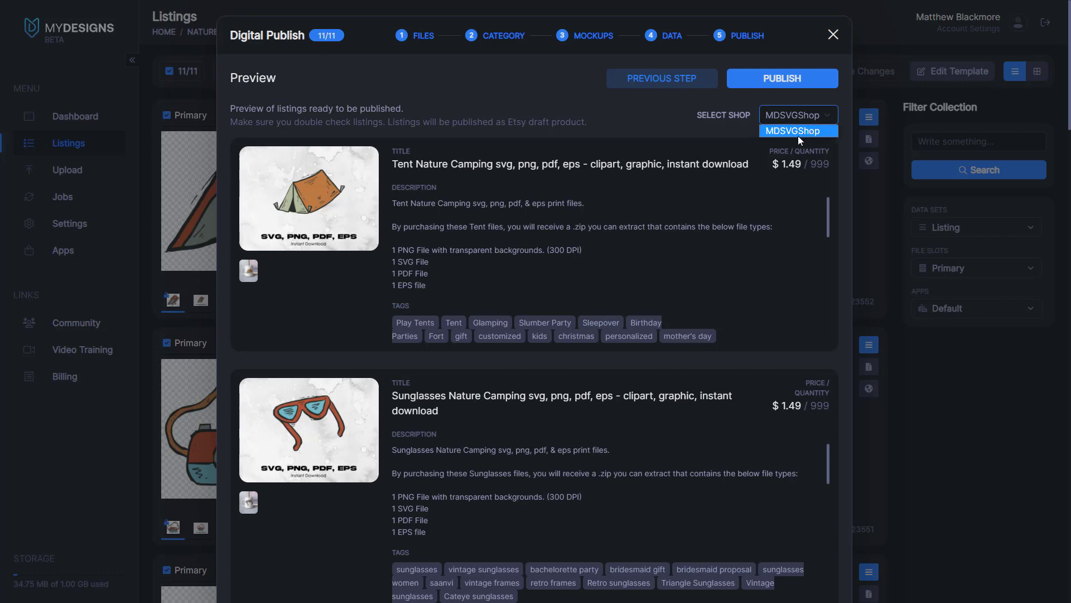
click(778, 133)
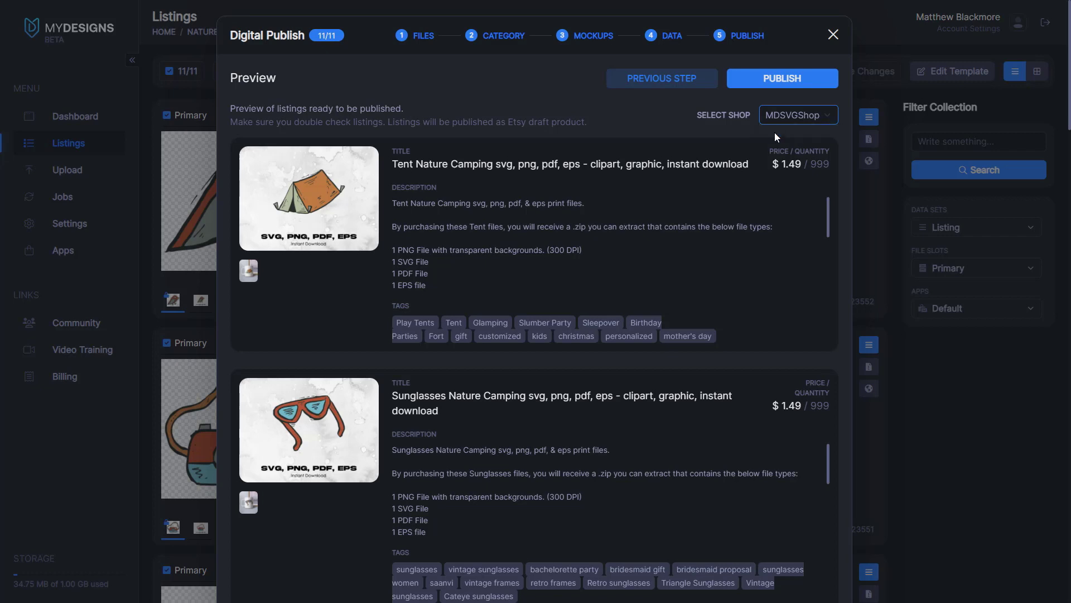
click(779, 79)
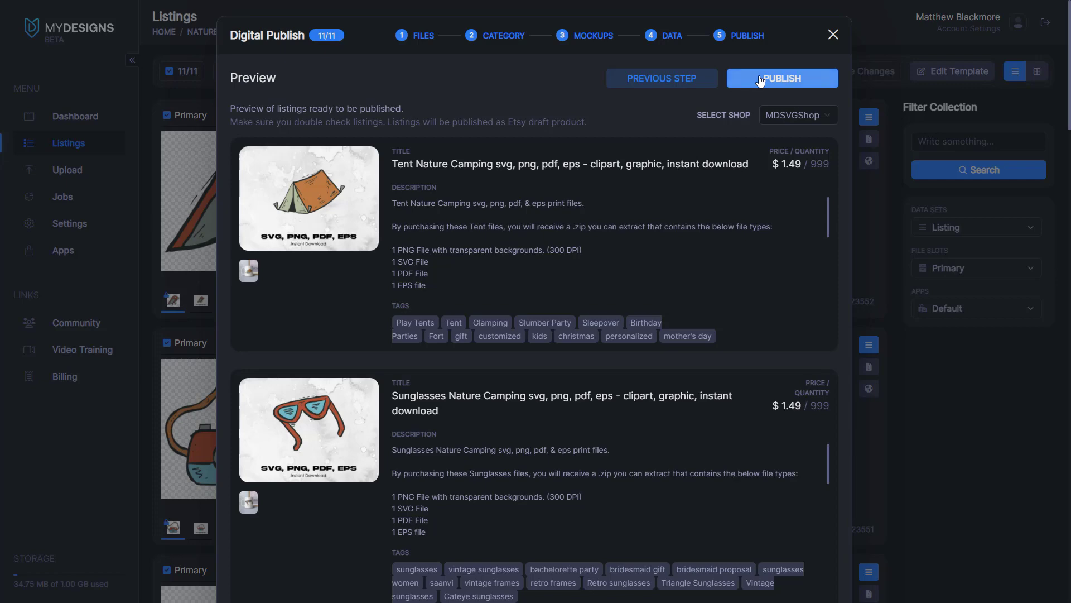
click(756, 78)
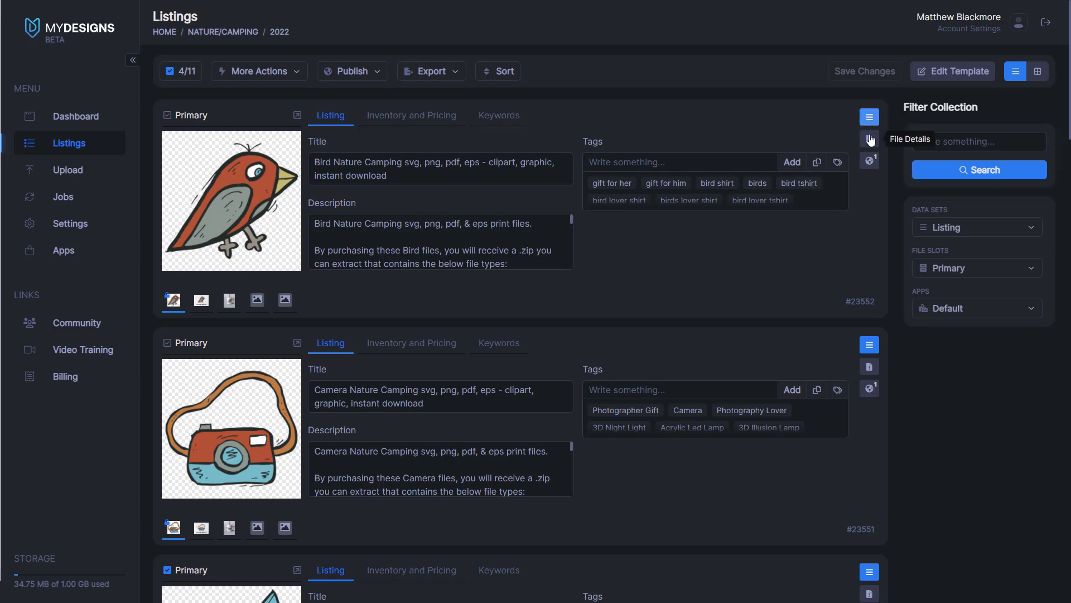
- Check the bird listing's publications, switch to Etsy Shop Manager and filter its listings to drafts
click(871, 165)
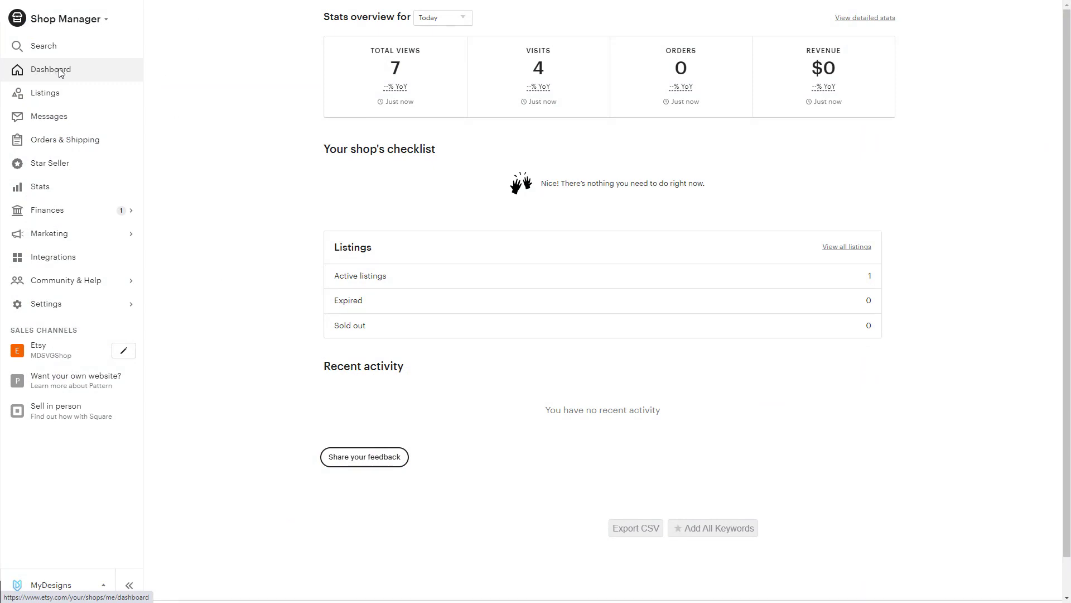
click(42, 99)
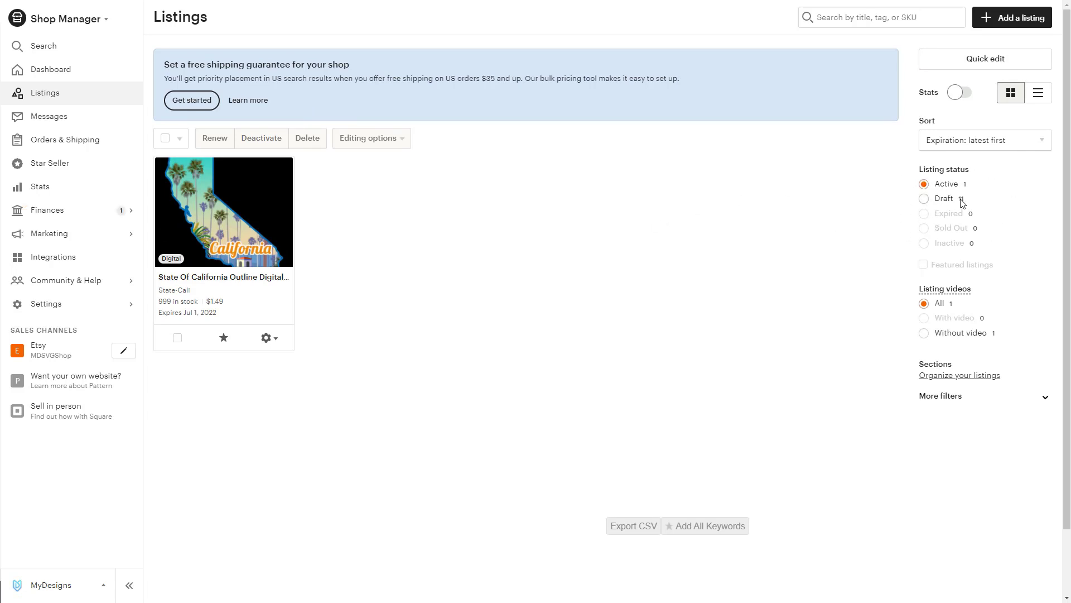
click(923, 199)
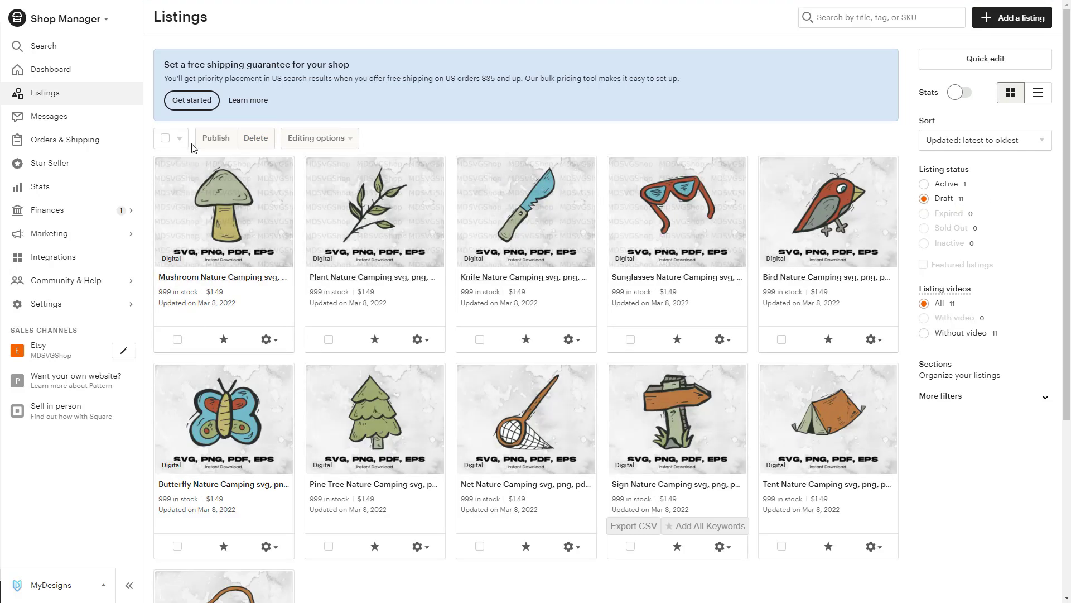
- Select all draft listings in Etsy and look over their watermarked mockups, titles and prices
click(165, 138)
scroll(565, 359, down, 3)
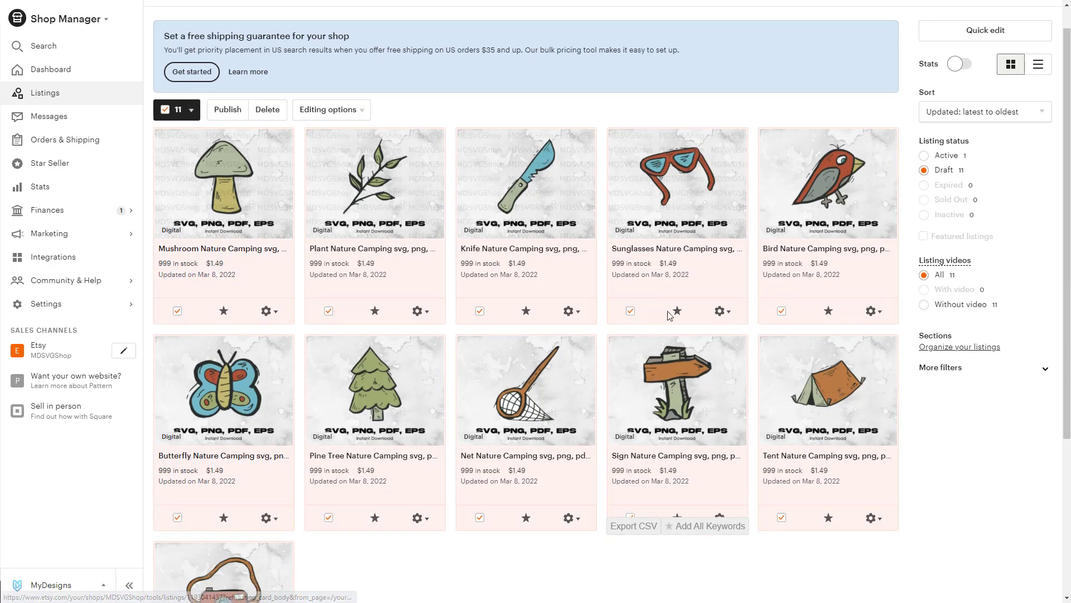
scroll(746, 139, up, 1)
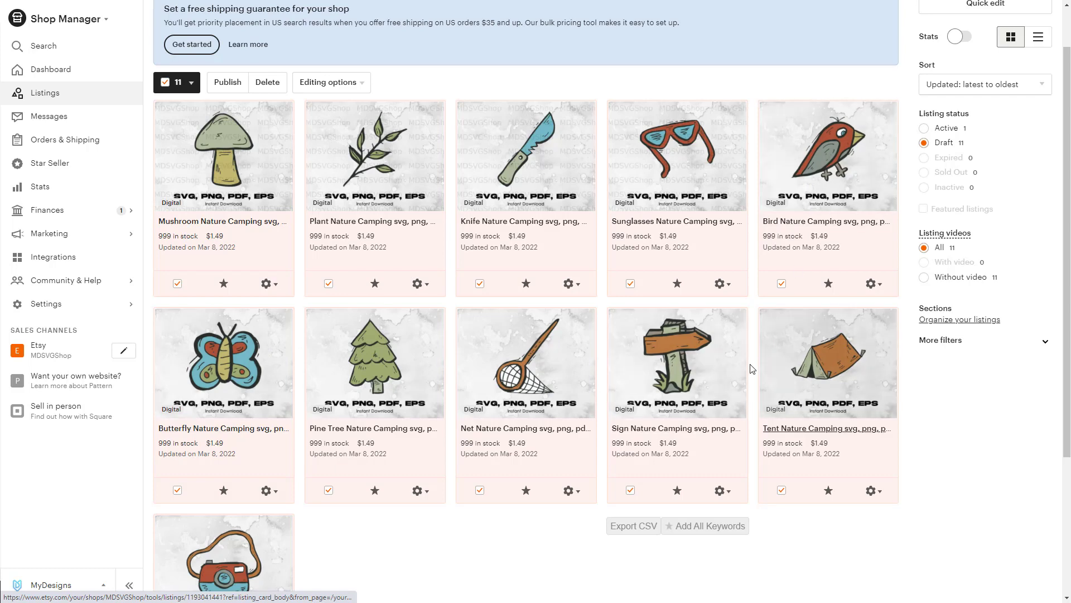
scroll(748, 368, down, 3)
scroll(426, 461, up, 5)
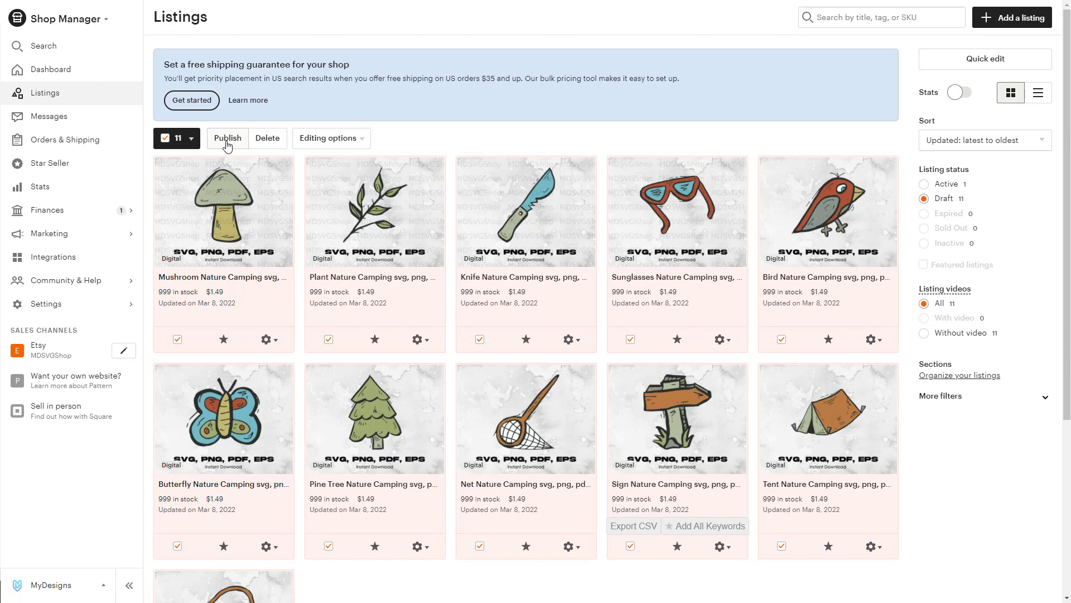
scroll(325, 178, down, 1)
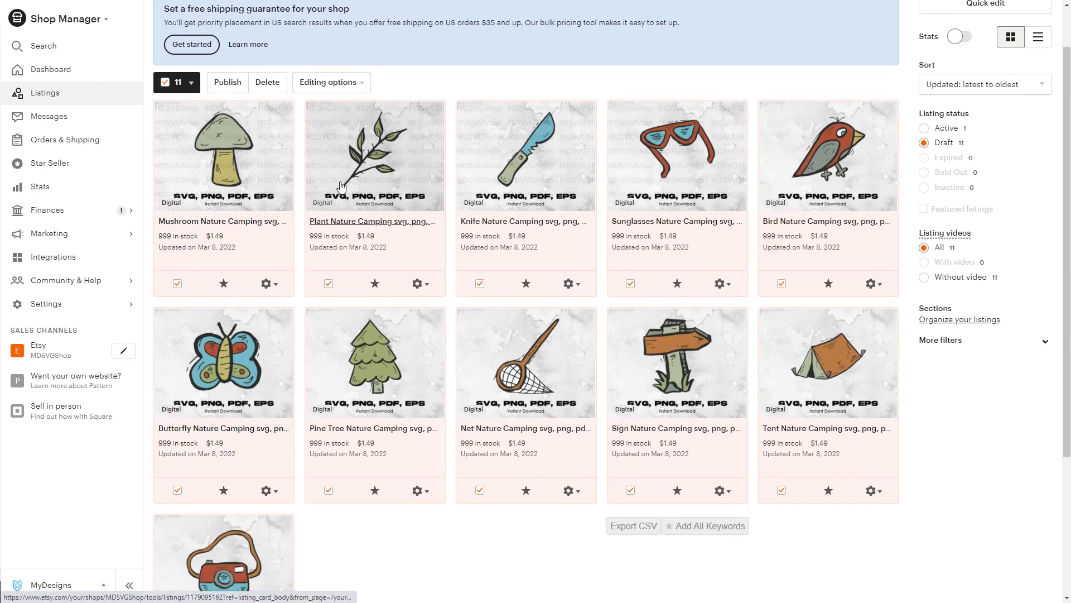
scroll(485, 268, up, 1)
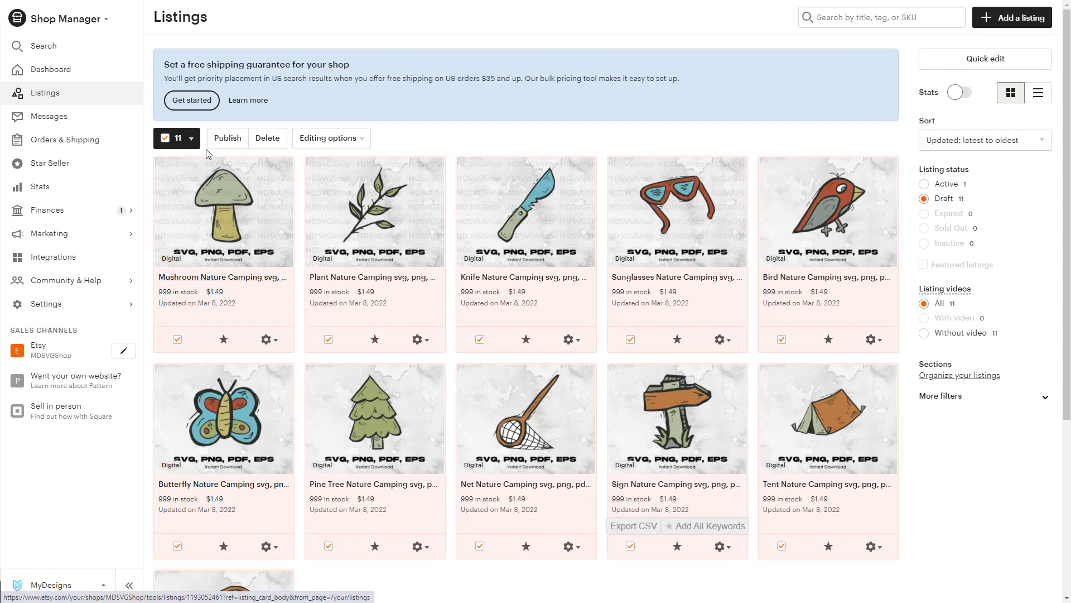
- Open the publish confirmation for the selected drafts to review the listing fees, and cancel it
click(227, 139)
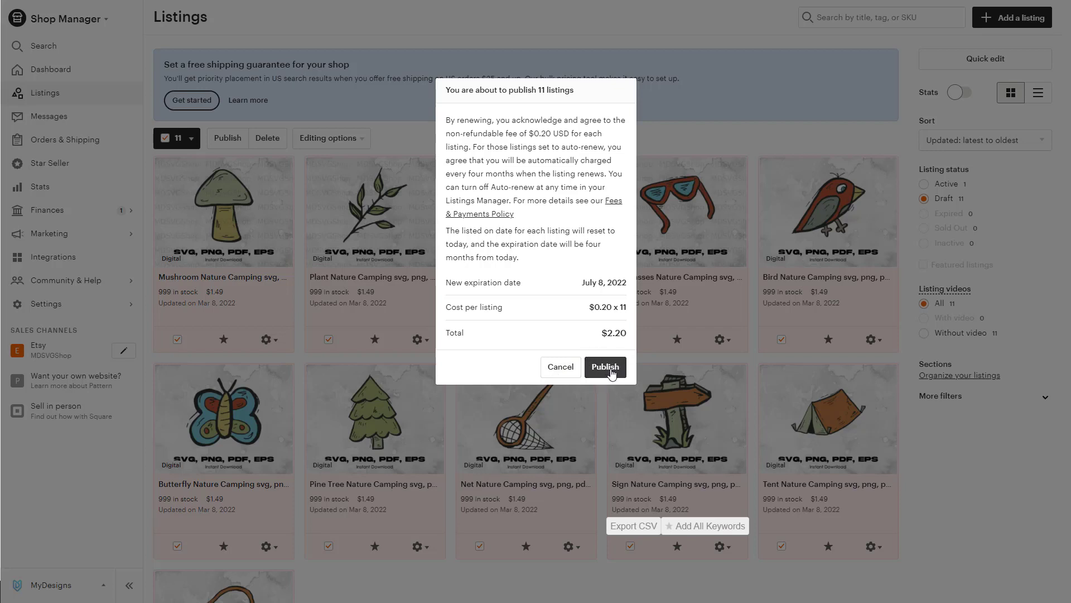
click(567, 373)
scroll(540, 398, down, 3)
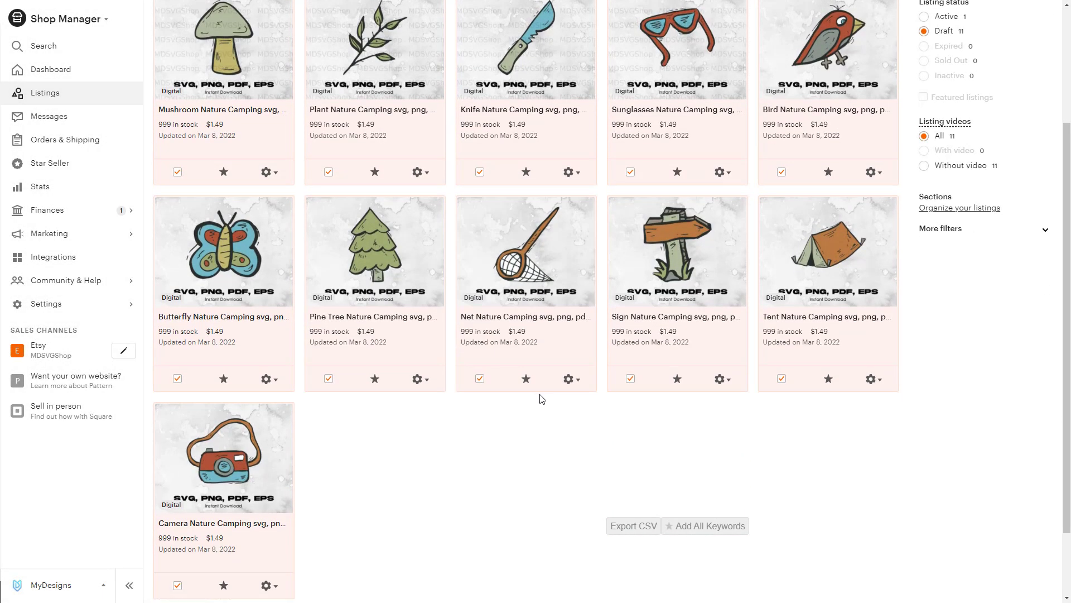
scroll(540, 399, up, 2)
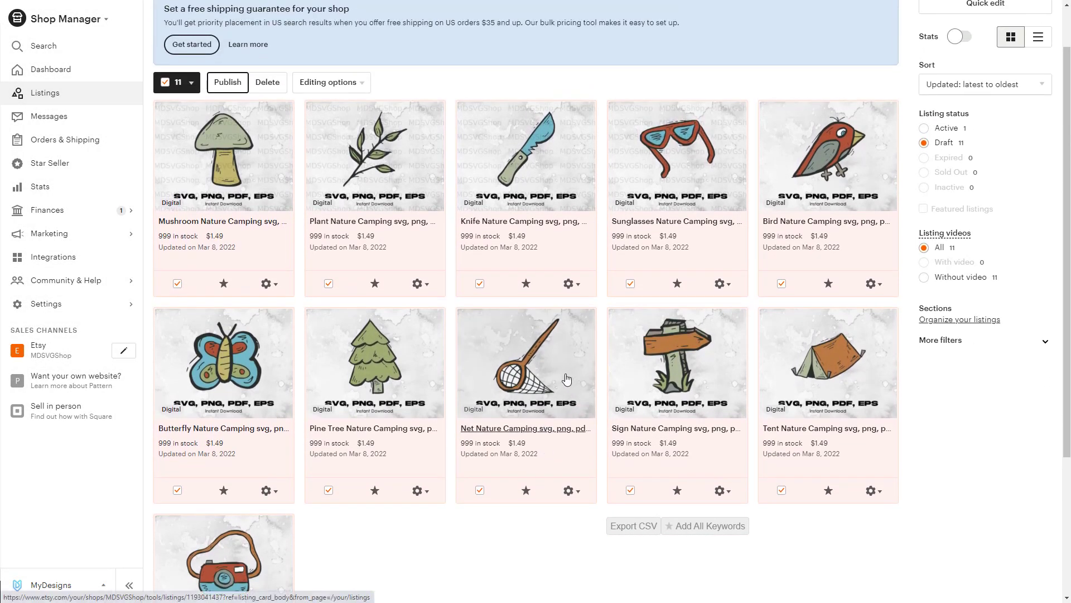
scroll(567, 379, down, 1)
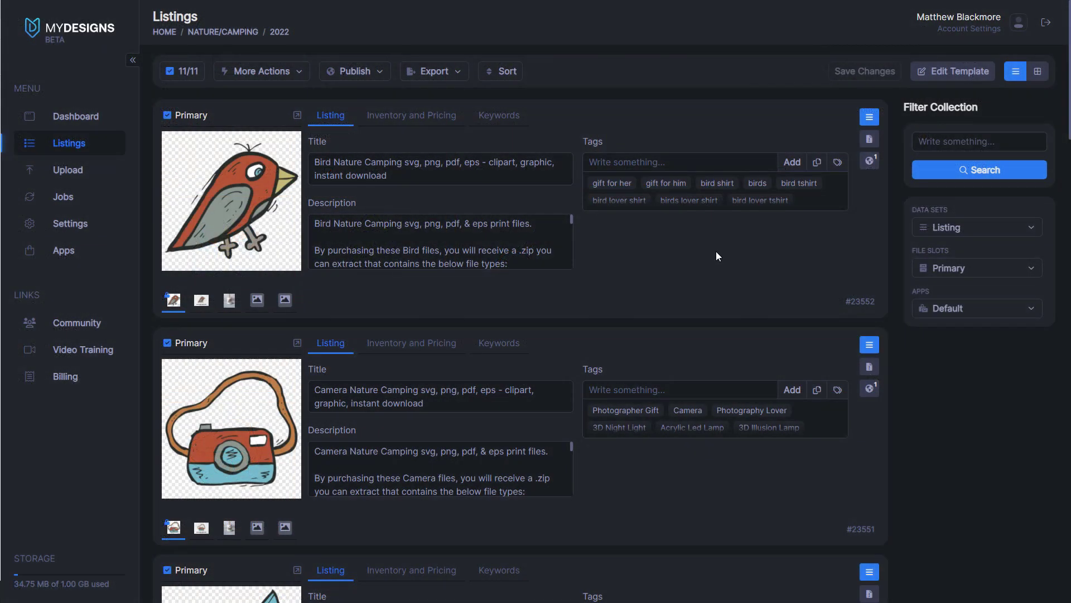
- Switch back to MyDesigns, download the ZIP from the bird listing's Etsy publication and open the archive
click(869, 165)
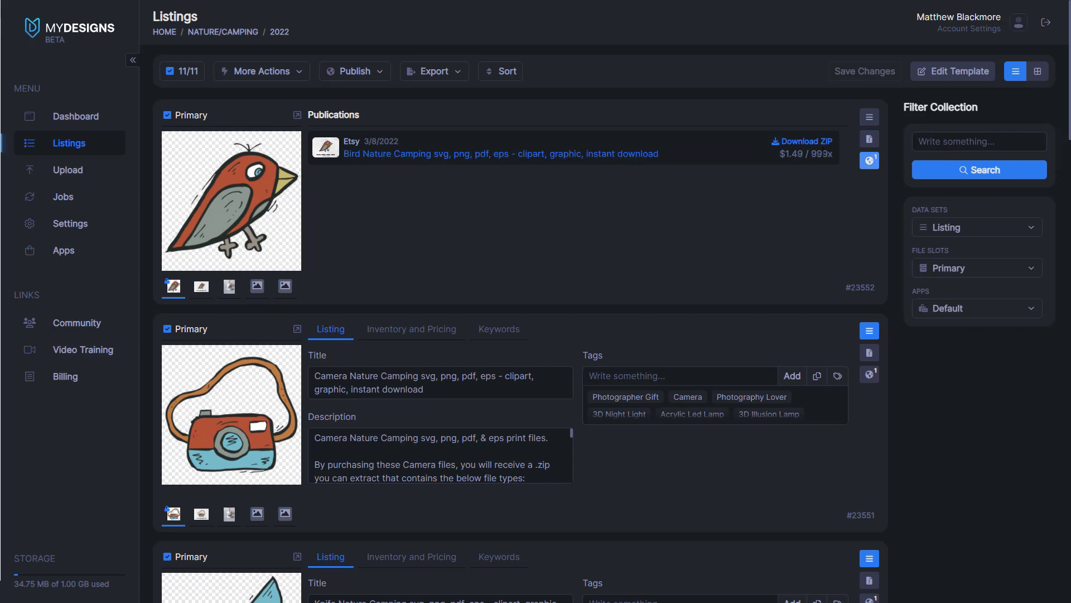
click(809, 147)
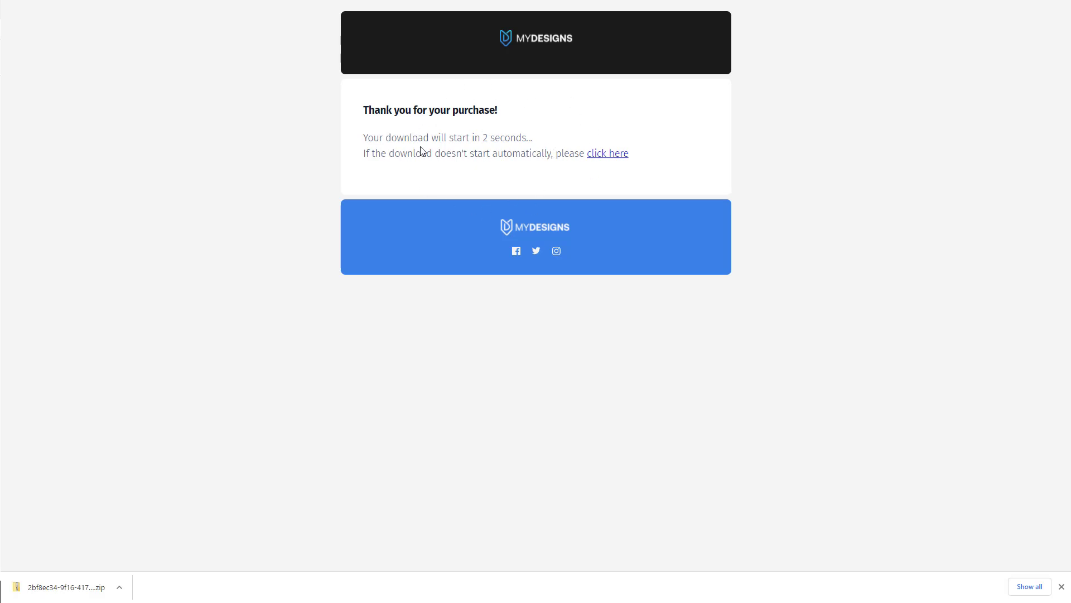
click(77, 590)
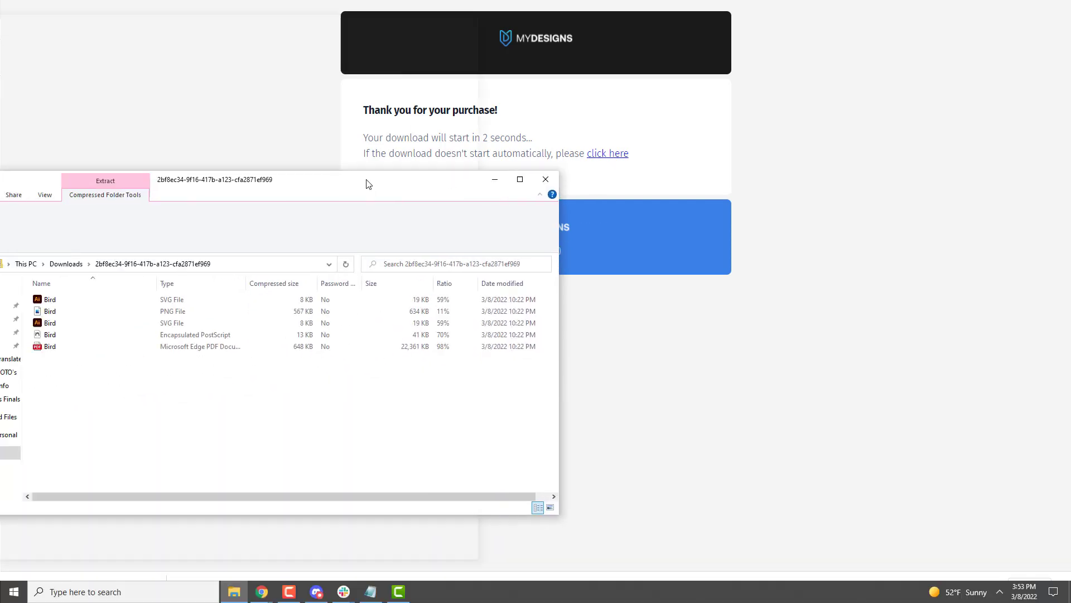
- Examine the bird file formats inside the downloaded ZIP archive and close its window
drag(366, 181, 624, 147)
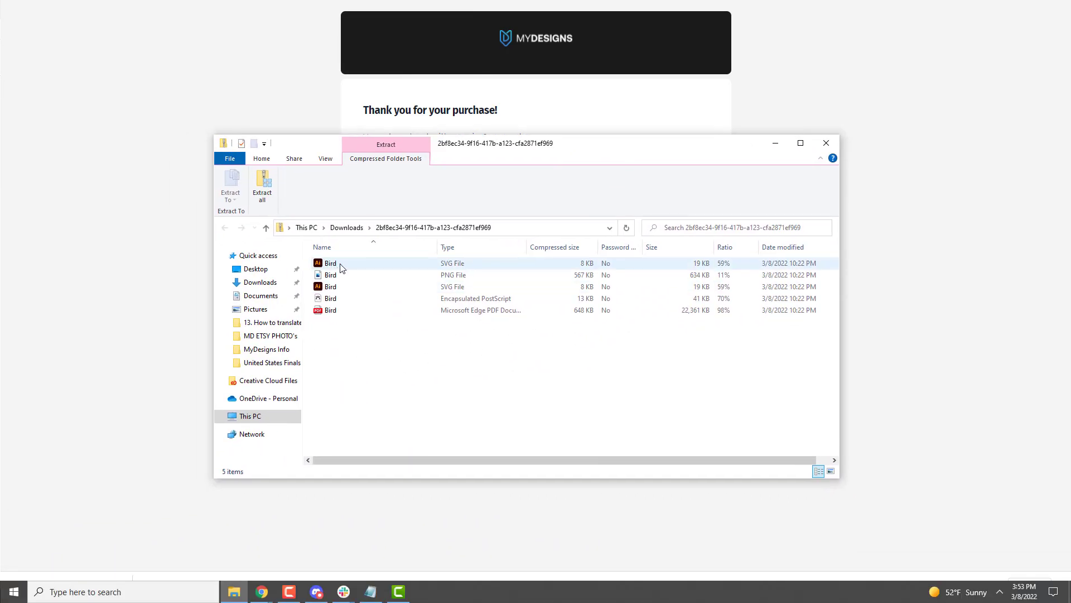
click(402, 265)
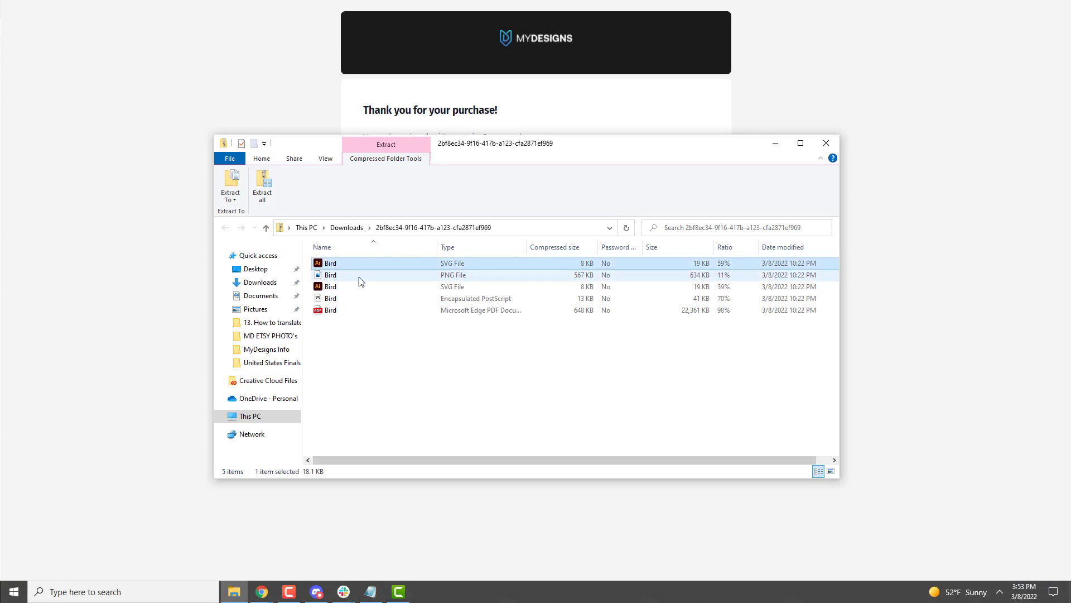
click(393, 335)
drag(392, 336, 313, 271)
click(473, 337)
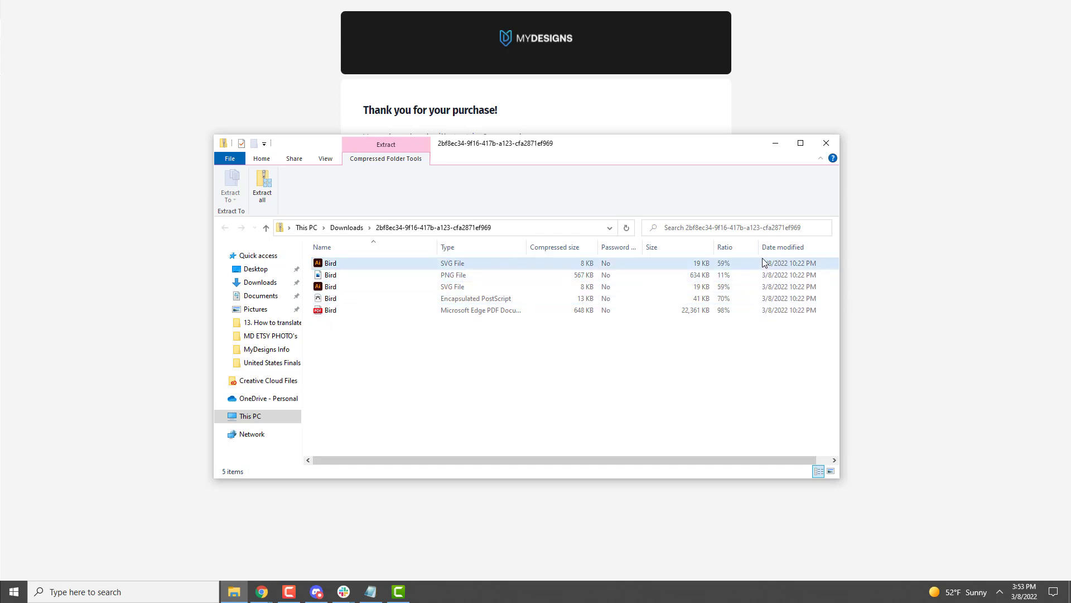
click(825, 145)
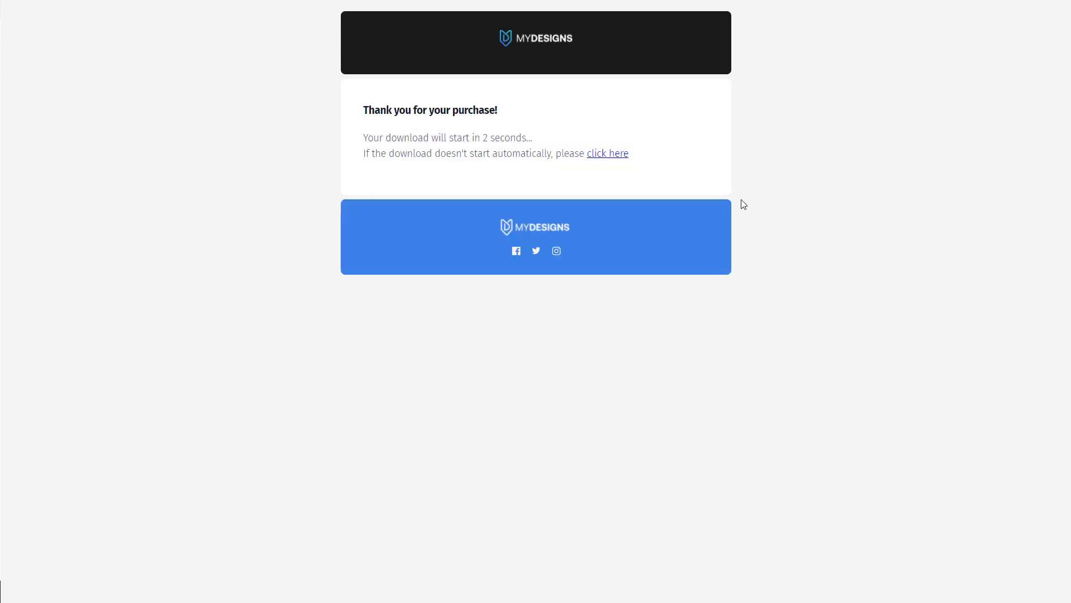